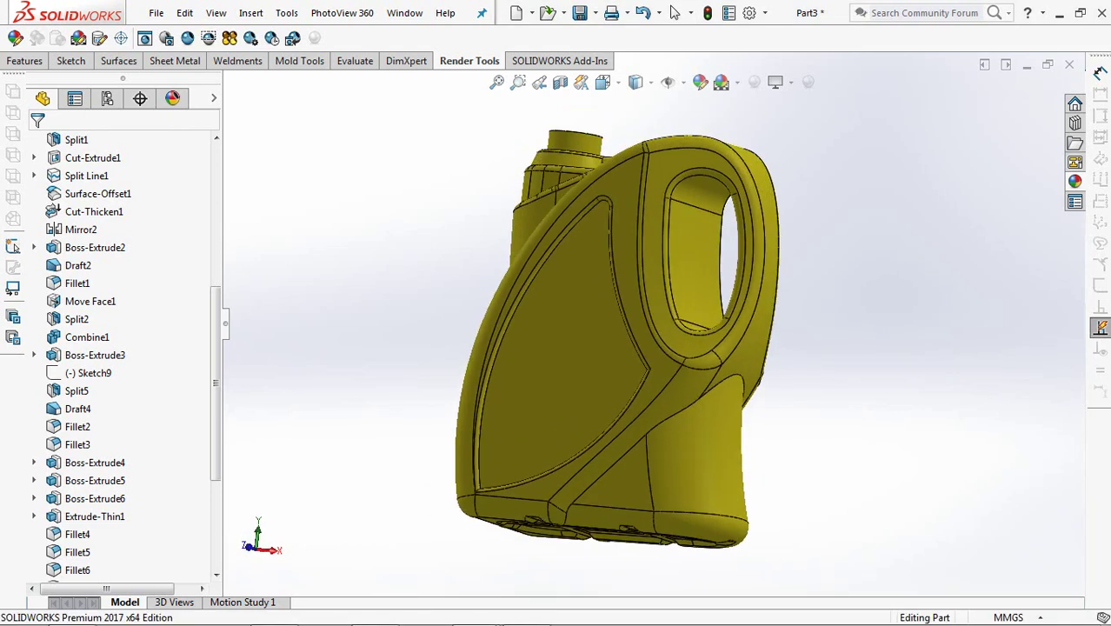
Review the finished jug from the Front view, then return to isometric
key("ctrl+1")
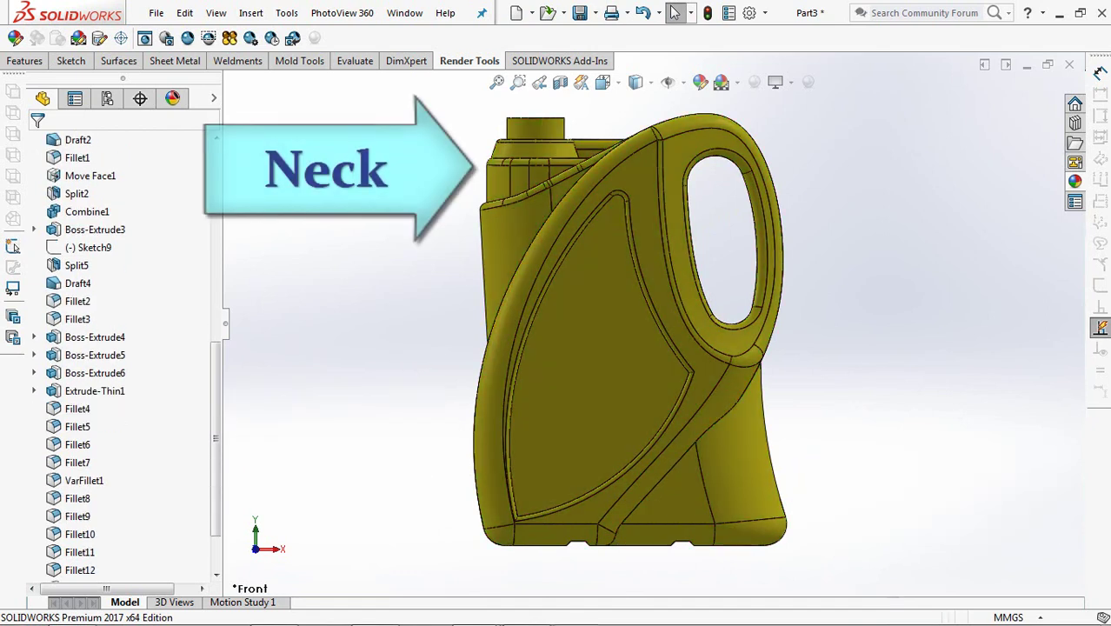
key("ctrl+7")
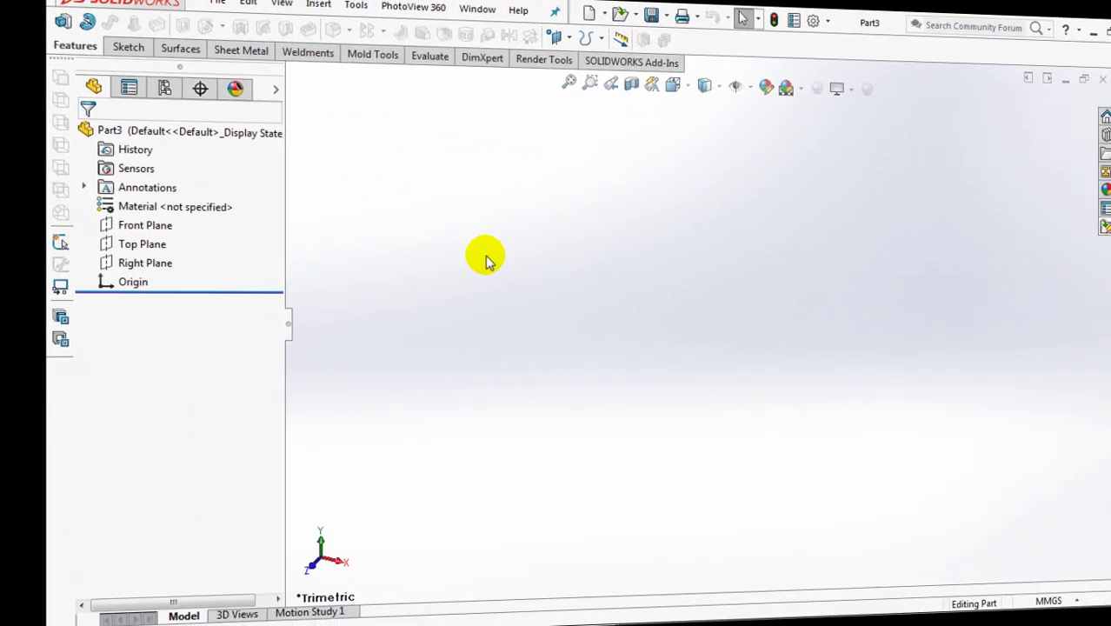
Sketch a construction corner rectangle from the origin on the Front Plane
left_click(73, 231)
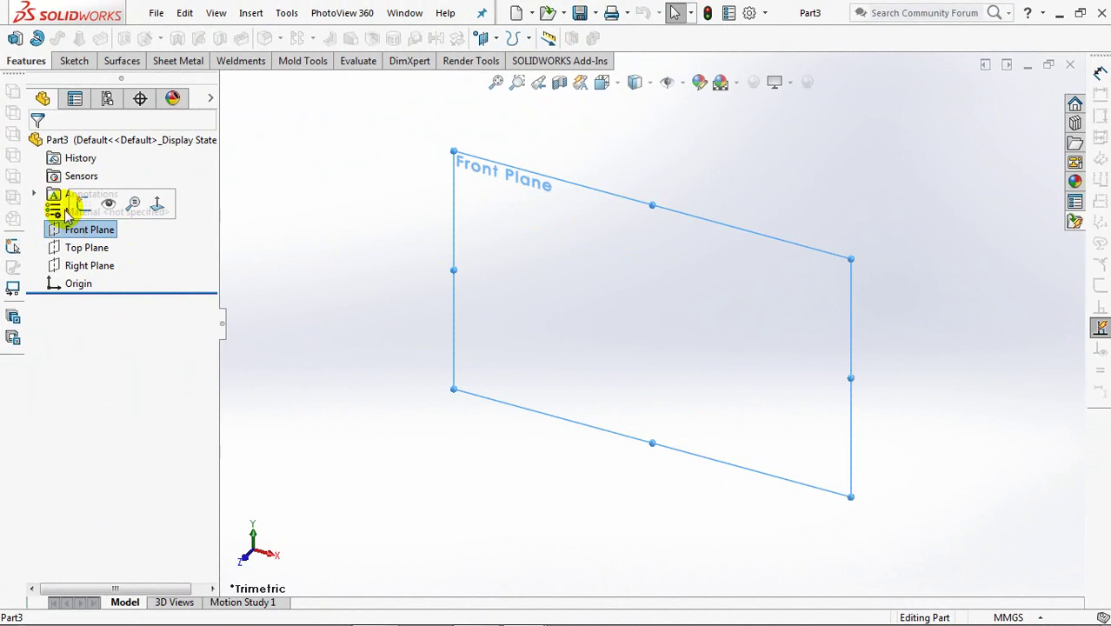
left_click(14, 39)
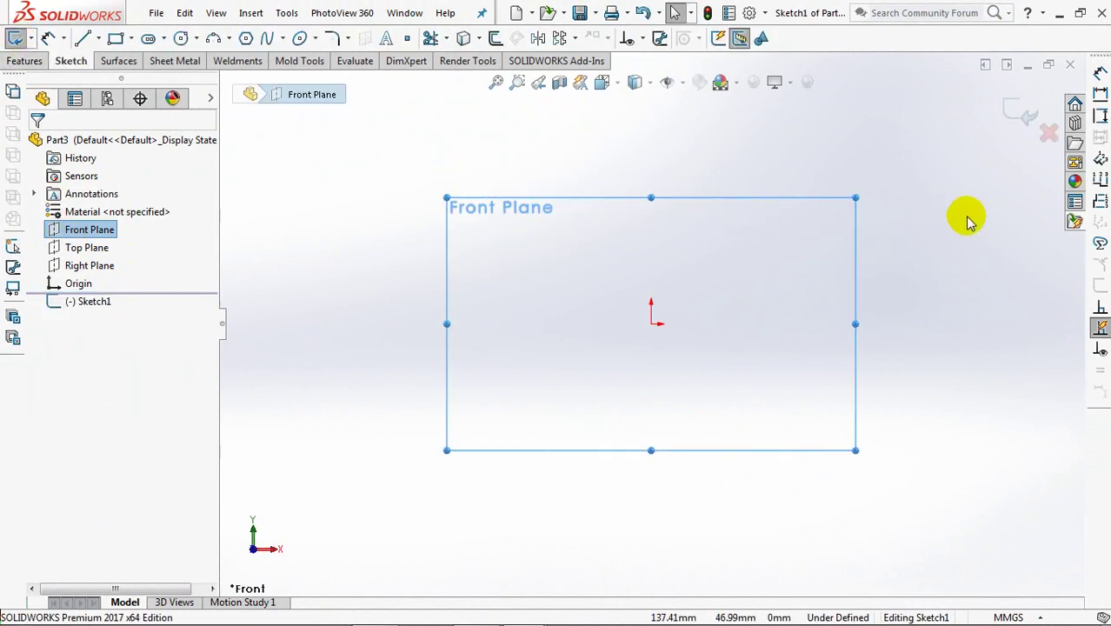
left_click(131, 38)
left_click(237, 57)
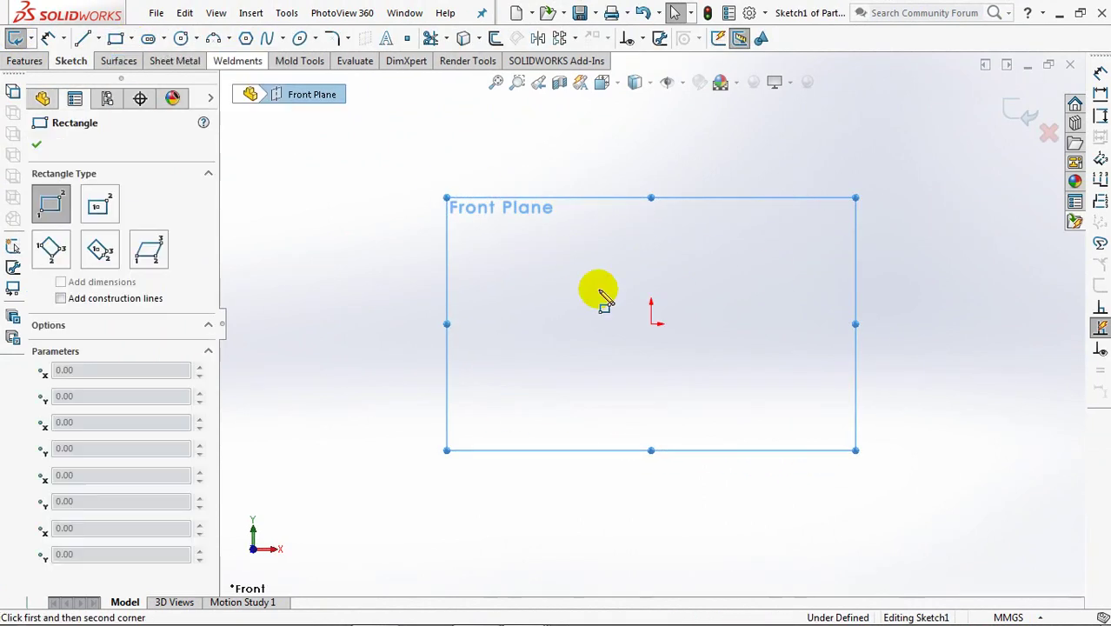
left_click_drag(651, 325, 744, 114)
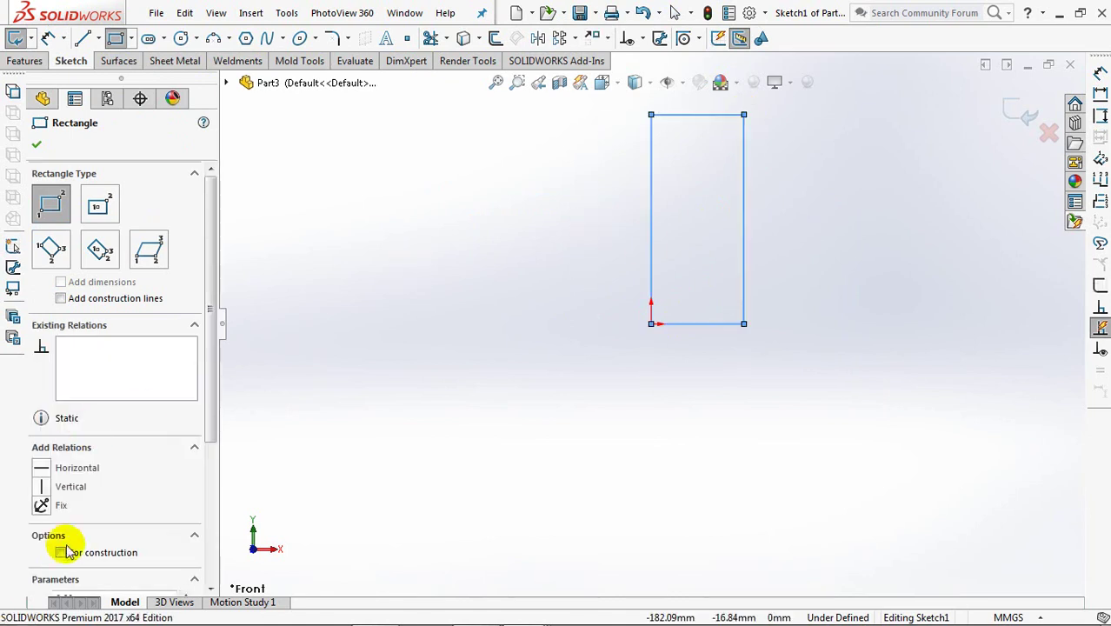
left_click(37, 145)
Dimension the construction rectangle 215 wide by 300 tall
left_click(48, 39)
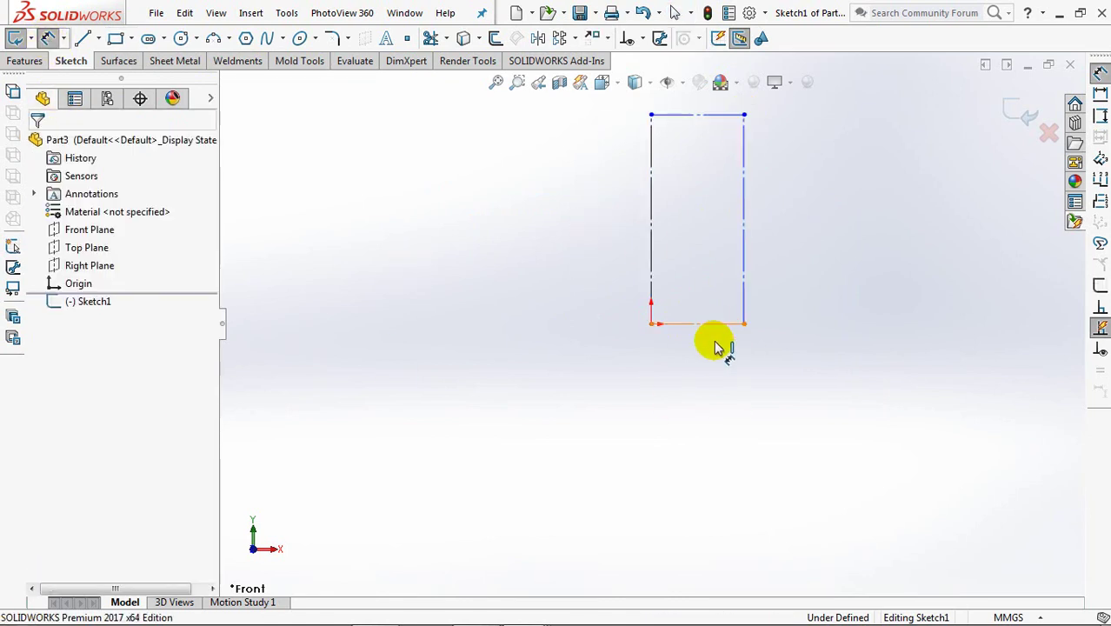
left_click(723, 336)
left_click(712, 362)
type("215")
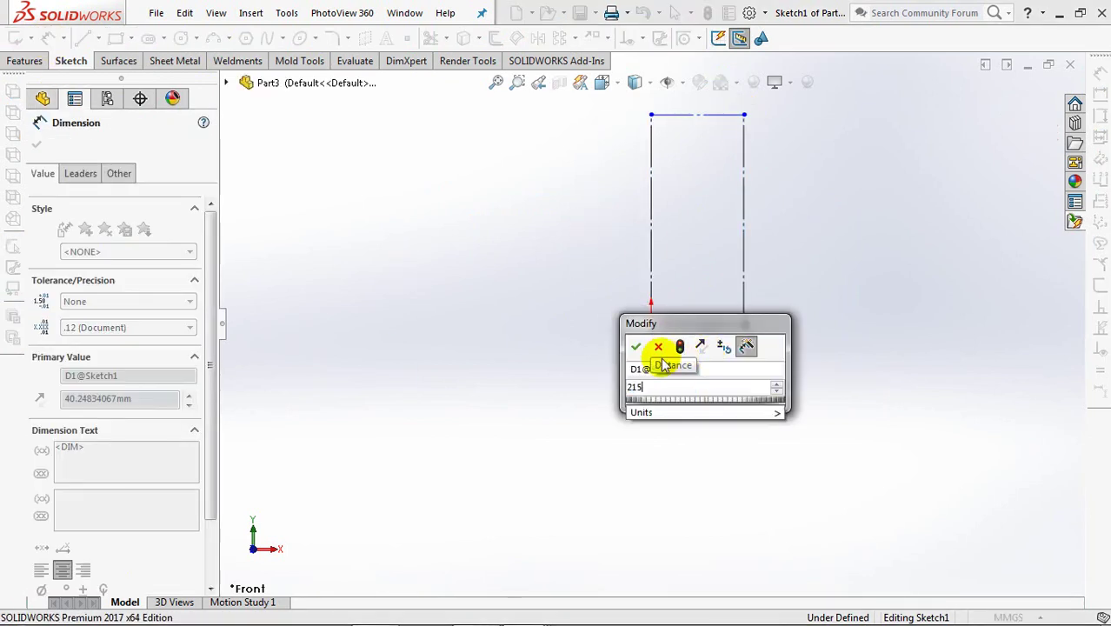
key("Return")
left_click(651, 265)
left_click(628, 224)
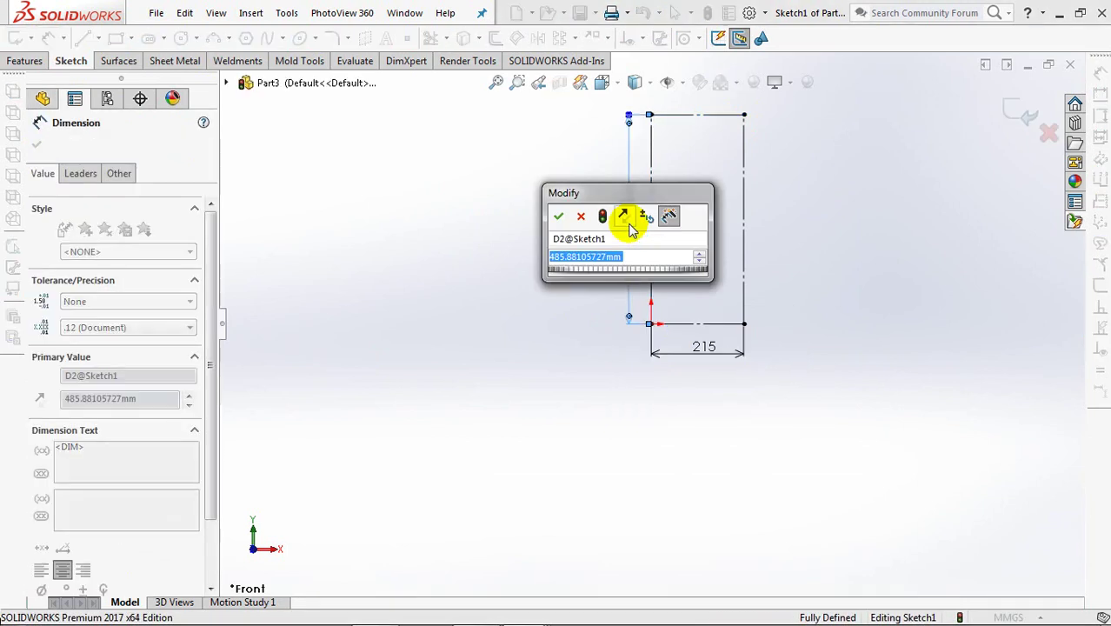
type("300")
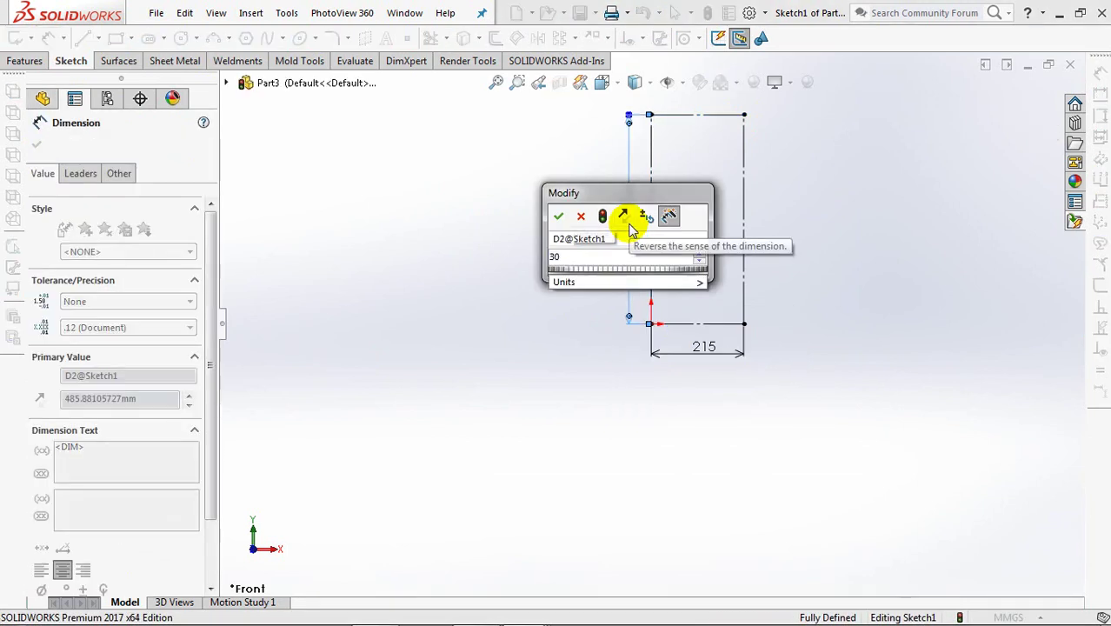
left_click(558, 216)
key("Escape")
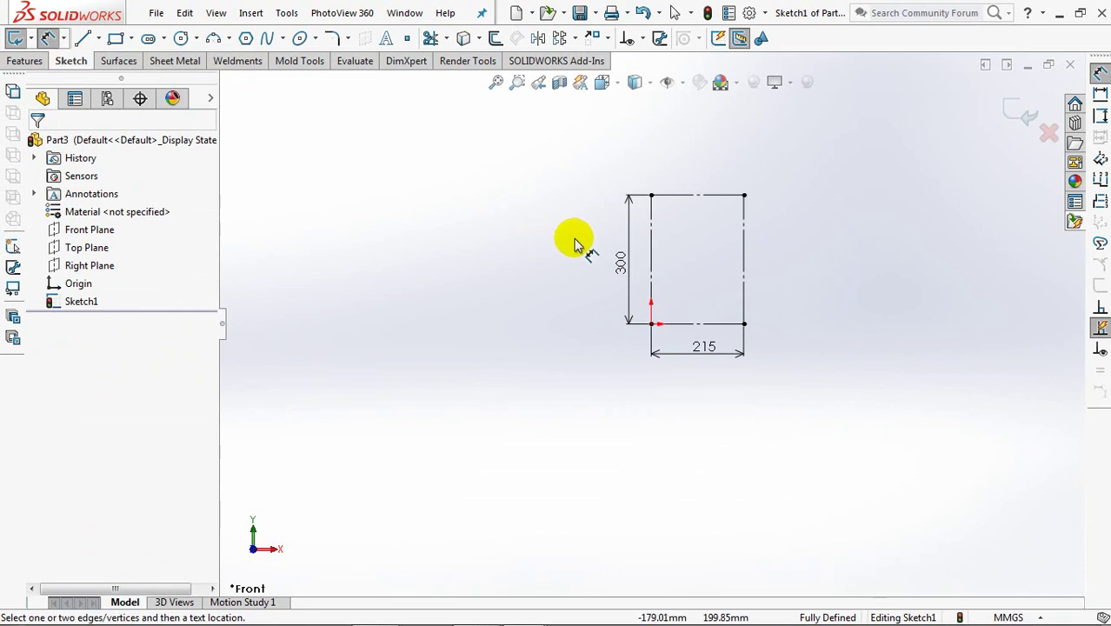
scroll(558, 273, "down", 4)
scroll(565, 253, "down", 2)
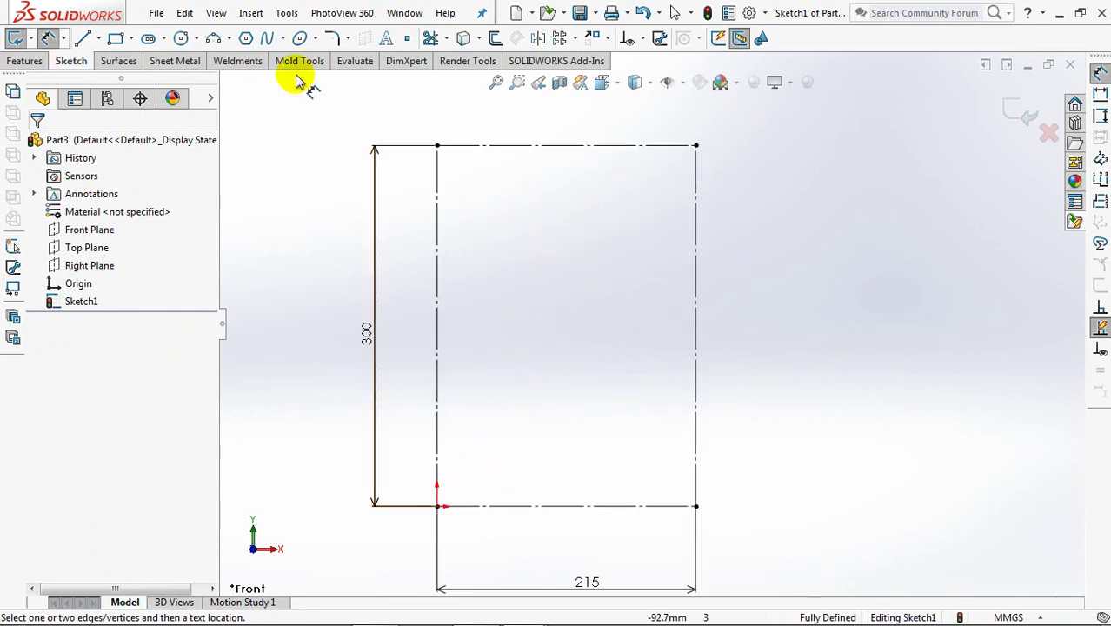
left_click(267, 37)
Draw a five-point spline from the bottom line around the rectangle's left, top and right edges
left_click(461, 506)
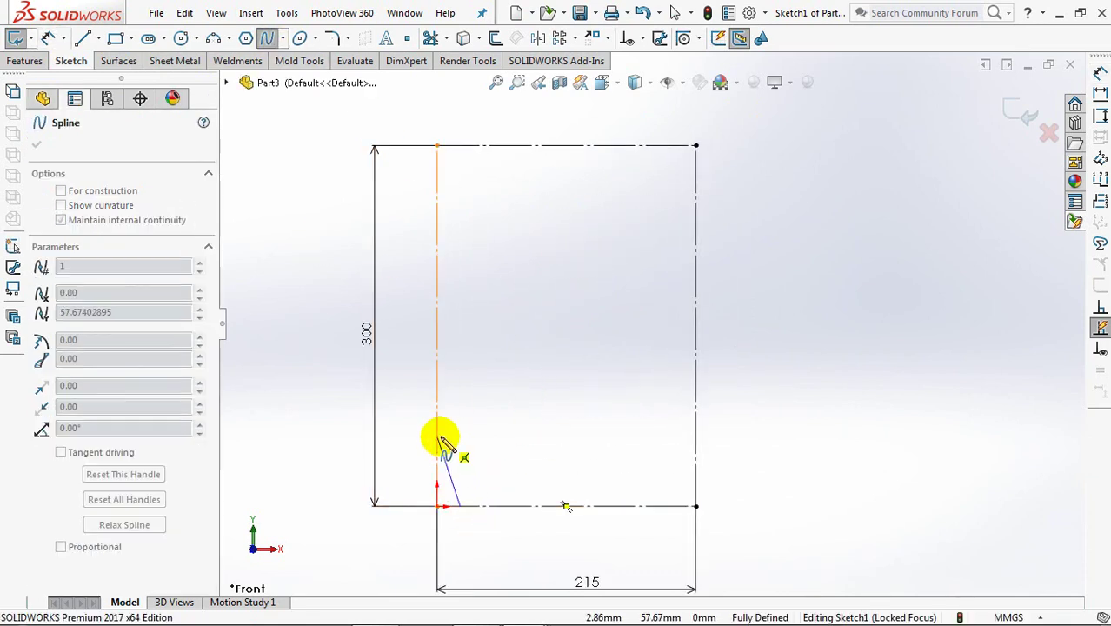
left_click(436, 437)
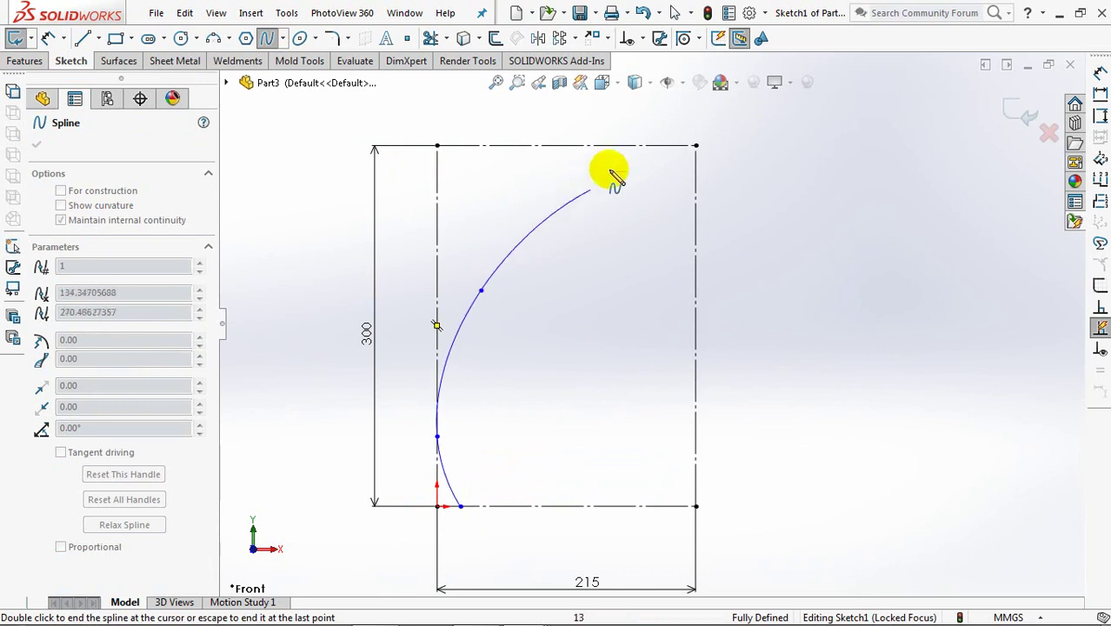
left_click(625, 145)
left_click(696, 247)
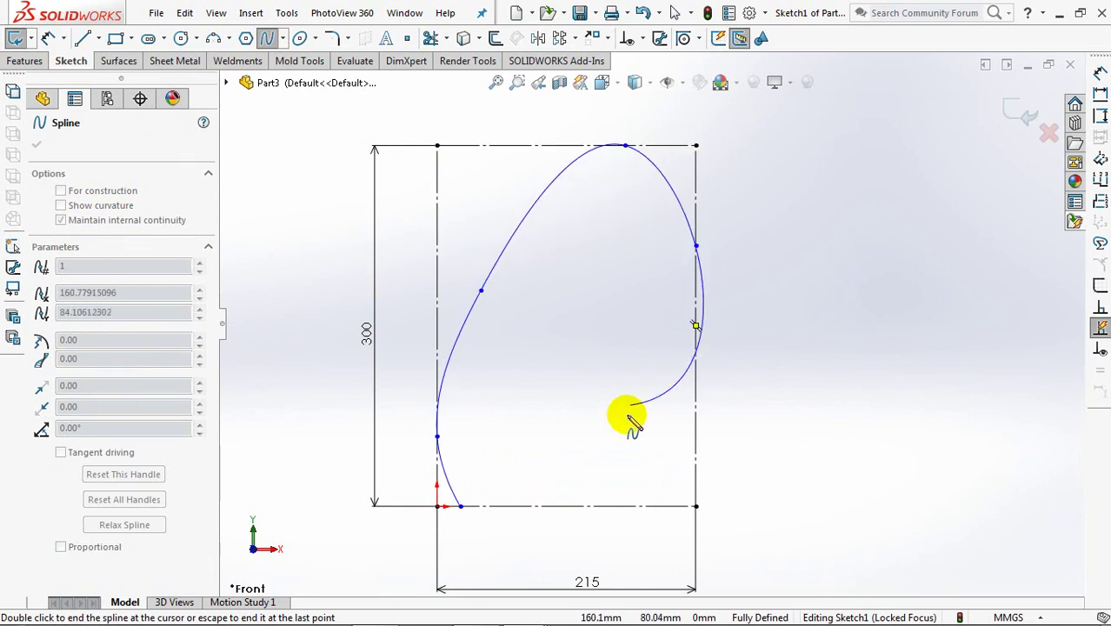
left_click(621, 423)
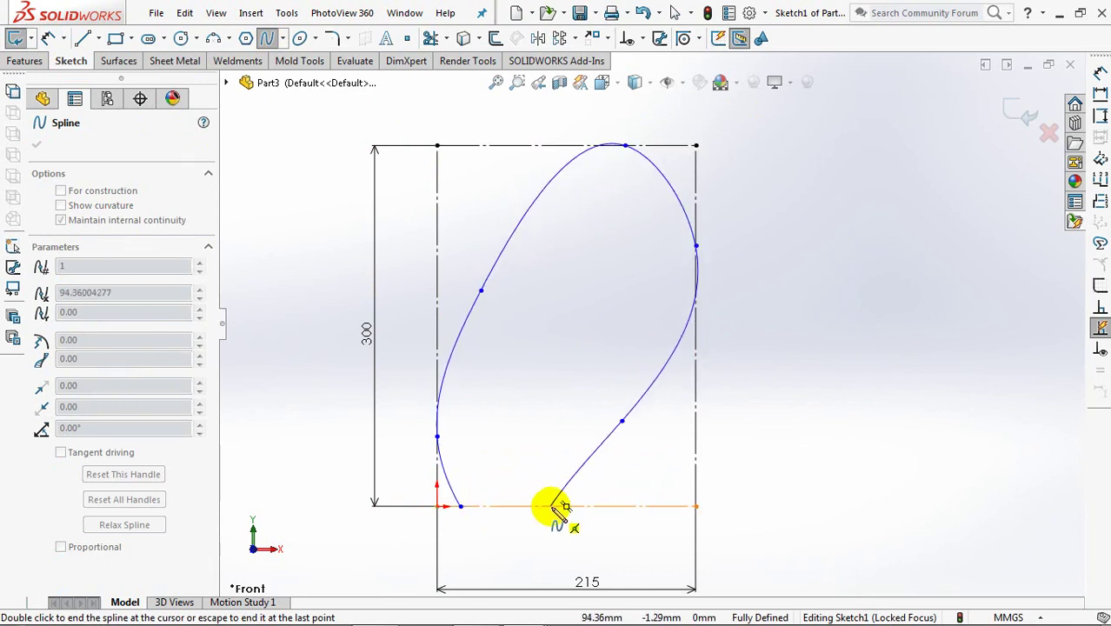
right_click(554, 504)
left_click(567, 493)
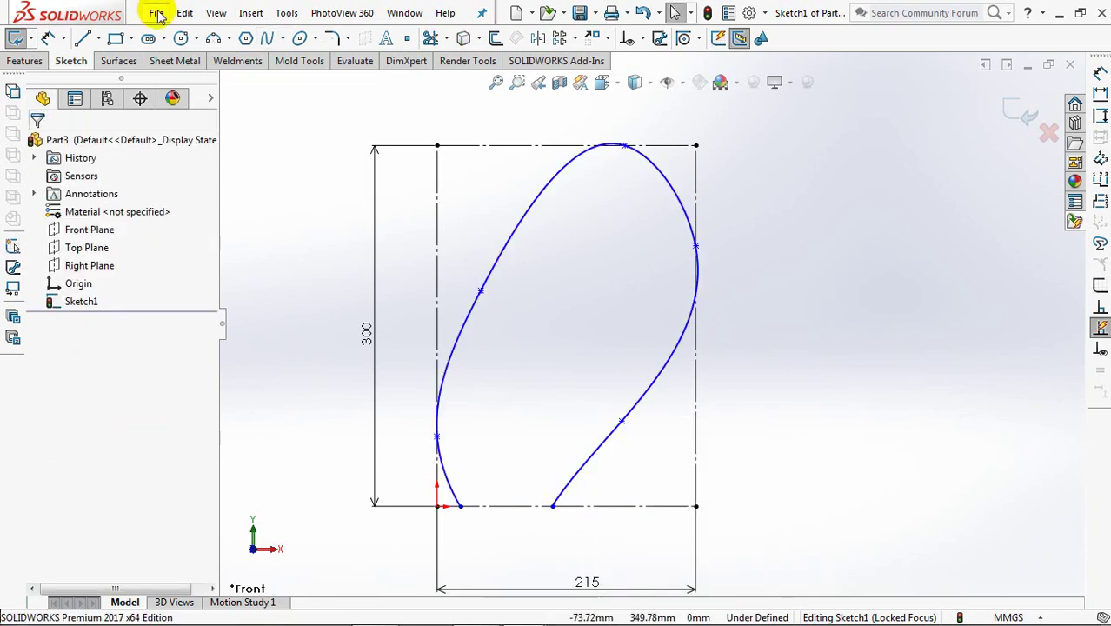
Close the profile with a horizontal bottom line joining the spline's ends
key("l")
left_click_drag(460, 506, 553, 505)
right_click(554, 507)
left_click(613, 467)
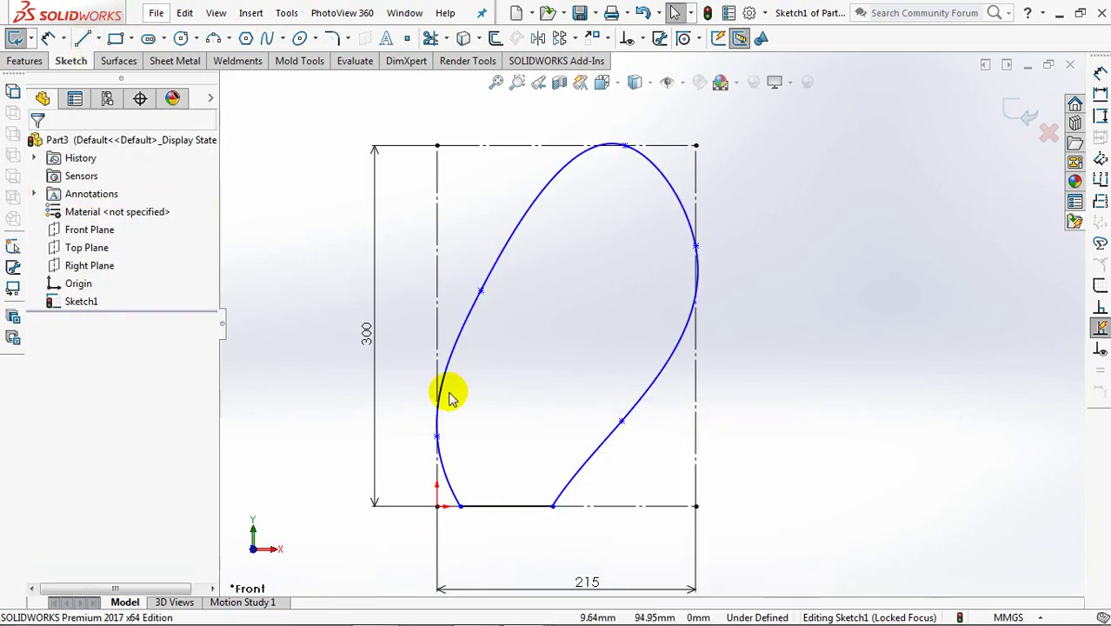
left_click(47, 38)
left_click(461, 506)
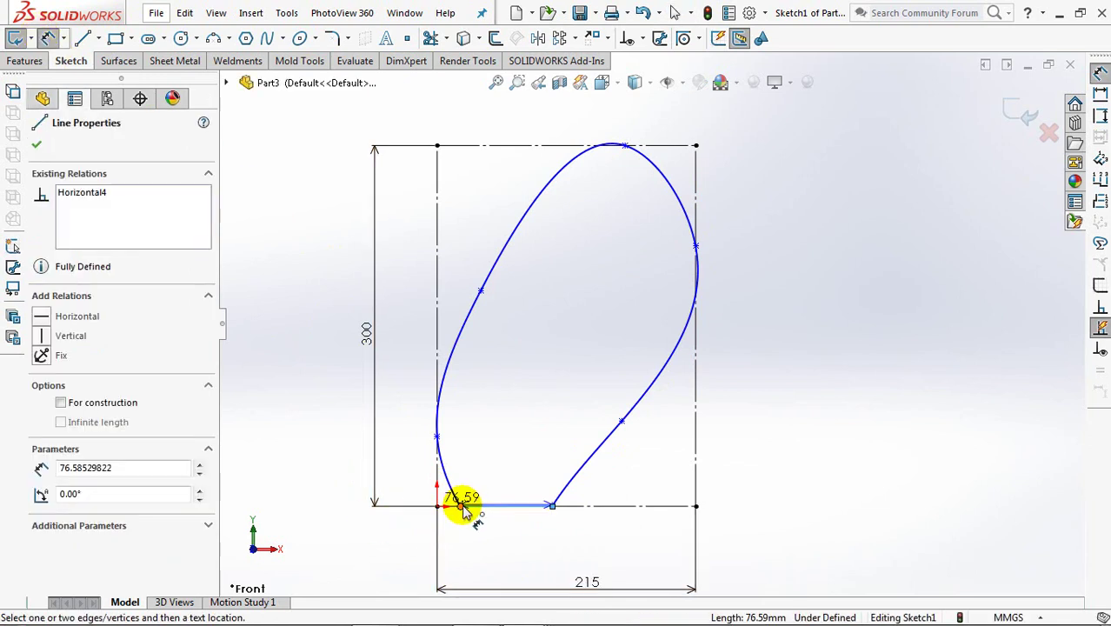
Dimension the left spline points 67 and 203 above the baseline
left_click(436, 435)
left_click(408, 470)
type("67")
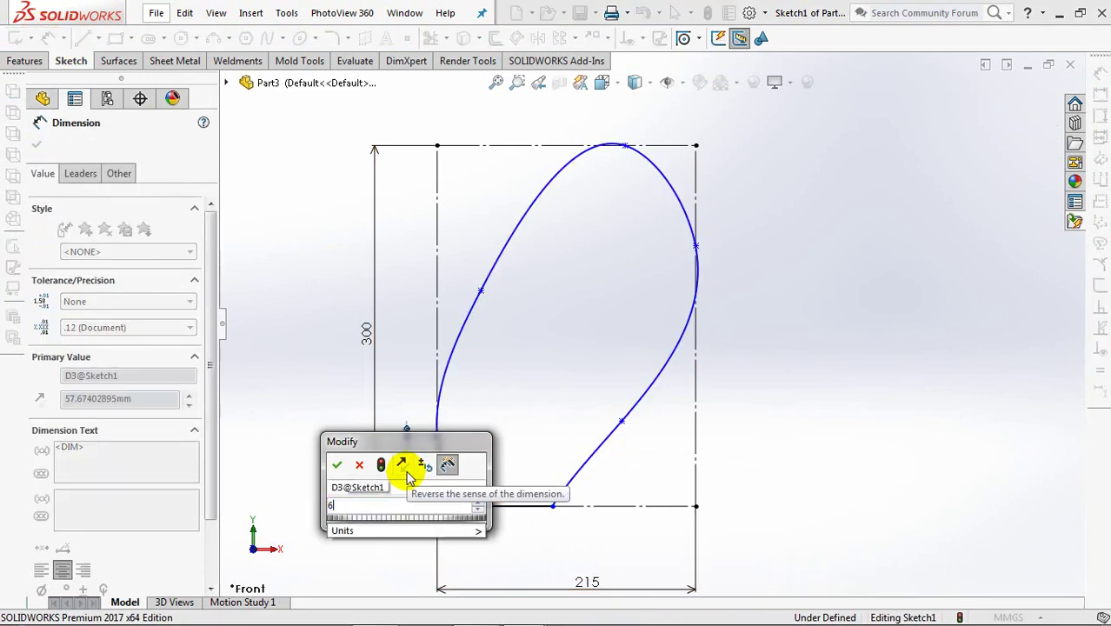
left_click(337, 465)
left_click(481, 290)
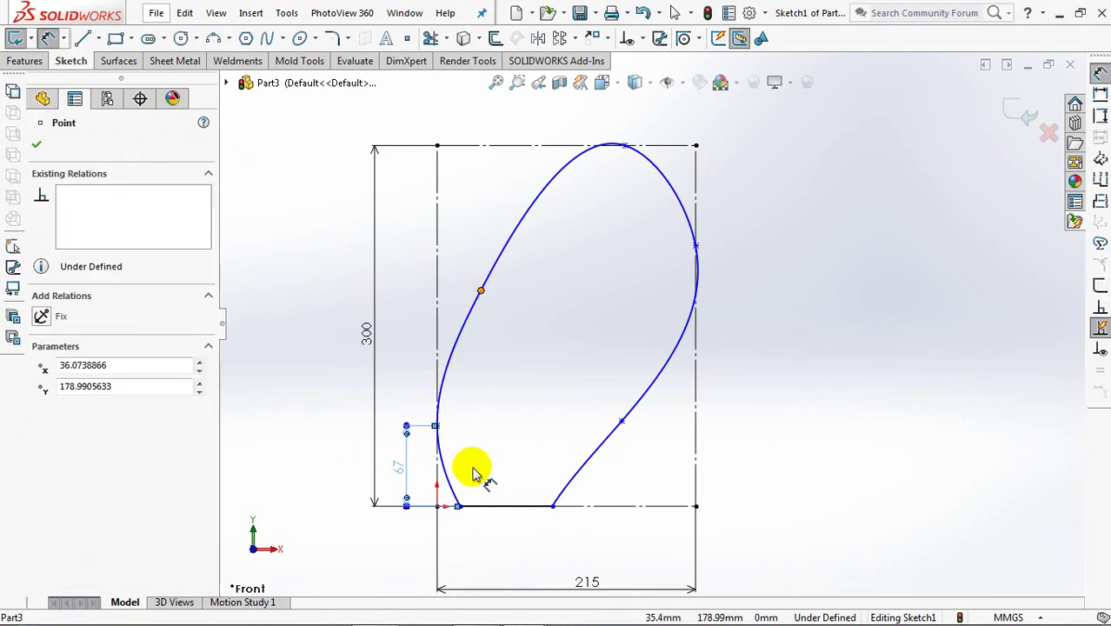
left_click(472, 506)
left_click(391, 374)
type("203")
left_click(325, 380)
Add horizontal offsets of 10, 98 and 149 along the bottom line
left_click(460, 506)
left_click(415, 541)
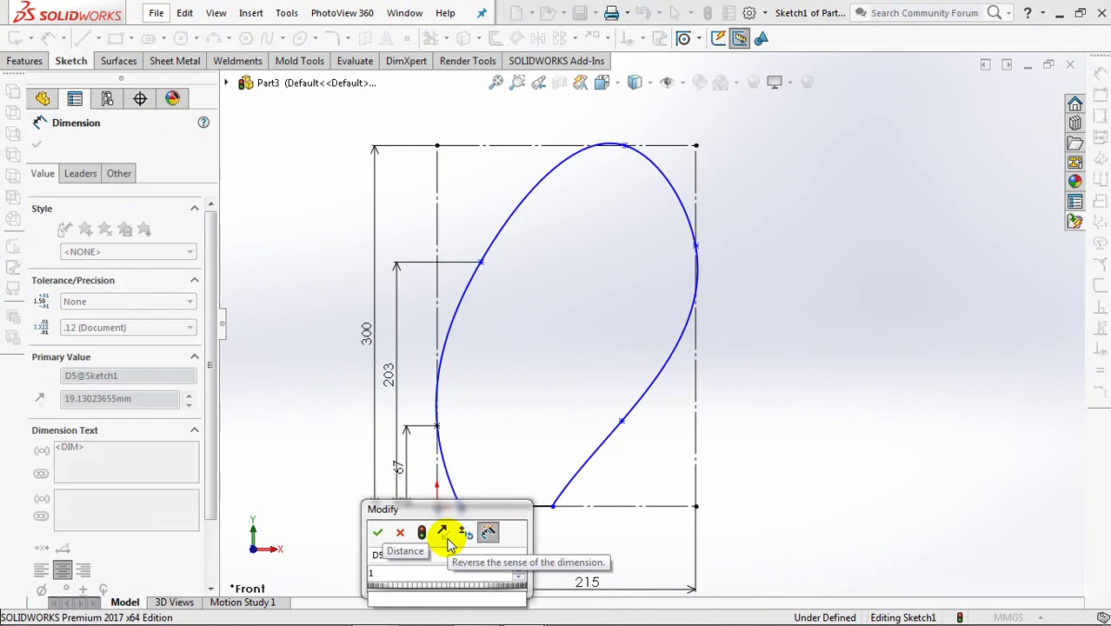
type("10")
key("Return")
left_click(555, 506)
left_click(494, 551)
type("98")
left_click(578, 563)
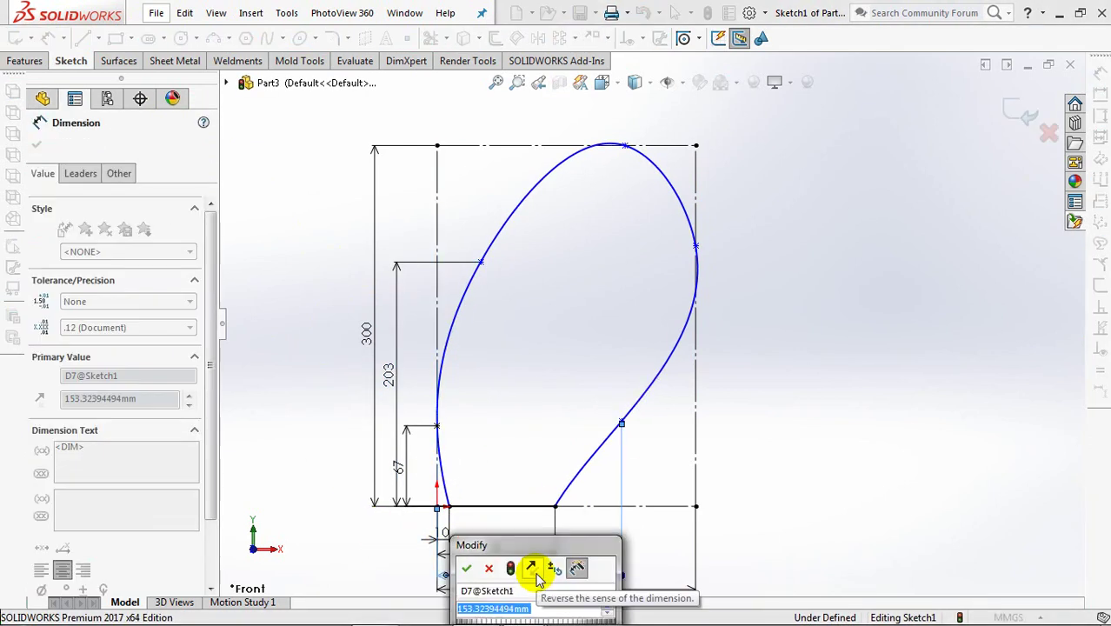
type("147")
key("Return")
left_click(608, 506)
Dimension the right-side spline points at heights 57 and 198
left_click(616, 422)
left_click(739, 469)
type("57")
key("Return")
left_click(777, 389)
type("198")
key("Return")
Add the 55 top offset and 36 upper-left distance to fully define the sketch
left_click(624, 146)
left_click(695, 153)
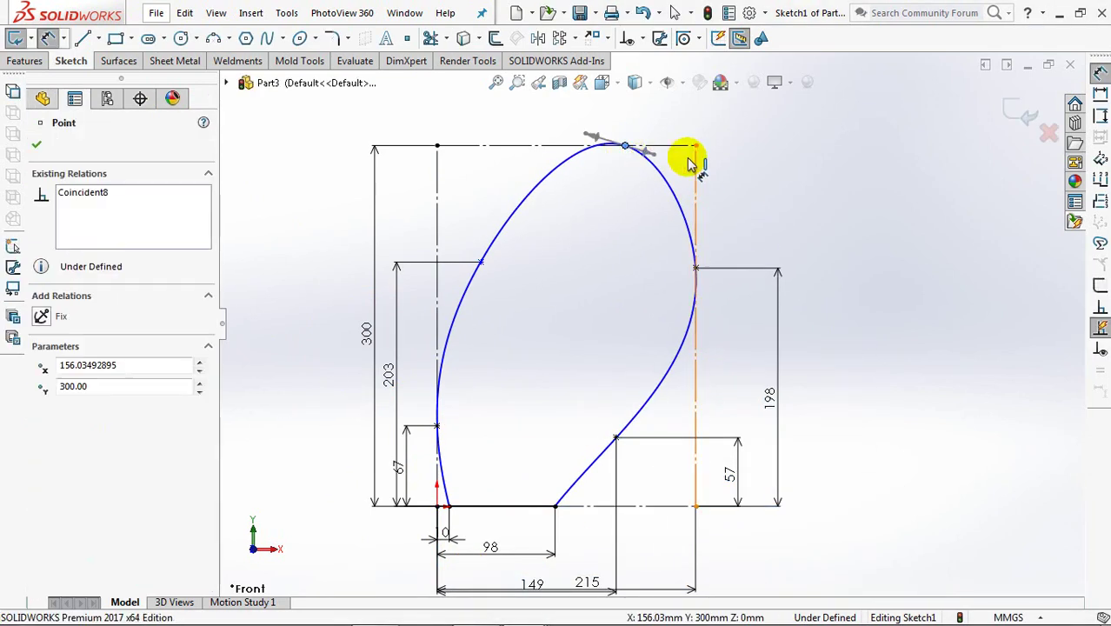
left_click(668, 114)
type("55")
left_click(600, 111)
left_click(480, 261)
left_click(438, 243)
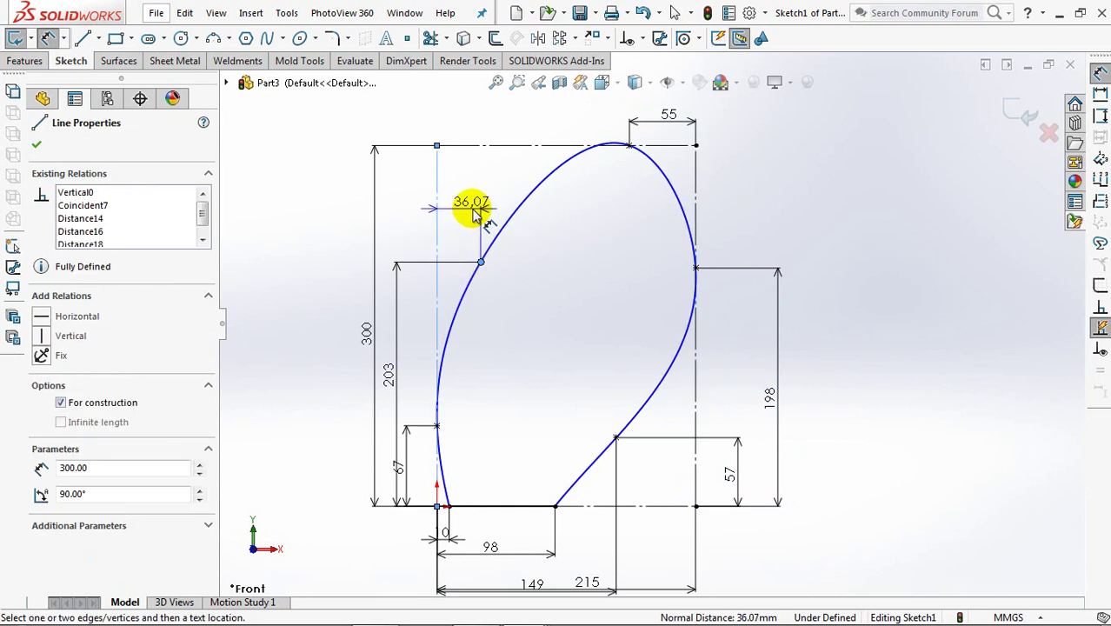
left_click(467, 215)
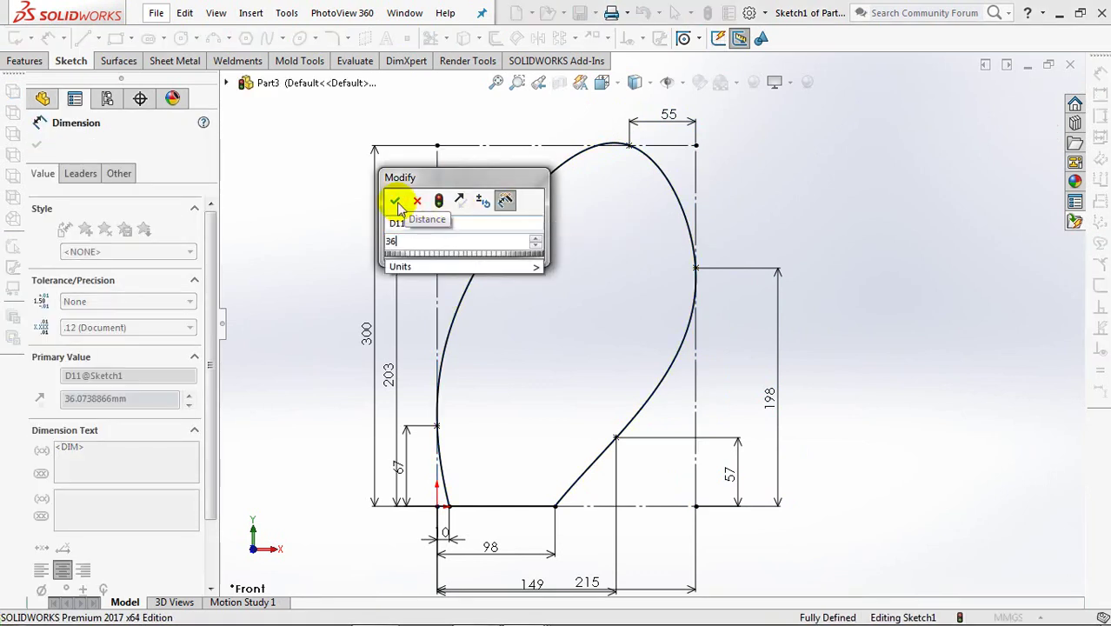
left_click(393, 201)
left_click(37, 145)
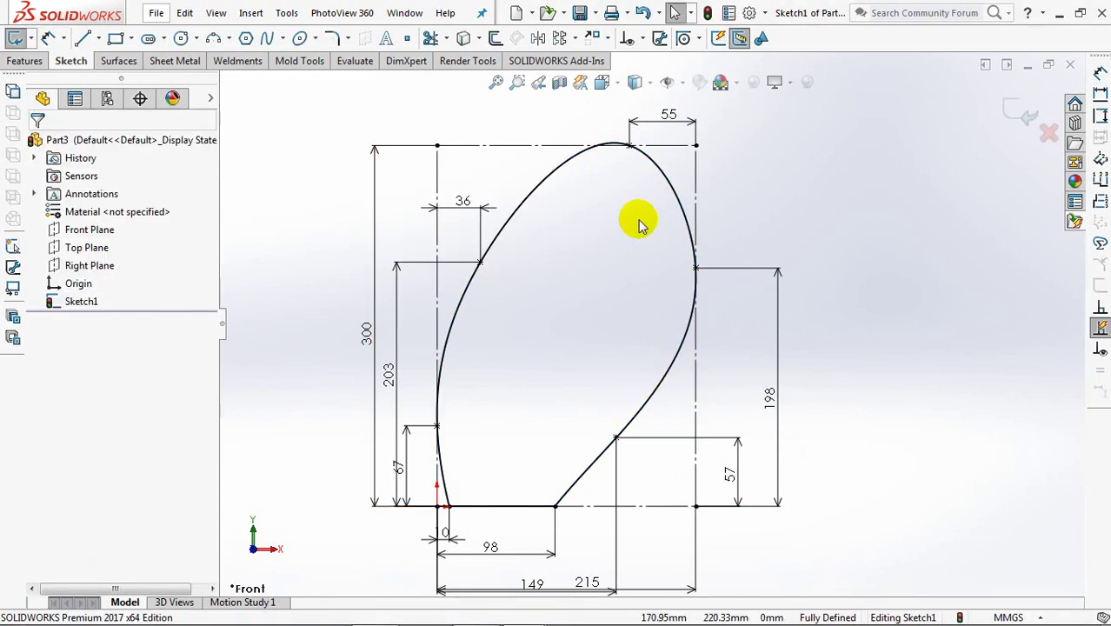
left_click(658, 170)
Adjust the spline handles to smooth the right side and round the top
left_click(591, 144)
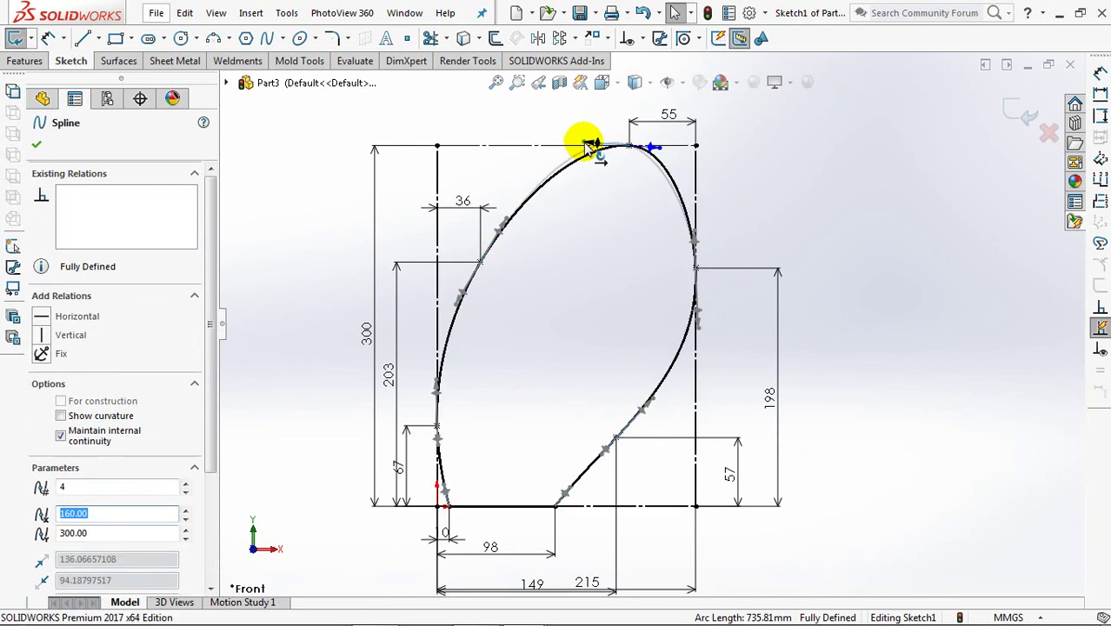
left_click_drag(581, 148, 590, 146)
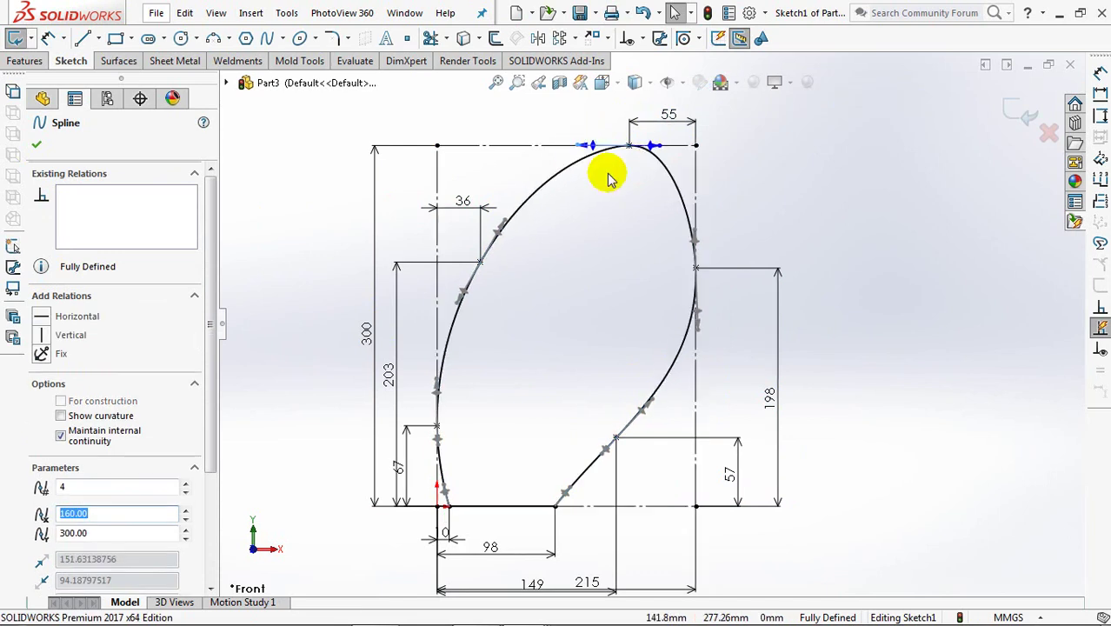
left_click(699, 332)
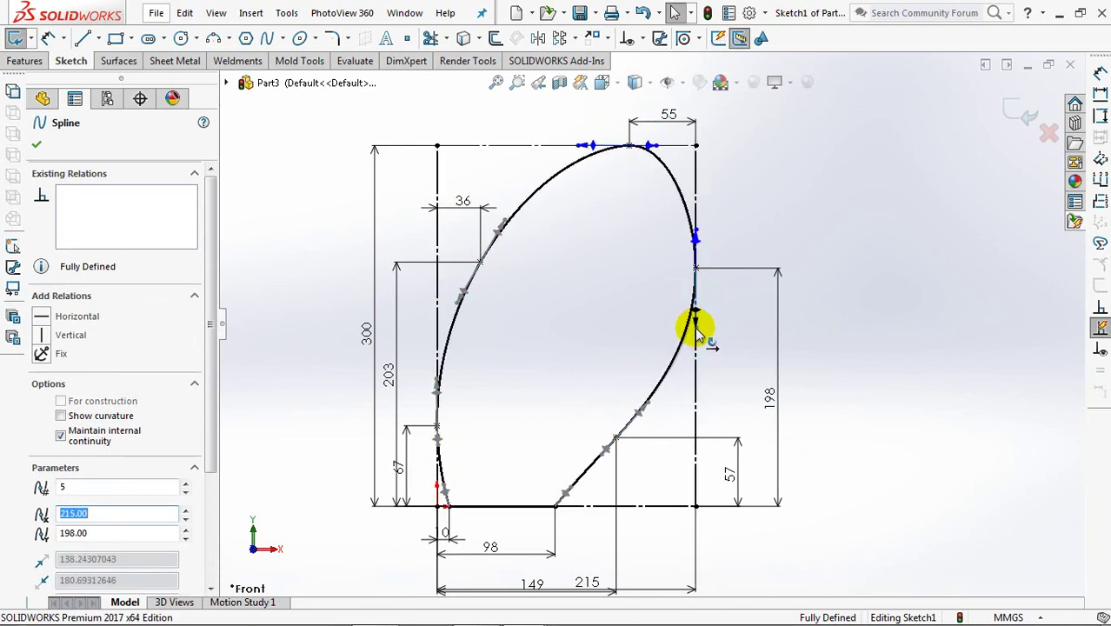
left_click(656, 145)
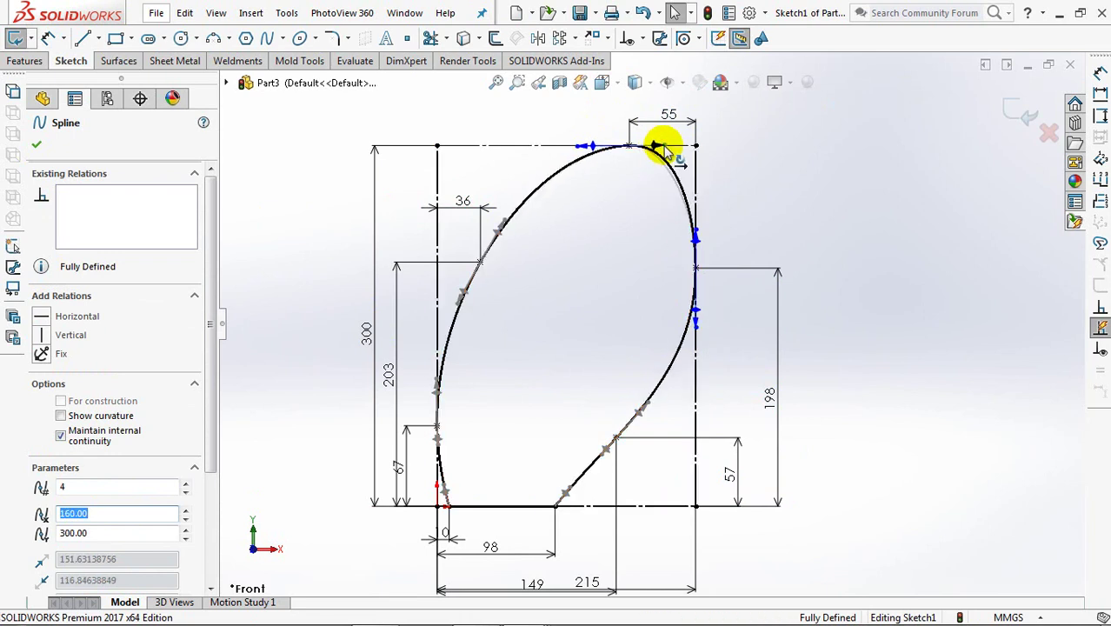
left_click_drag(661, 145, 662, 145)
Move the 203, 300, 149, 10 and 215 dimensions into tidy positions around the sketch
left_click_drag(367, 334, 348, 332)
left_click_drag(388, 374, 374, 374)
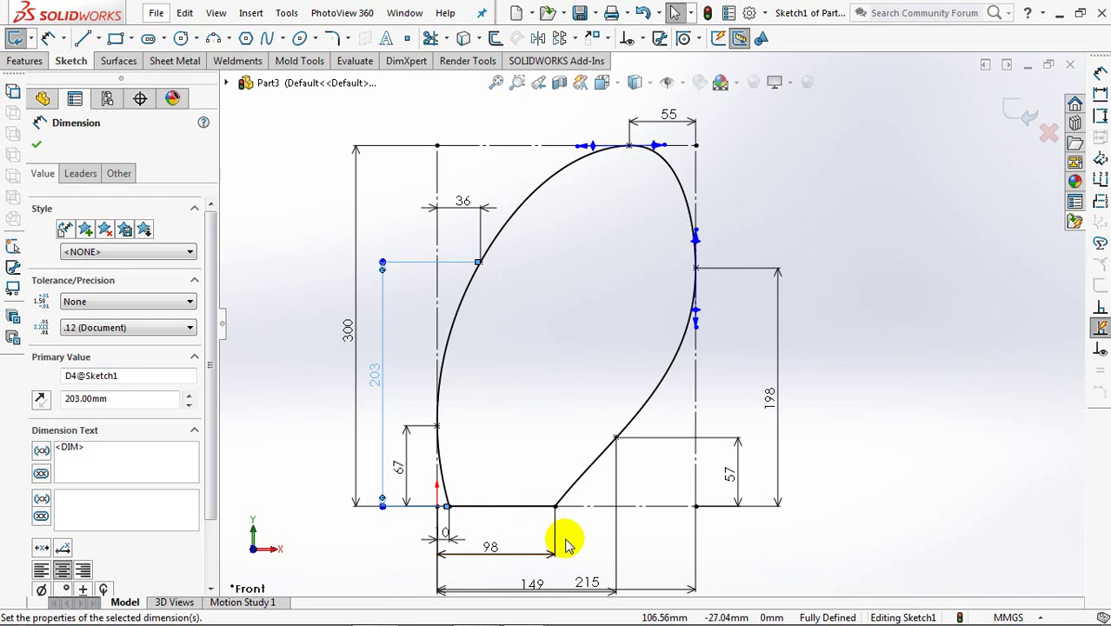
key("f")
left_click_drag(539, 575, 539, 561)
left_click_drag(446, 521, 470, 517)
left_click_drag(576, 570, 578, 585)
left_click(911, 417)
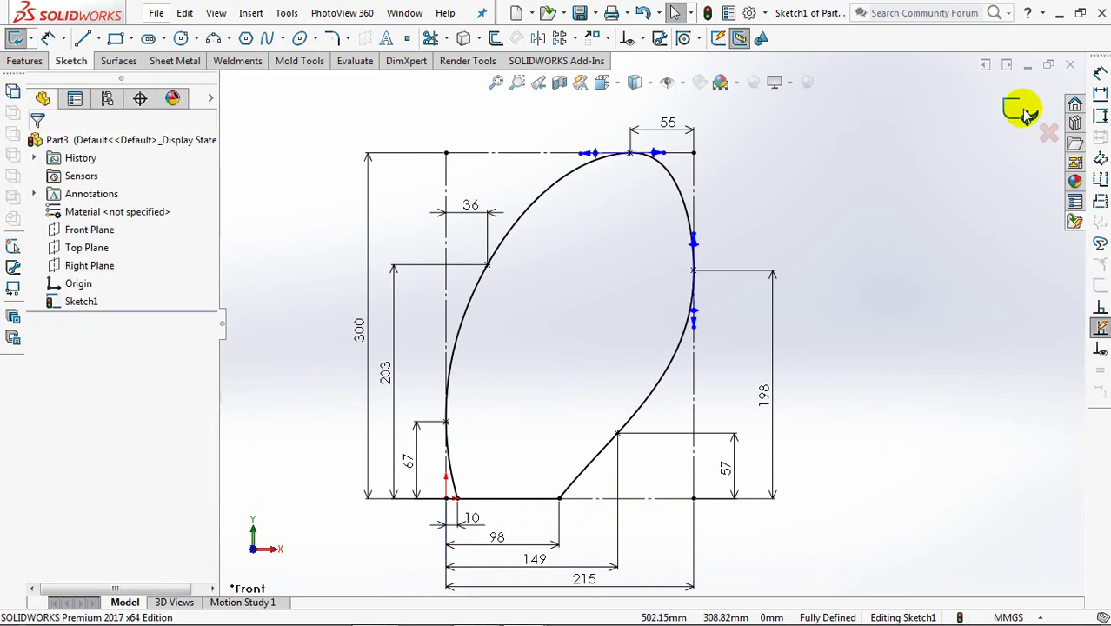
Extrude the profile 144 mm with a Mid Plane end condition
key("e")
left_click(131, 243)
left_click(122, 312)
type("144")
key("Return")
left_click(38, 146)
Select the Right Plane as the neutral plane for a new draft
mouse_move(352, 302)
middle_mouse_down()
mouse_move(427, 354)
mouse_move(352, 276)
mouse_move(358, 301)
middle_mouse_up()
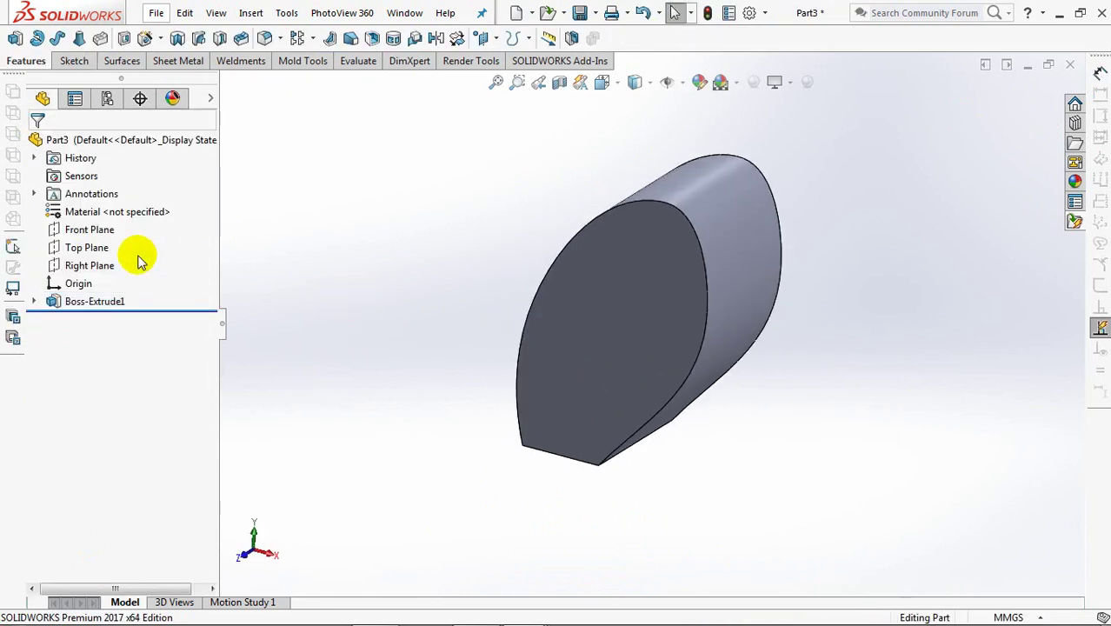
left_click(95, 265)
left_click(350, 38)
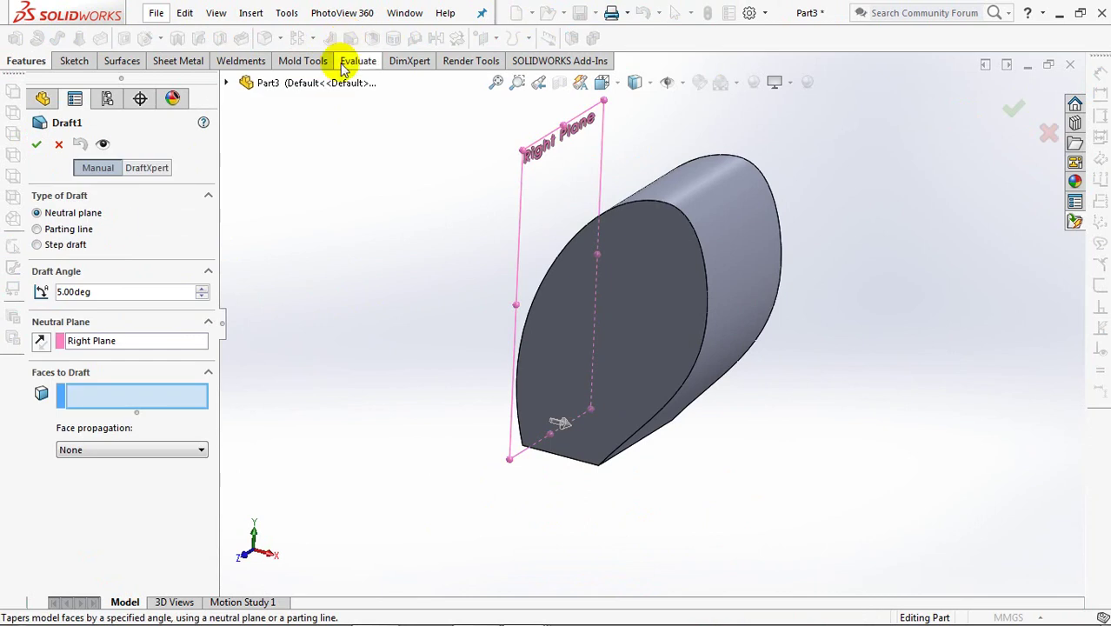
Pick the front and back faces and apply the 5.00° draft
left_click(619, 338)
mouse_move(698, 306)
middle_mouse_down()
mouse_move(717, 290)
mouse_move(821, 274)
mouse_move(804, 276)
middle_mouse_up()
left_click(700, 314)
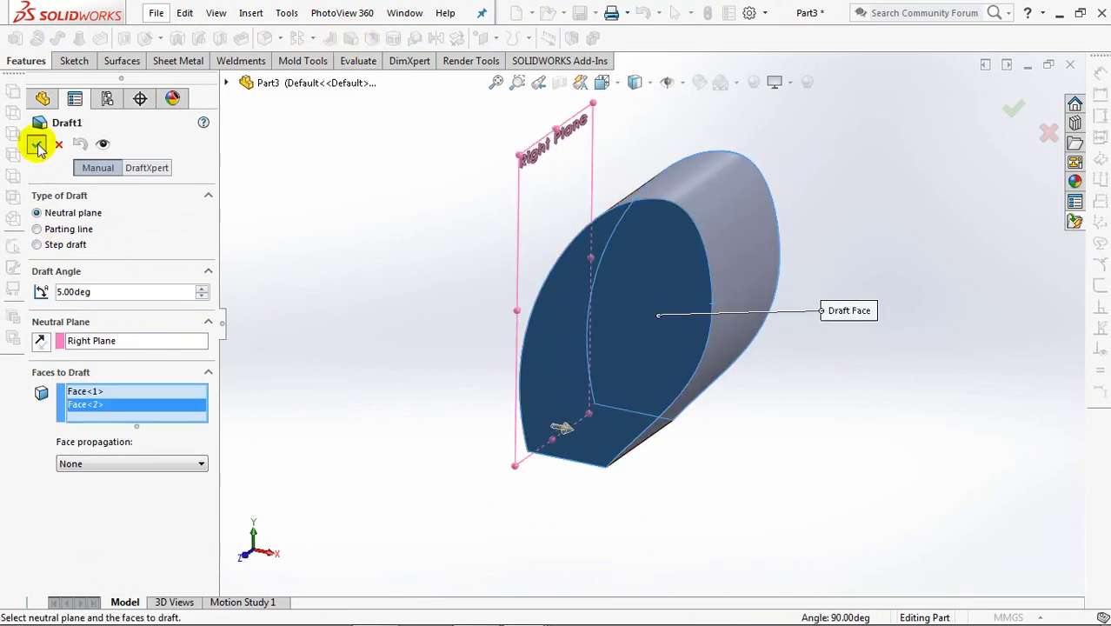
left_click(37, 147)
mouse_move(431, 268)
middle_mouse_down()
mouse_move(434, 439)
mouse_move(444, 335)
mouse_move(437, 235)
middle_mouse_up()
On the Front Plane, normal to view, sketch a spline from the top edge to the right side
left_click(100, 230)
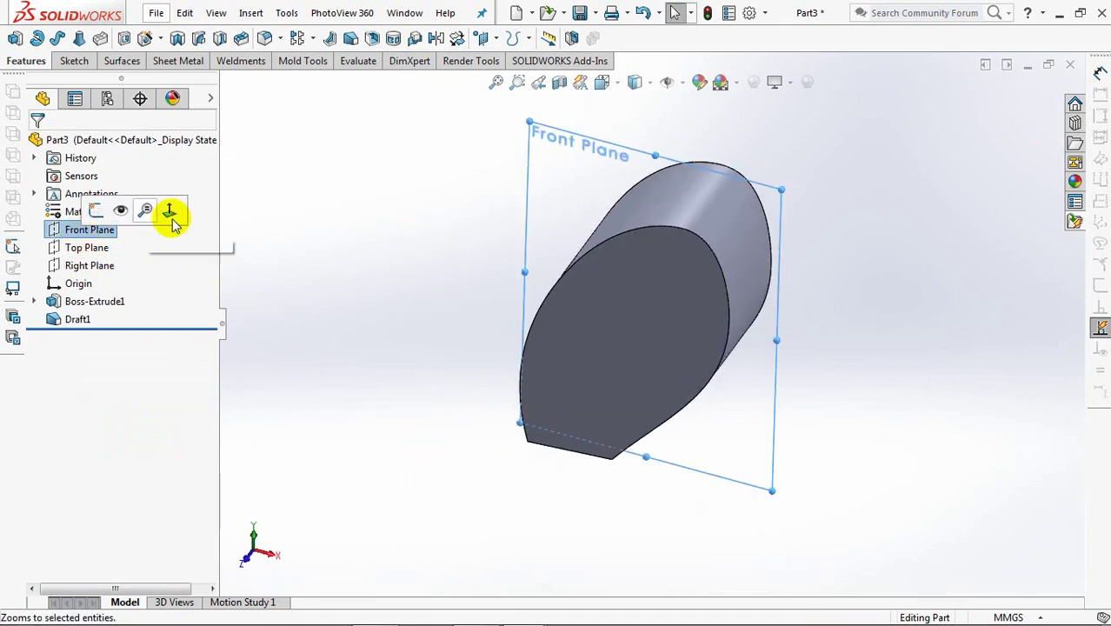
left_click(170, 213)
left_click(135, 239)
left_click(69, 214)
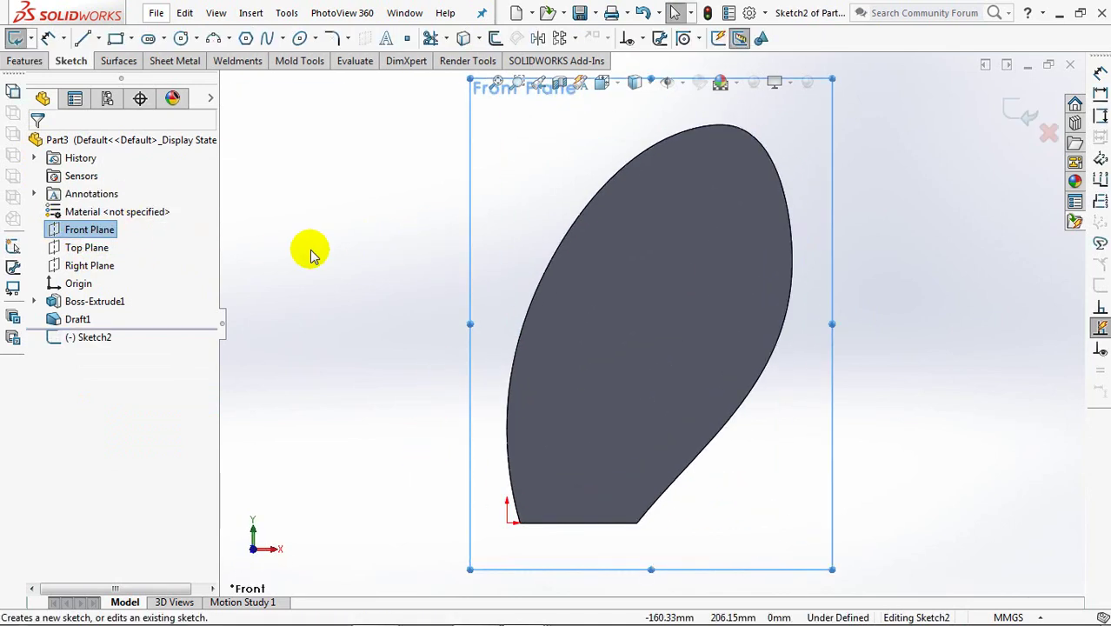
left_click(70, 301)
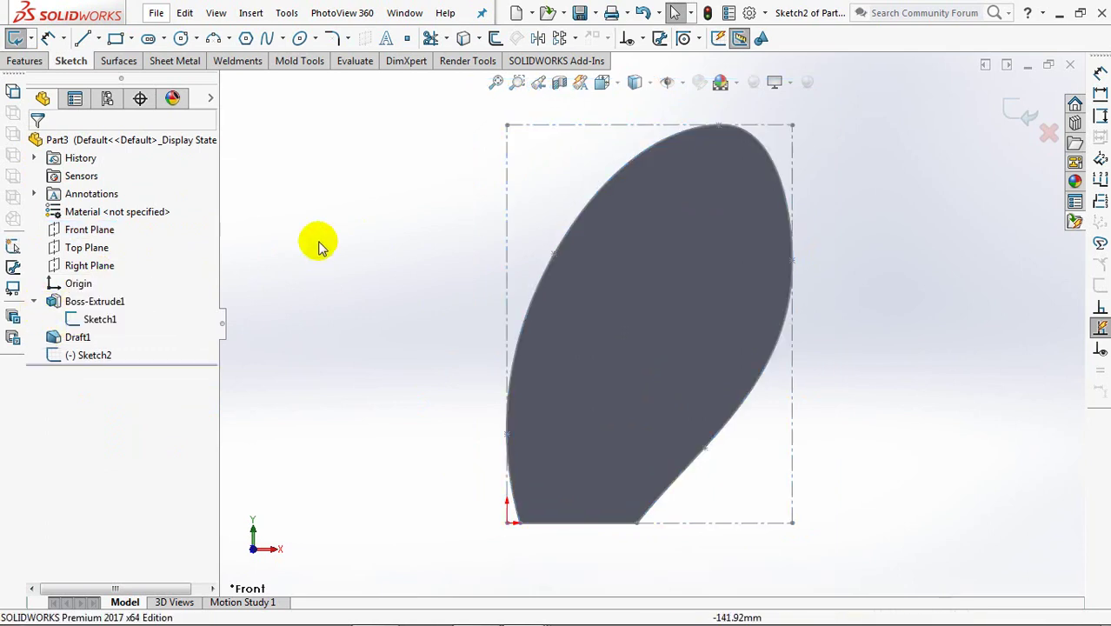
left_click(267, 38)
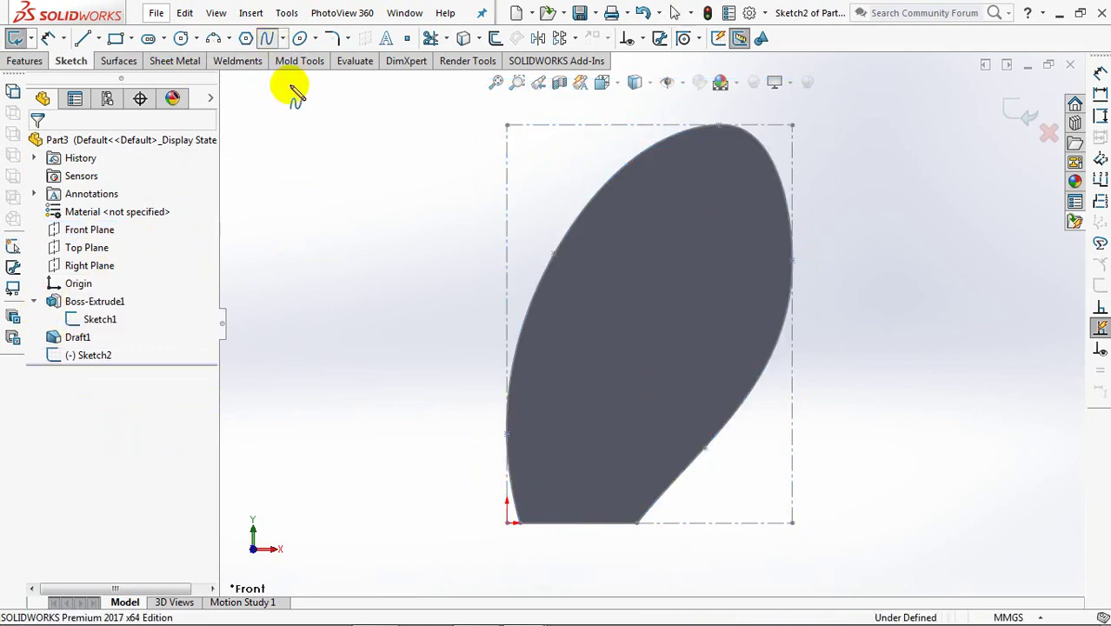
left_click(648, 125)
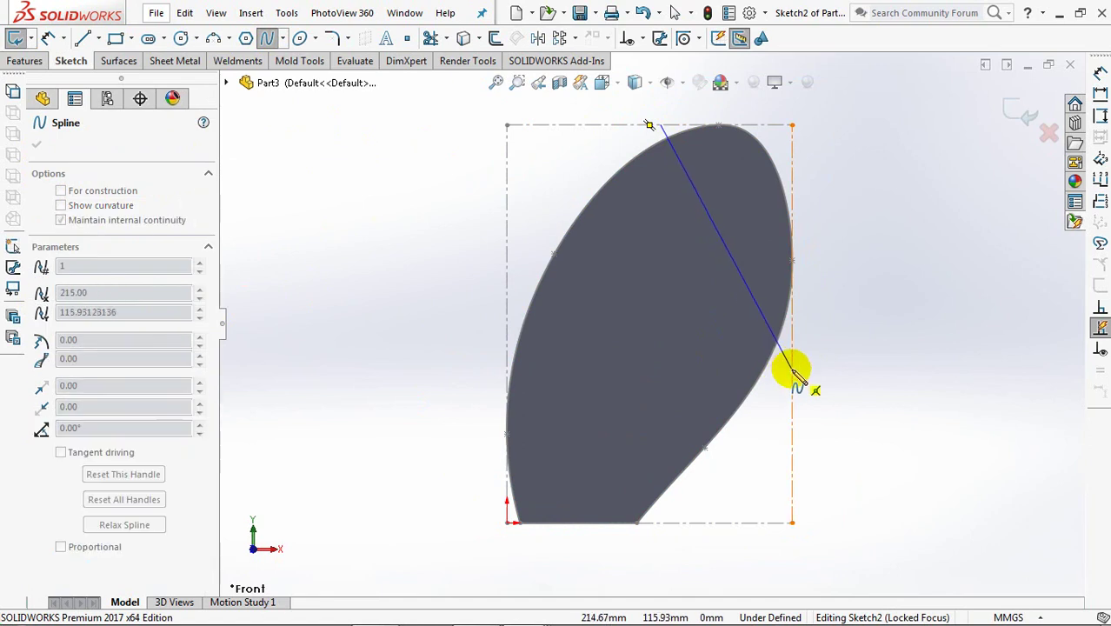
right_click(793, 366)
left_click(821, 375)
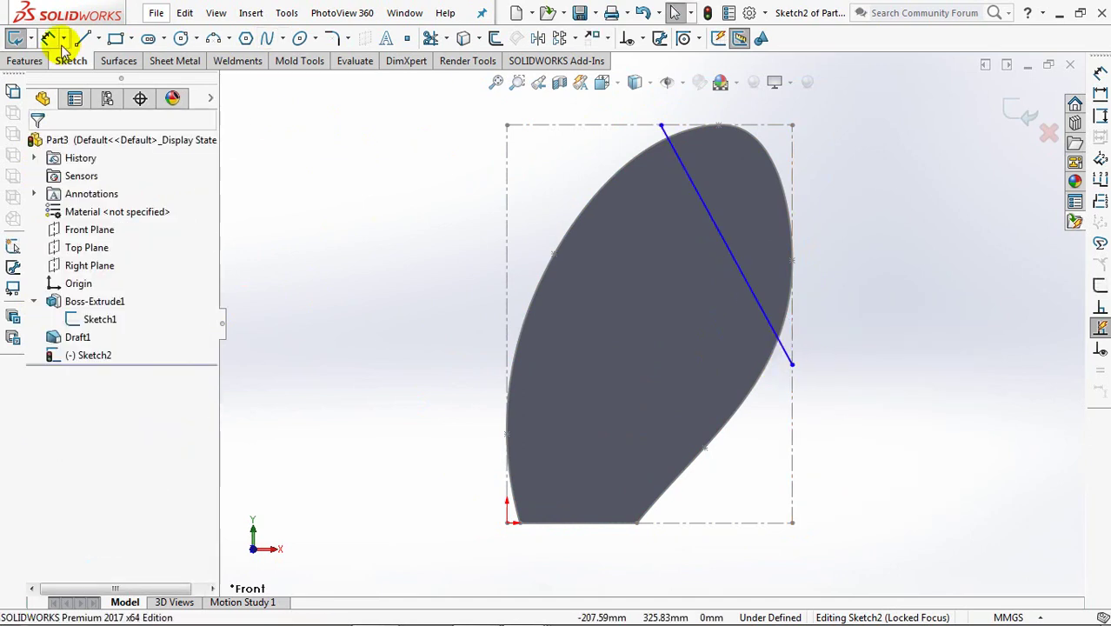
Locate the spline's endpoints with 165 vertical and 85 horizontal dimensions
left_click(791, 364)
left_click(793, 126)
left_click(841, 228)
type("65")
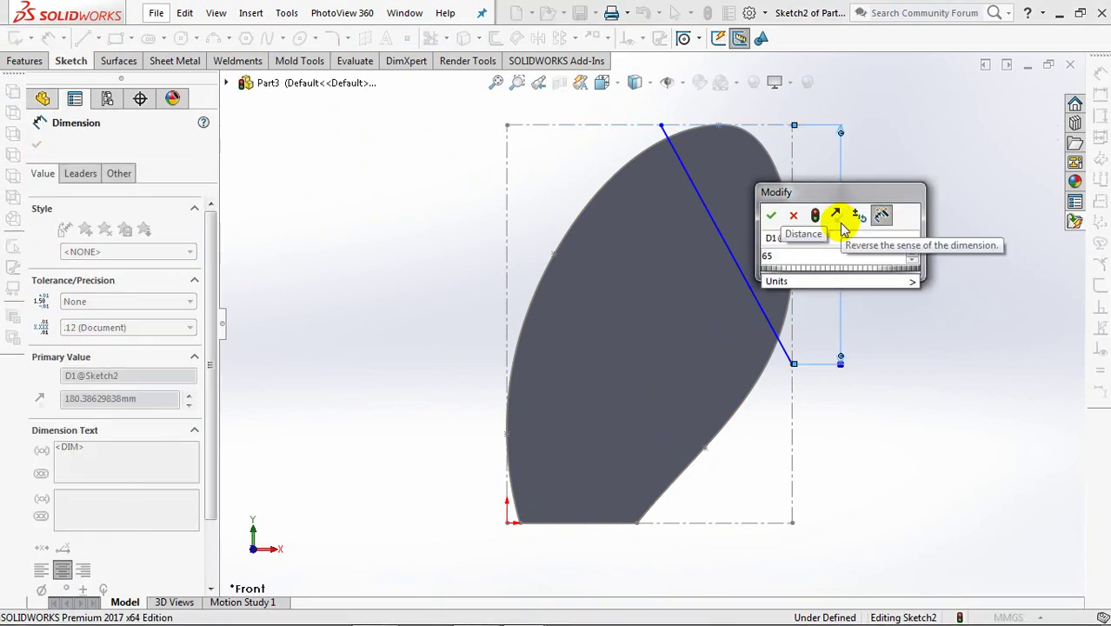
key("BackSpace")
key("BackSpace")
type("165")
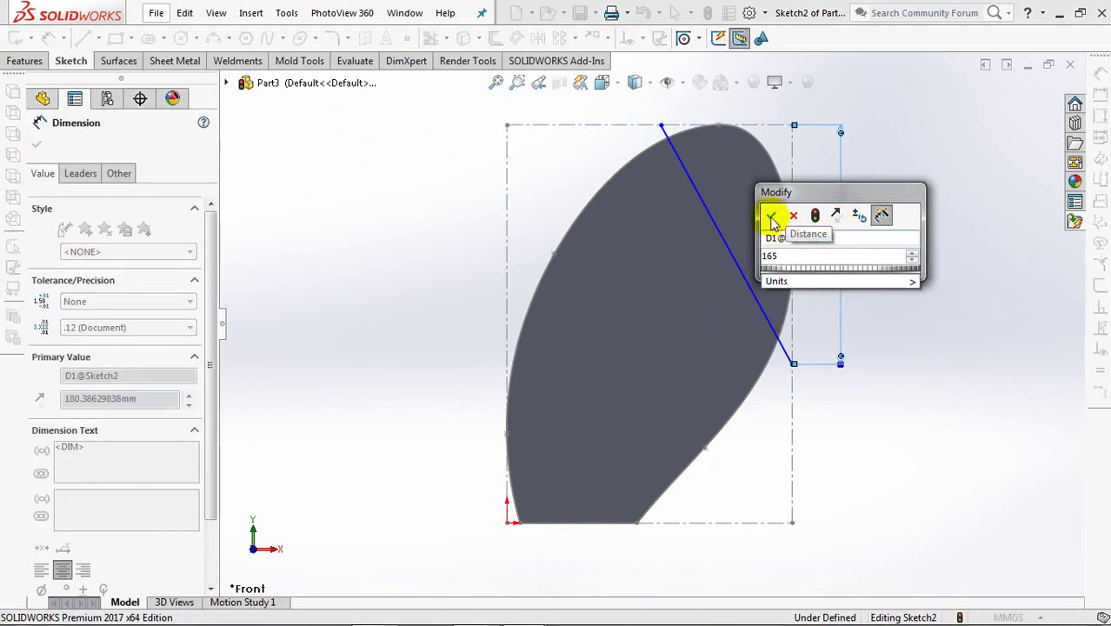
left_click(770, 215)
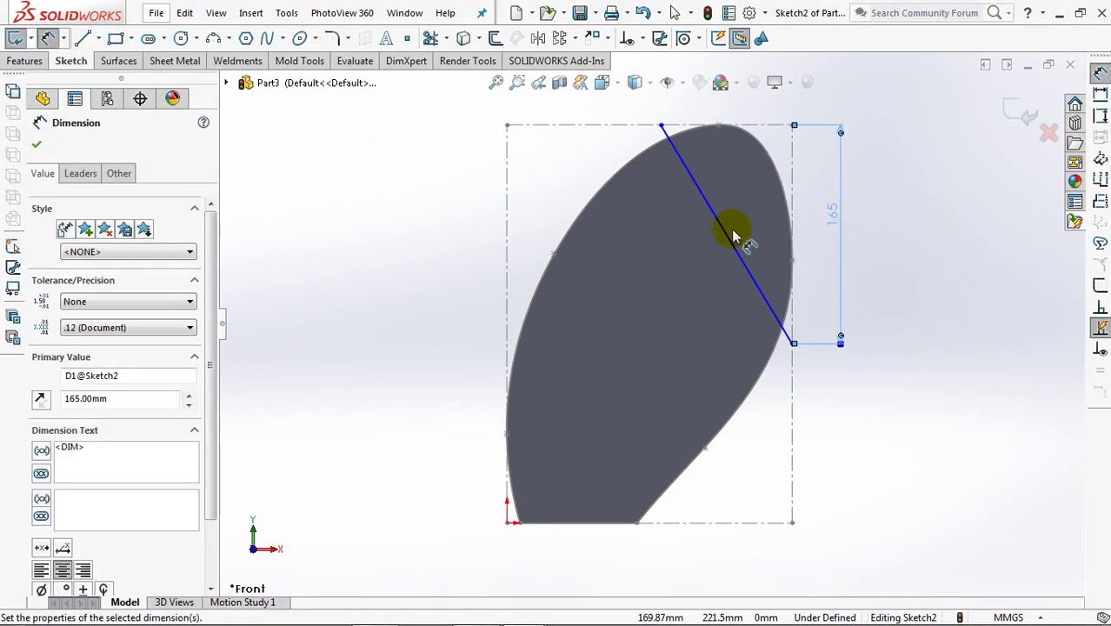
left_click(791, 142)
left_click(661, 126)
left_click(735, 106)
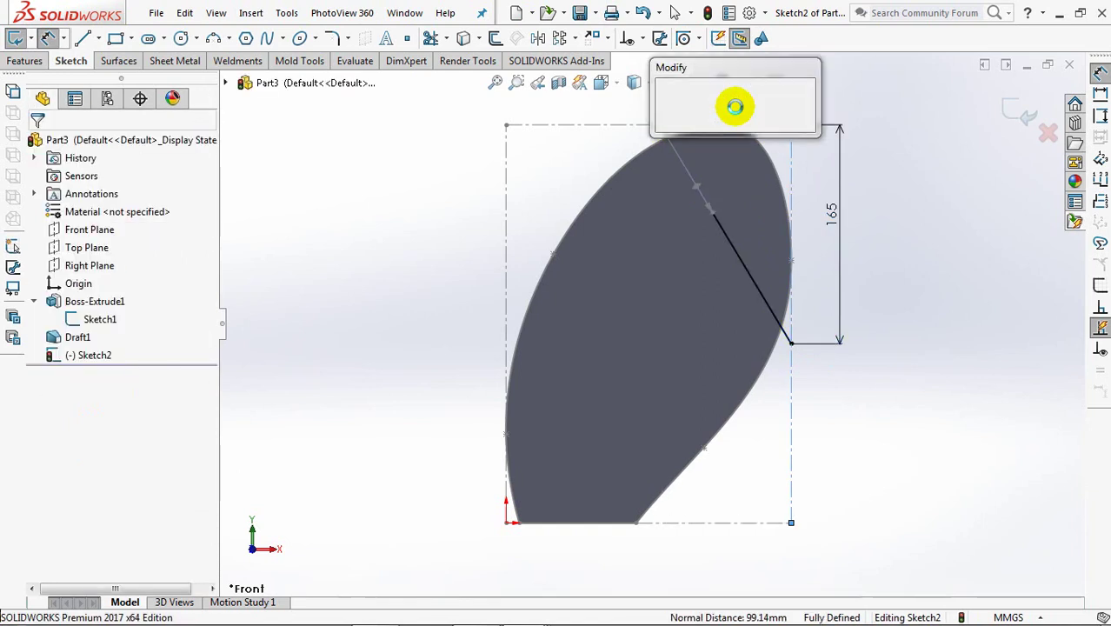
left_click(667, 101)
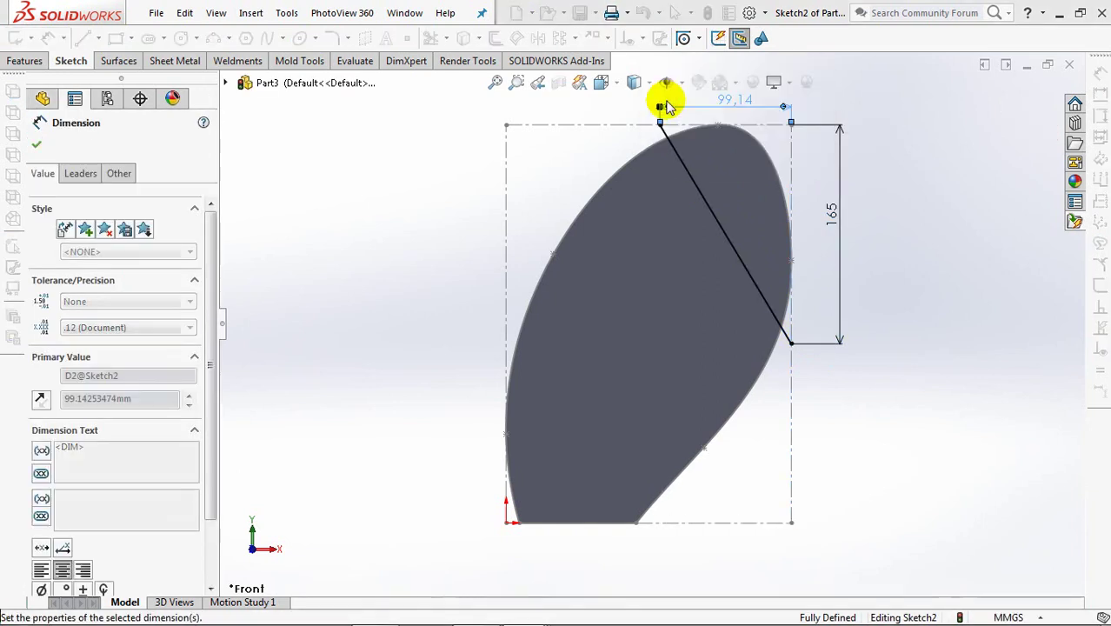
left_click(39, 124)
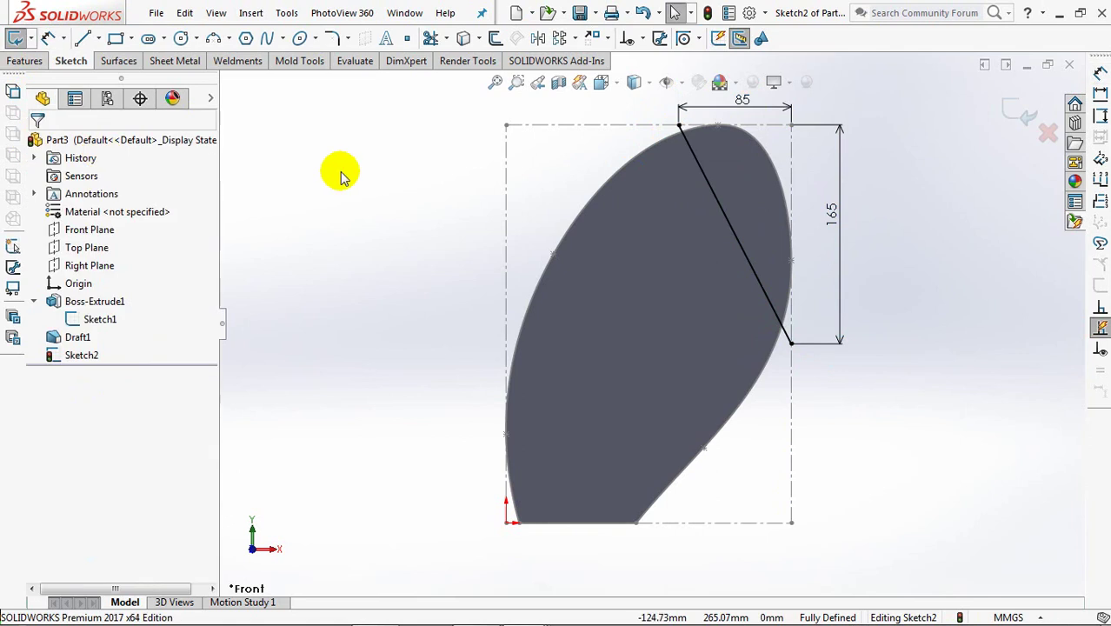
Bend the spline's tangent handle into a curve and exit Sketch2
left_click(704, 178)
left_click_drag(724, 218, 667, 278)
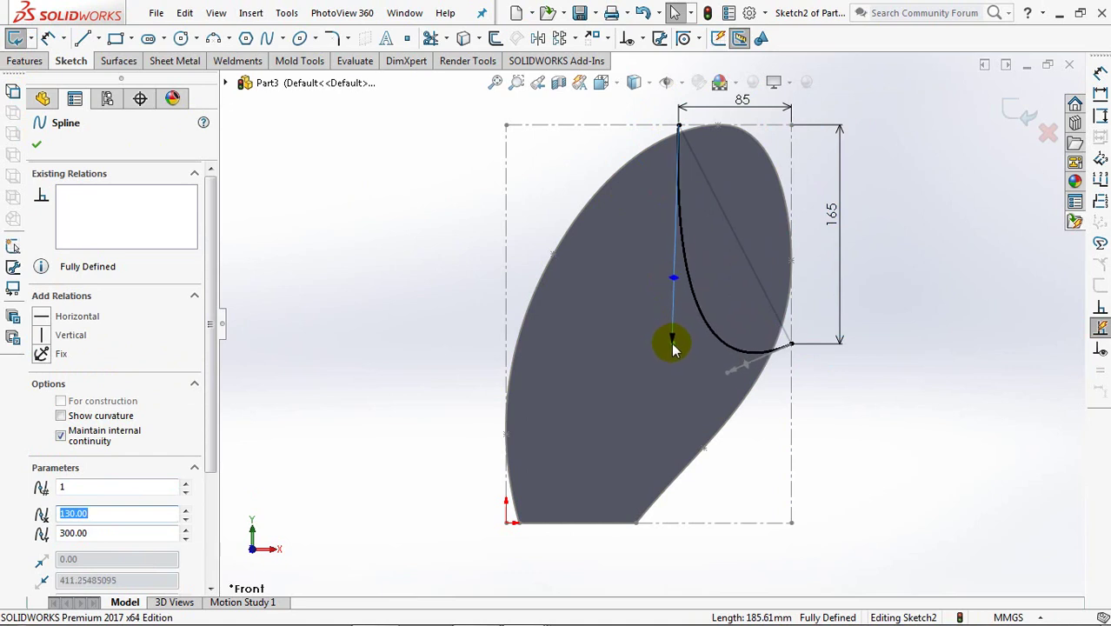
left_click(956, 282)
left_click(1019, 124)
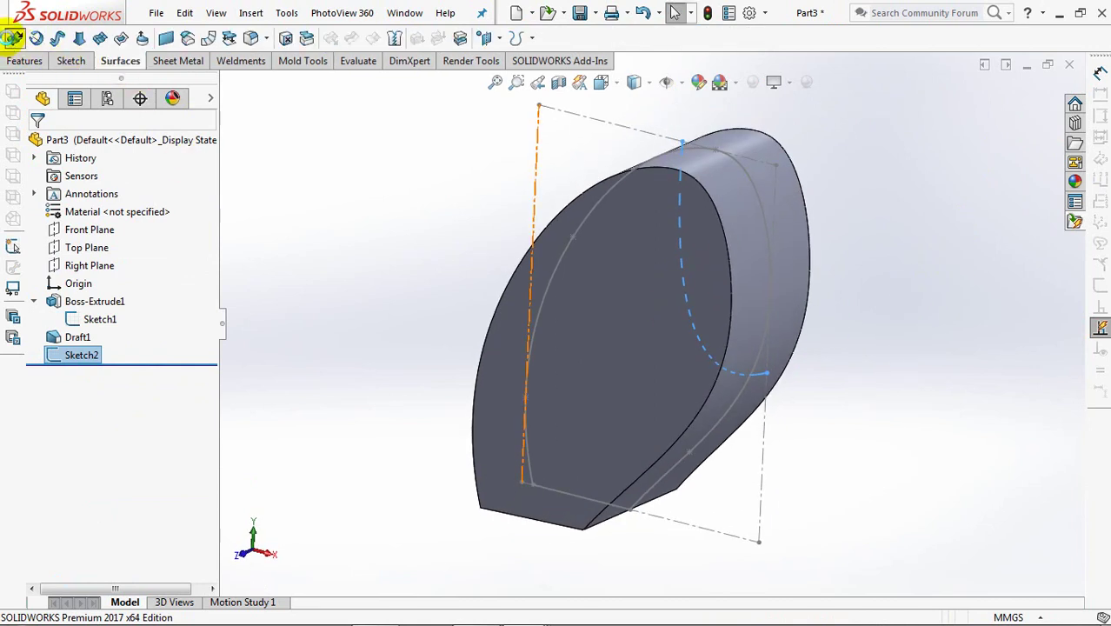
Extrude the spline as a surface Up To Surface, ending at the front face
left_click(12, 38)
left_click(130, 242)
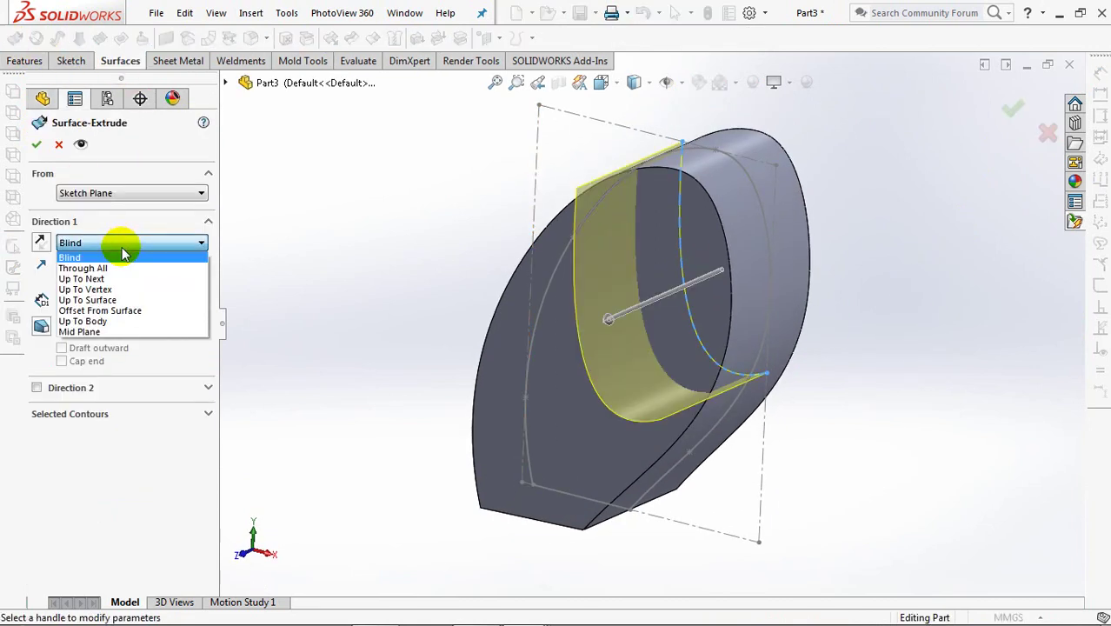
left_click(113, 300)
left_click(603, 291)
right_click(601, 285)
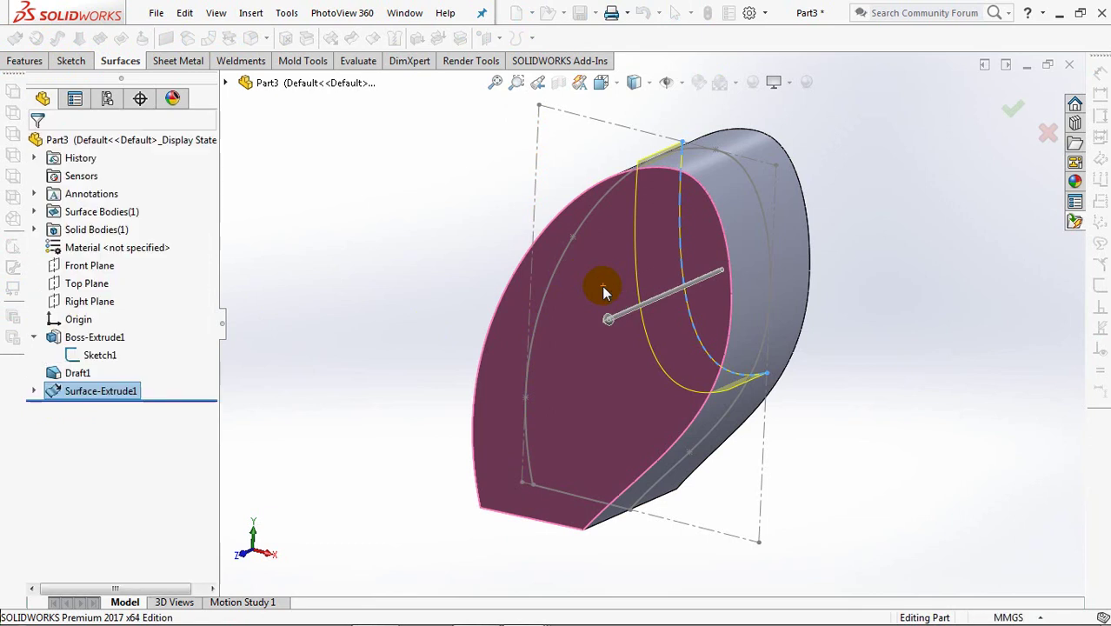
Hide the solid body, undo the hide, and select the body's front face
left_click(785, 290)
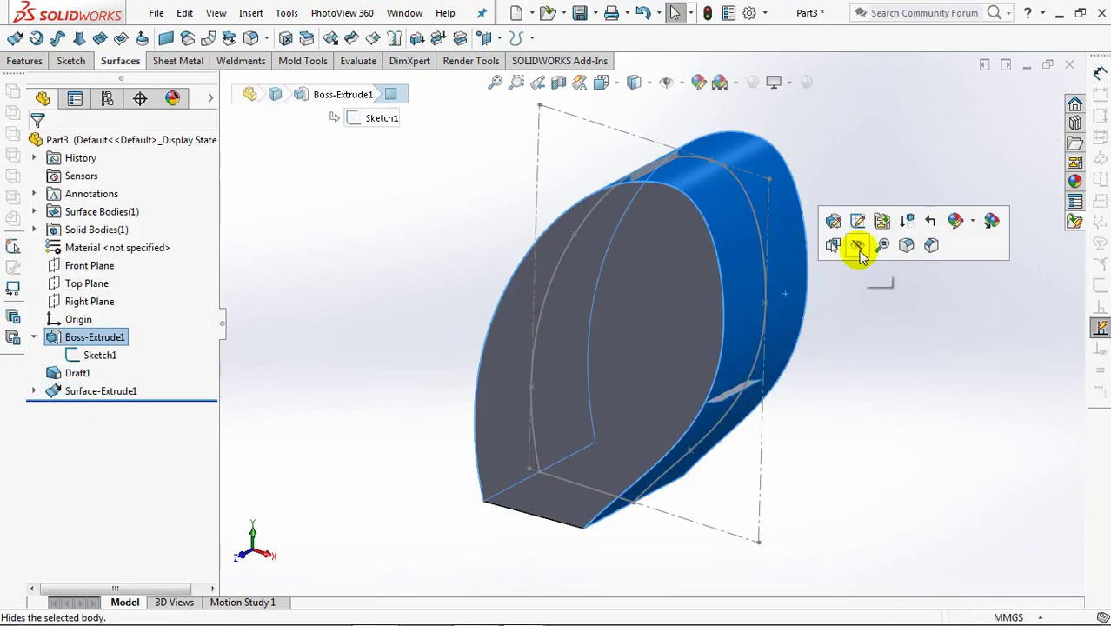
left_click(855, 248)
left_click(642, 15)
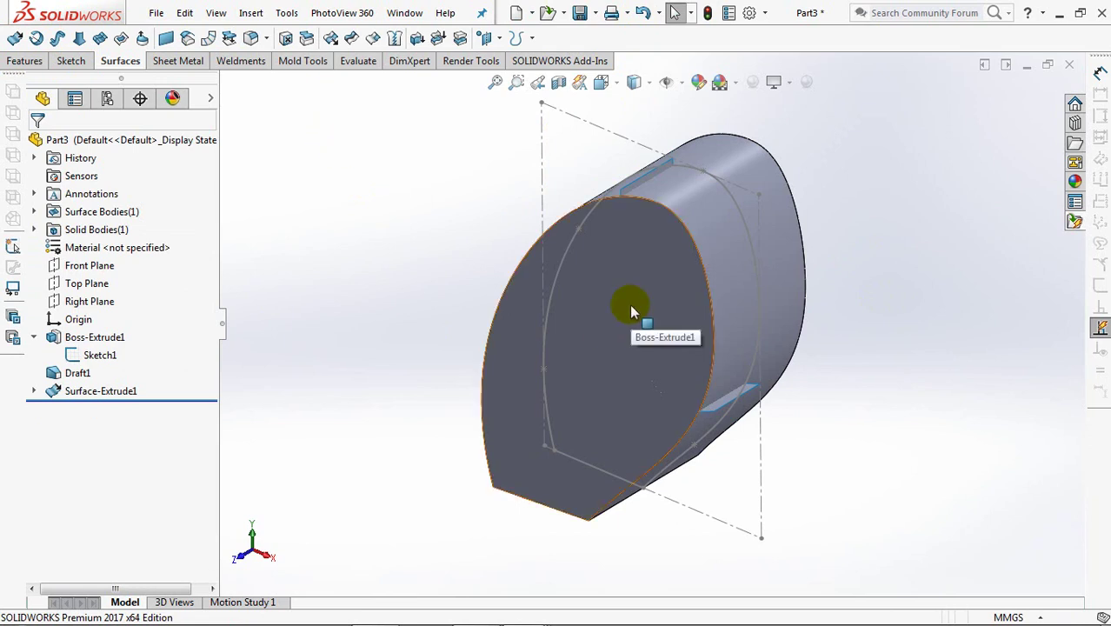
left_click(608, 306)
In a new front-face sketch, use the extruded surface's edge as the curve in wireframe
left_click(678, 256)
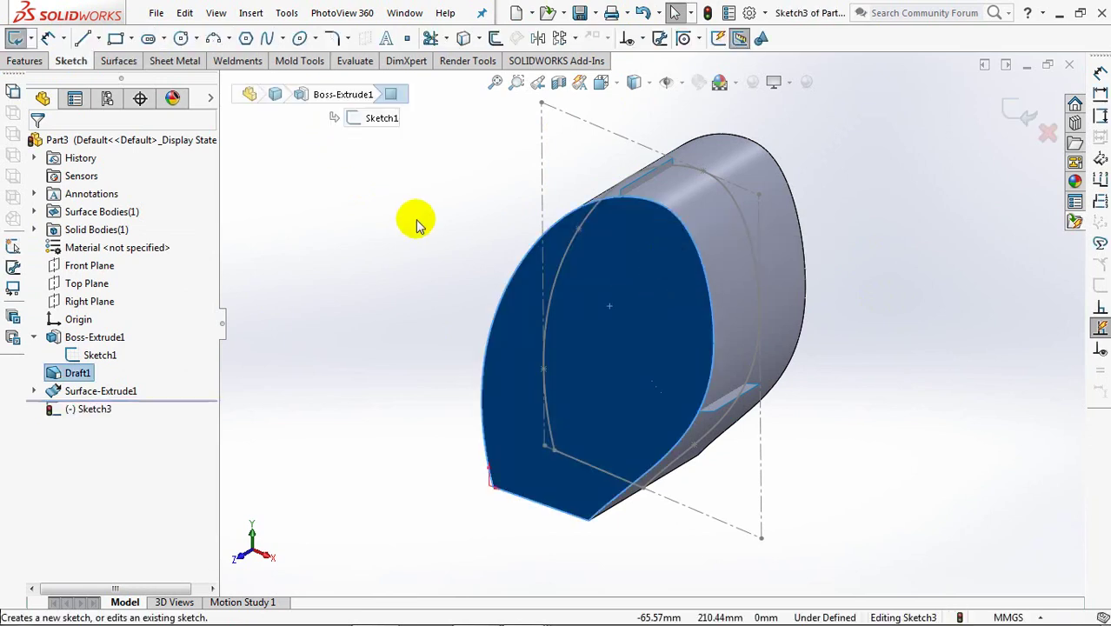
left_click(635, 196)
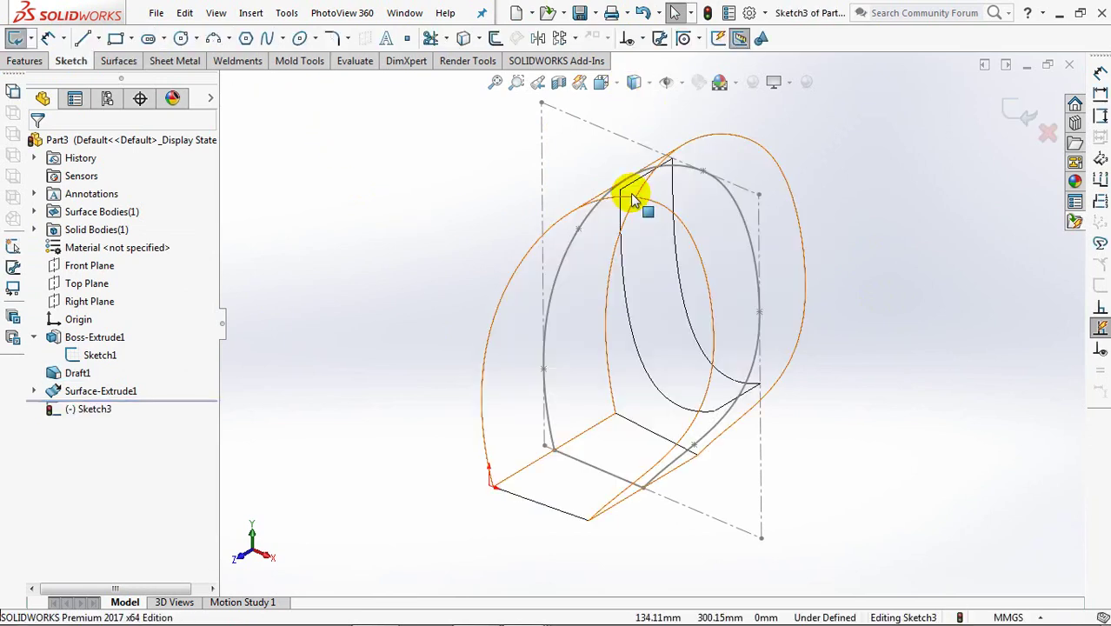
left_click(621, 254)
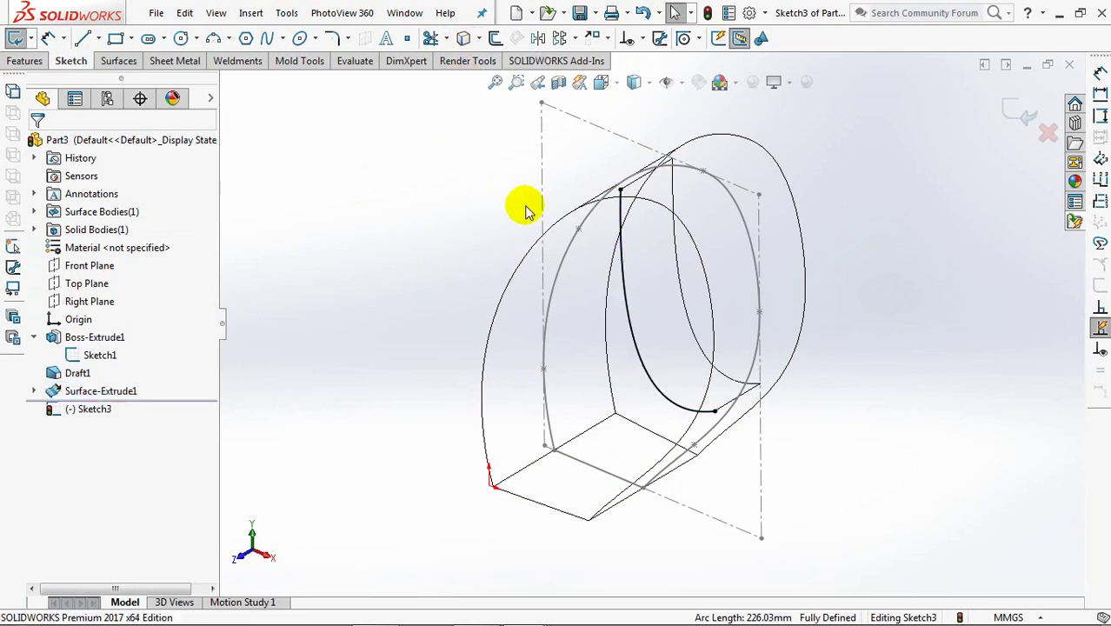
Close Sketch3, restore shaded display, and hide the Surface-Extrude1 body
left_click(1015, 106)
left_click(634, 82)
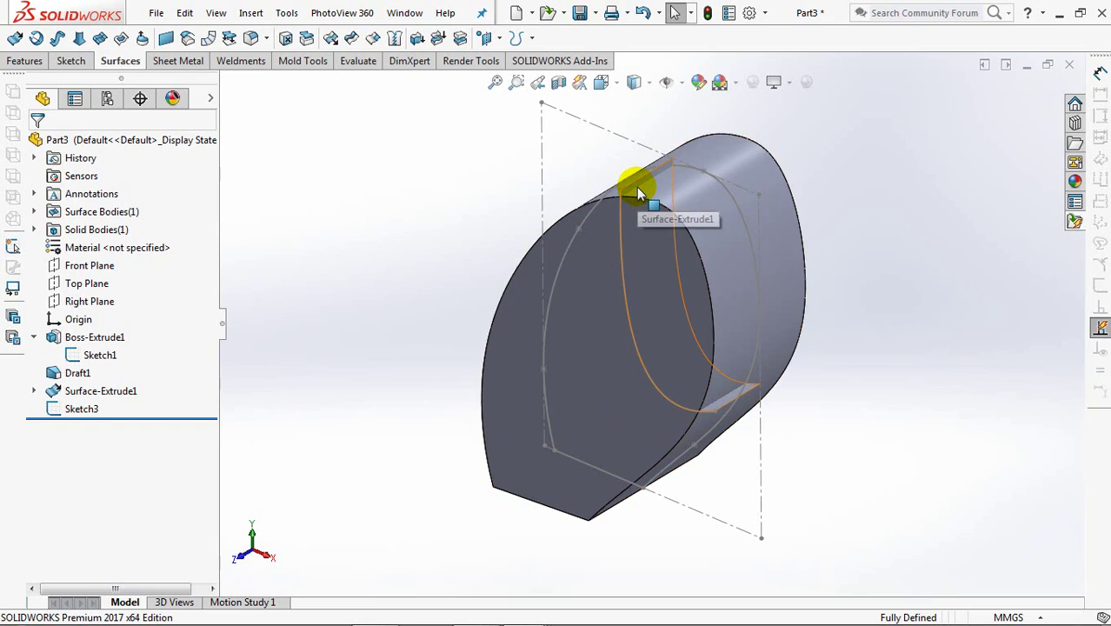
left_click(95, 214)
left_click(108, 187)
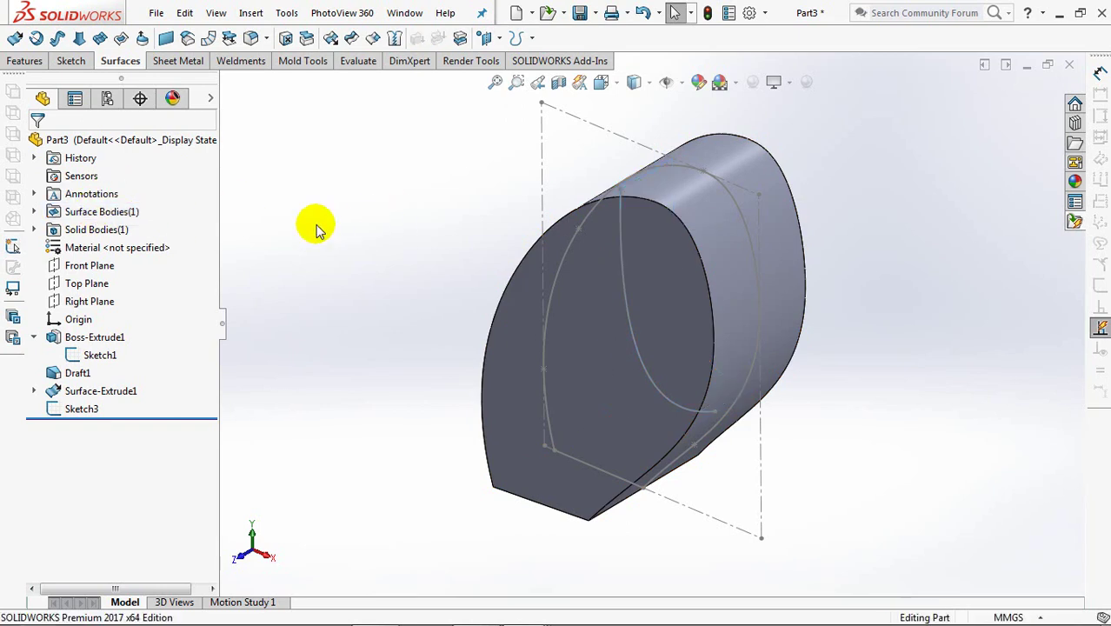
Create Plane1 from the Right Plane, passing through a point on the part
left_click(487, 37)
left_click(511, 57)
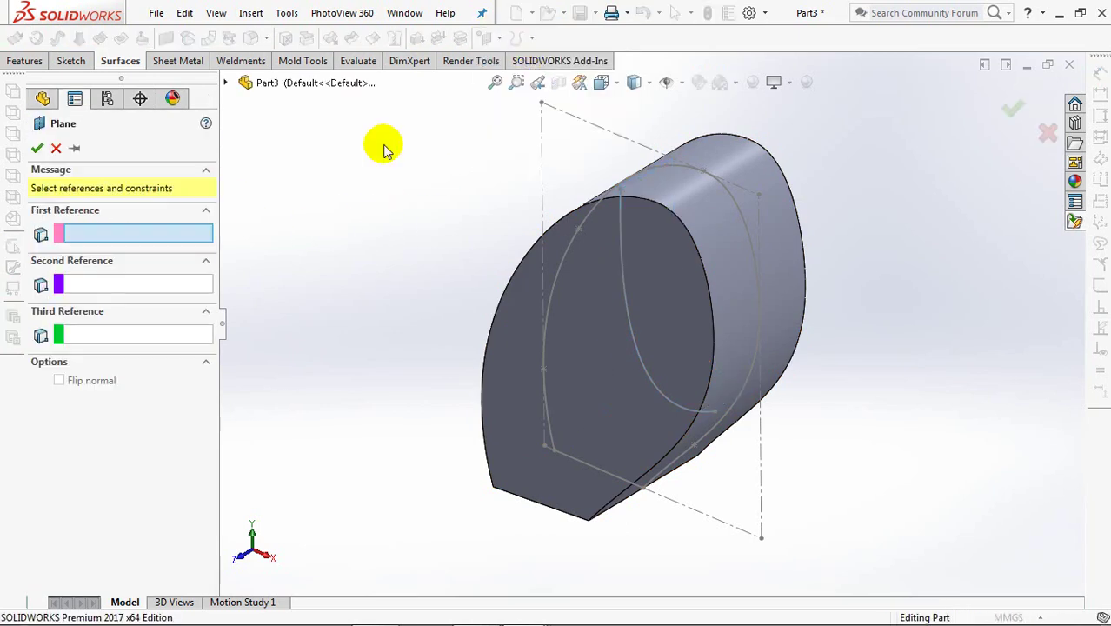
left_click(226, 83)
left_click(299, 244)
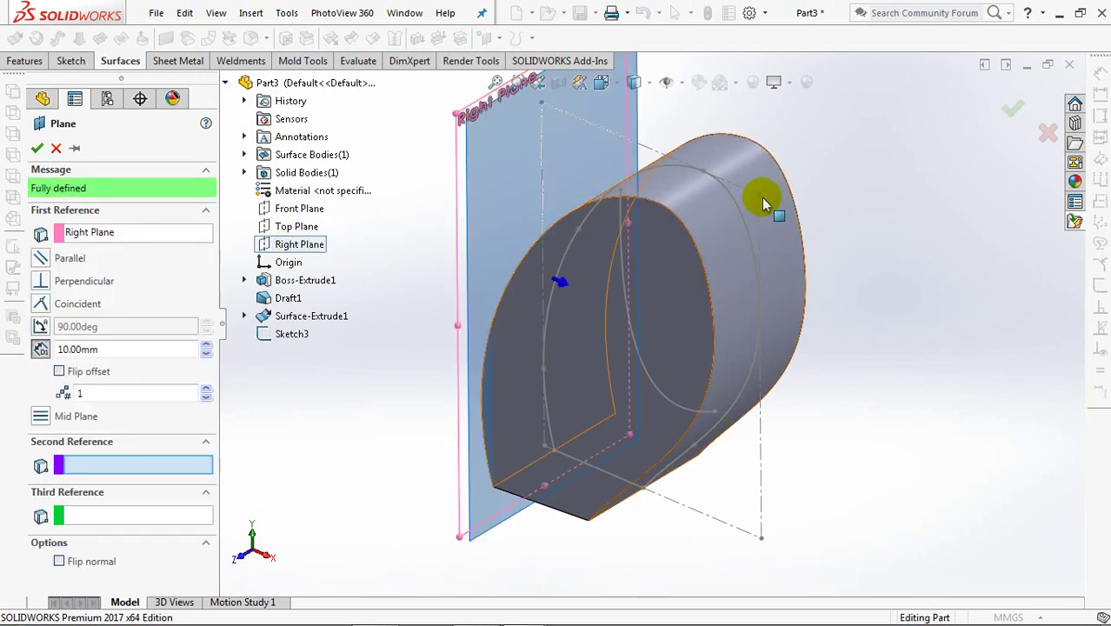
left_click(758, 194)
right_click(758, 194)
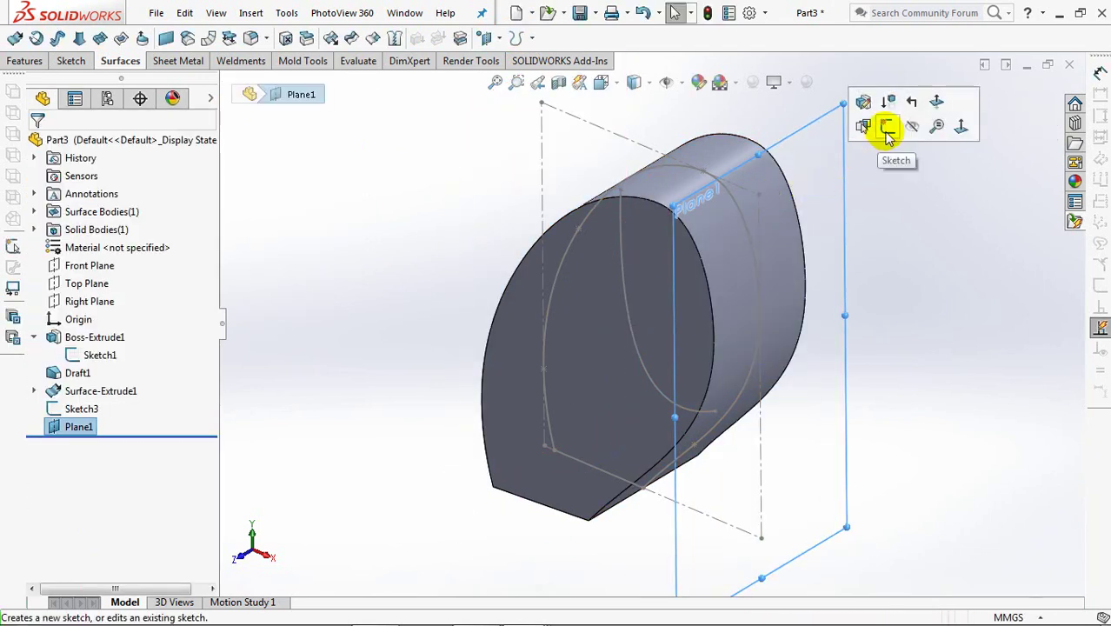
On Plane1, sketch a spline from the part's top edge down to the bottom curve
left_click(884, 130)
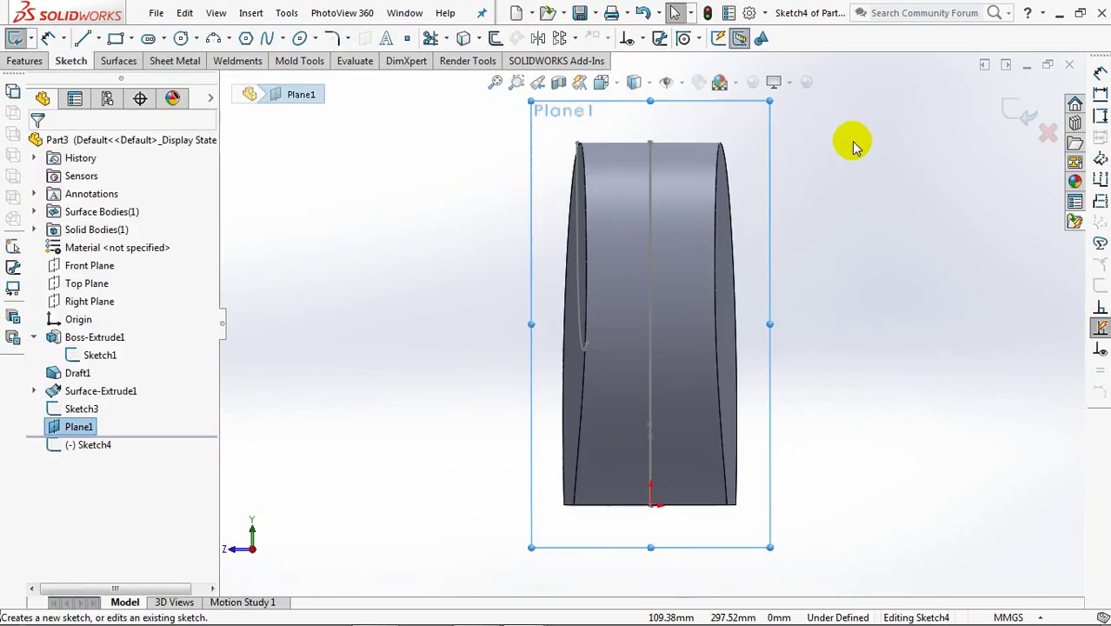
left_click(650, 144)
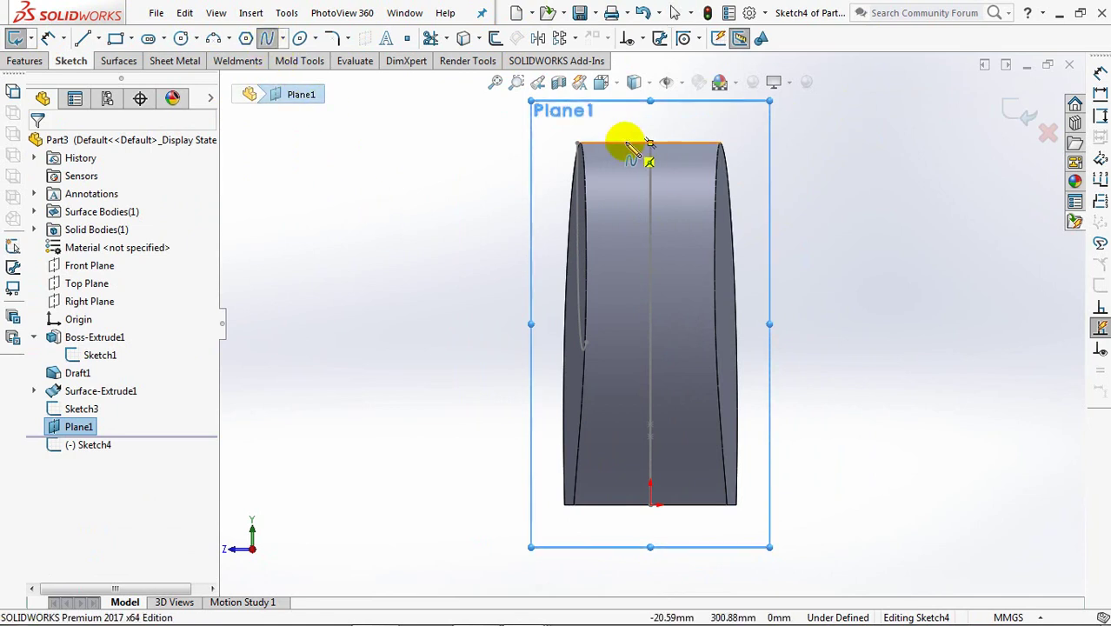
left_click(596, 342)
right_click(594, 342)
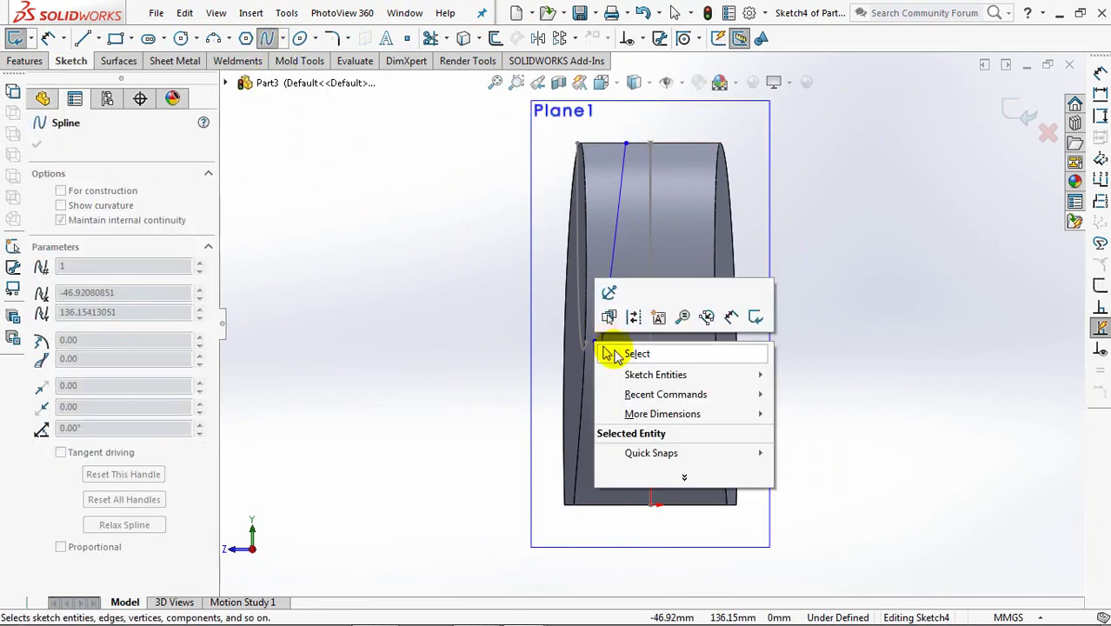
left_click(610, 351)
Draw a vertical centerline from the origin and dimension the spline's top end to it
left_click(49, 40)
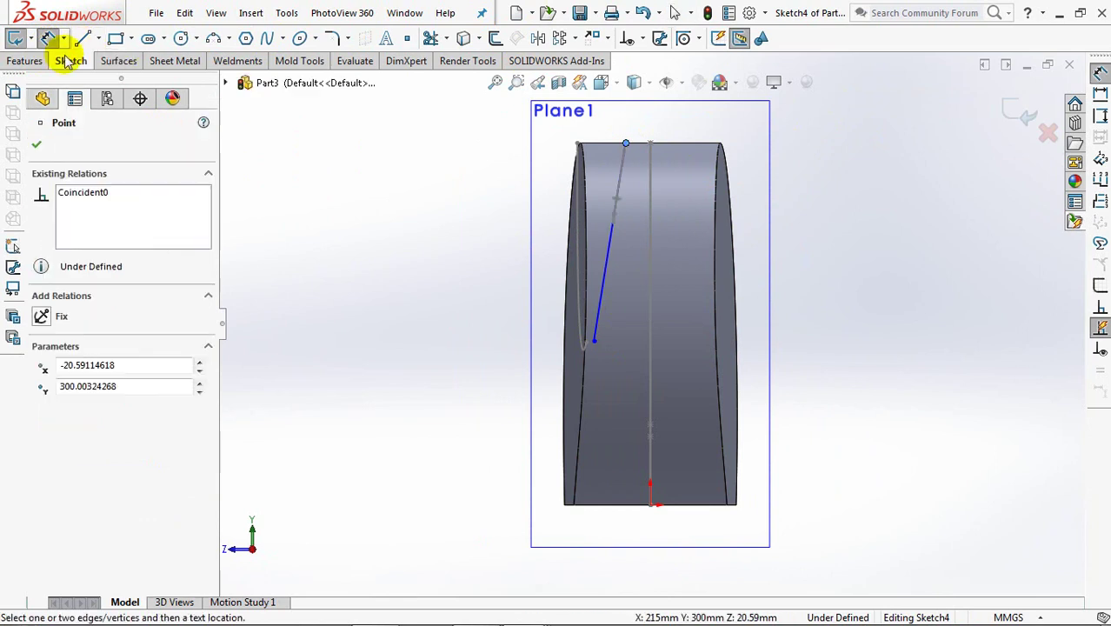
left_click(98, 38)
left_click(118, 76)
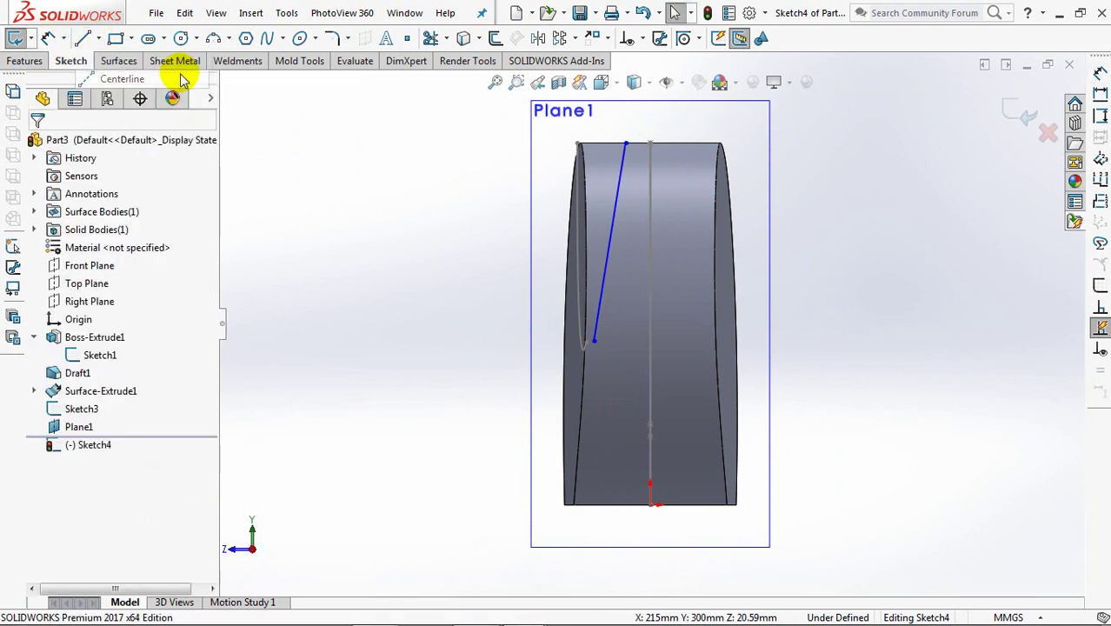
left_click(650, 118)
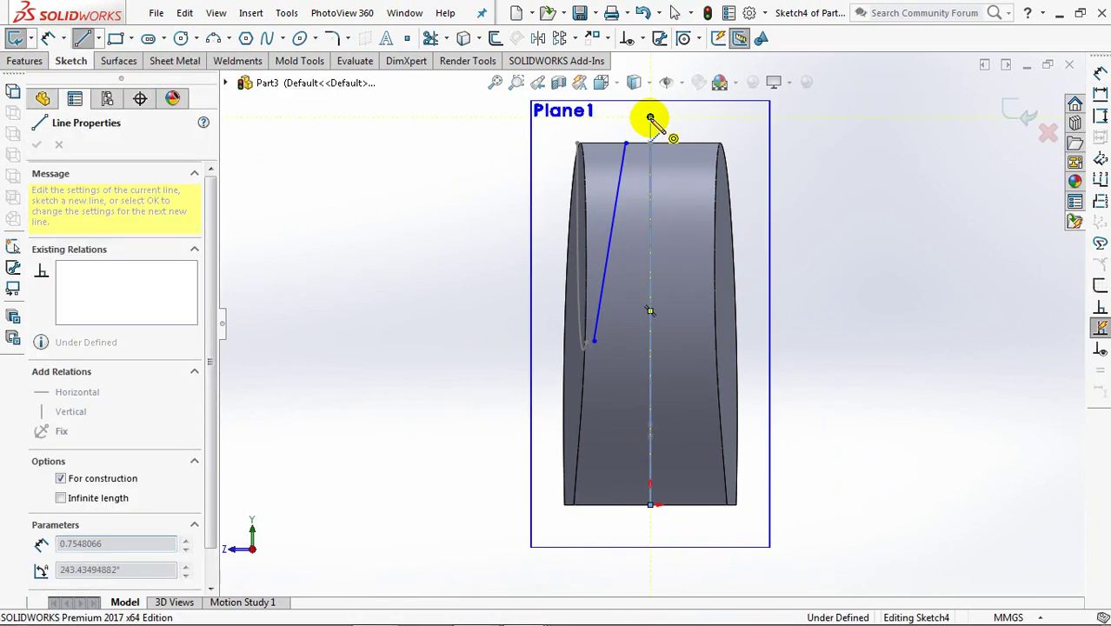
right_click(650, 119)
left_click(666, 128)
left_click(626, 146)
left_click(650, 130)
left_click(668, 123)
Set the distance to 35 mm and make the spline's lower end coincident with the Sketch3 point
type("35")
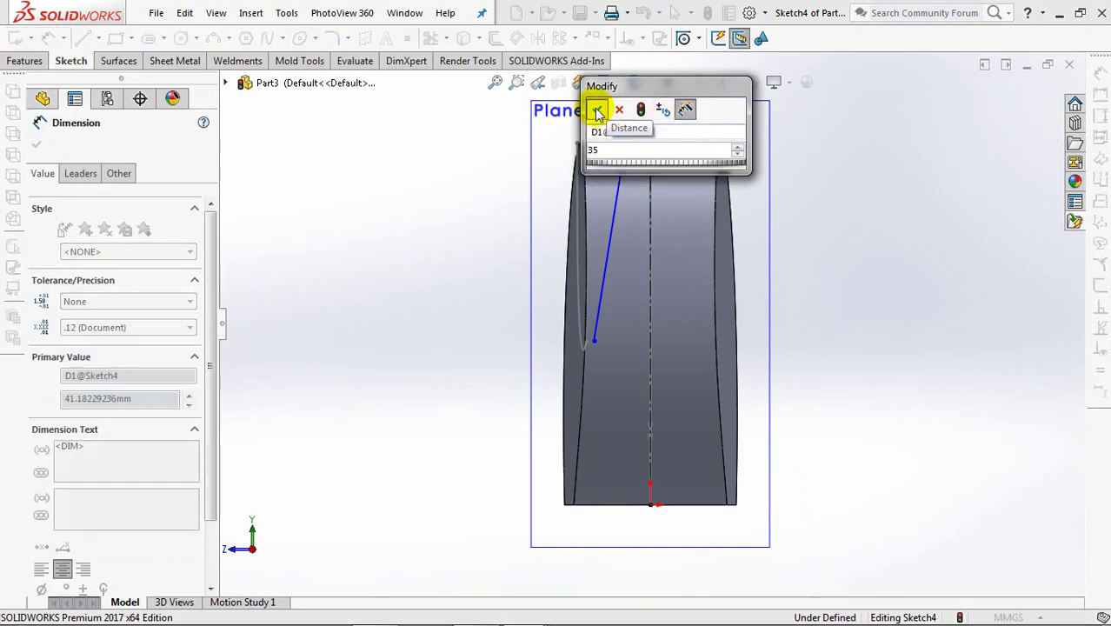
left_click(597, 111)
left_click(392, 216)
middle_click_drag(393, 216, 463, 322)
scroll(635, 345, "down", 5)
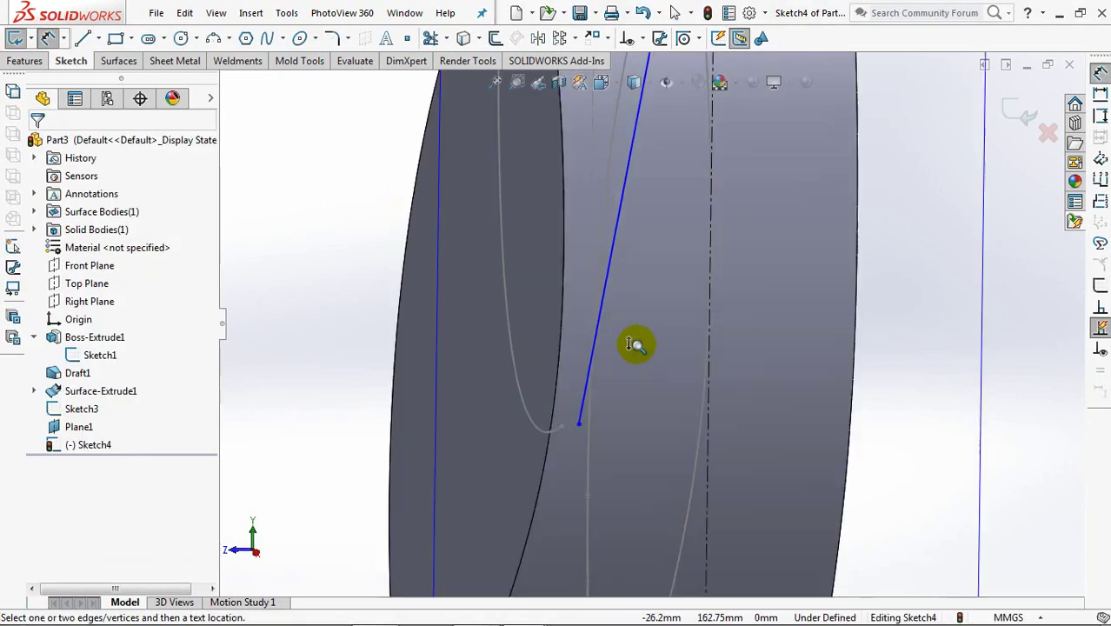
scroll(634, 345, "down", 3)
left_click(641, 38)
left_click(670, 77)
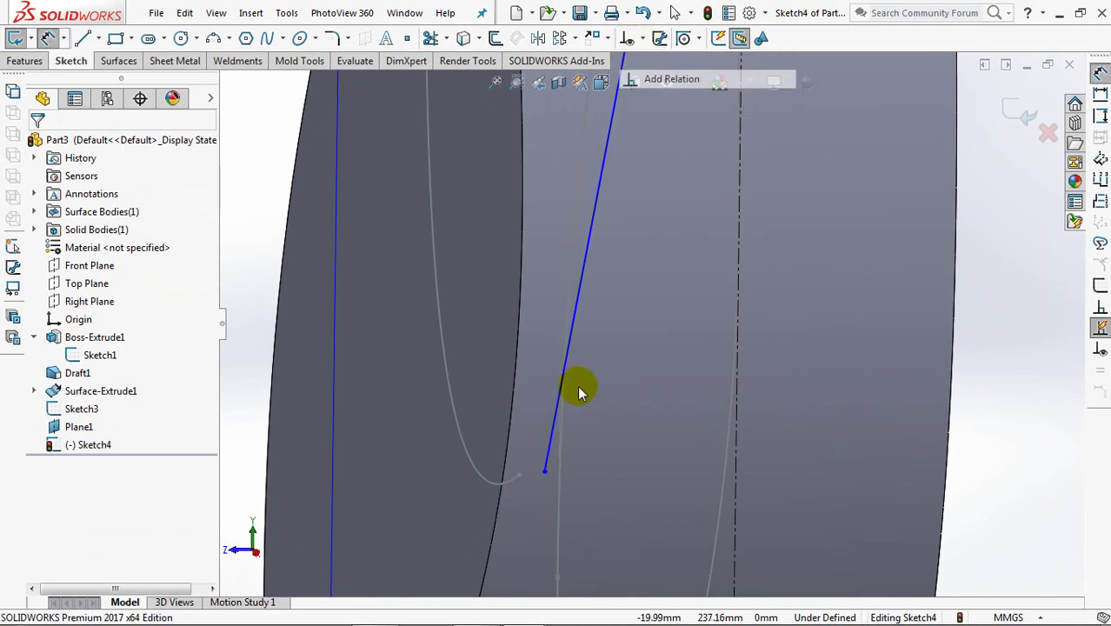
left_click(544, 474)
left_click(41, 444)
left_click(37, 145)
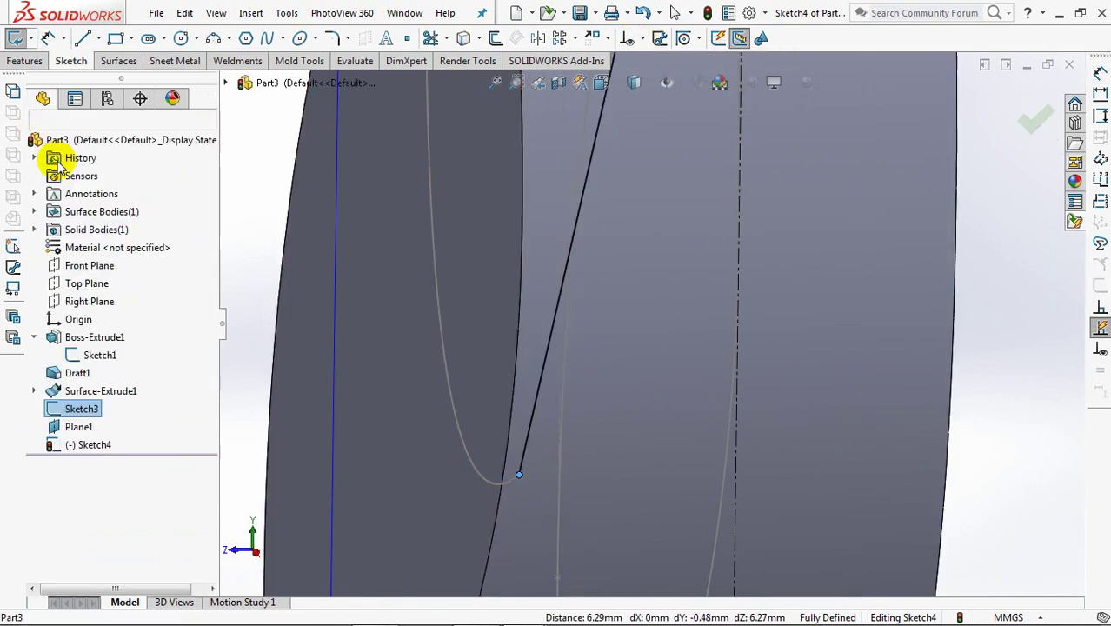
Drag the spline's tangent handles so it leaves the top vertically, then exit Sketch4
key("f")
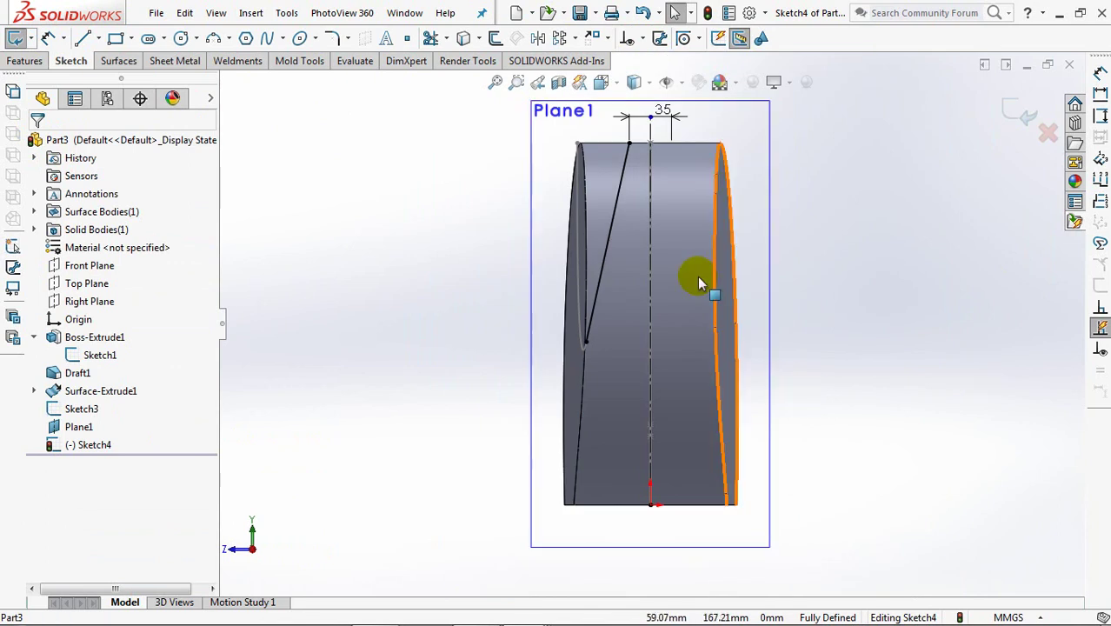
scroll(649, 227, "down", 2)
scroll(617, 286, "down", 1)
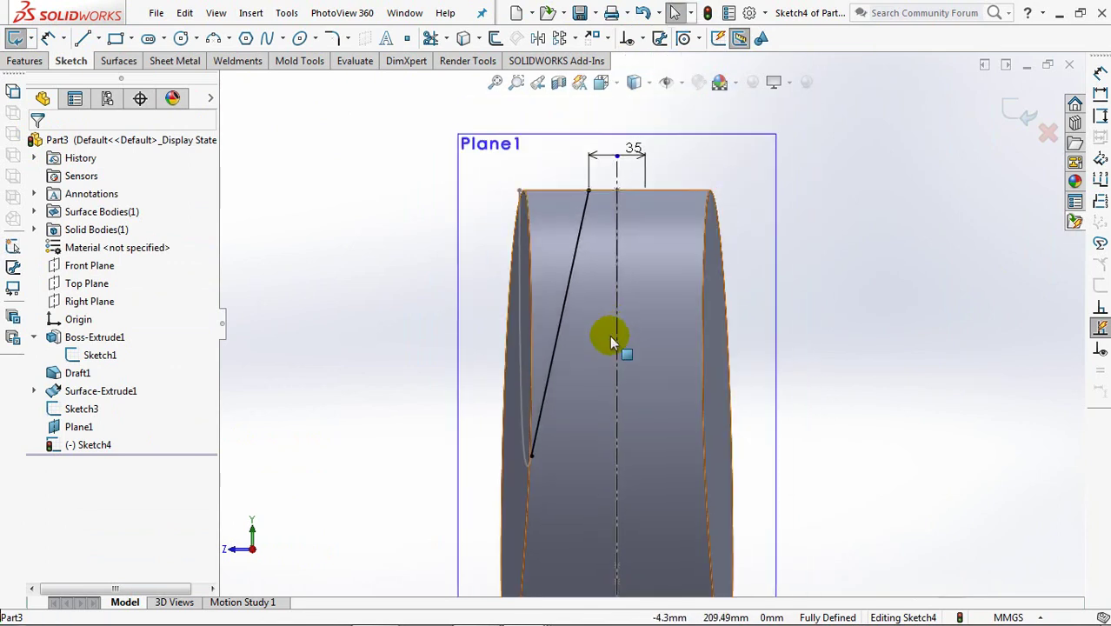
scroll(613, 296, "down", 2)
left_click(530, 291)
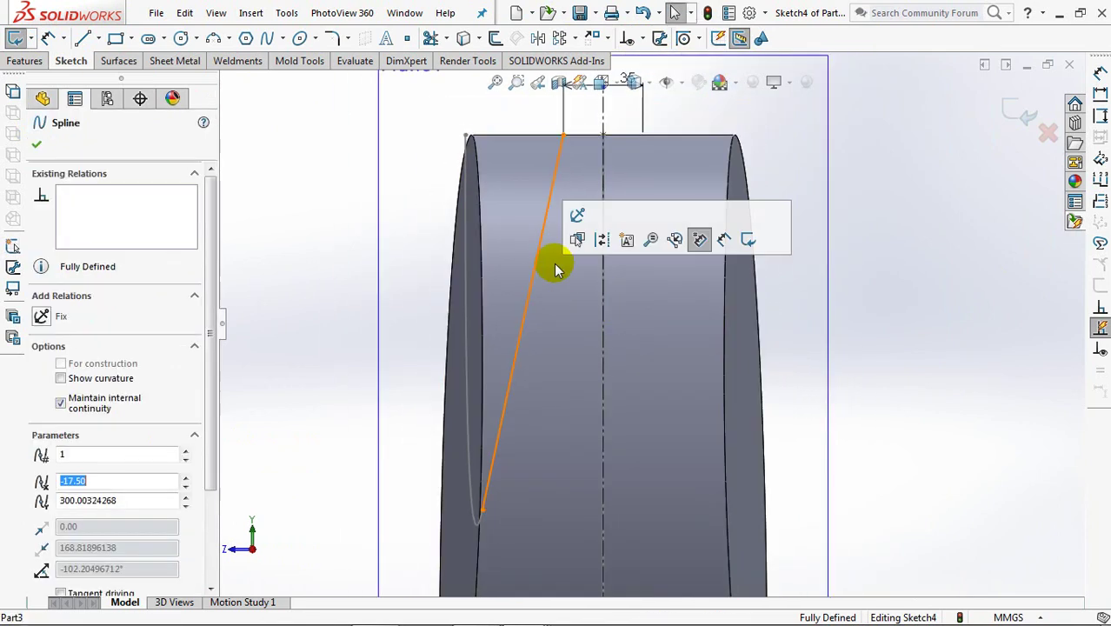
left_click_drag(541, 308, 565, 418)
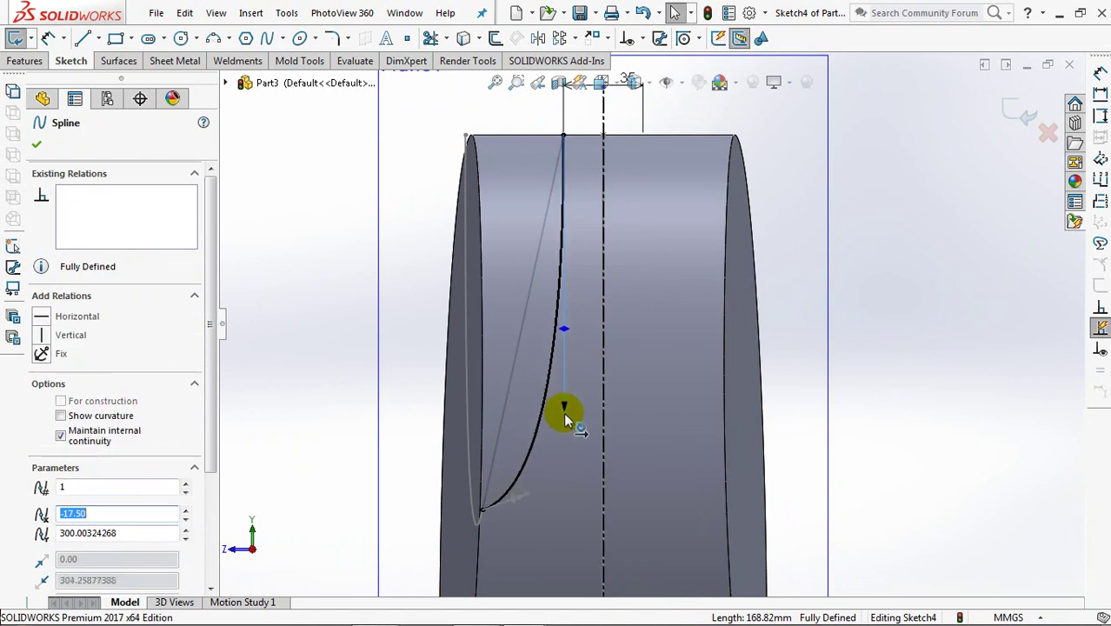
left_click_drag(574, 432, 561, 471)
left_click_drag(528, 522, 537, 513)
left_click(1018, 112)
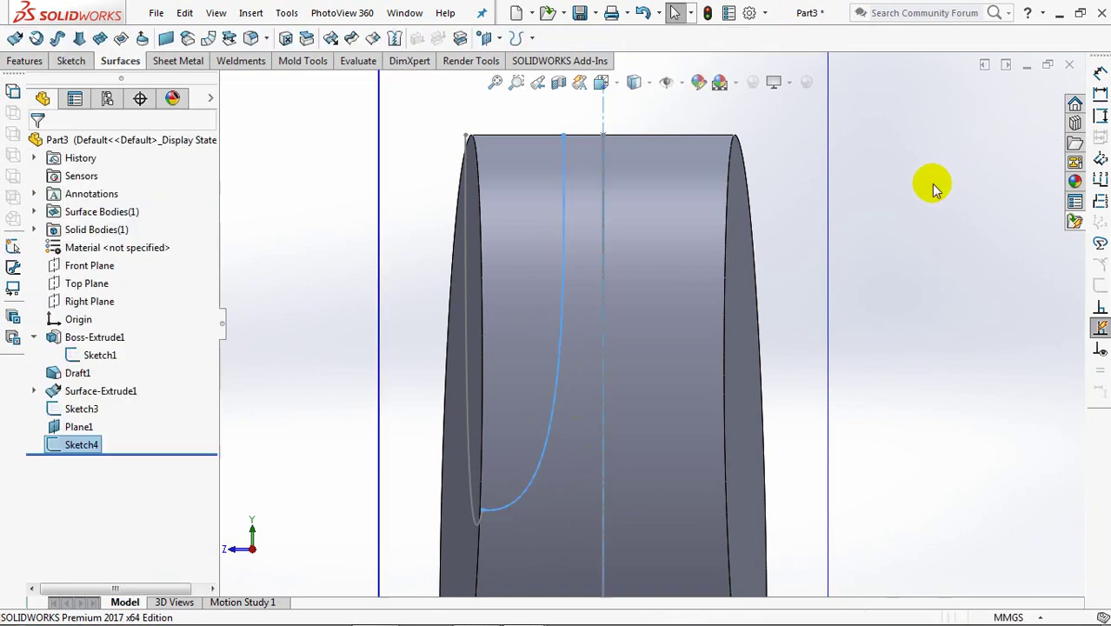
Return to a 3D view and hide Plane1
left_click(108, 339)
left_click(78, 429)
left_click(250, 363)
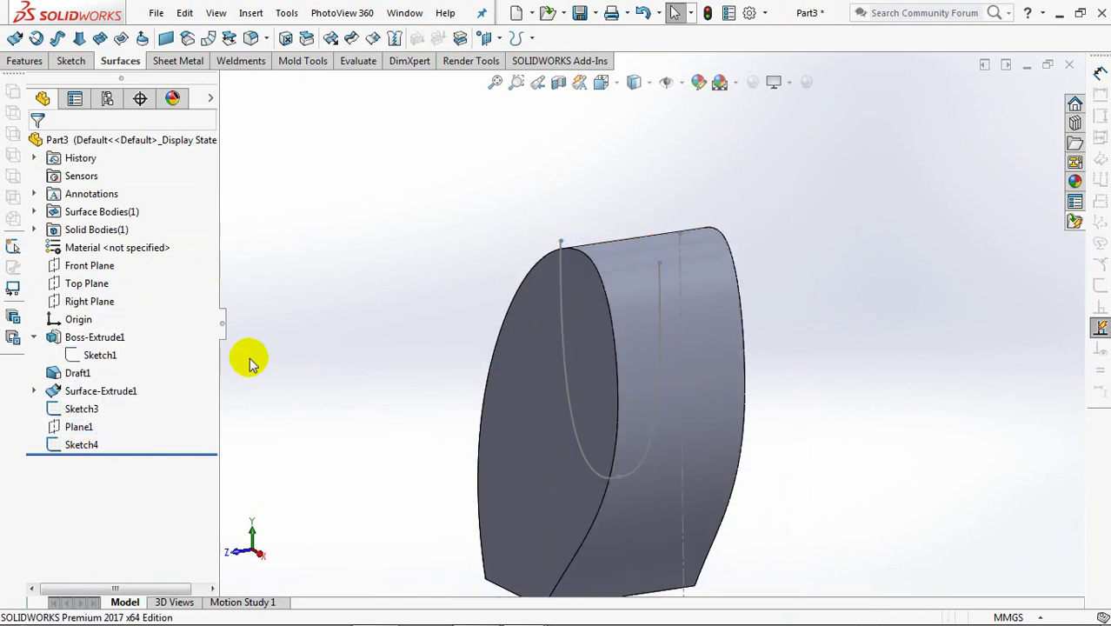
mouse_move(310, 322)
middle_mouse_down()
mouse_move(310, 332)
mouse_move(310, 213)
middle_mouse_up()
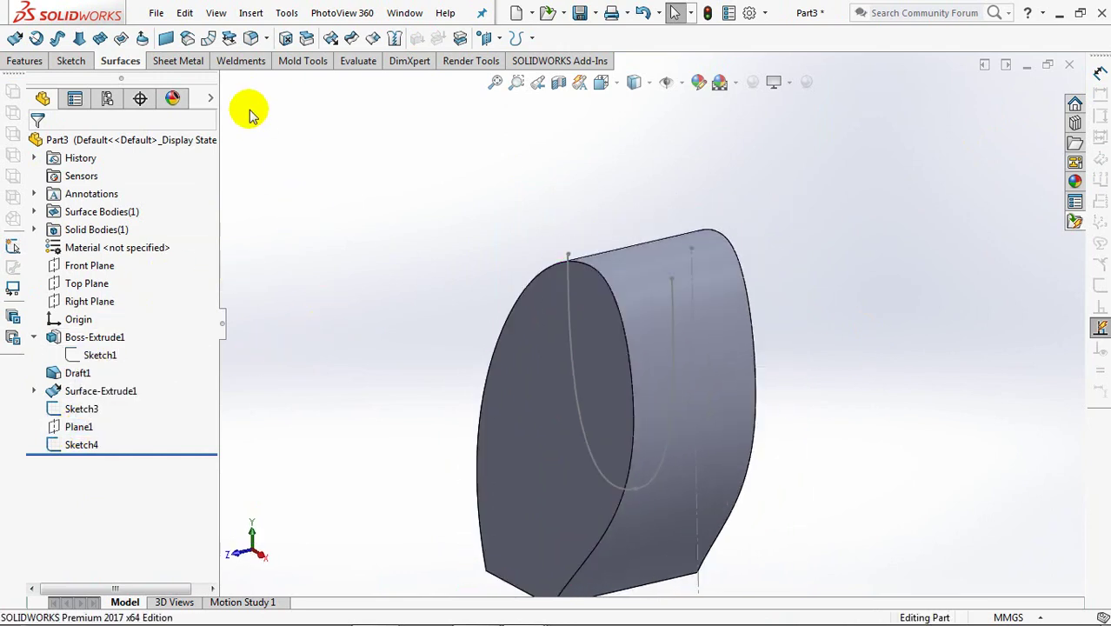
Loft a surface between Sketch3 and Sketch4, then hide the solid body
left_click(77, 42)
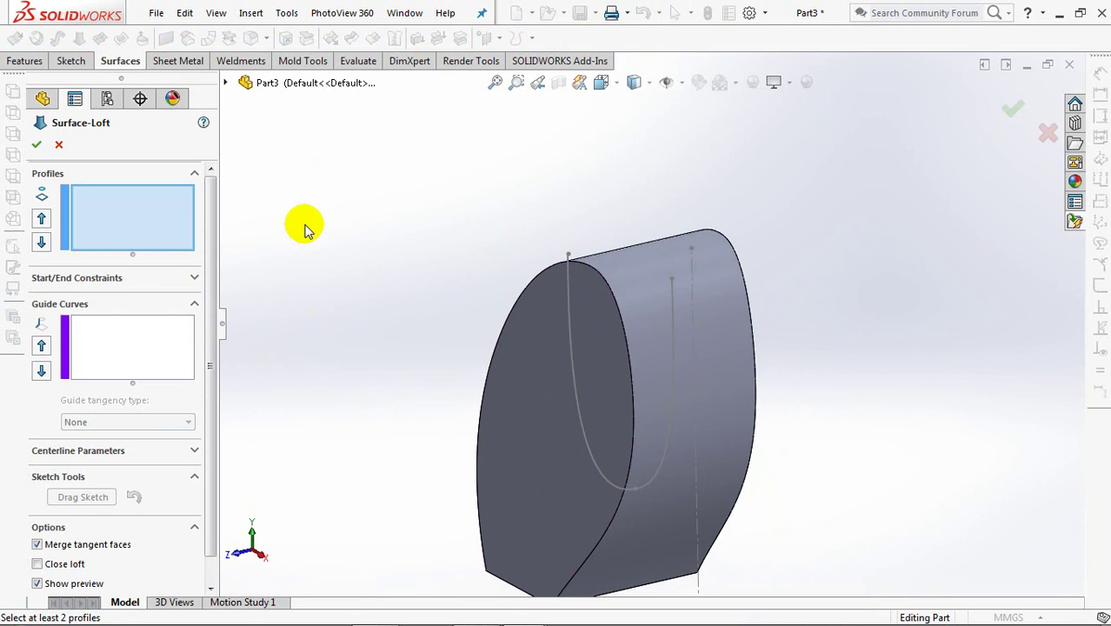
left_click(566, 304)
left_click(675, 333)
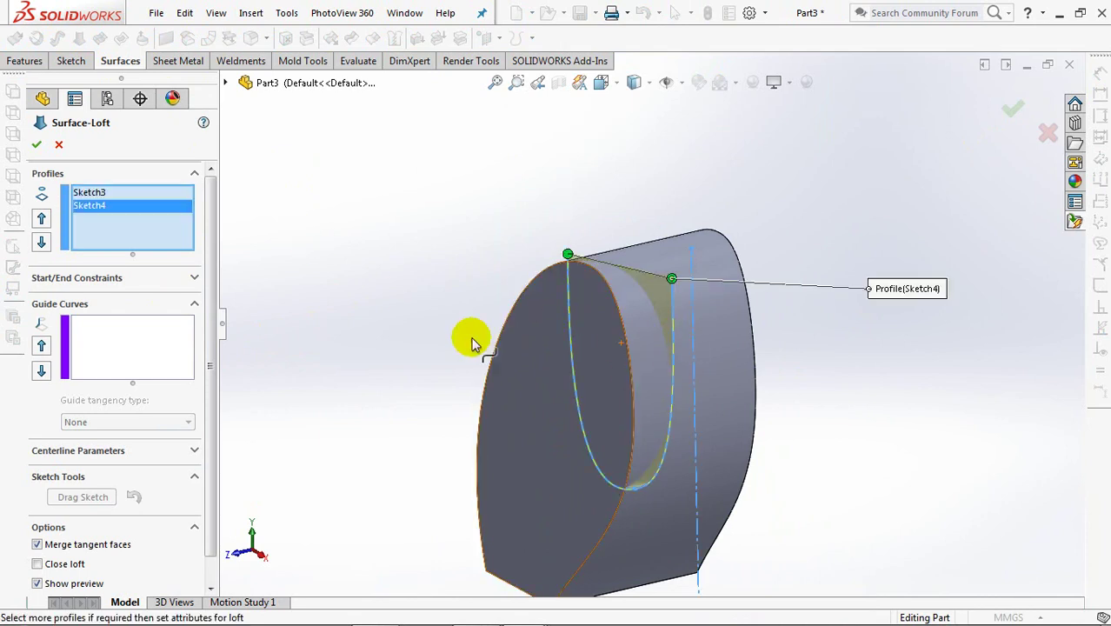
left_click(36, 144)
left_click(712, 265)
left_click(818, 218)
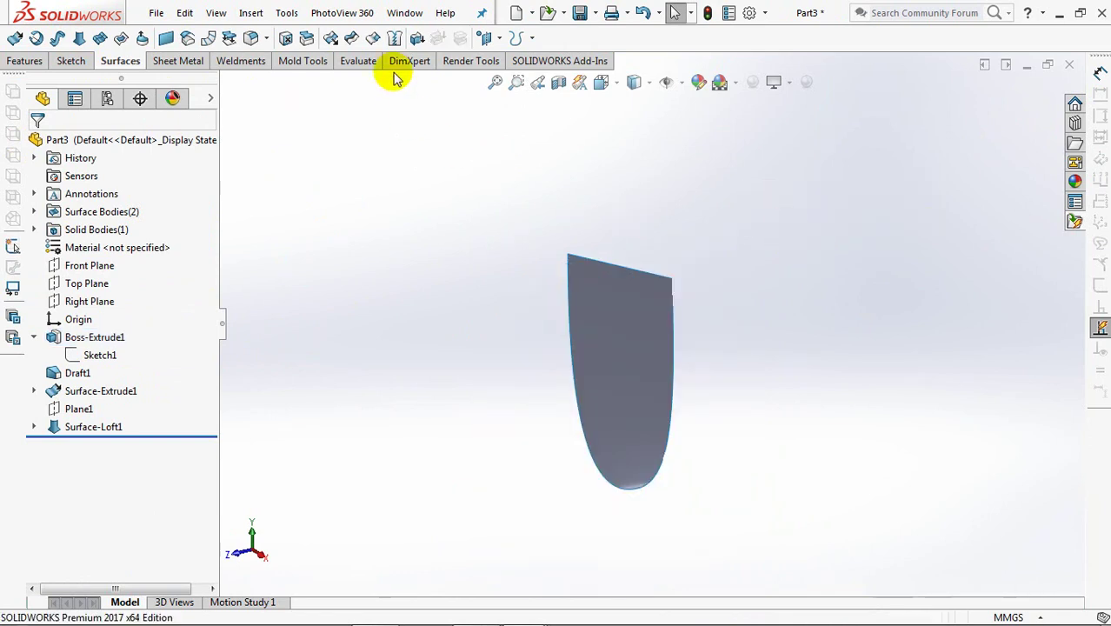
left_click(330, 37)
Extend the loft surface to create Surface-Extend1
left_click(608, 320)
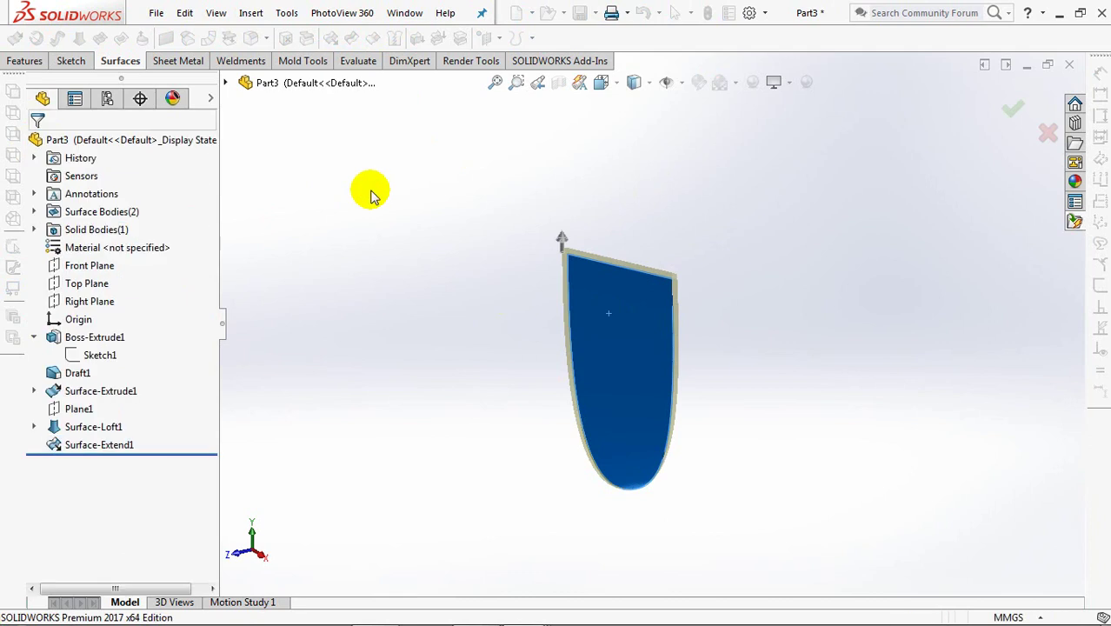
left_click(88, 265)
key("ctrl+8")
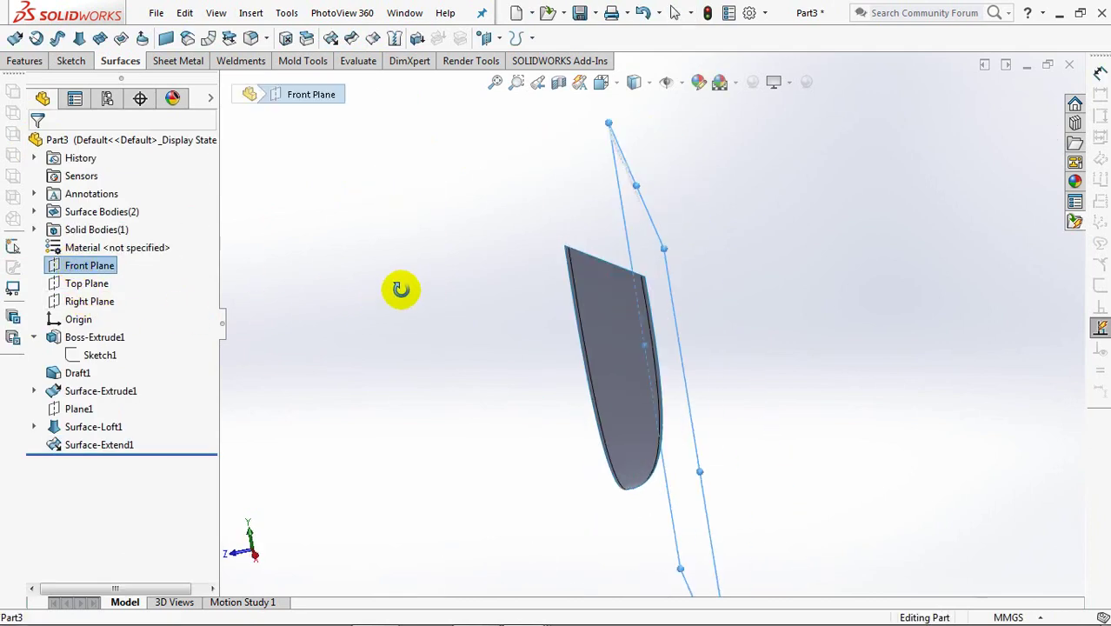
Mirror the extended surface across the Front Plane and show the solid body again
left_click(17, 63)
left_click(434, 37)
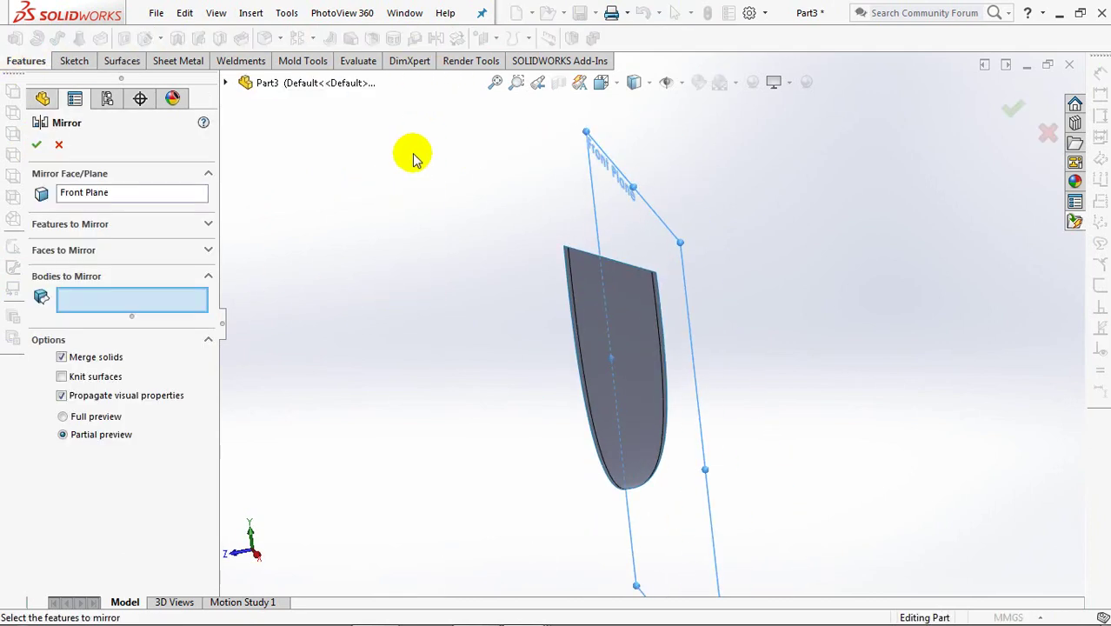
left_click(608, 310)
left_click(35, 144)
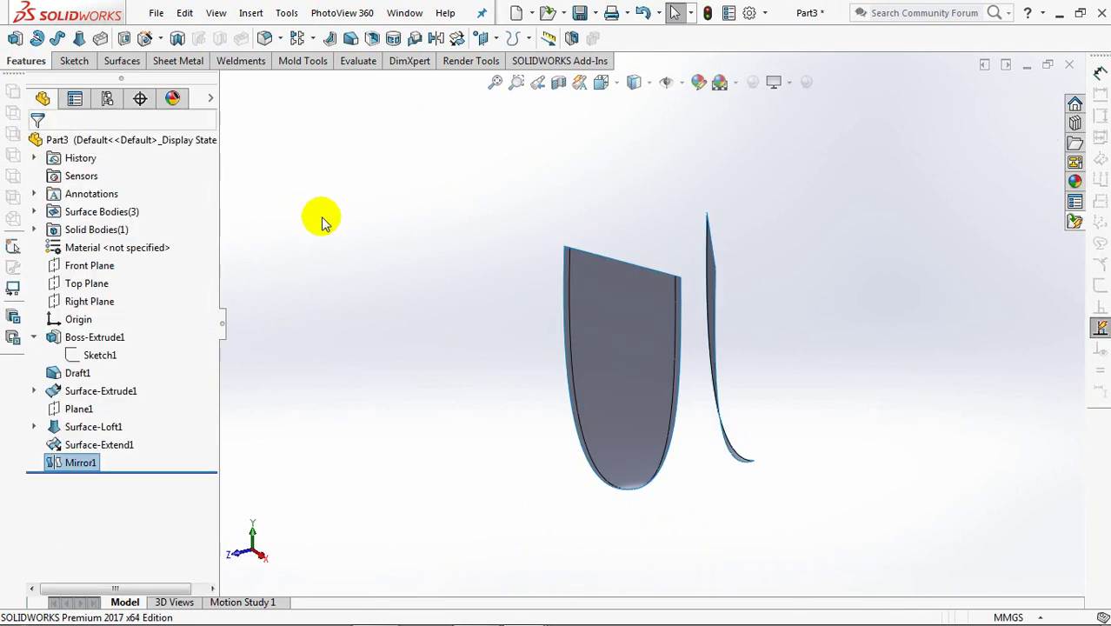
left_click(96, 230)
left_click(137, 203)
middle_click_drag(413, 224, 394, 243)
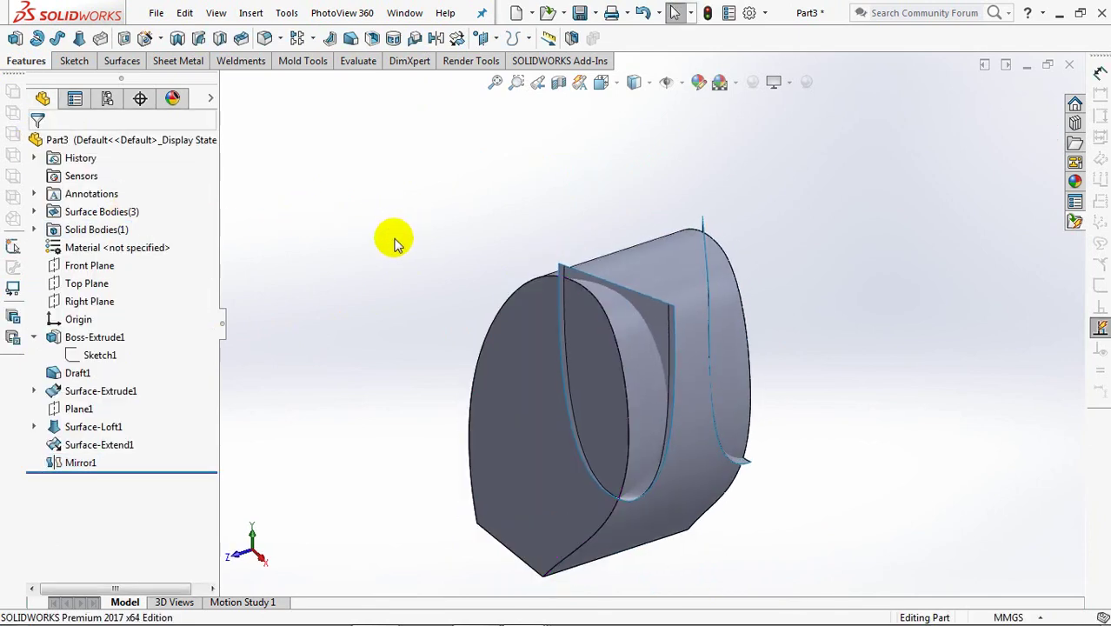
left_click(565, 36)
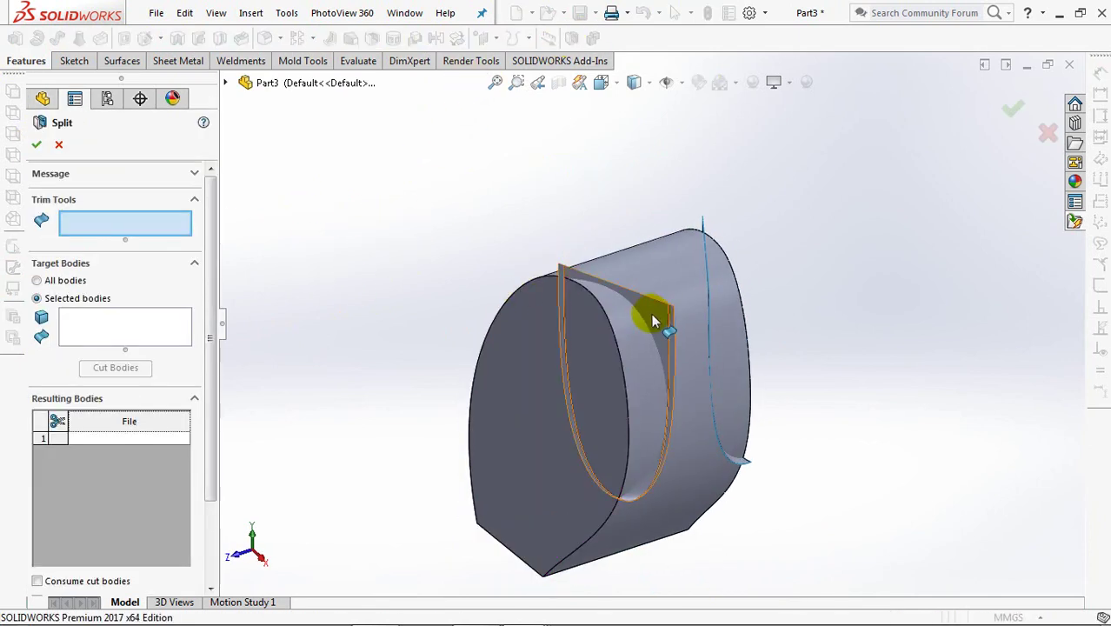
Split the drafted solid with Surface-Extend1 and Mirror1 using Cut Bodies
left_click(653, 314)
middle_click_drag(660, 313, 682, 290)
left_click(683, 291)
left_click(130, 341)
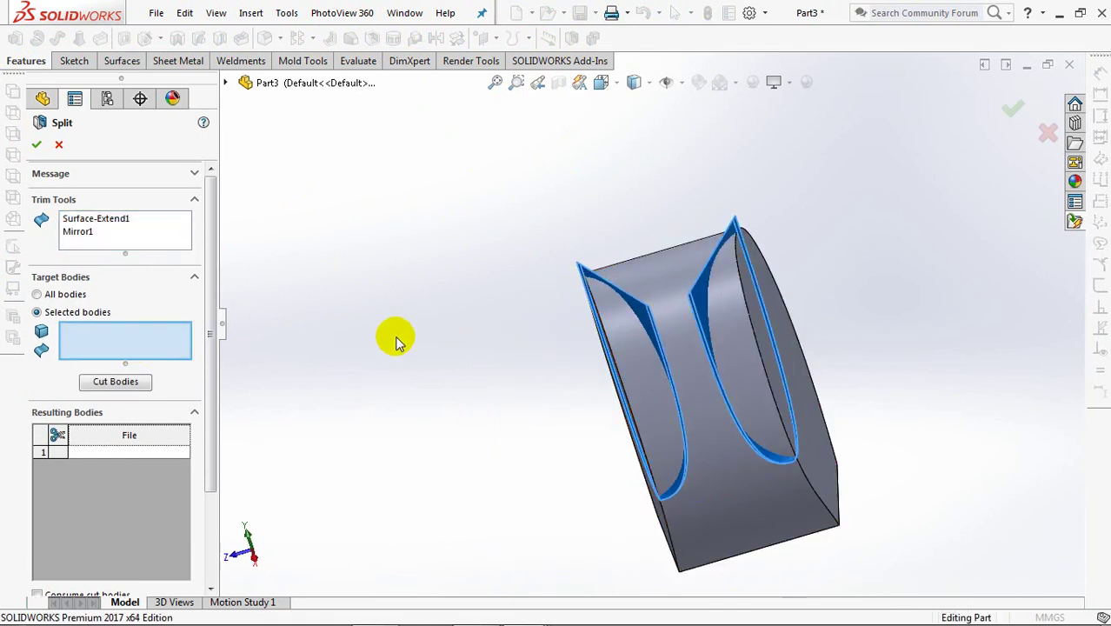
middle_click_drag(396, 337, 670, 509)
left_click(666, 509)
left_click(116, 383)
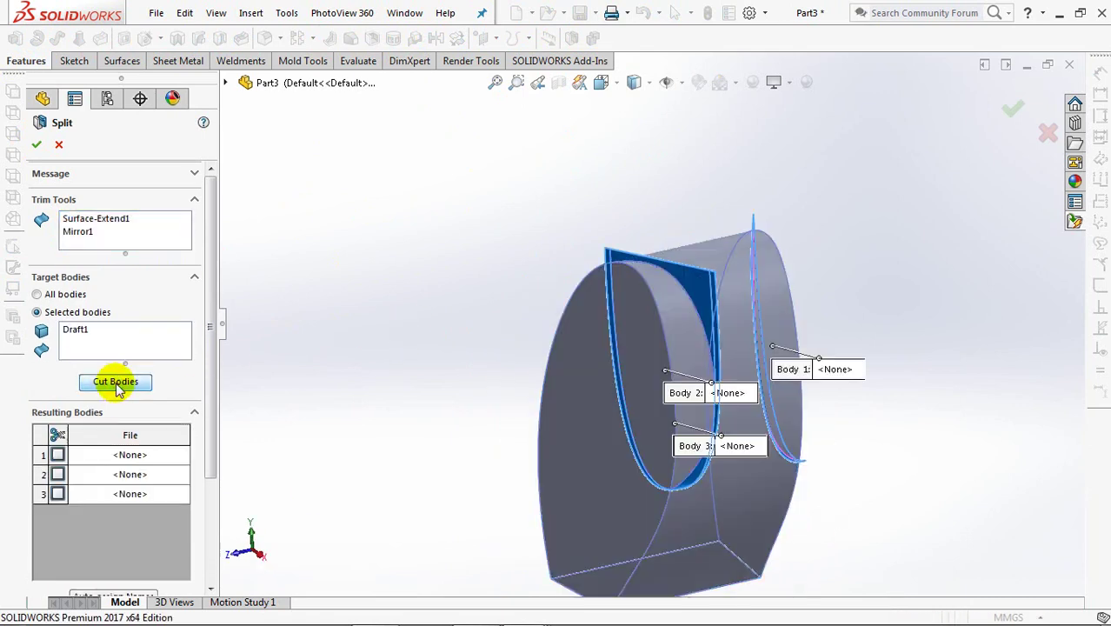
left_click_drag(220, 381, 218, 467)
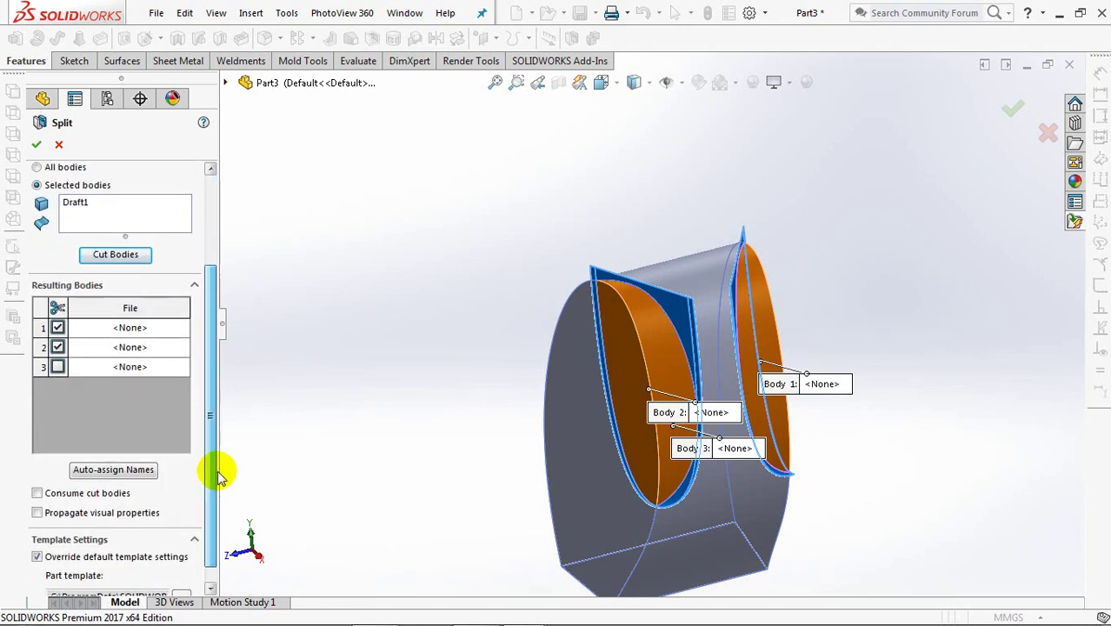
left_click(36, 145)
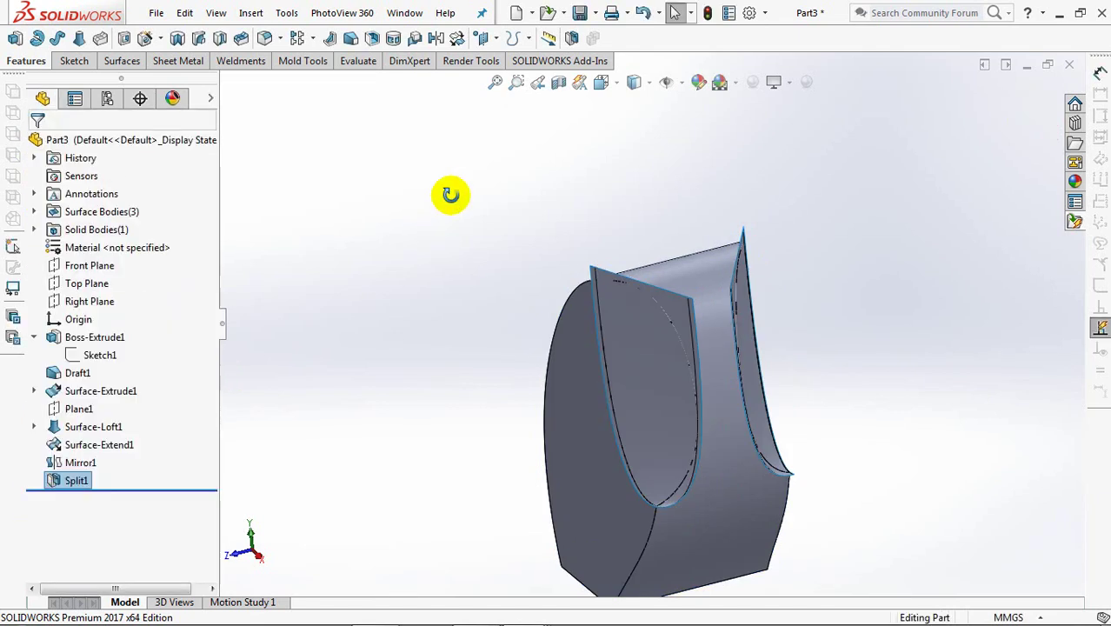
Hide the surface bodies and view the split part from the front
left_click(74, 211)
left_click(74, 187)
mouse_move(396, 247)
middle_mouse_down()
mouse_move(470, 240)
mouse_move(441, 274)
middle_mouse_up()
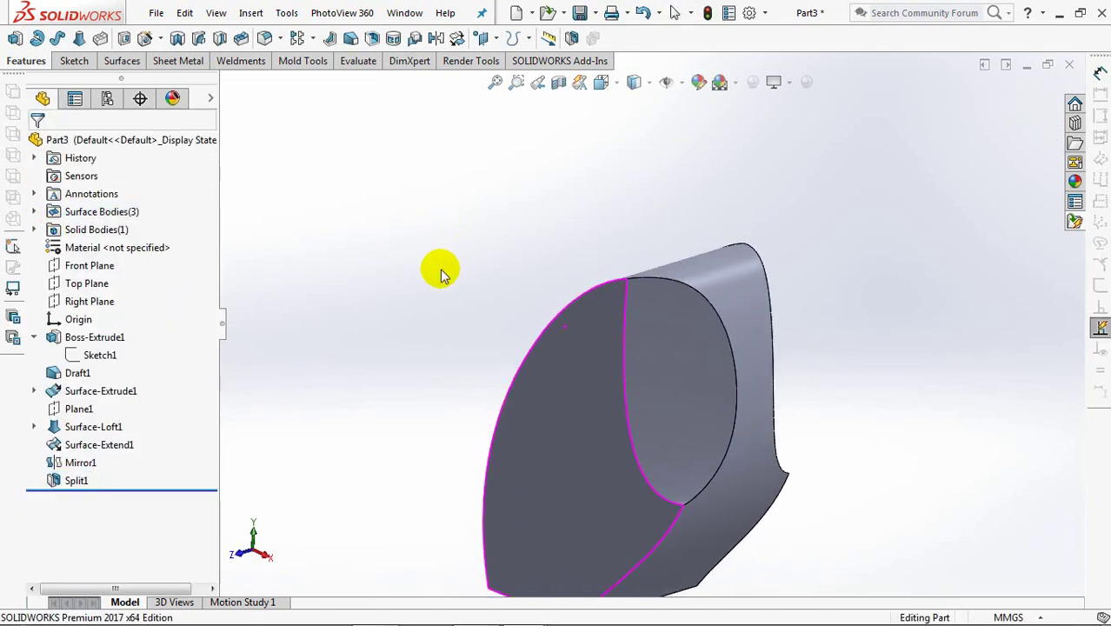
left_click(506, 228)
key("ctrl+1")
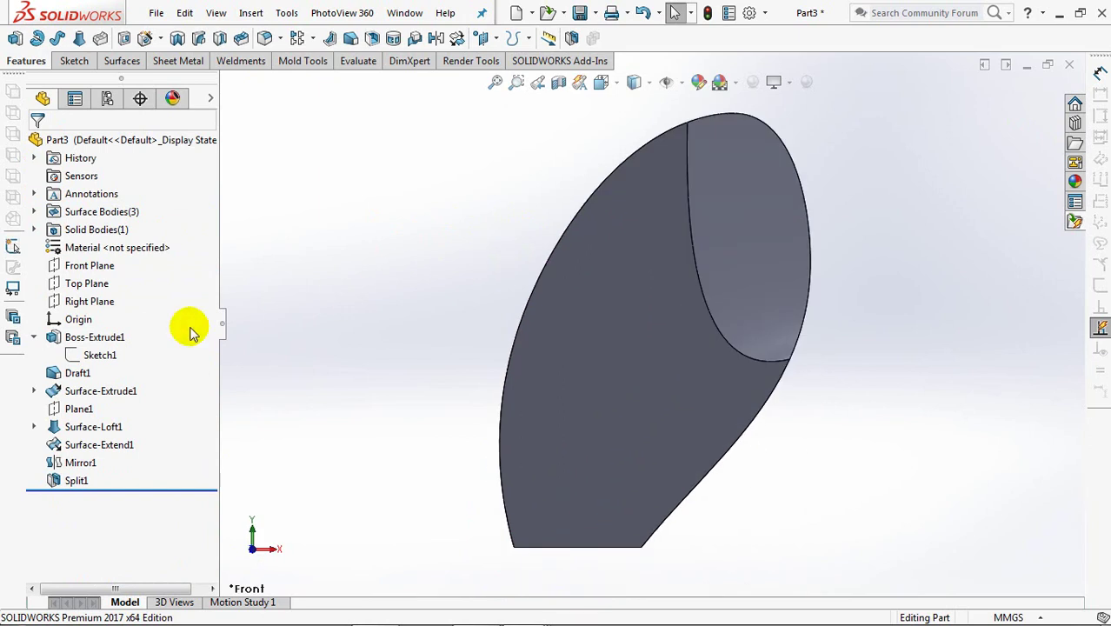
On the Front Plane, offset the two side panel edges inward by 18 mm
left_click(80, 266)
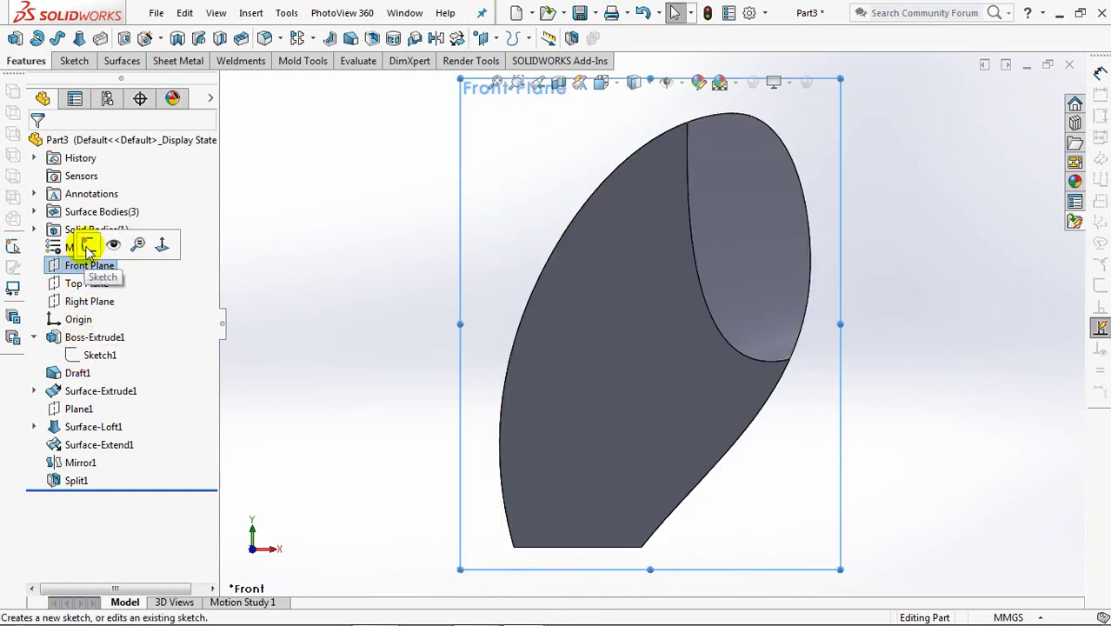
left_click(87, 247)
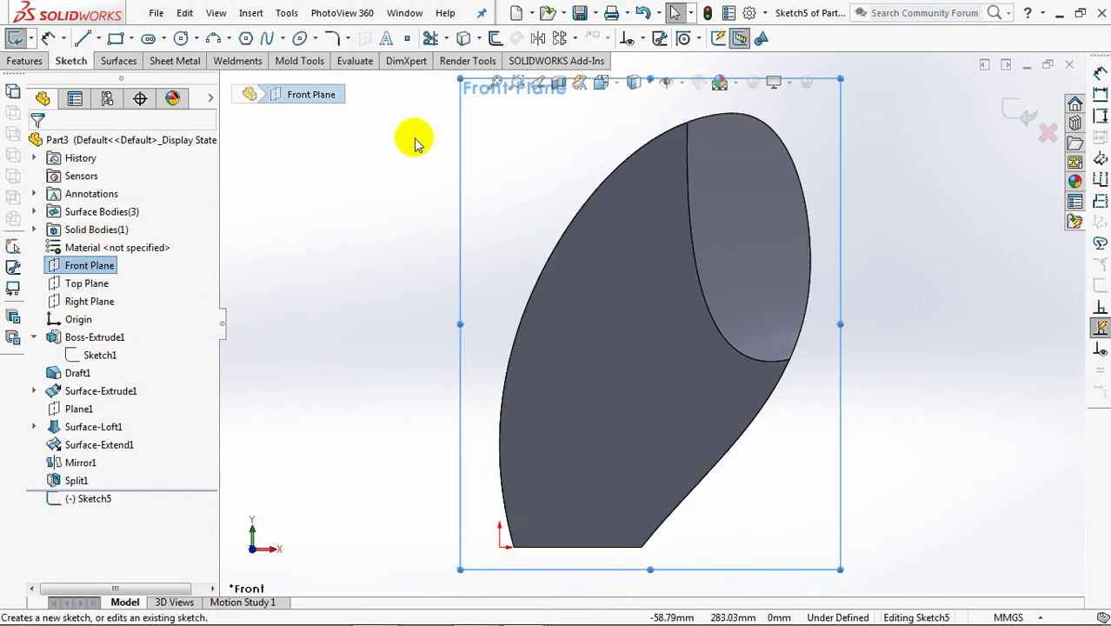
left_click(496, 37)
type("18")
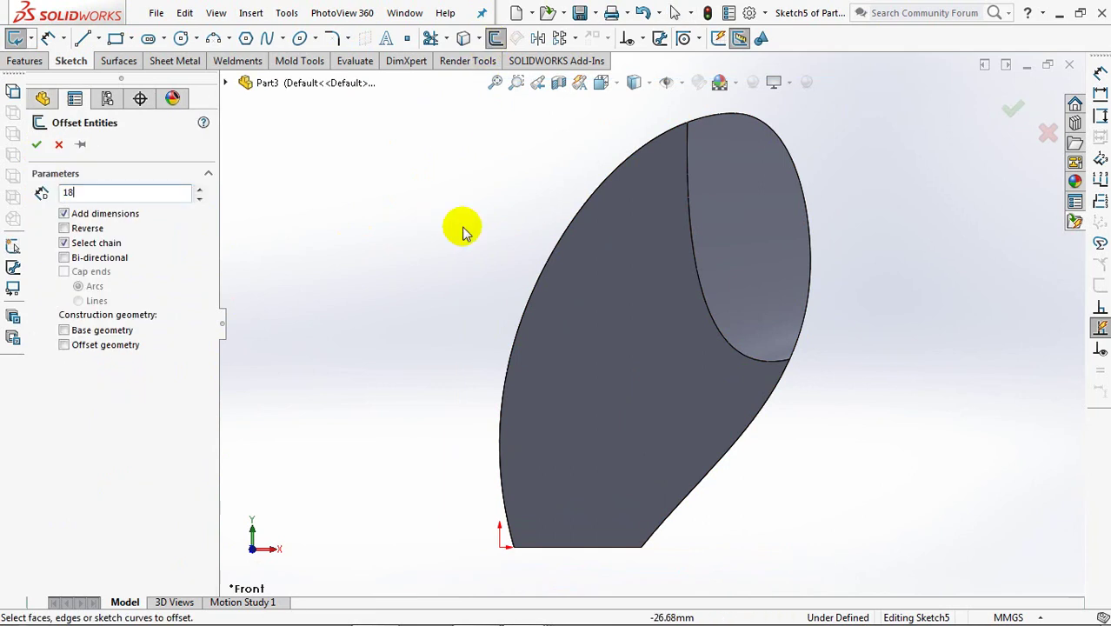
left_click(695, 259)
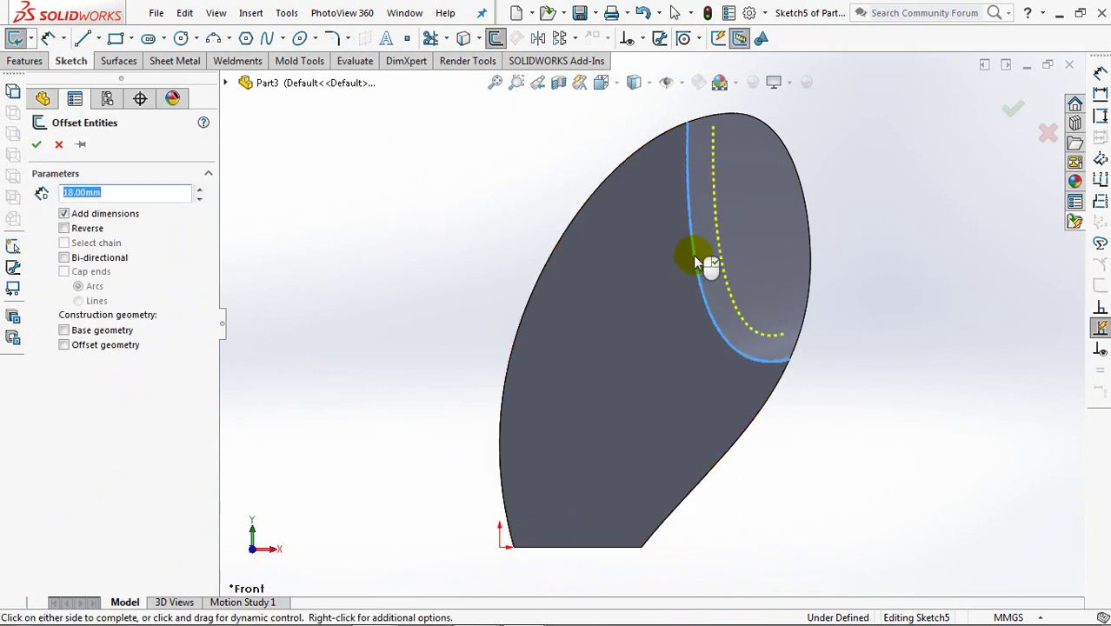
left_click(37, 146)
left_click(809, 209)
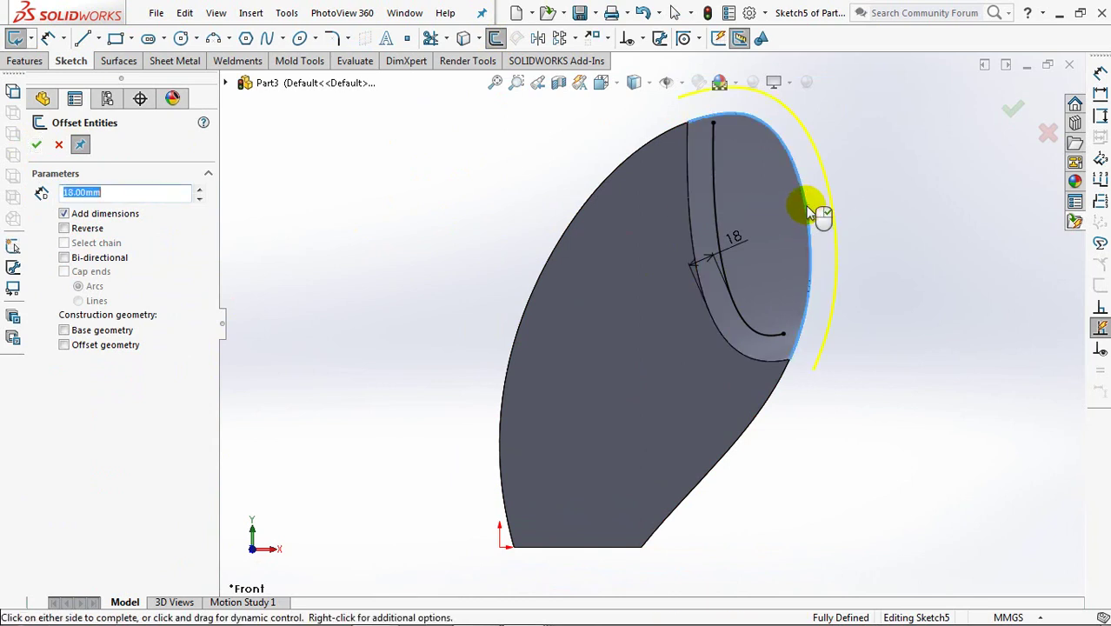
left_click(36, 146)
left_click(58, 148)
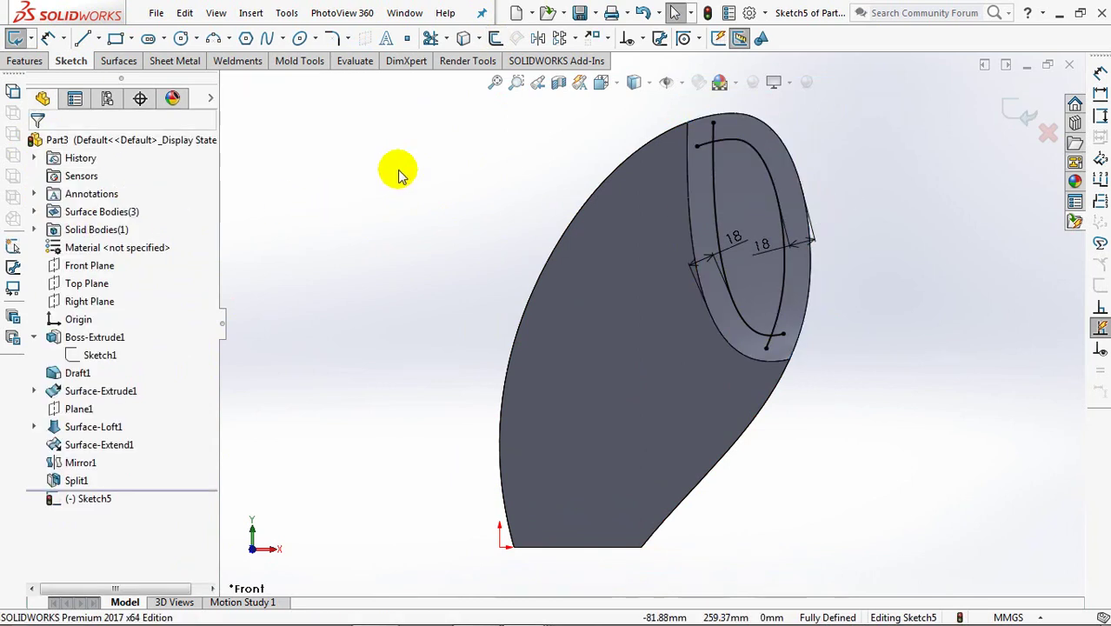
Round the bottom corner between the offset curves with an R15 sketch fillet
left_click(334, 39)
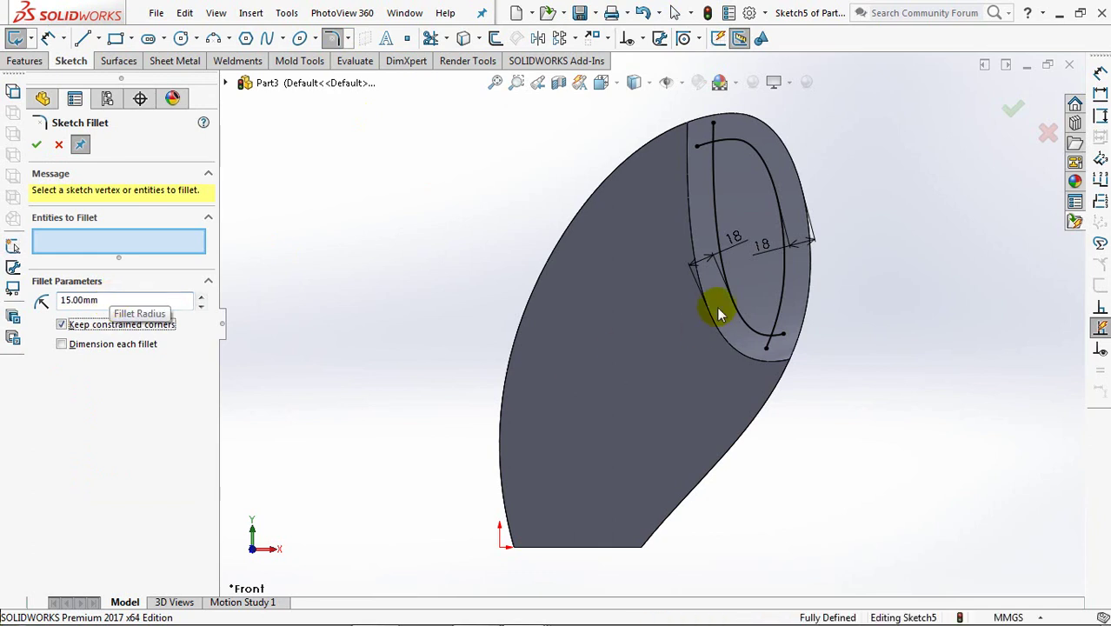
left_click(783, 301)
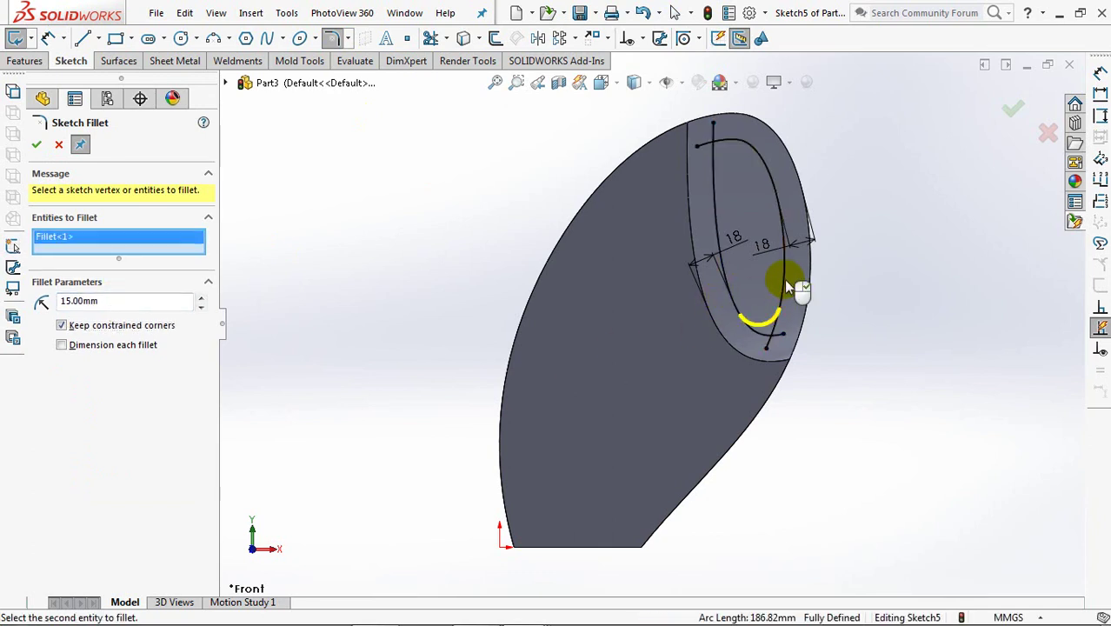
left_click(786, 287)
left_click(35, 148)
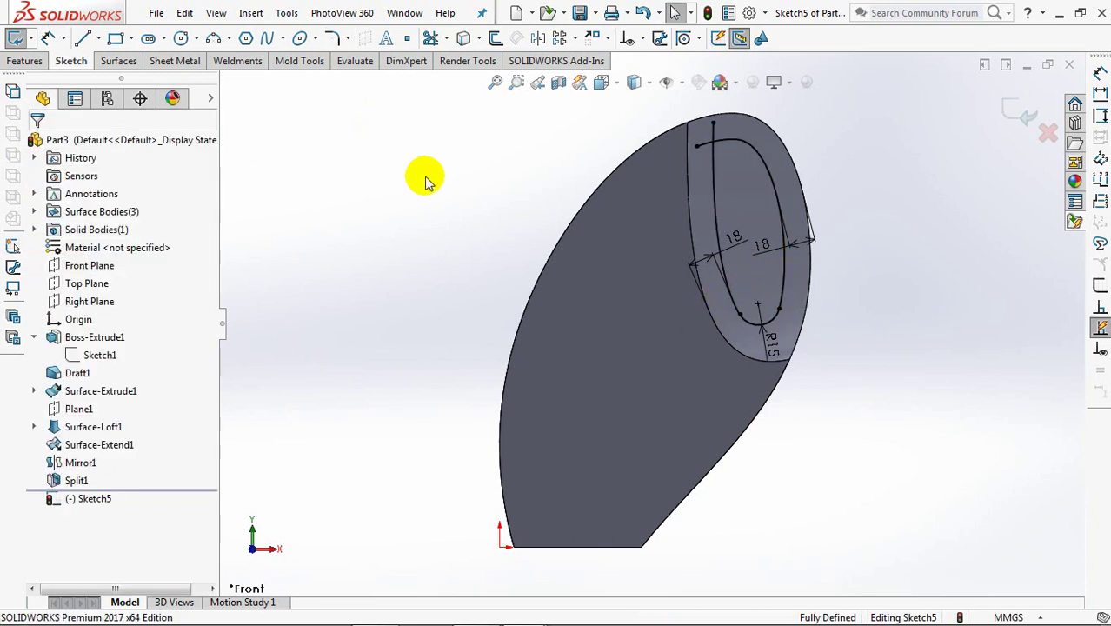
middle_click_drag(560, 152, 464, 231, "ctrl")
Draw a three-point arc across the top of the slot between the side curves
scroll(517, 159, "up", 3)
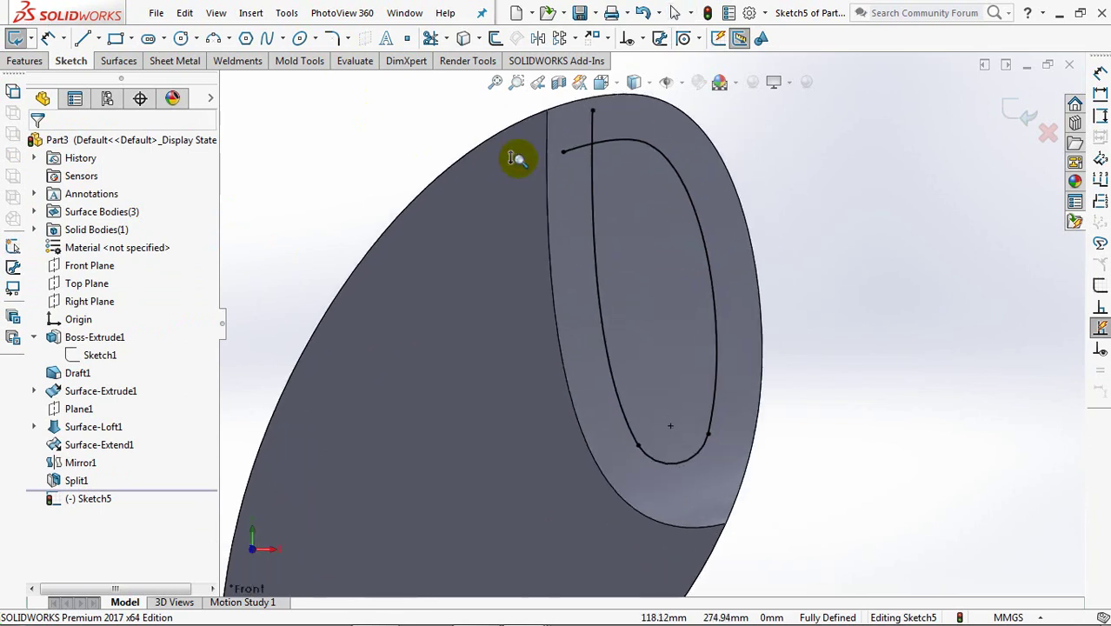
left_click(213, 38)
left_click(563, 152)
left_click(708, 435)
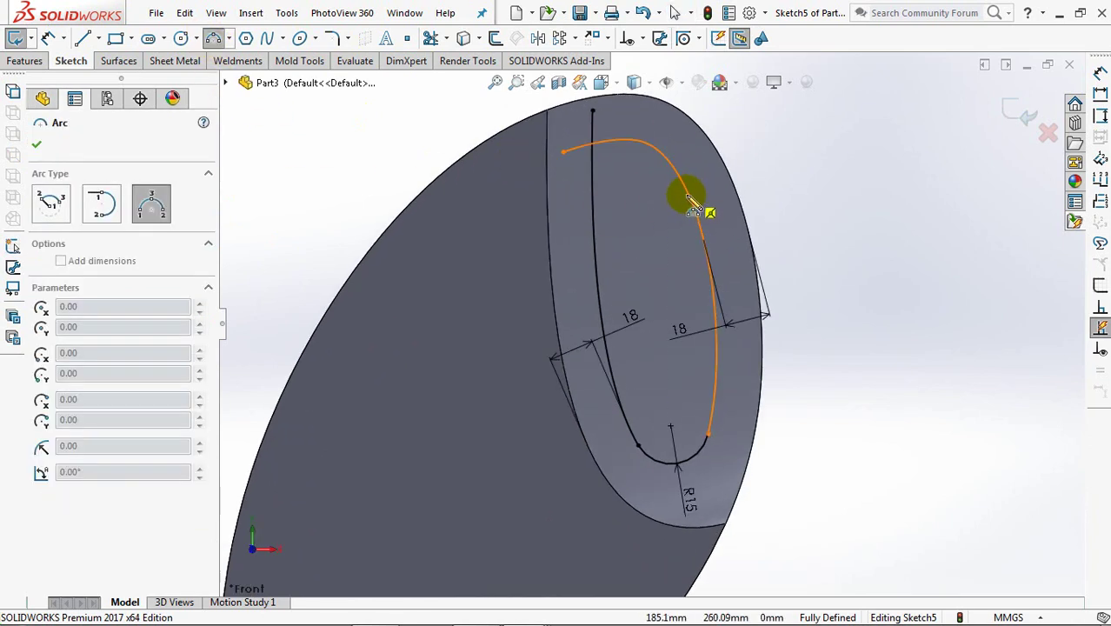
left_click(693, 201)
left_click(597, 219)
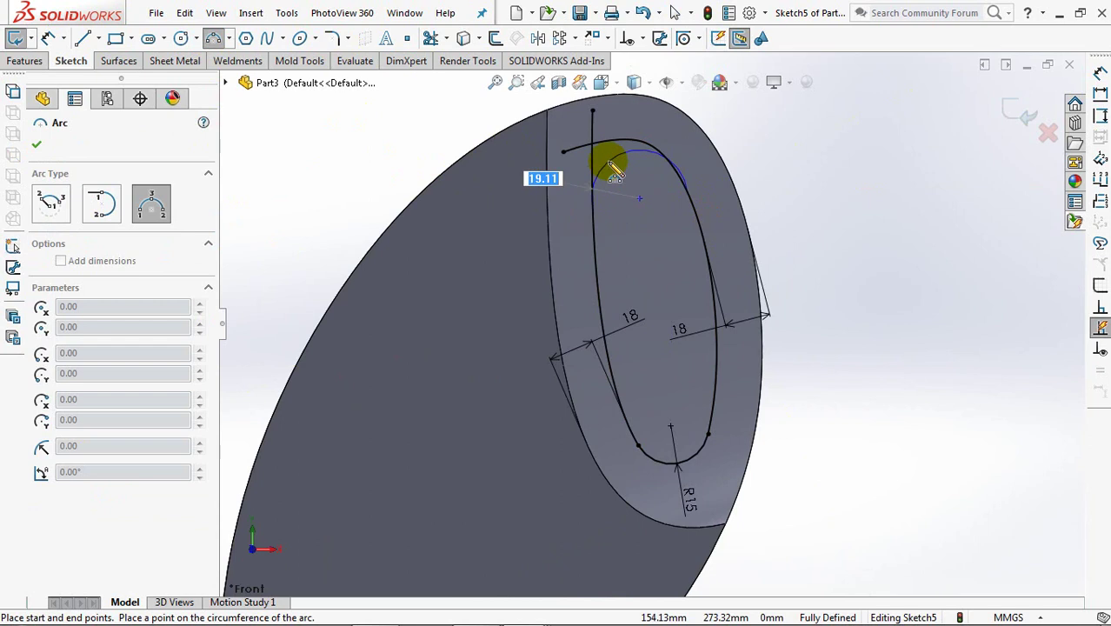
left_click(613, 169)
key("Escape")
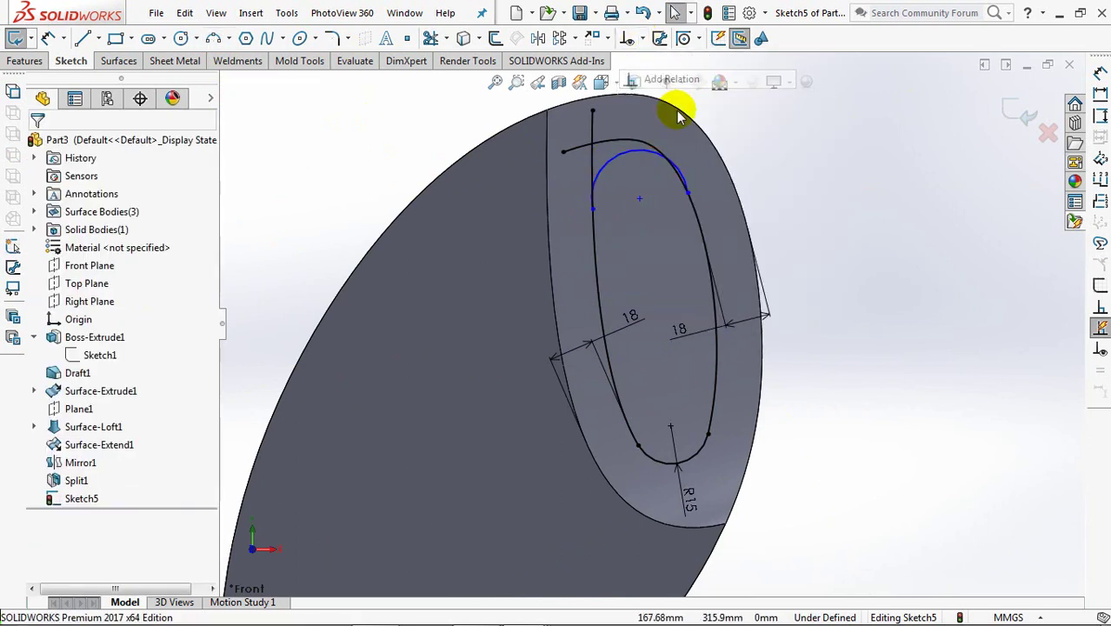
Make the top arc tangent to both side curves and raise it toward the slot top
left_click(665, 80)
left_click(669, 161)
left_click(695, 211)
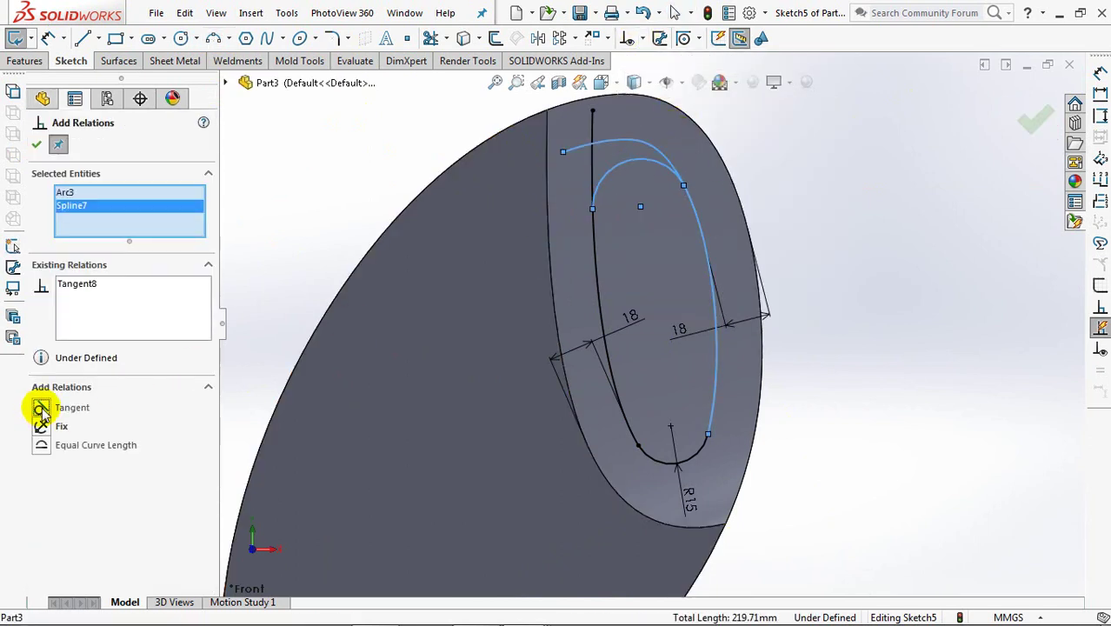
left_click(600, 172)
left_click(593, 169)
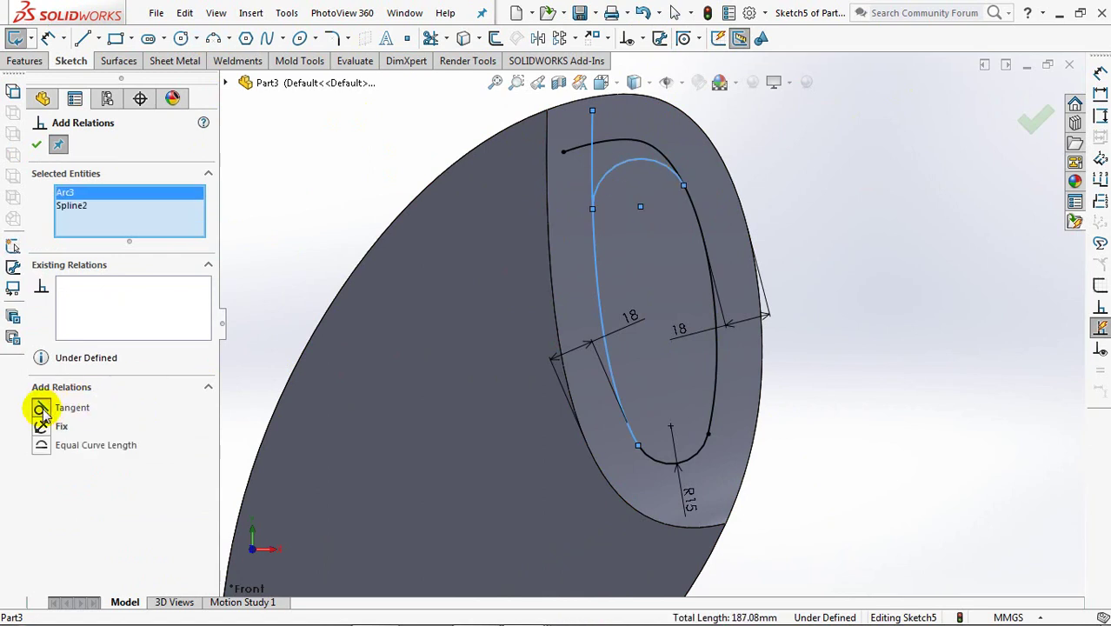
left_click(35, 145)
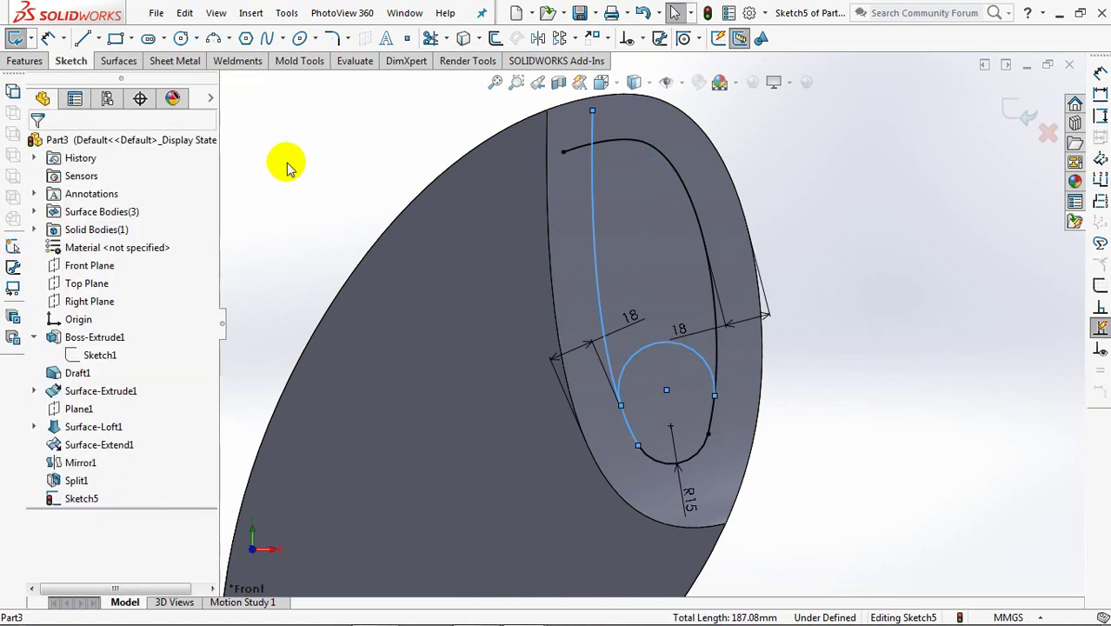
left_click_drag(667, 391, 658, 323)
mouse_move(641, 212)
left_mouse_down()
mouse_move(638, 178)
mouse_move(641, 187)
left_mouse_up()
left_click(898, 241)
left_click(825, 215)
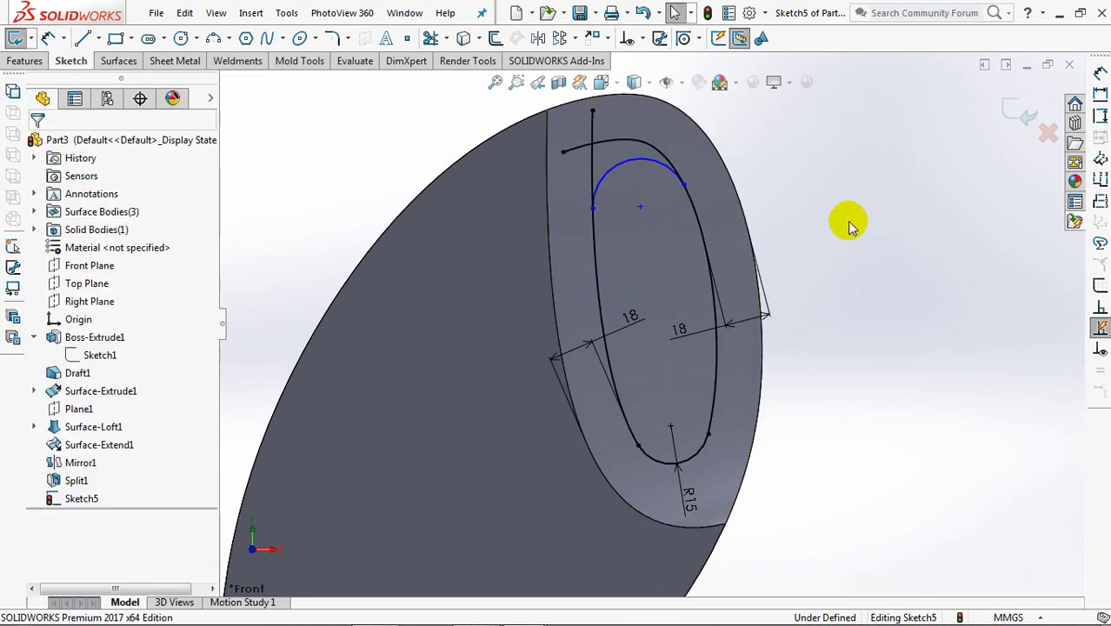
Dimension the top arc to a 20 mm radius
left_click(48, 37)
left_click(603, 179)
left_click(503, 122)
left_click(427, 110)
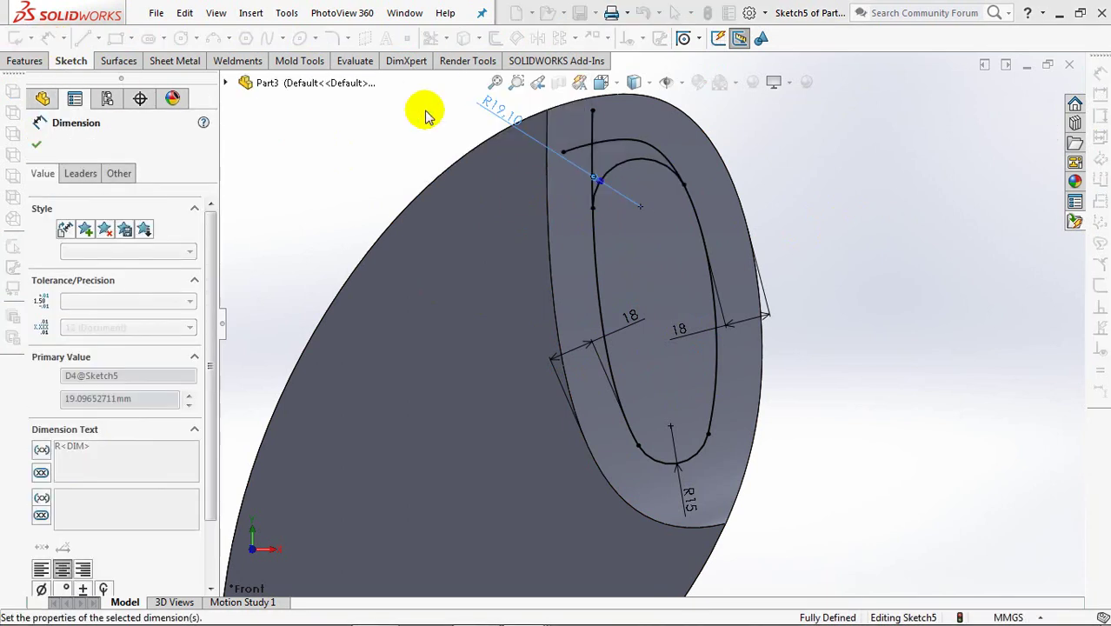
left_click(376, 141)
Trim the leftover curves and exit Sketch5
left_click(430, 37)
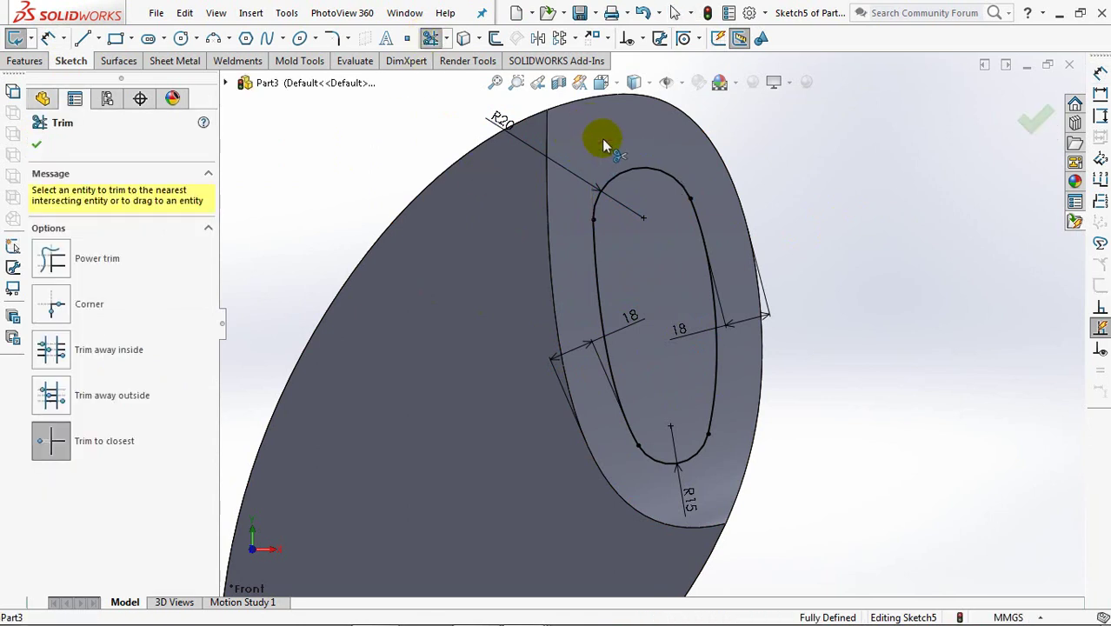
left_click(37, 148)
left_click(1034, 120)
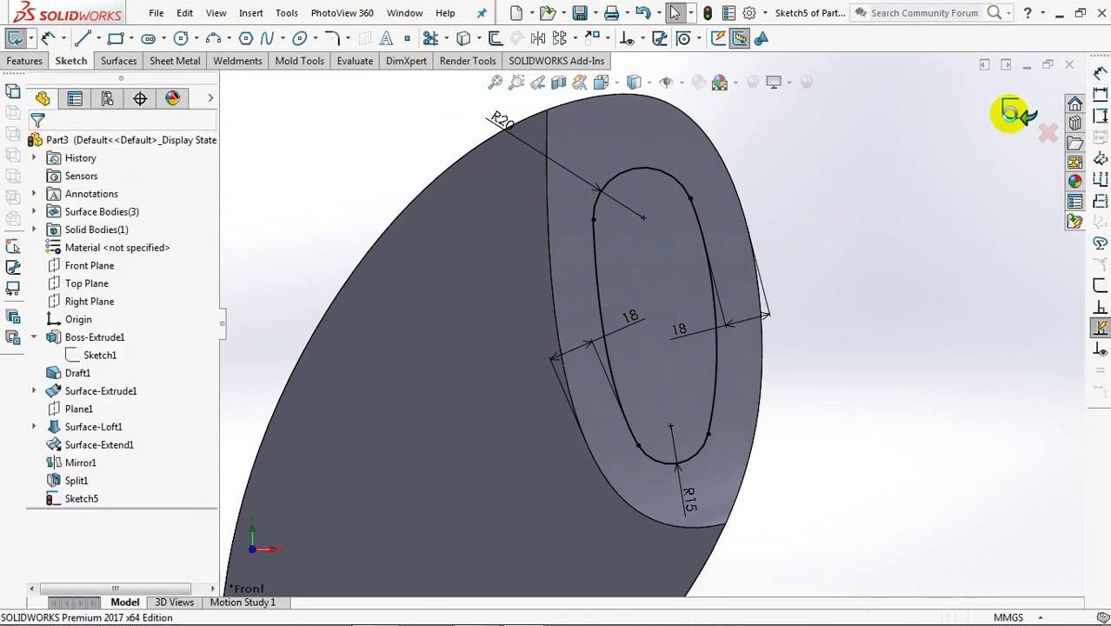
middle_click_drag(909, 197, 887, 230)
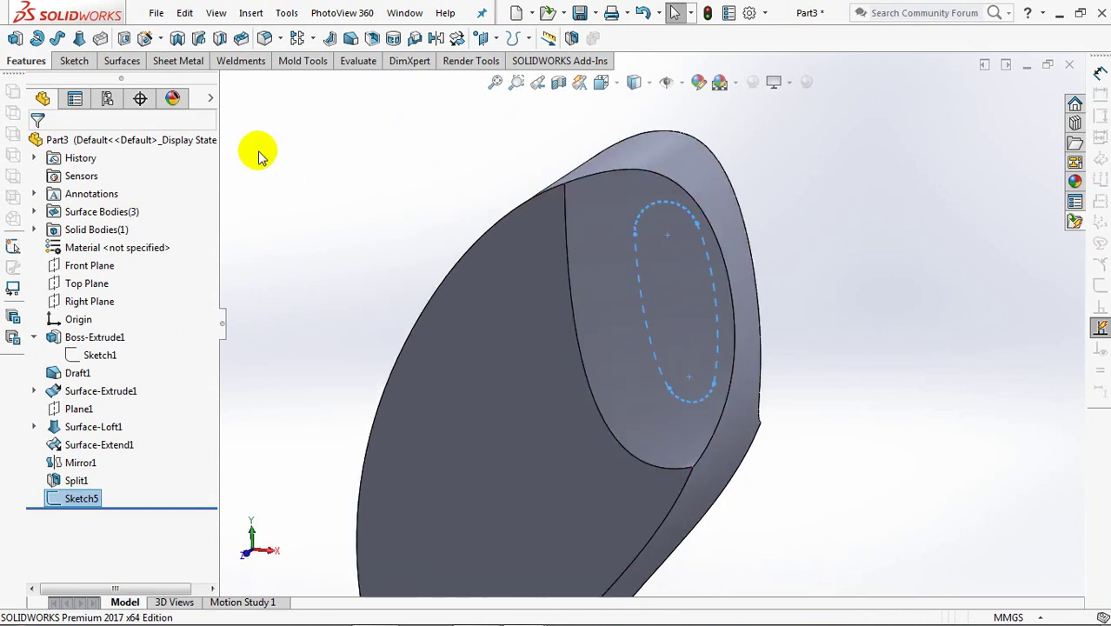
Cut the Sketch5 slot outline Through All in both directions to open the hole
left_click(125, 39)
left_click(125, 242)
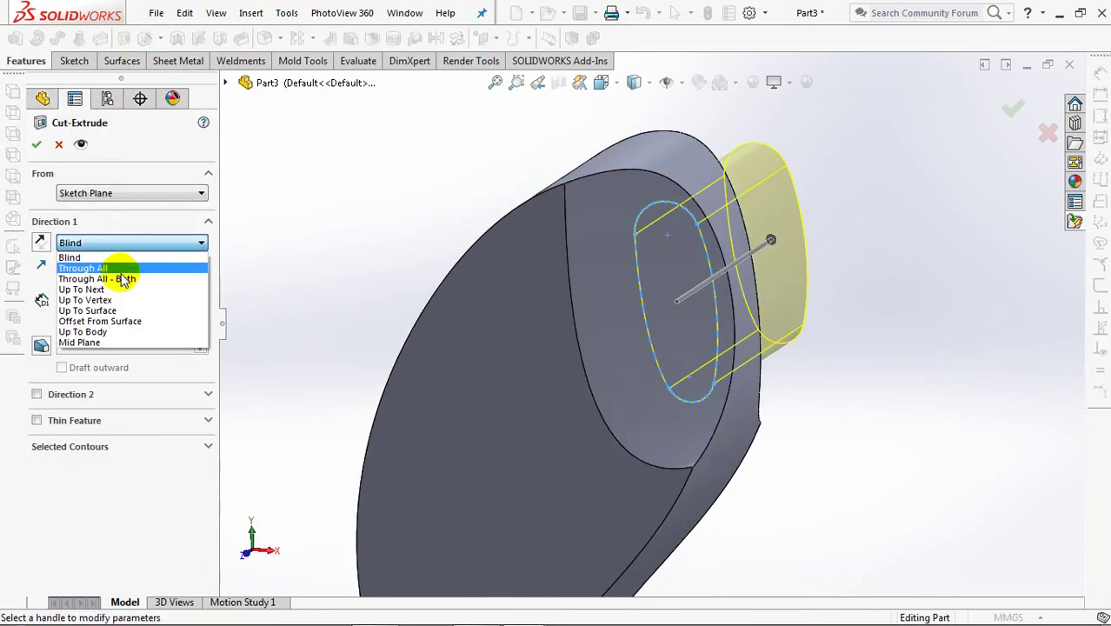
left_click(121, 283)
left_click(37, 145)
mouse_move(372, 235)
middle_mouse_down()
mouse_move(410, 174)
mouse_move(368, 227)
mouse_move(384, 162)
mouse_move(384, 217)
middle_mouse_up()
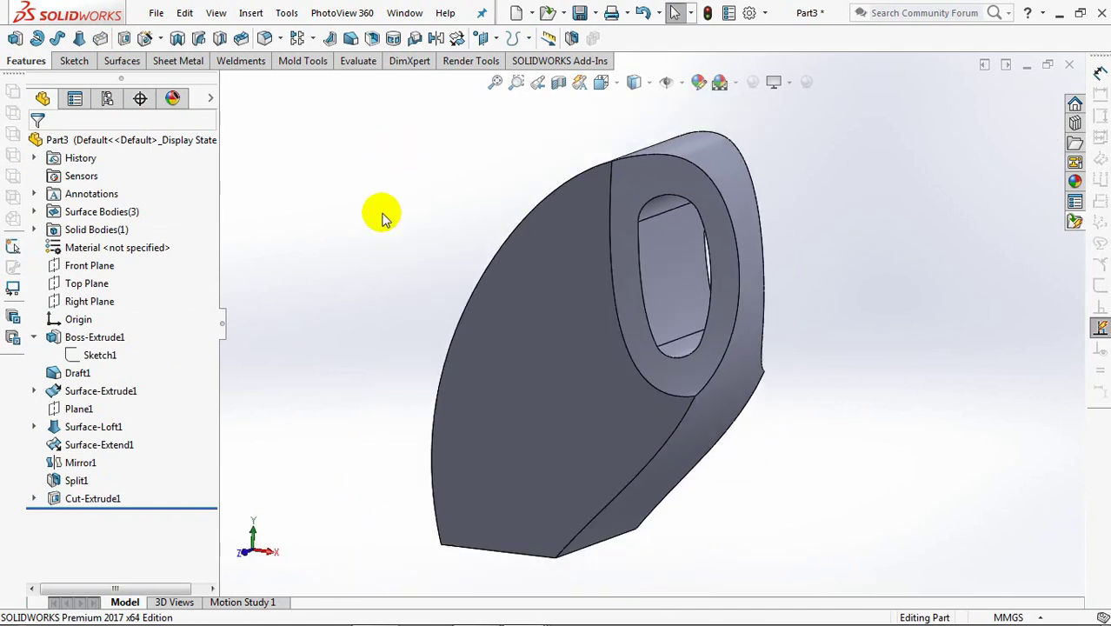
left_click(90, 266)
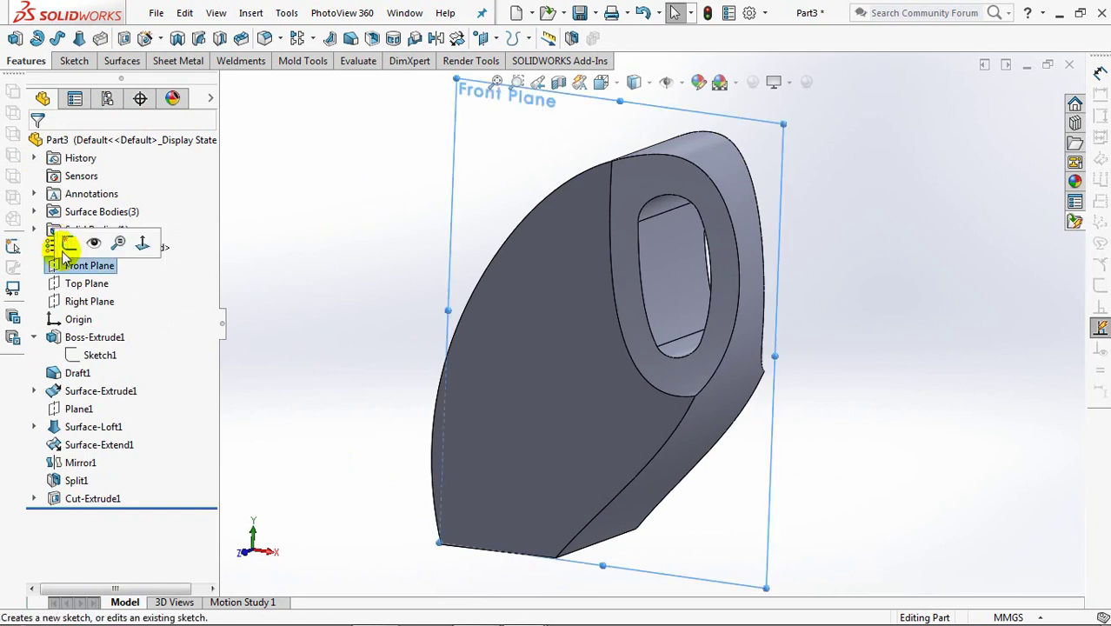
On a new Front Plane sketch, offset the curved left edge 25 mm inward
left_click(56, 241)
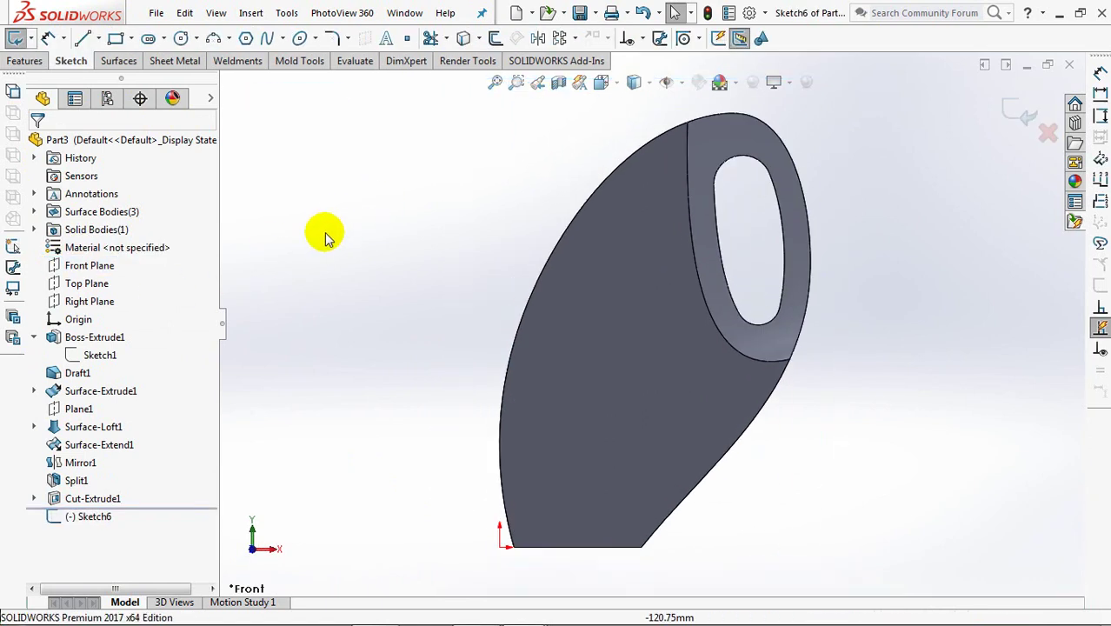
left_click(496, 38)
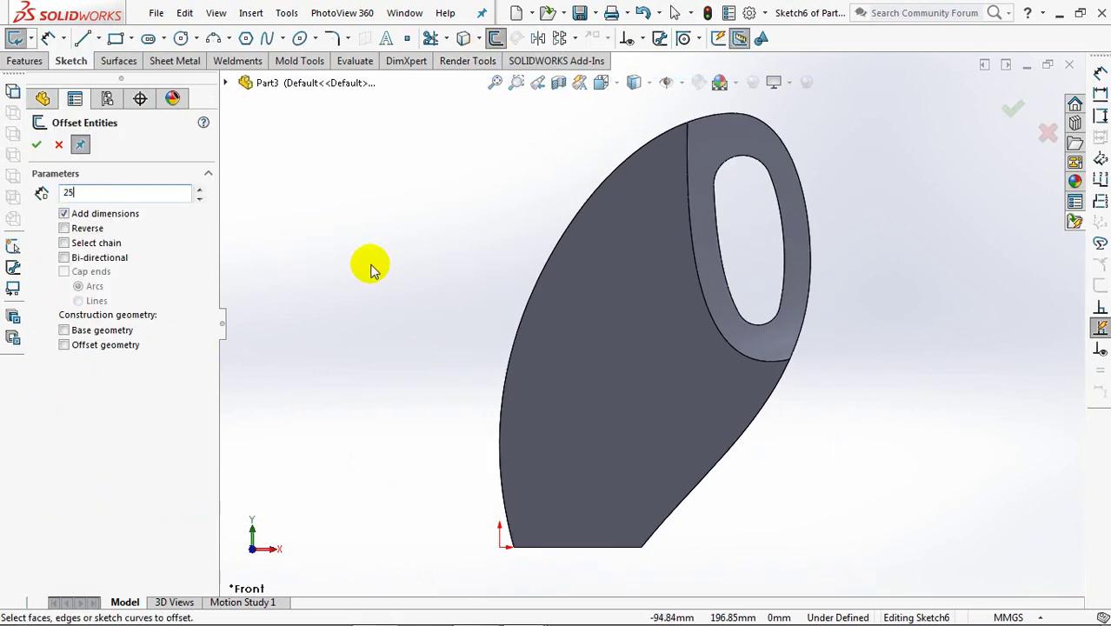
left_click(526, 301)
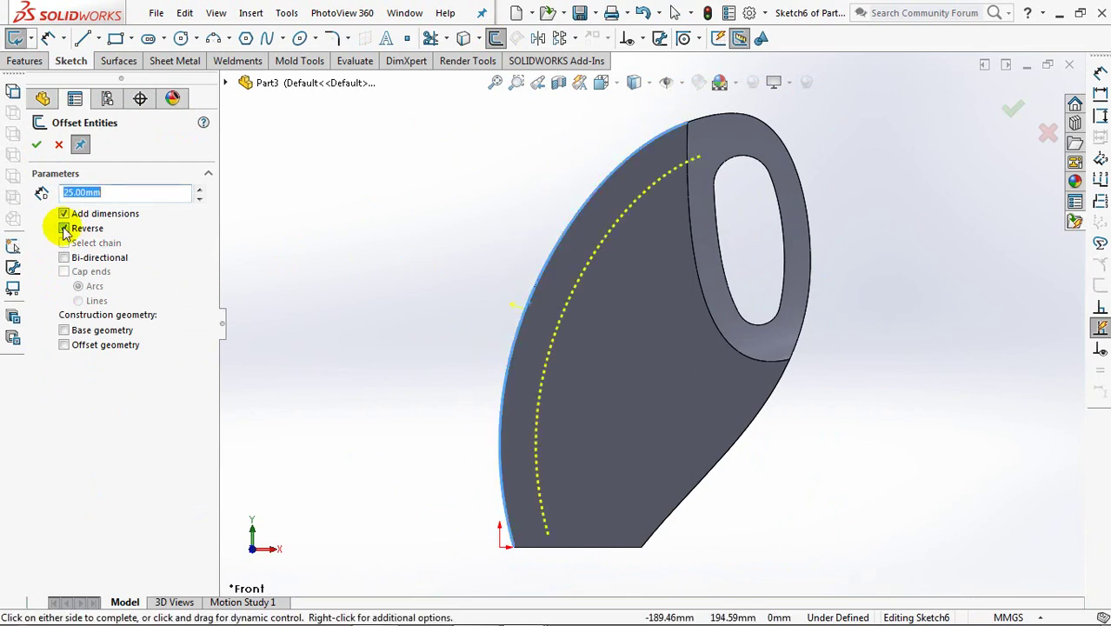
left_click(35, 148)
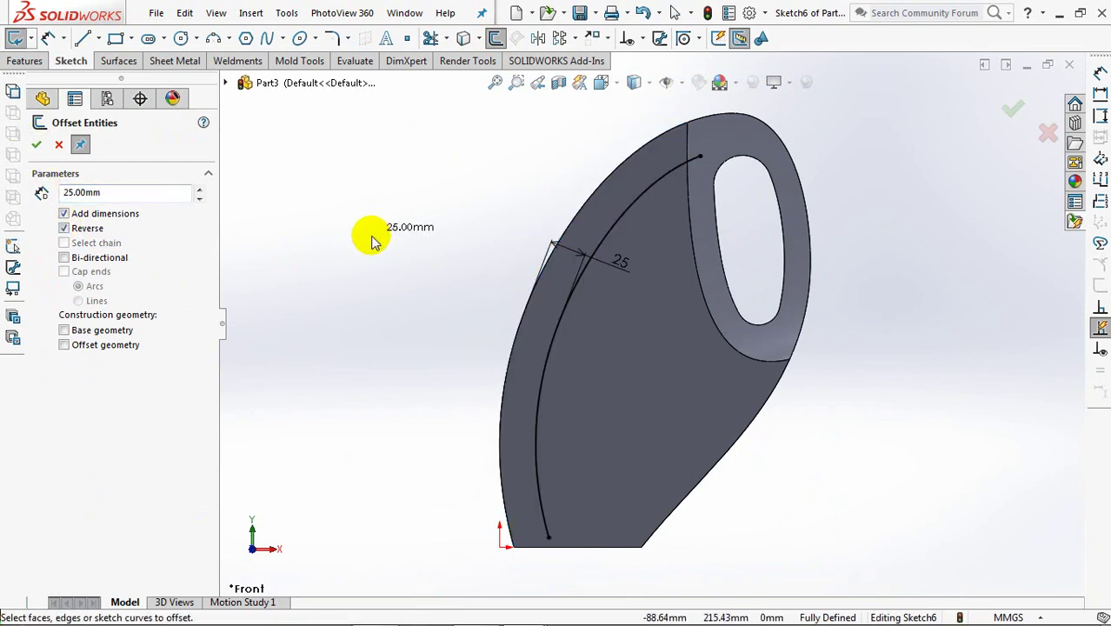
left_click(56, 145)
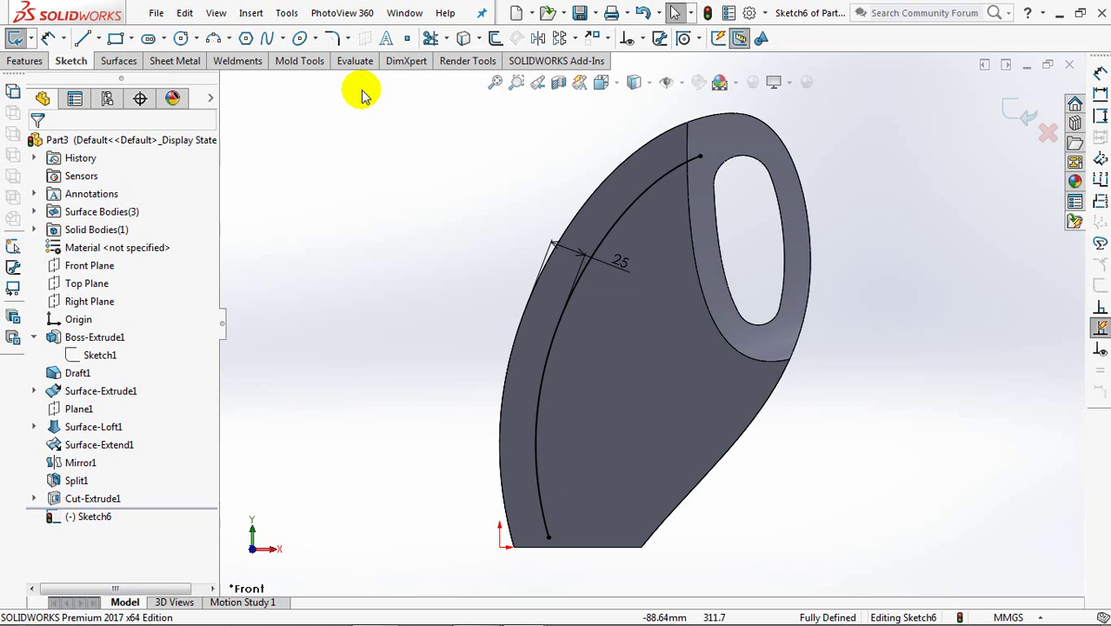
Draw two meeting three-point arcs off the offset curve and trim its lower tail
left_click(215, 40)
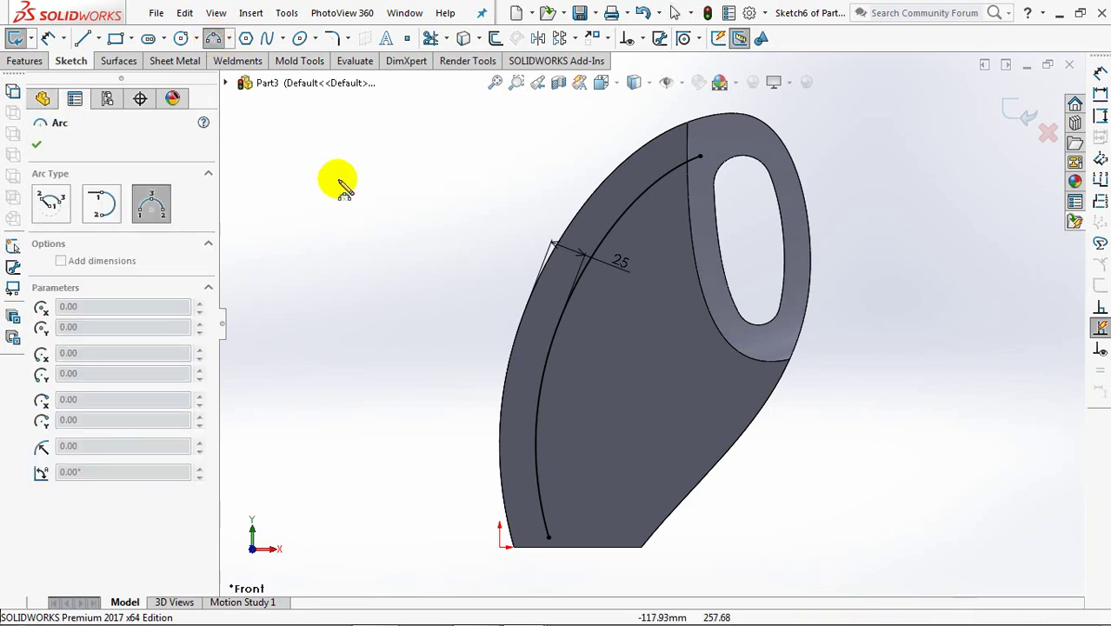
left_click(545, 513)
left_click(722, 382)
left_click(671, 453)
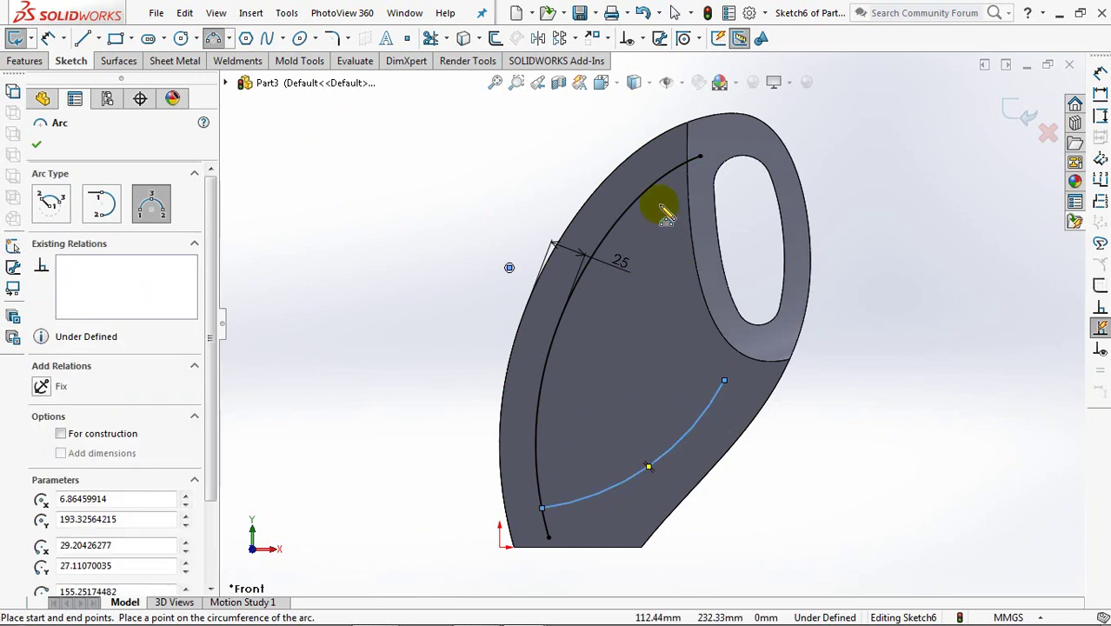
left_click(658, 187)
left_click(724, 380)
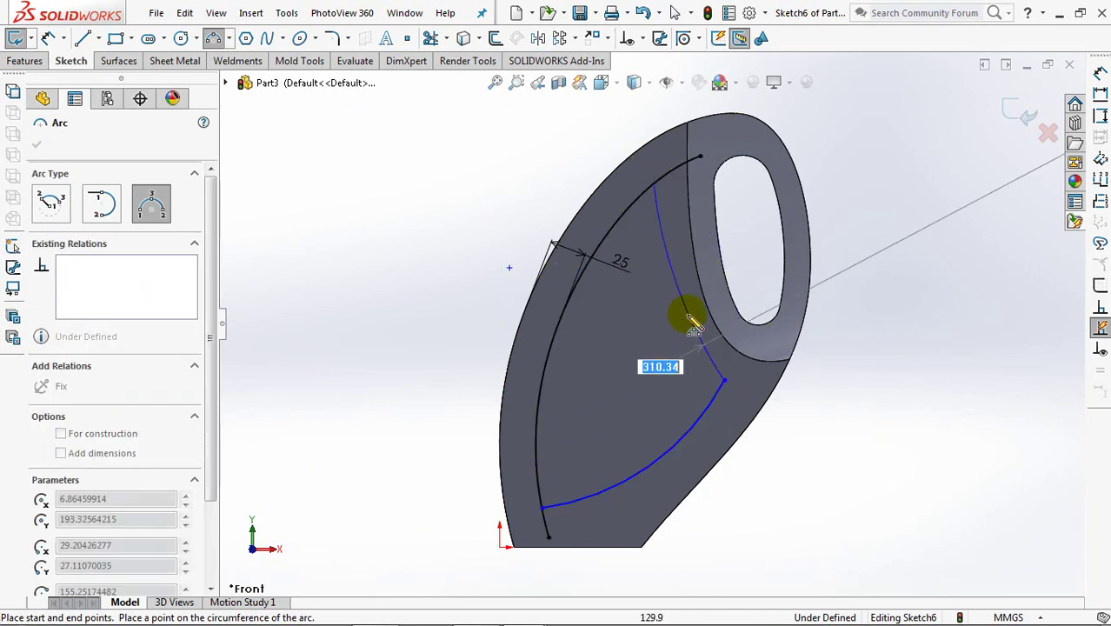
left_click(691, 326)
key("Escape")
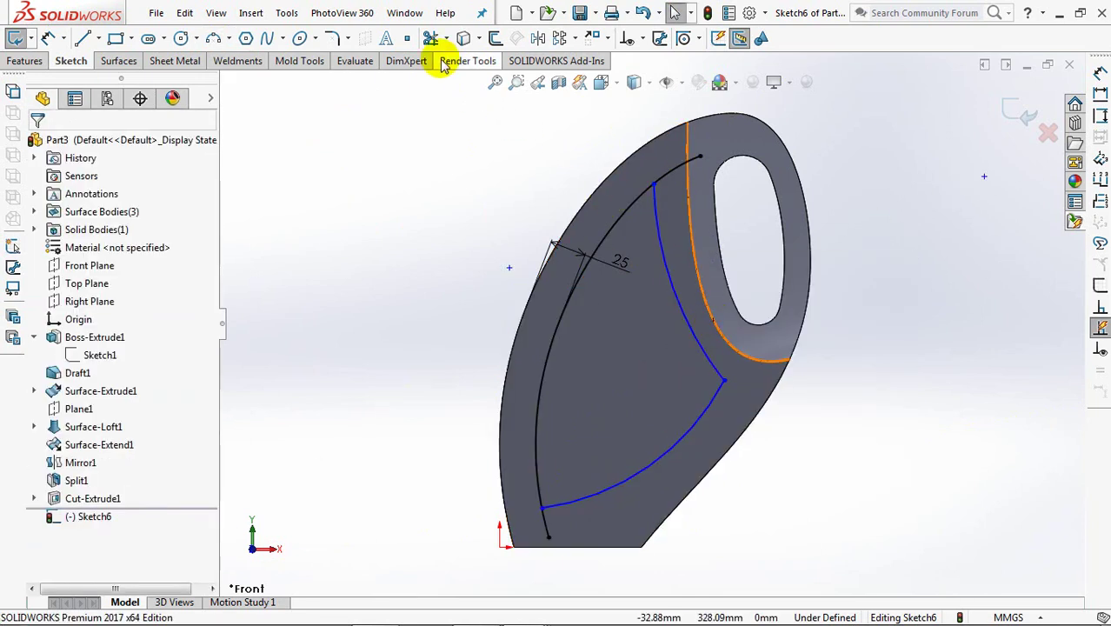
left_click(430, 38)
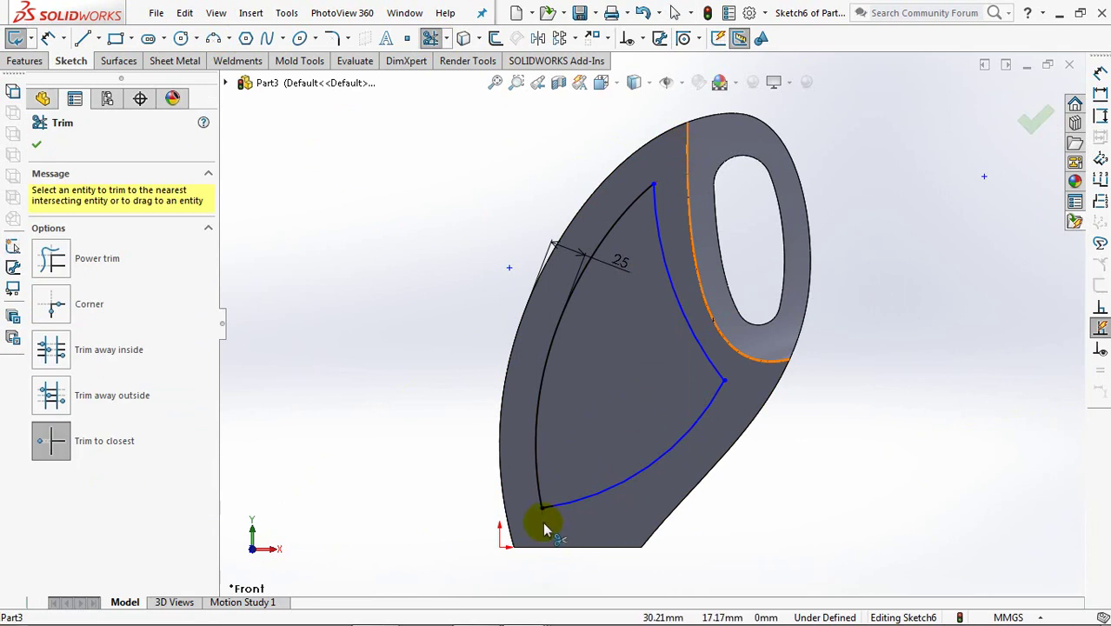
left_click(38, 147)
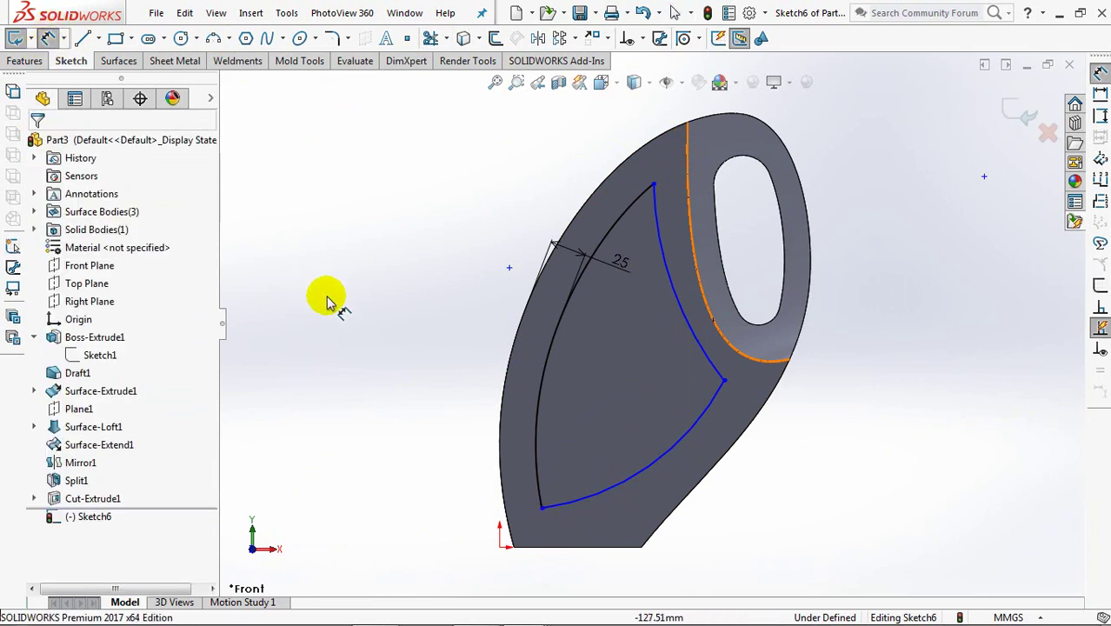
Dimension the lower arc end 20 mm and the arc junction 120 mm above the origin
left_click(527, 521)
left_click(504, 547)
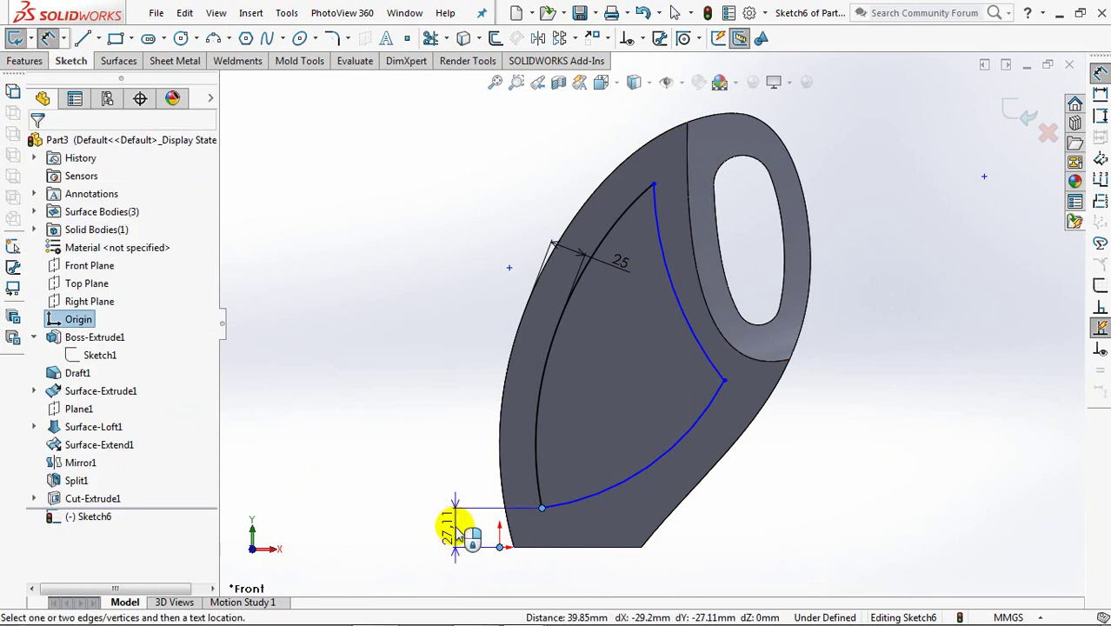
left_click(454, 529)
type("20")
left_click(386, 519)
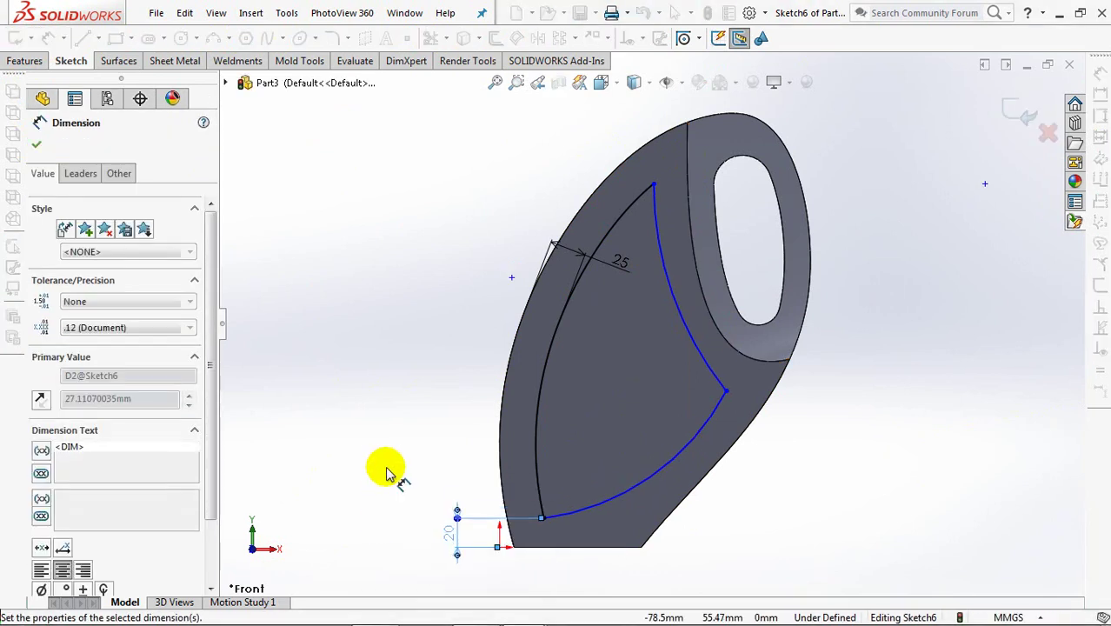
left_click(726, 392)
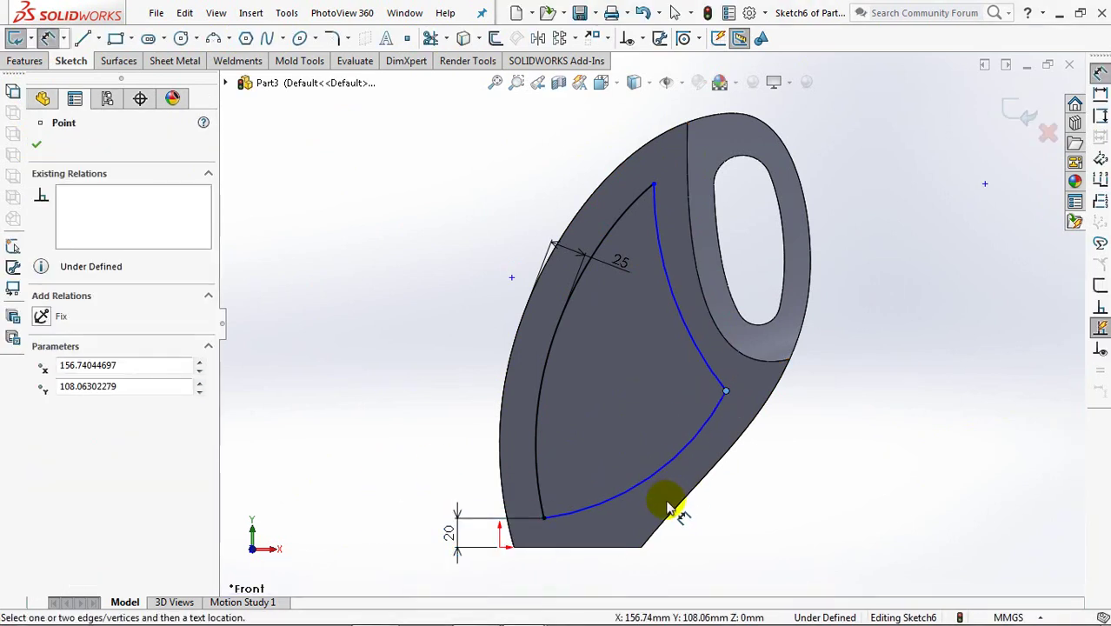
left_click(500, 547)
left_click(422, 489)
type("120")
left_click(344, 475)
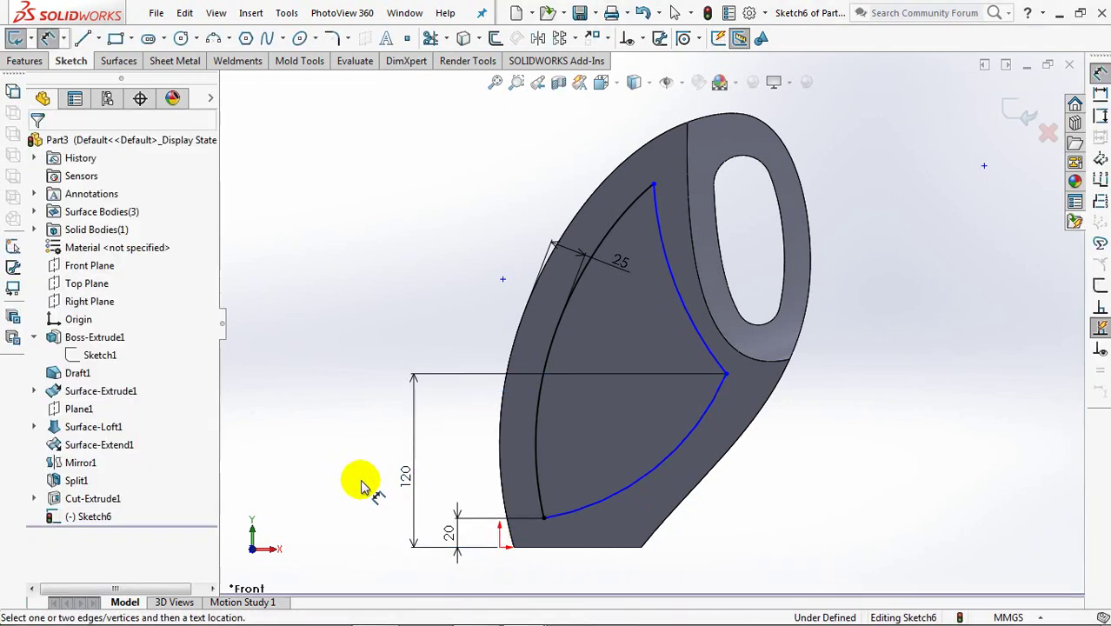
Place the arc junction 150 mm horizontally from the origin and the curve's top end at 250 mm height
left_click(500, 548)
left_click(726, 375)
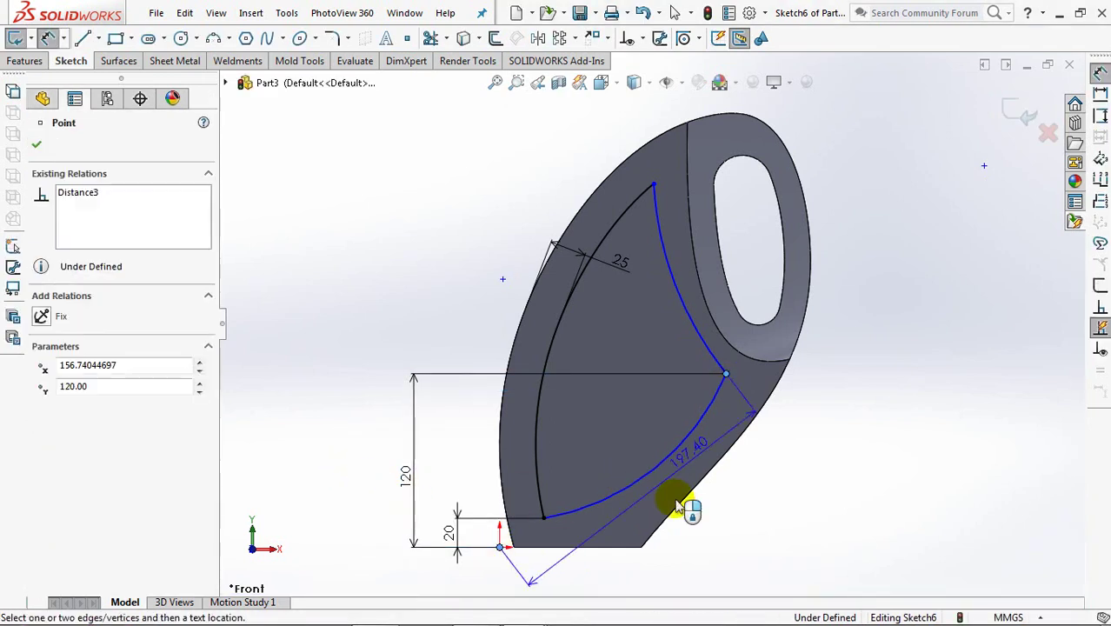
left_click(643, 571)
type("150")
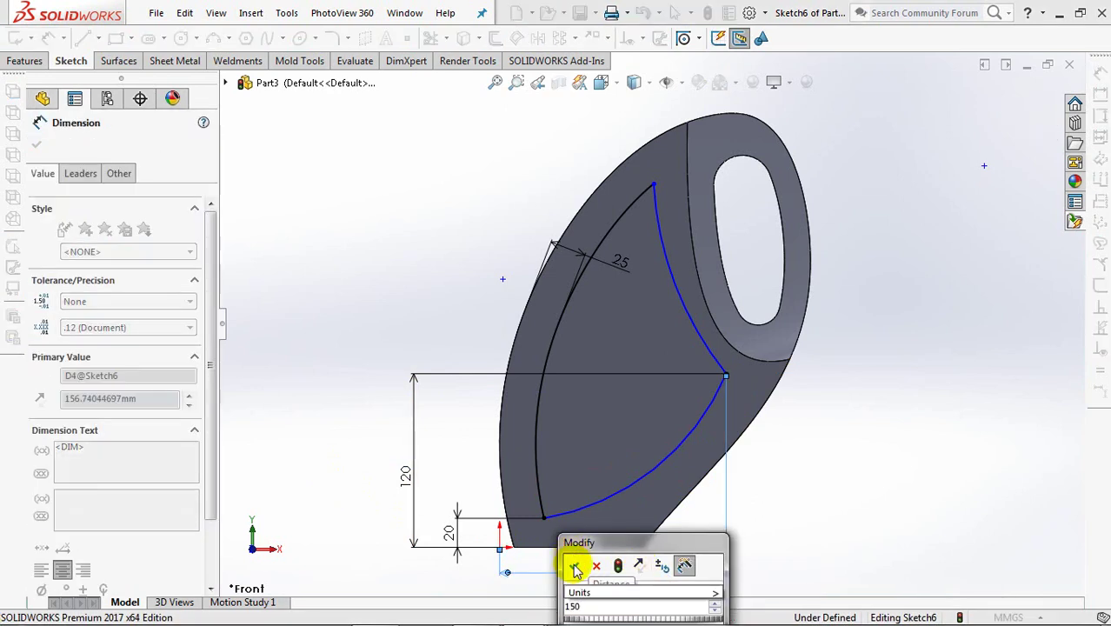
left_click(577, 566)
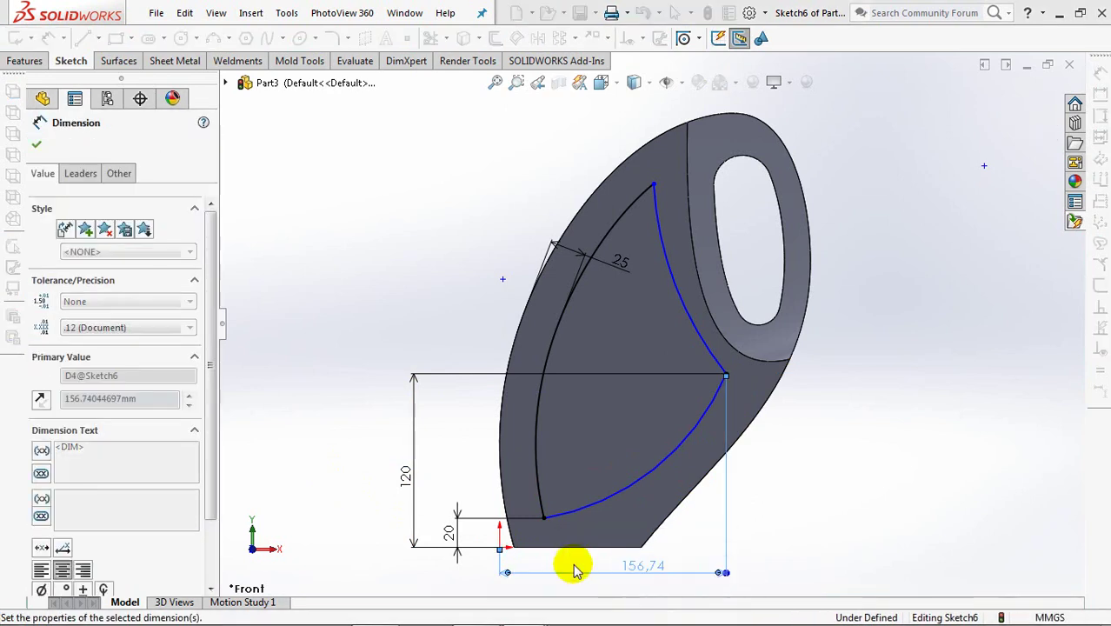
left_click(653, 185)
left_click(500, 550)
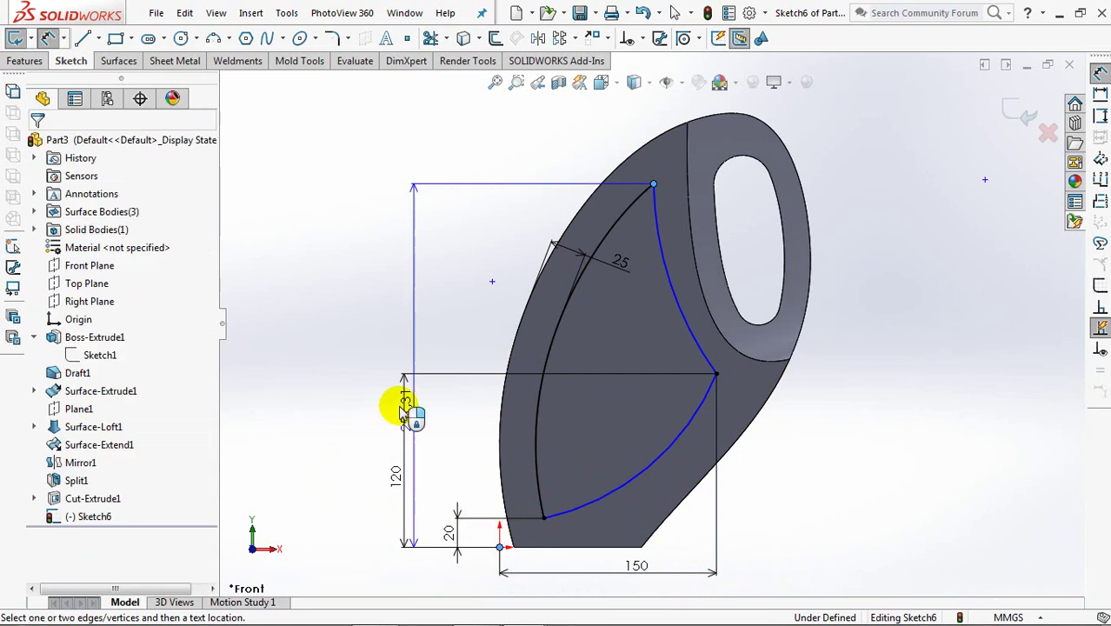
left_click(365, 403)
type("250")
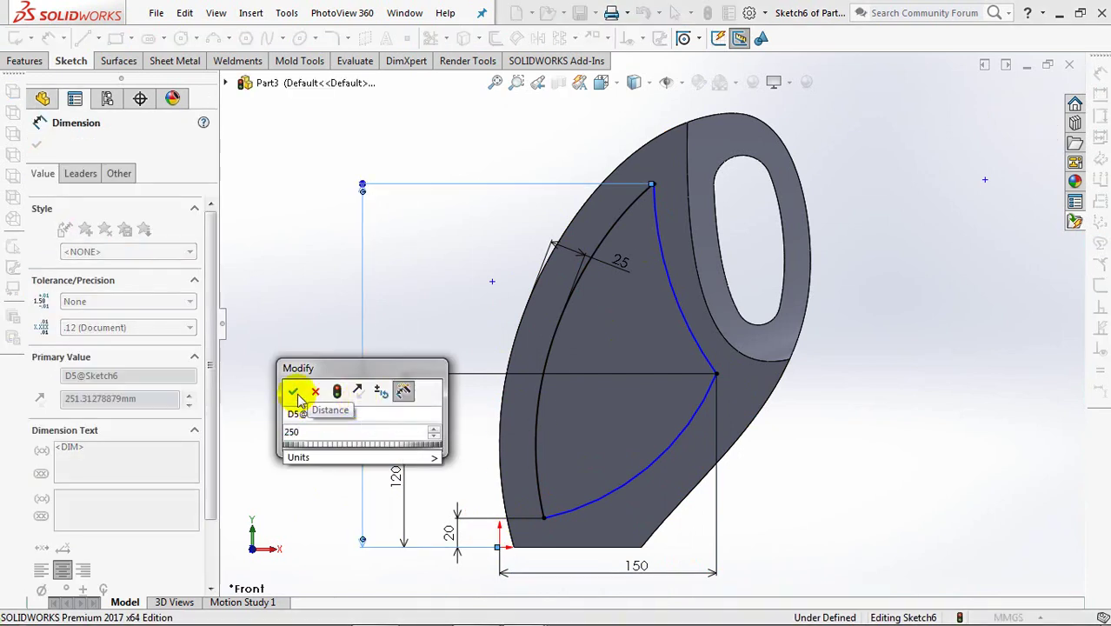
left_click(293, 391)
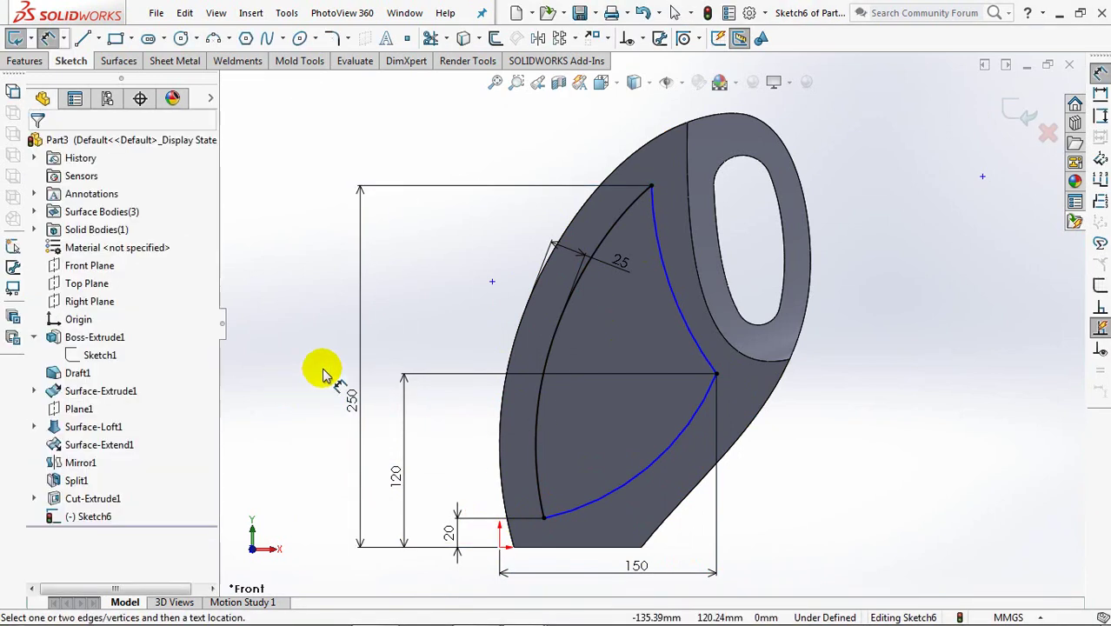
Set the upper arc radius to R200 and the lower arc radius to R150
left_click(671, 302)
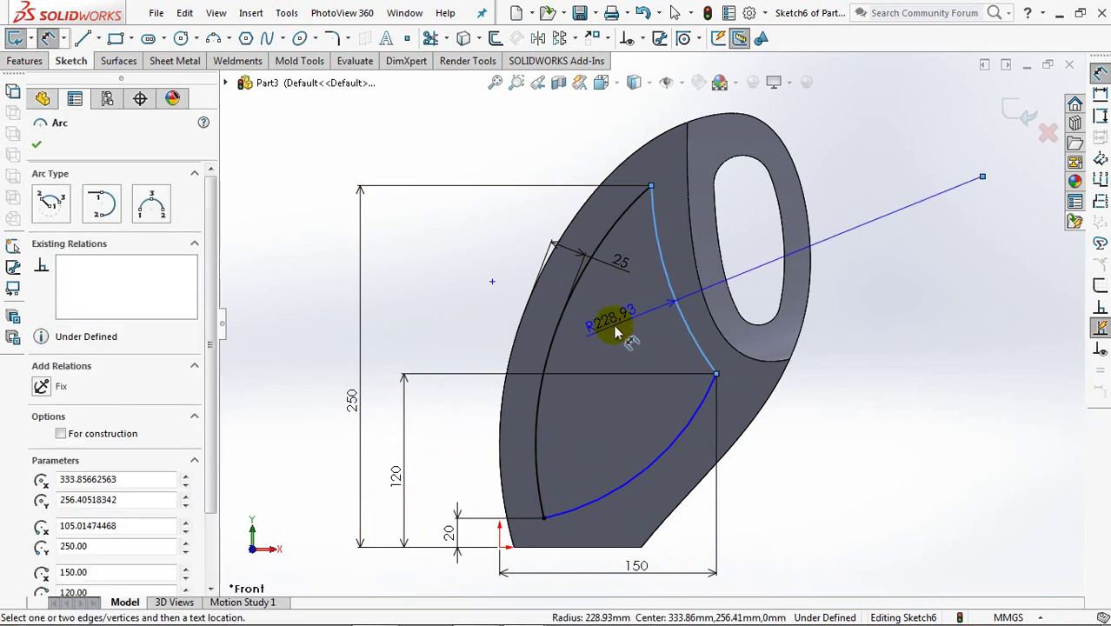
left_click(613, 325)
type("200")
left_click(545, 320)
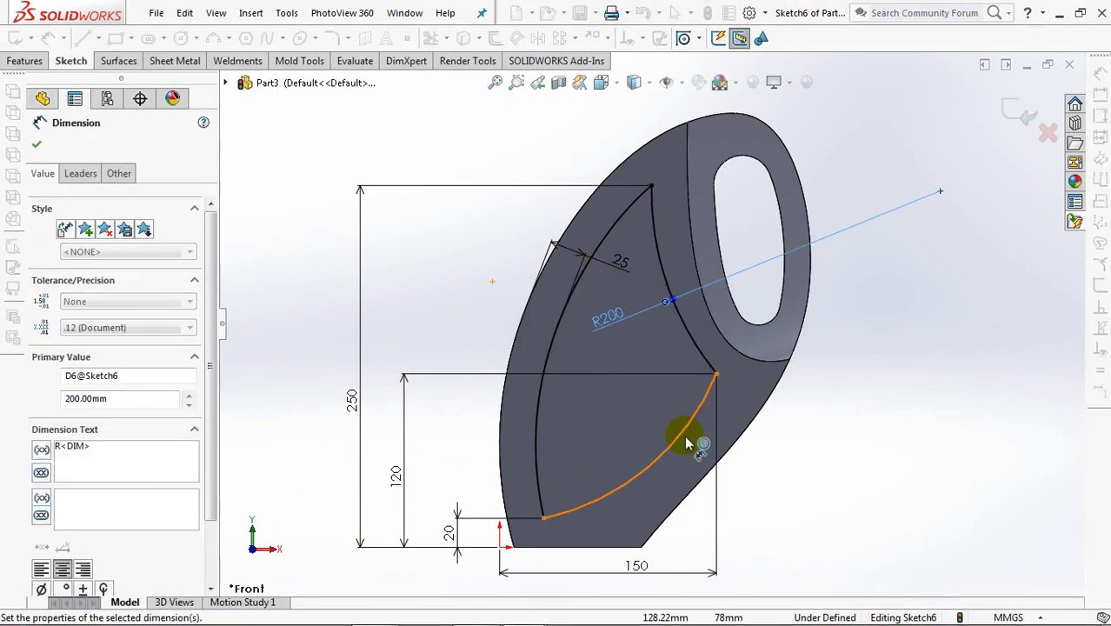
left_click(674, 440)
left_click(758, 482)
type("150")
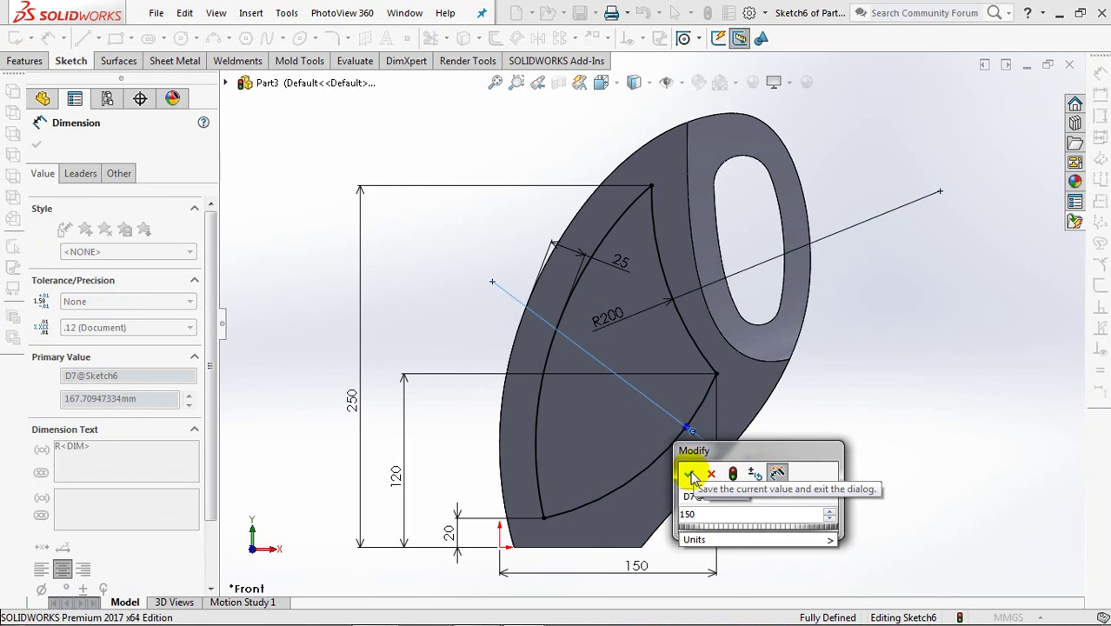
left_click(697, 467)
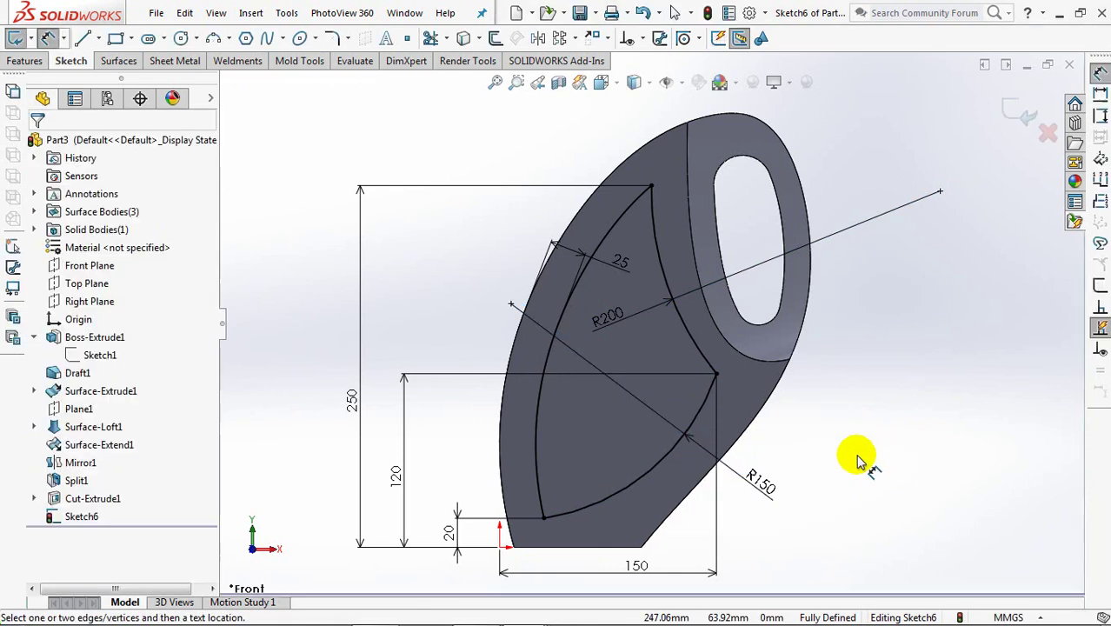
Round the outline's top corner with an R5 sketch fillet and exit Sketch6
left_click(331, 40)
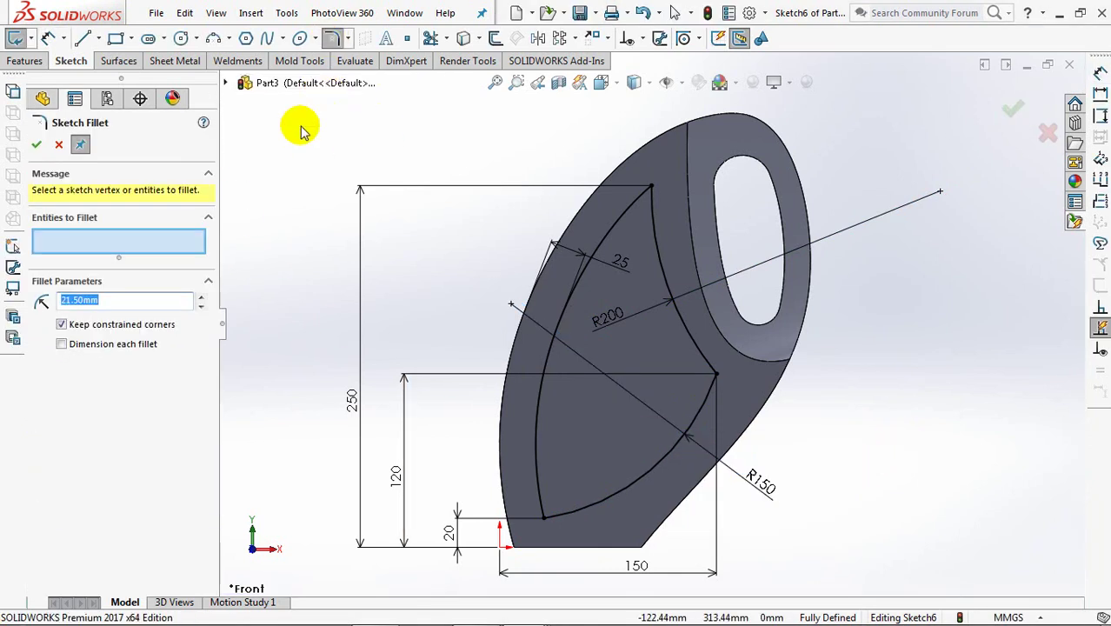
left_click(655, 188)
left_click(598, 326)
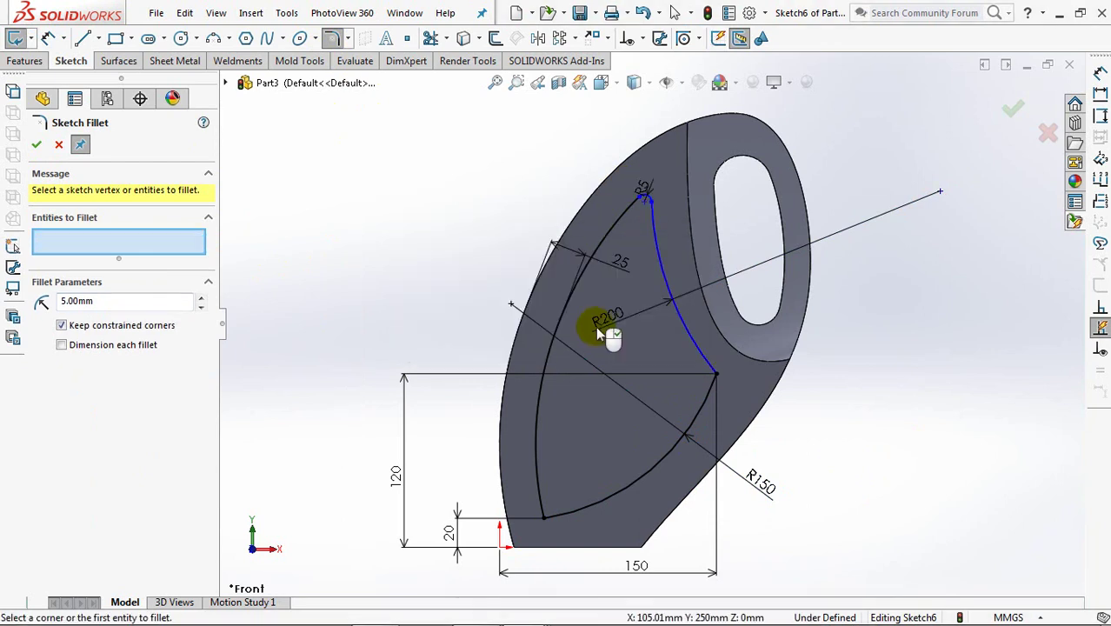
left_click(1019, 114)
left_click(1017, 110)
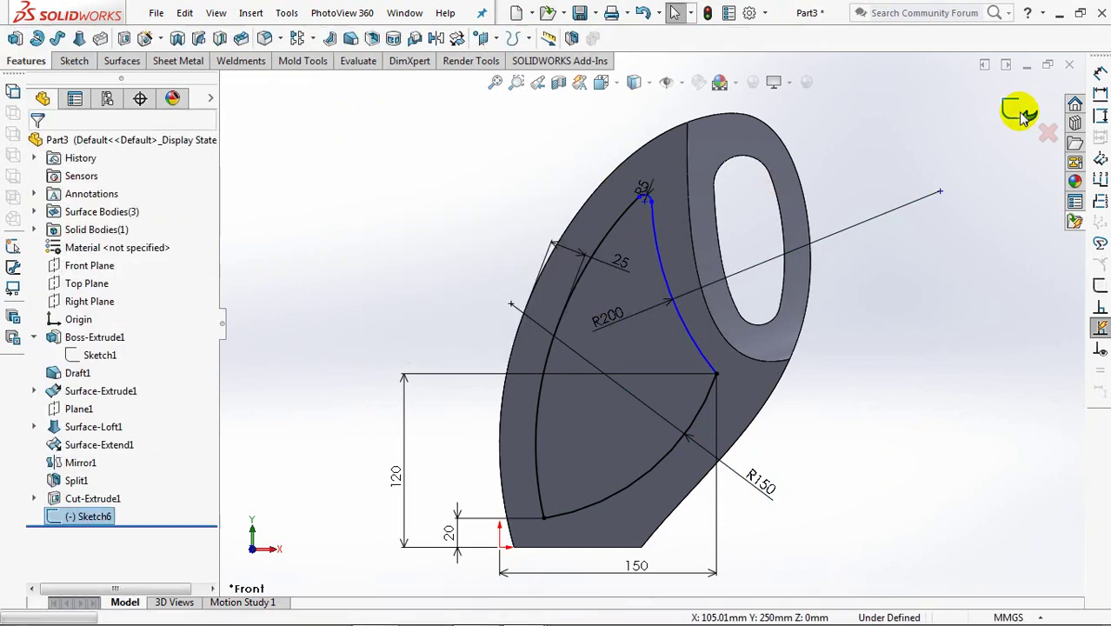
Split the side face with a Split Line projected from the Sketch6 outline
left_click(526, 37)
left_click(554, 68)
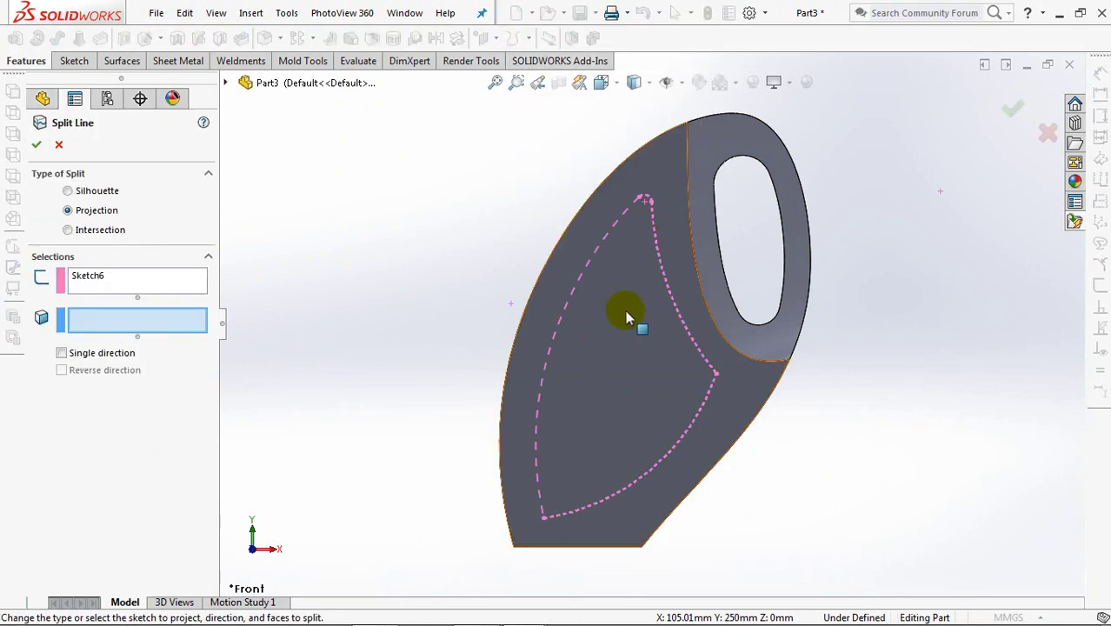
left_click(628, 318)
left_click(39, 147)
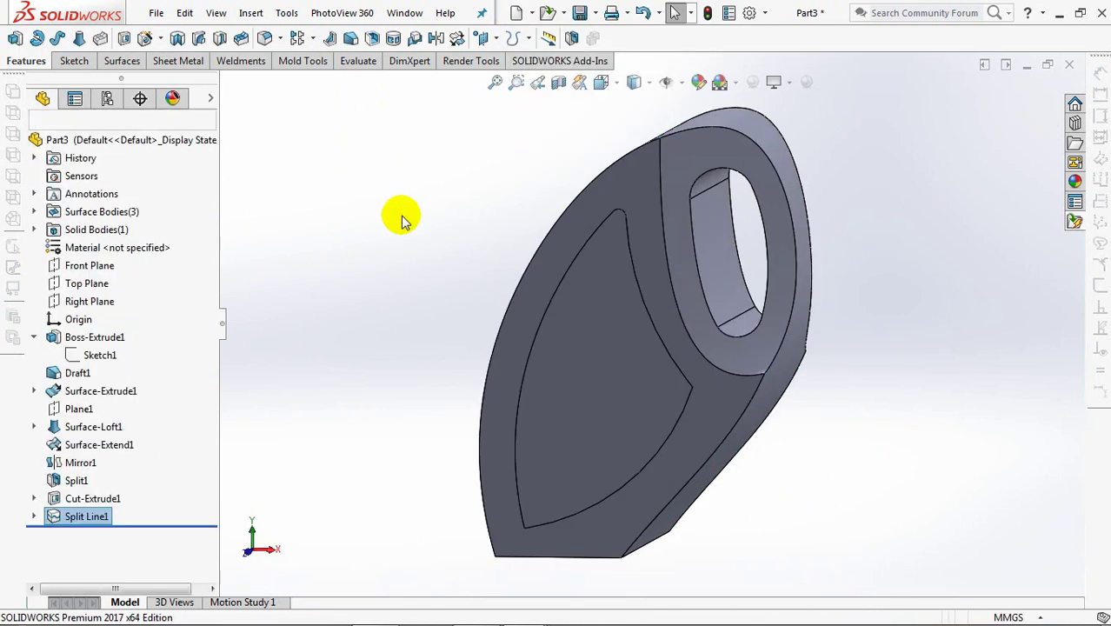
Create a 0 mm offset surface from the inner split panel face
left_click(122, 62)
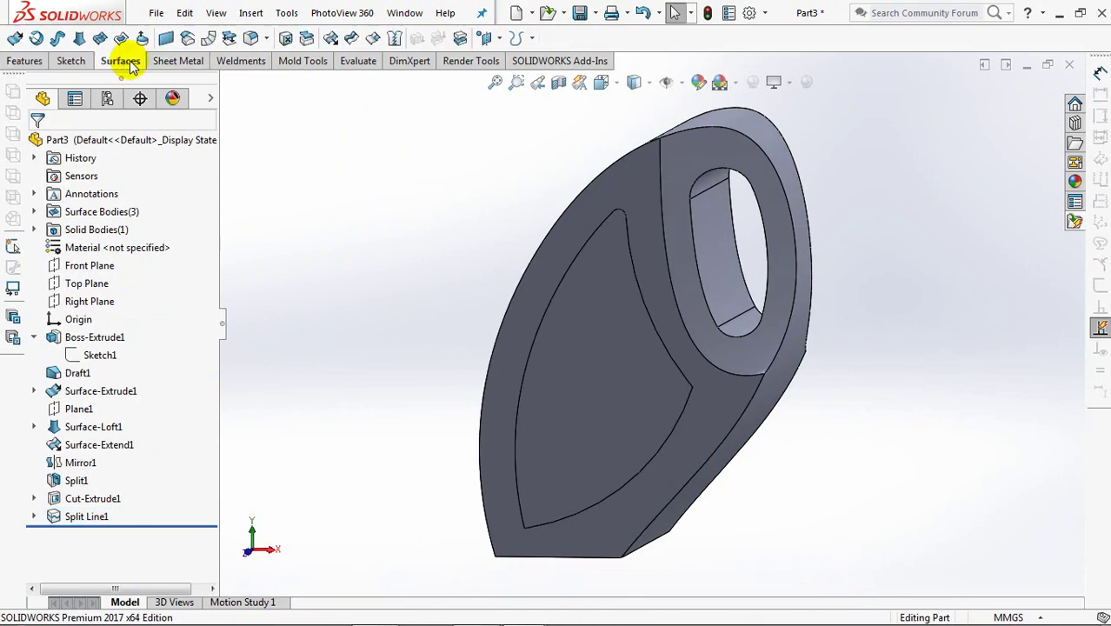
left_click(187, 39)
left_click(589, 359)
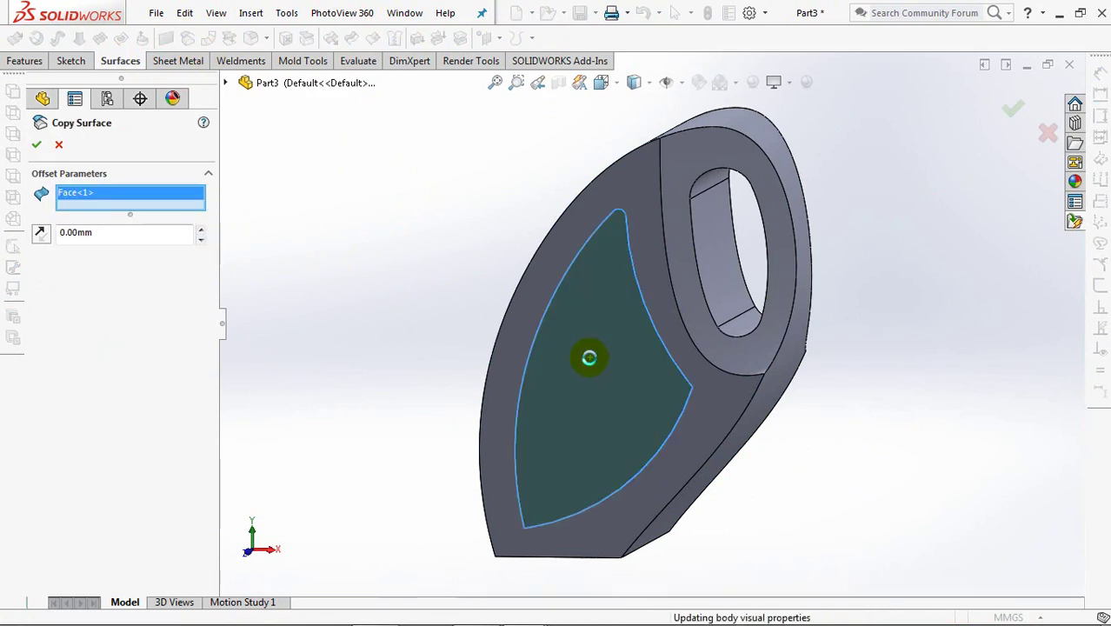
key("Return")
Cut-Thicken the offset surface 10 mm into the body to recess the panel
left_click(437, 39)
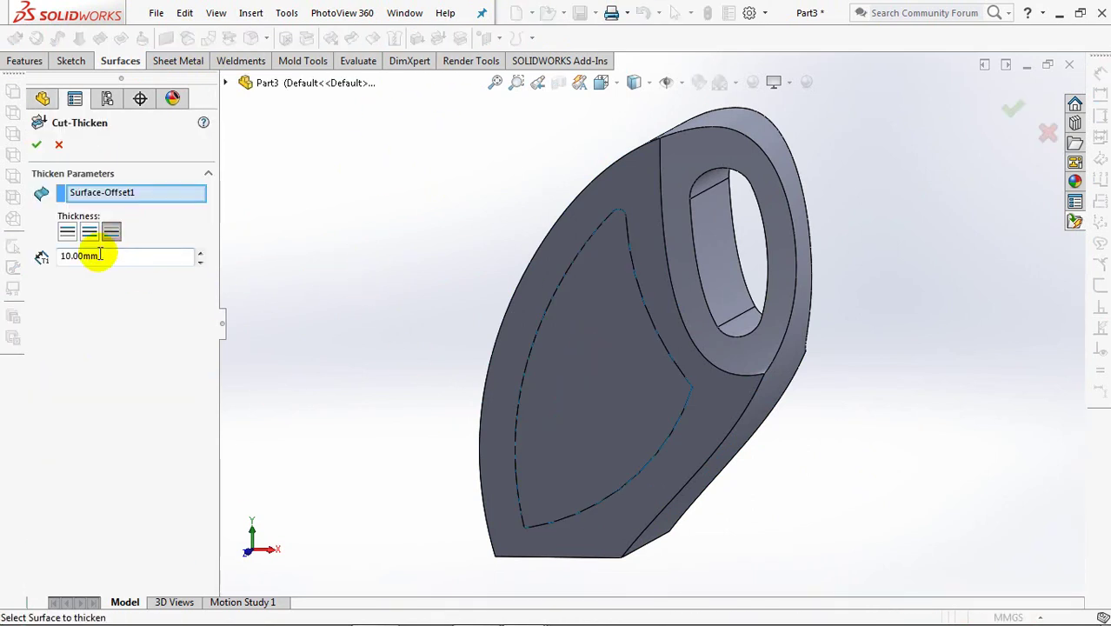
left_click(37, 148)
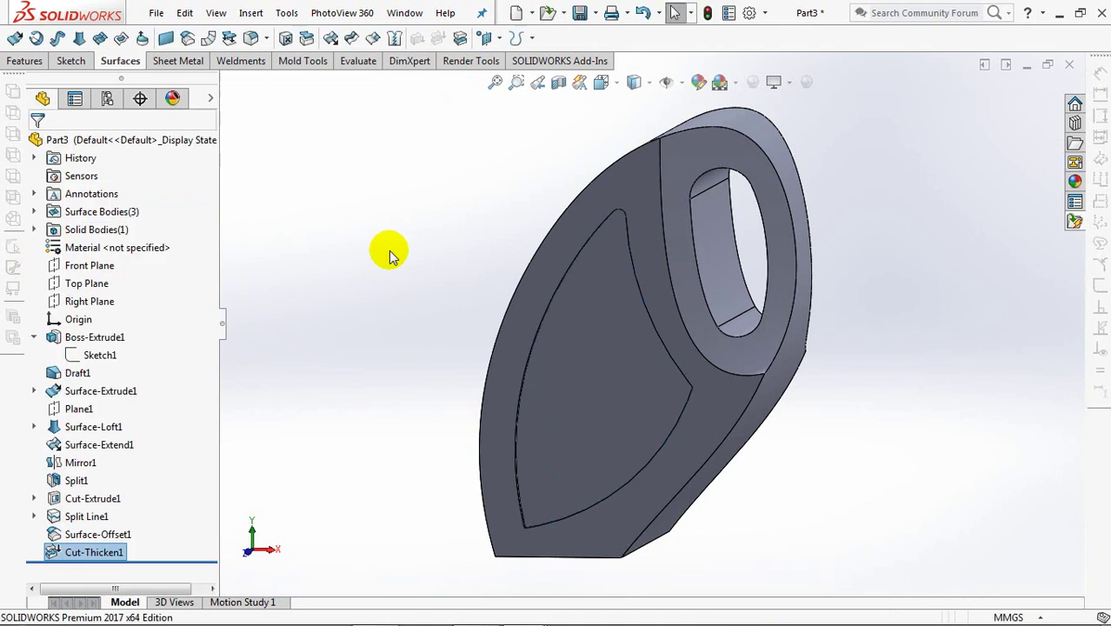
left_click(144, 268)
Mirror the Cut-Thicken1 recess across the Front Plane onto the opposite side panel
middle_click_drag(364, 269, 328, 293)
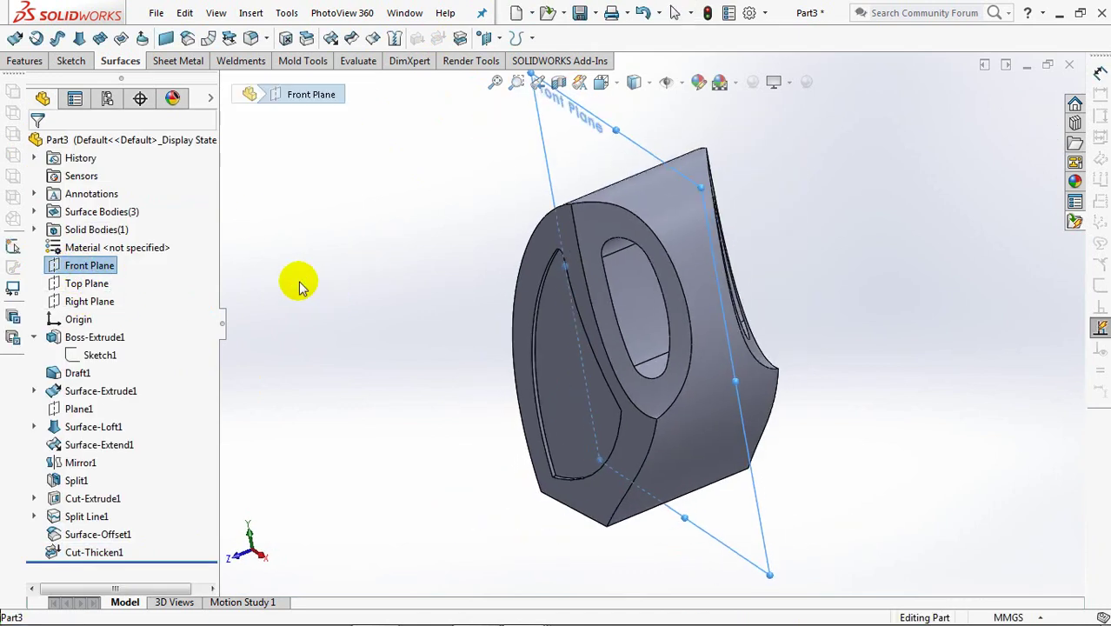
left_click(25, 61)
left_click(456, 39)
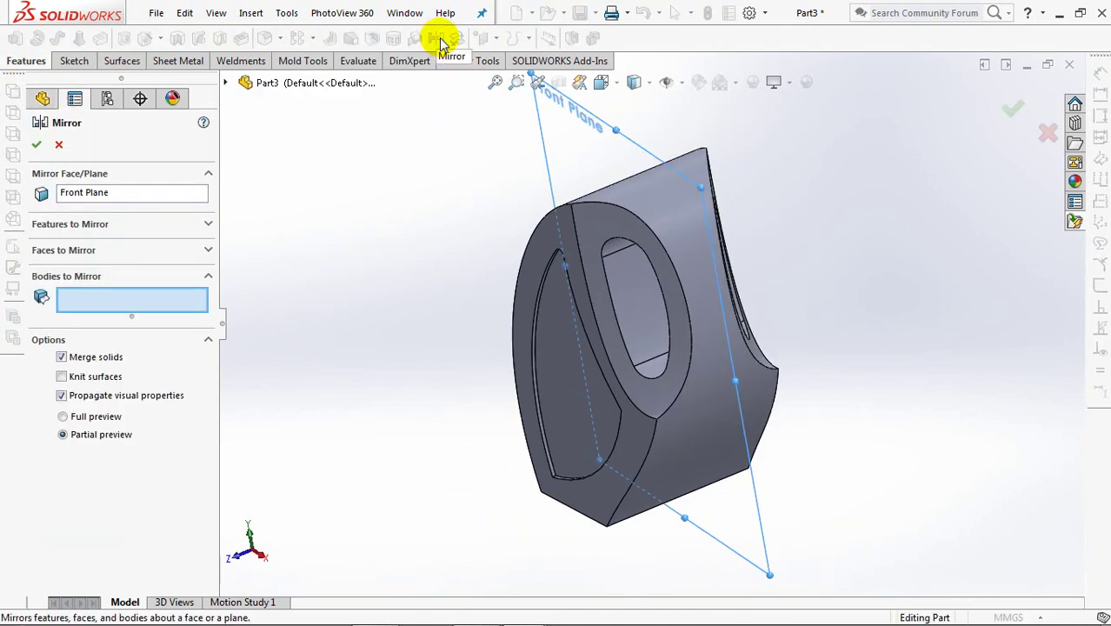
left_click(127, 228)
left_click(558, 394)
middle_click_drag(558, 392, 287, 329)
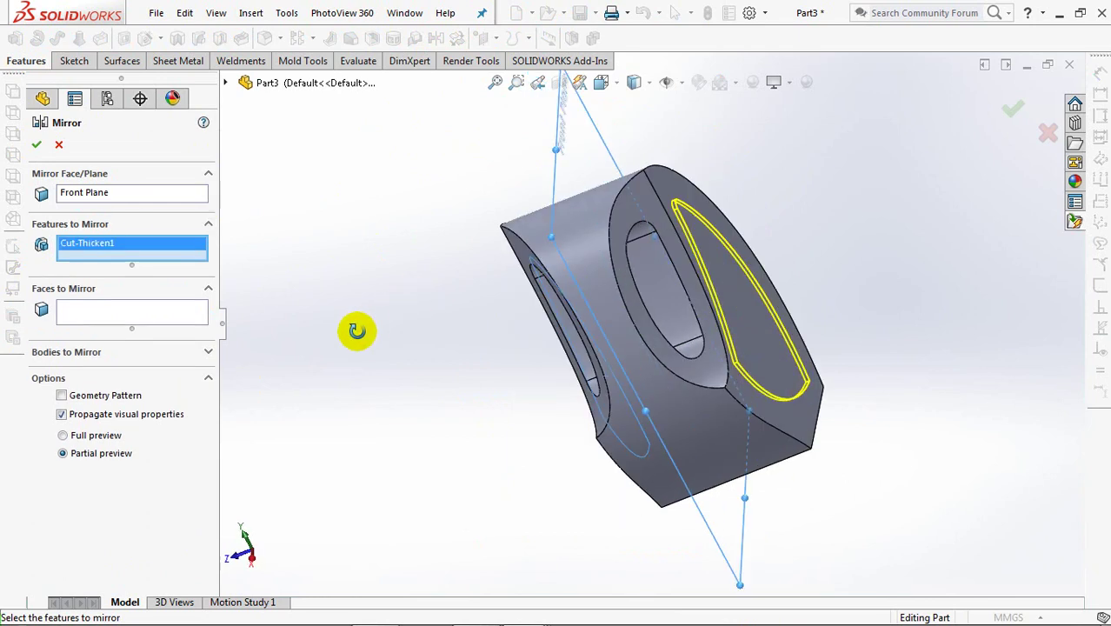
left_click(37, 146)
mouse_move(434, 397)
middle_mouse_down()
mouse_move(489, 278)
mouse_move(439, 310)
mouse_move(544, 291)
mouse_move(501, 249)
mouse_move(529, 255)
mouse_move(554, 285)
mouse_move(511, 342)
mouse_move(511, 286)
mouse_move(533, 330)
middle_mouse_up()
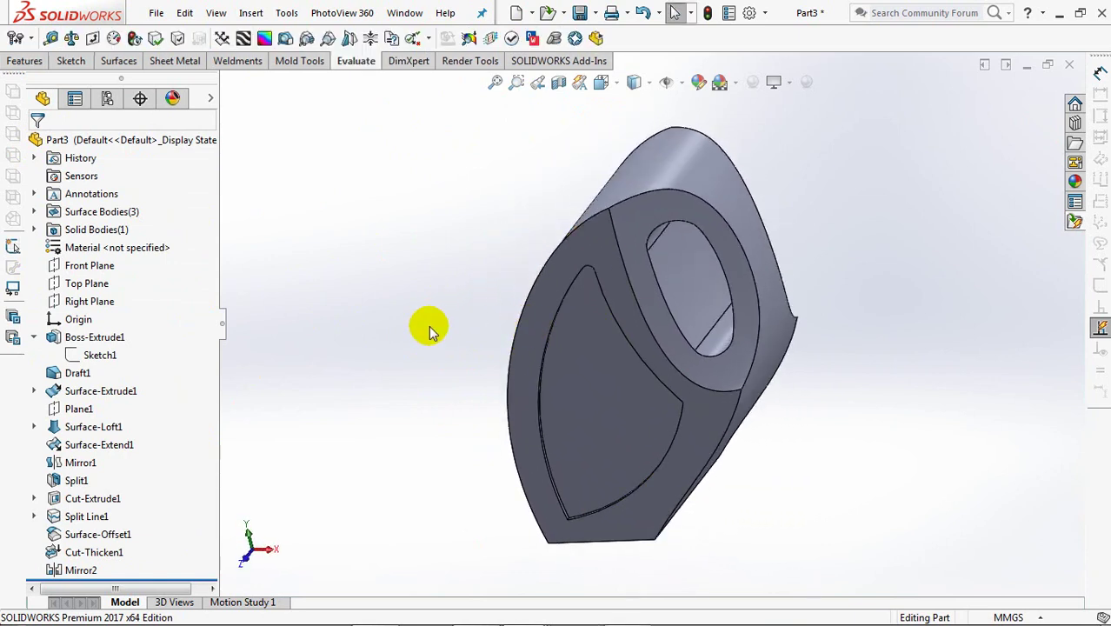
On a new Front Plane sketch, draw the top, left and bottom lines below the handle opening
left_click(76, 267)
left_click(15, 38)
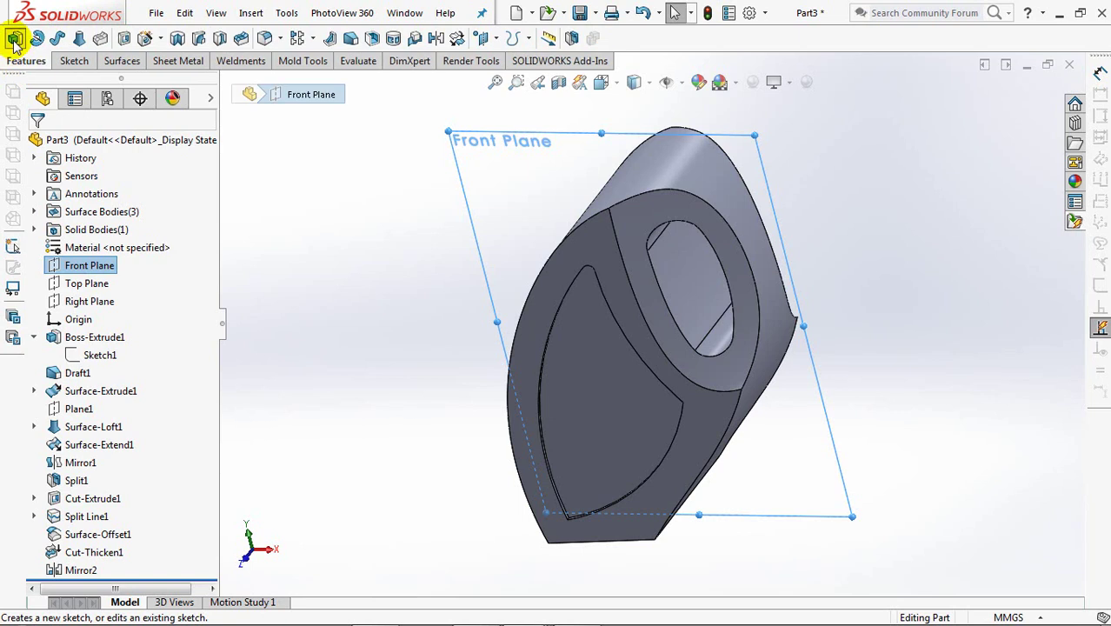
key("ctrl+8")
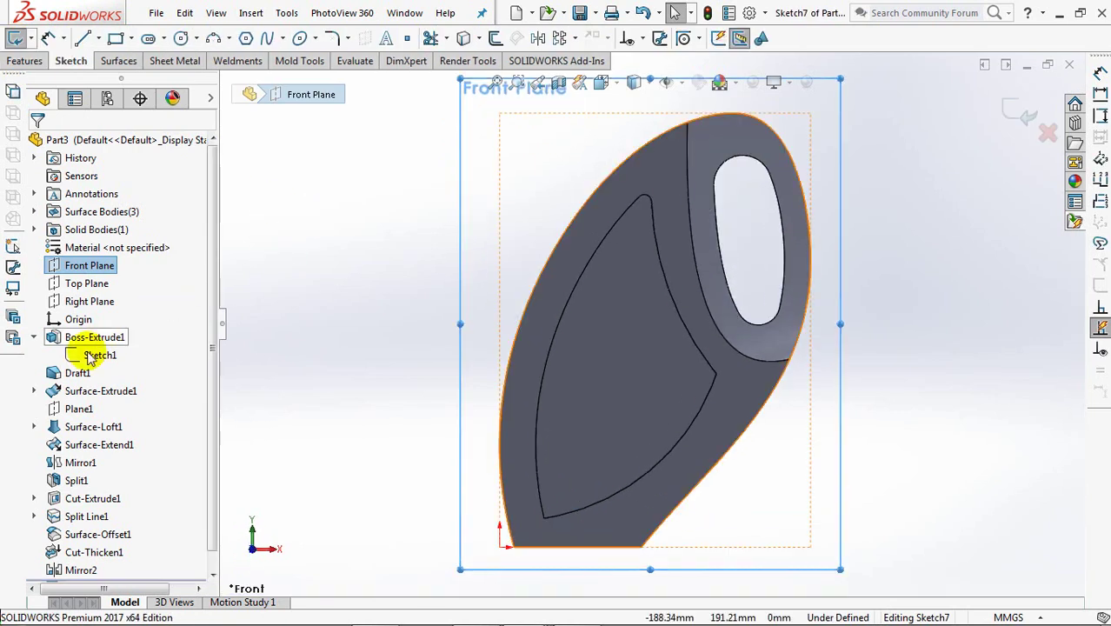
left_click(95, 352)
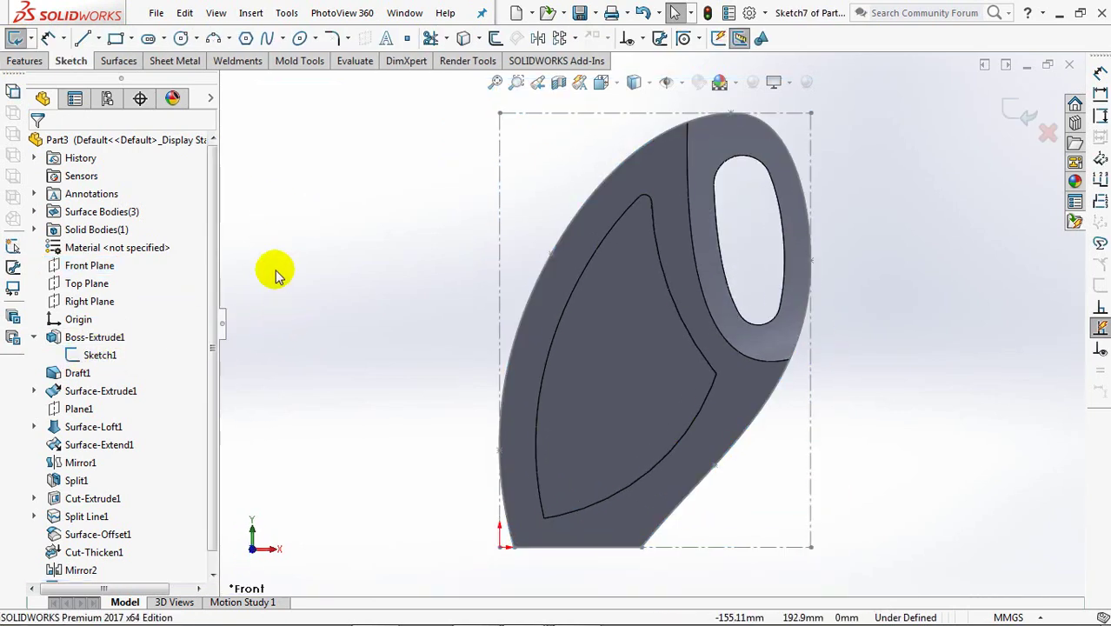
left_click(84, 42)
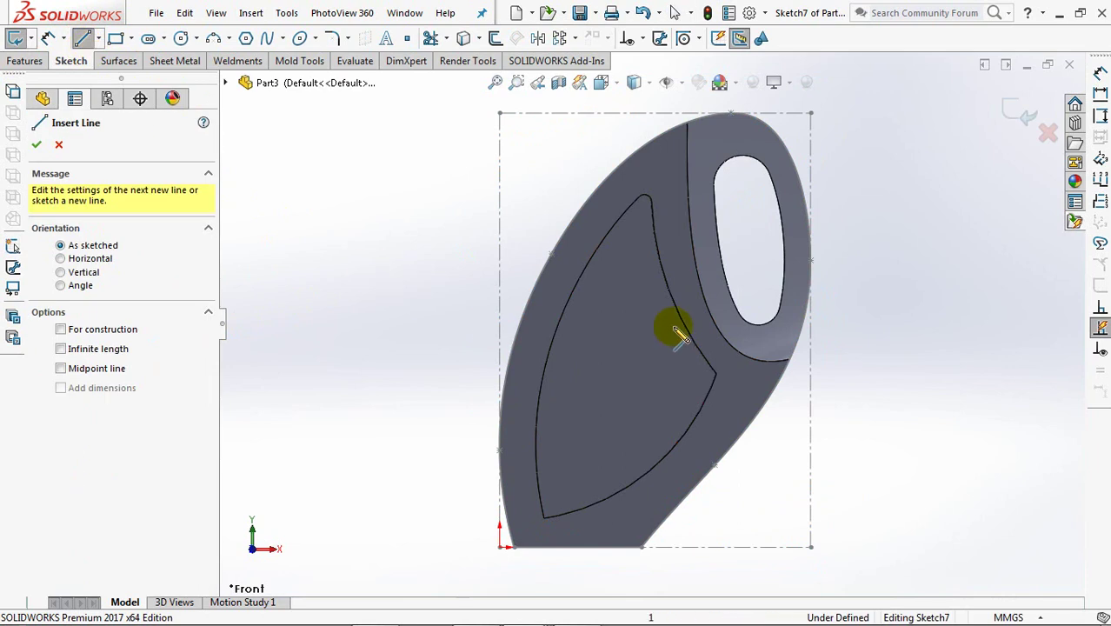
left_click(799, 224)
left_click(639, 222)
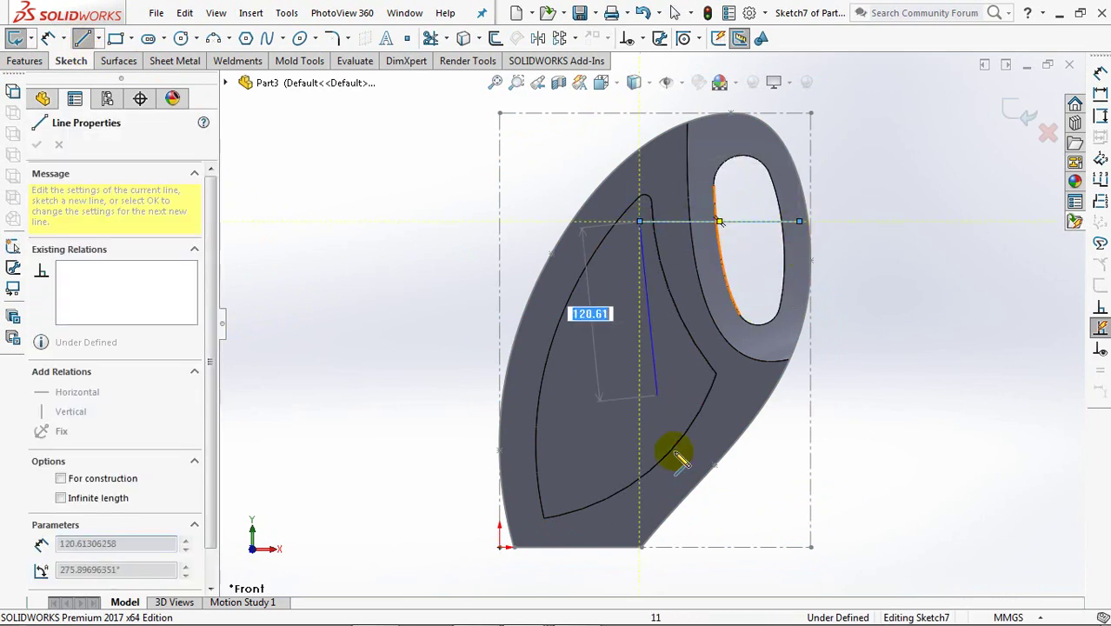
left_click(640, 548)
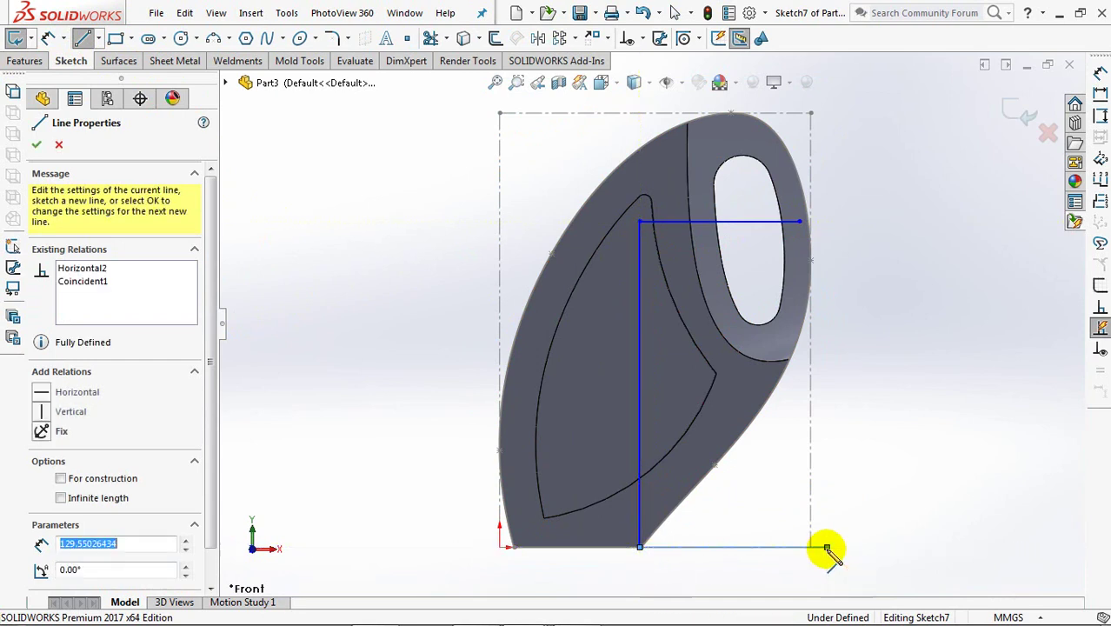
right_click(827, 549)
left_click(859, 415)
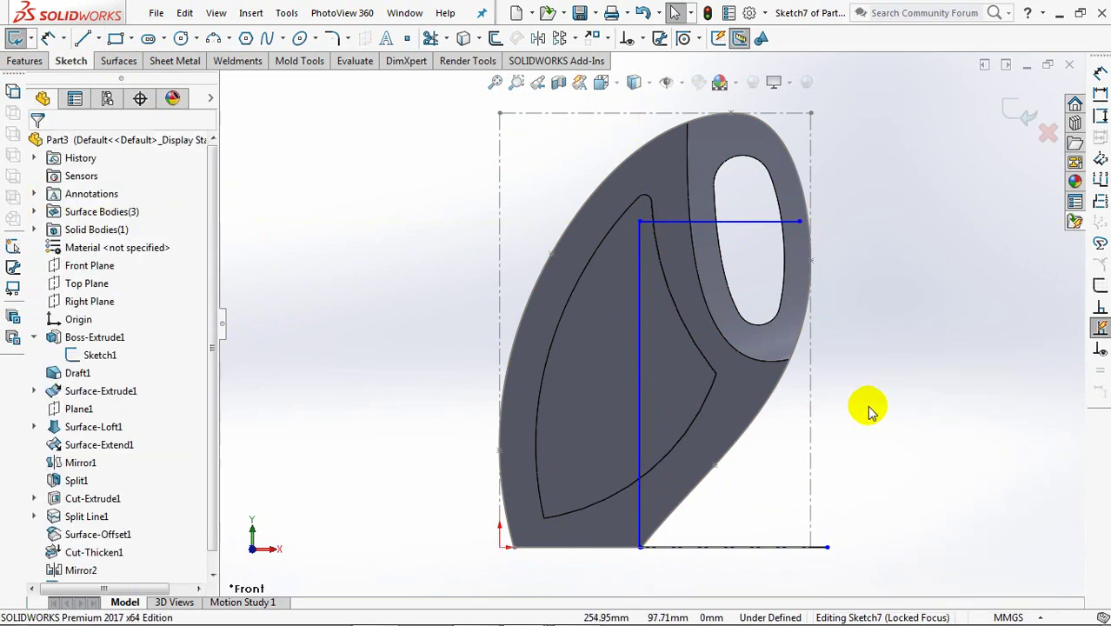
Close the outline's right side with a three-point arc and begin dimensioning the bottom corner
left_click(215, 37)
left_click(799, 221)
left_click(827, 546)
left_click(803, 431)
right_click(806, 434)
left_click(826, 439)
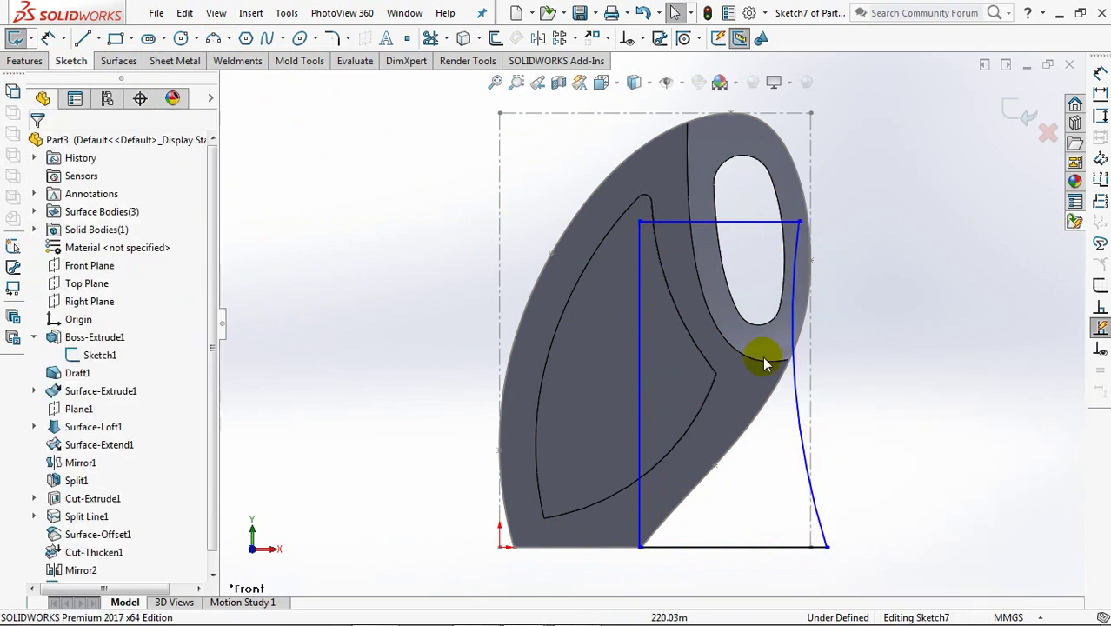
left_click(50, 41)
left_click(810, 546)
left_click(827, 547)
Dimension a 9 mm bottom-corner distance and a 124 mm bottom line length
left_click(851, 572)
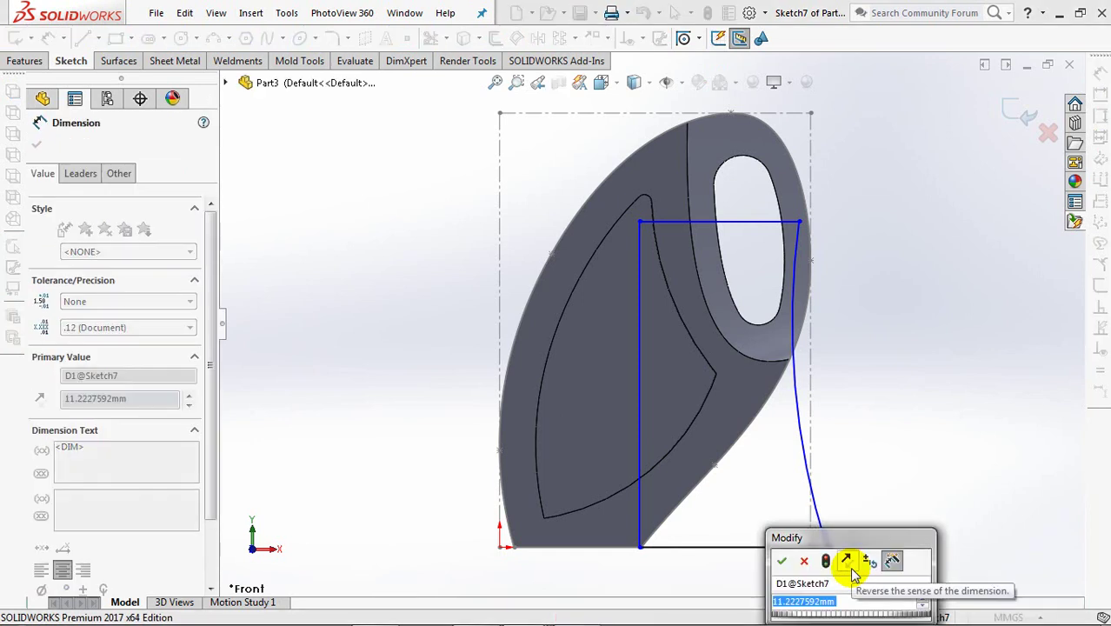
type("9")
left_click(785, 563)
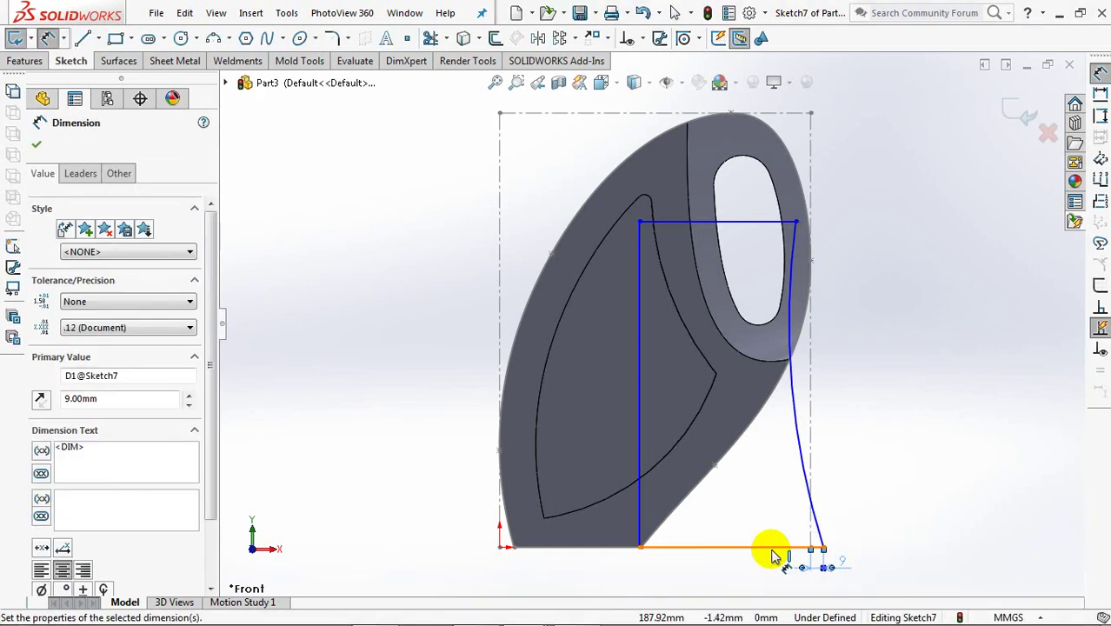
left_click(776, 548)
left_click(753, 591)
type("124")
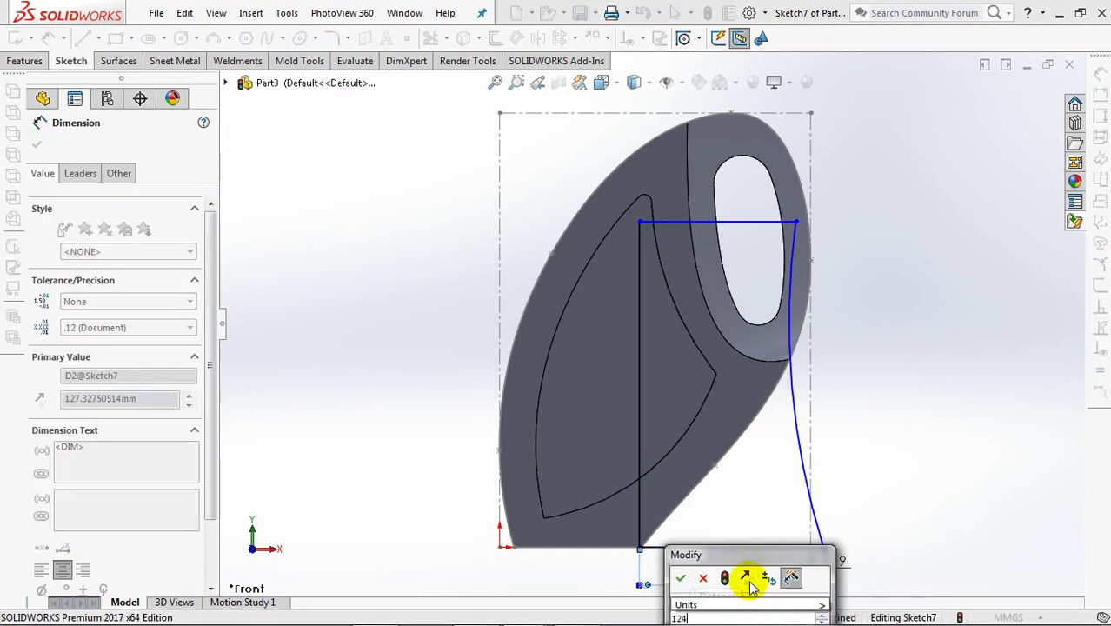
left_click(683, 584)
middle_click_drag(868, 454, 874, 372, "ctrl")
key("Escape")
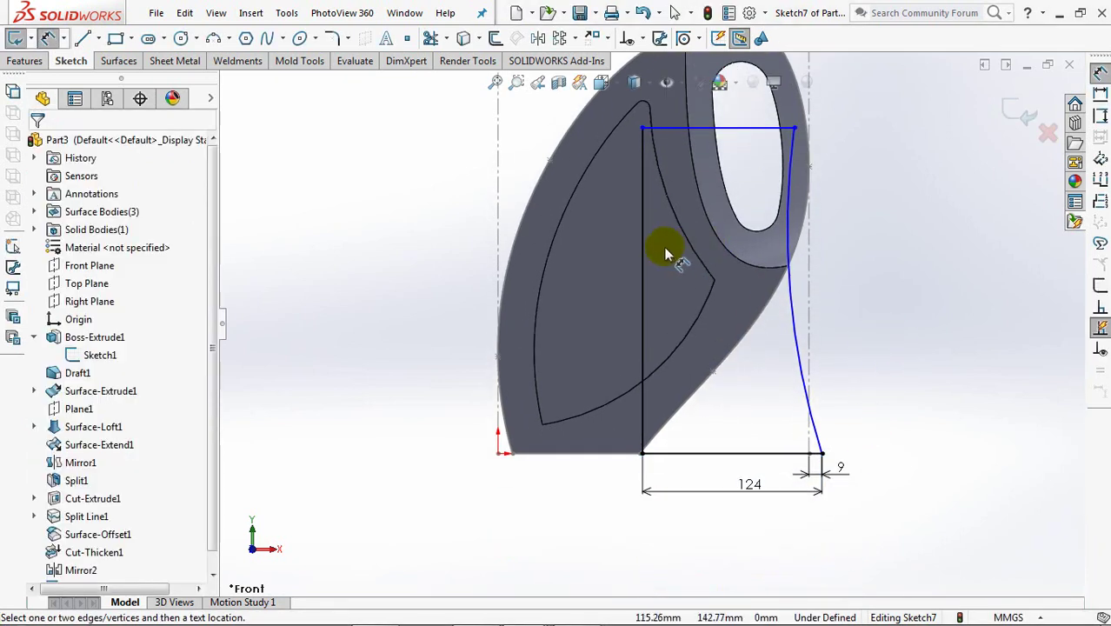
Dimension the vertical line at 214 mm and the top line offset at 5 mm
left_click(643, 259)
left_click(439, 269)
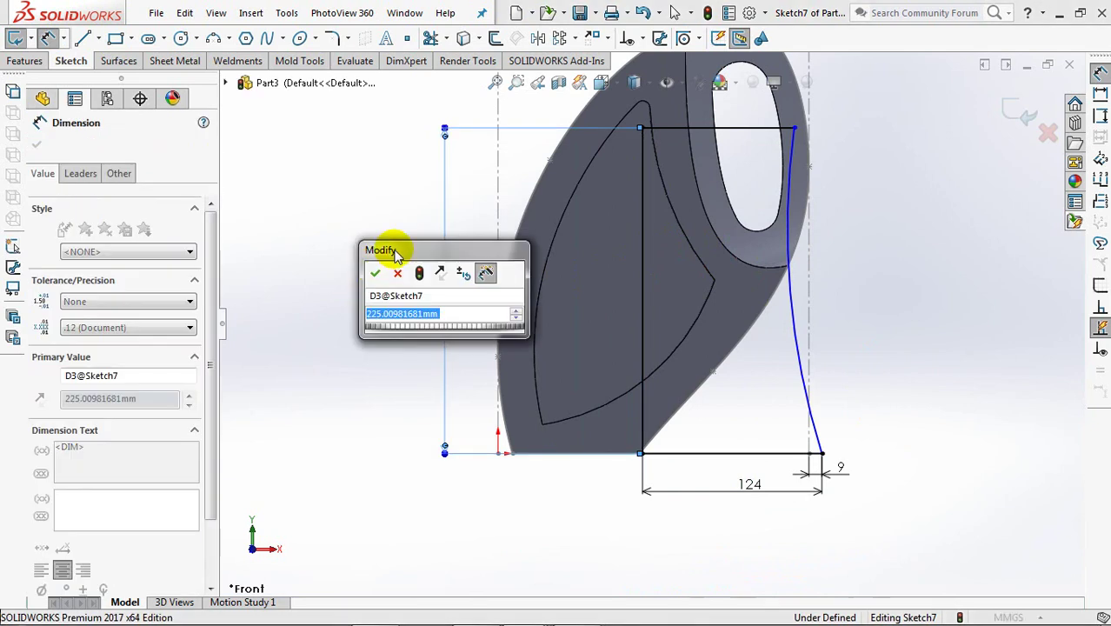
left_click(374, 273)
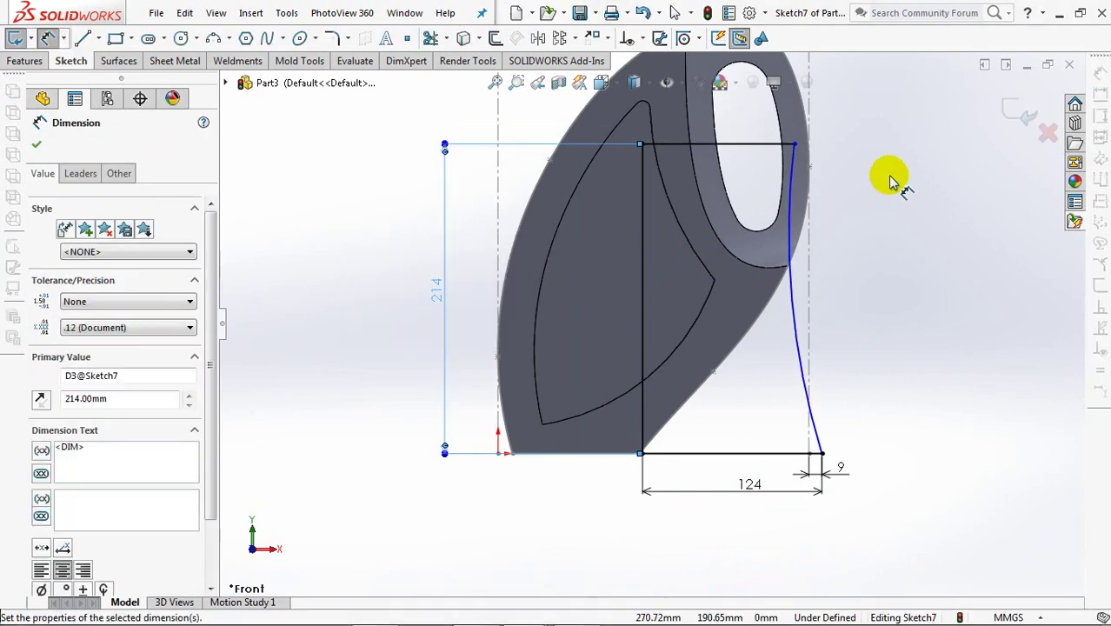
left_click(792, 145)
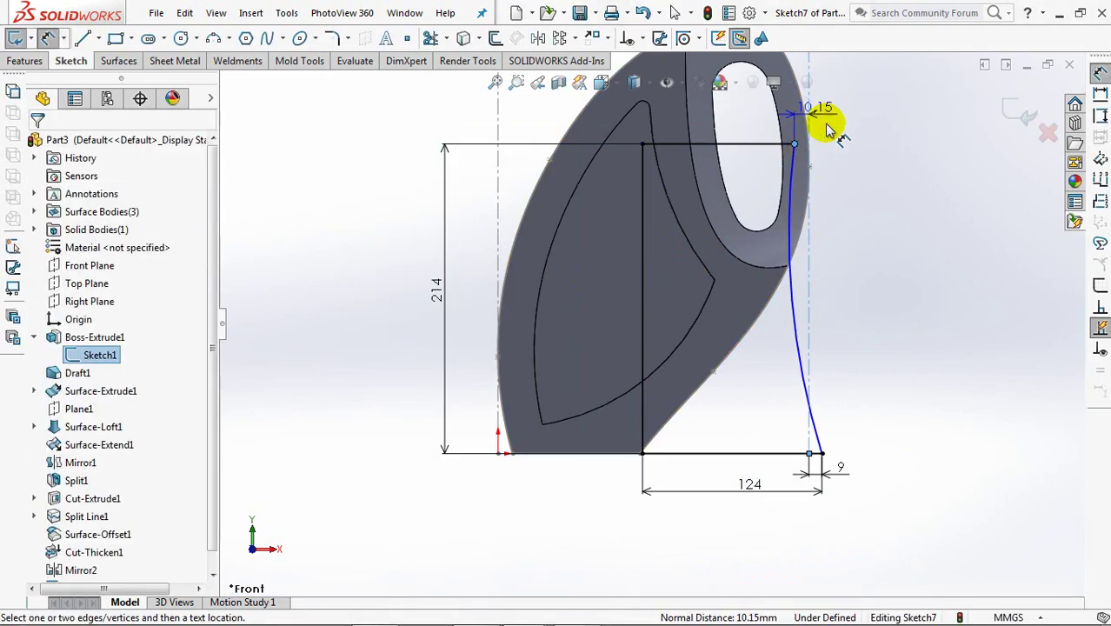
left_click(861, 128)
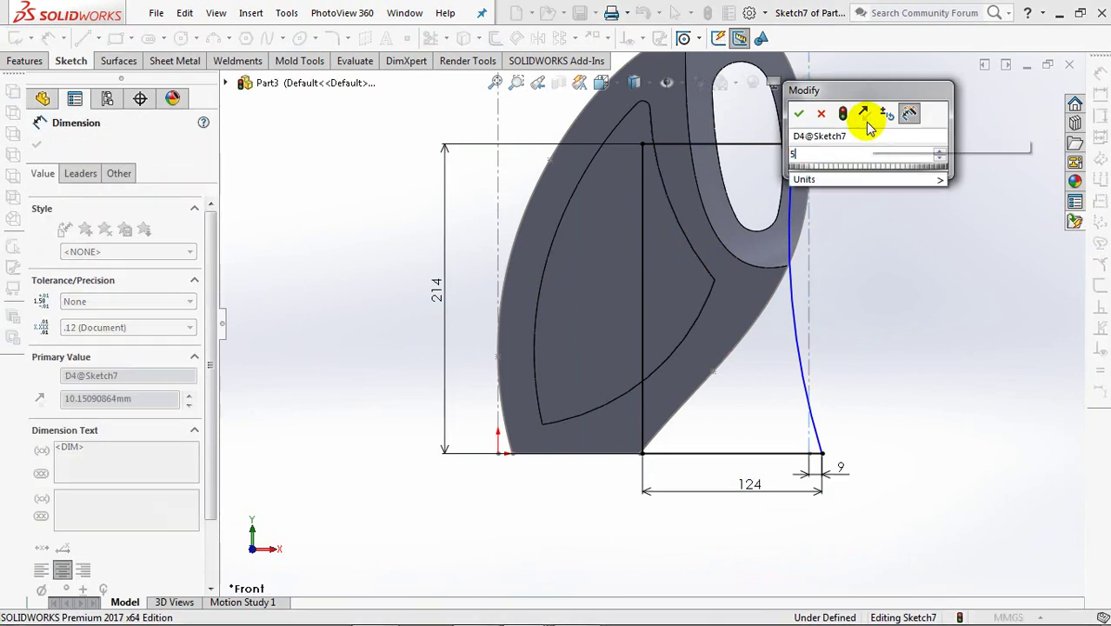
left_click(799, 114)
left_click(806, 319)
Give the curved right side an R350 radius, fully defining Sketch7
left_click(865, 313)
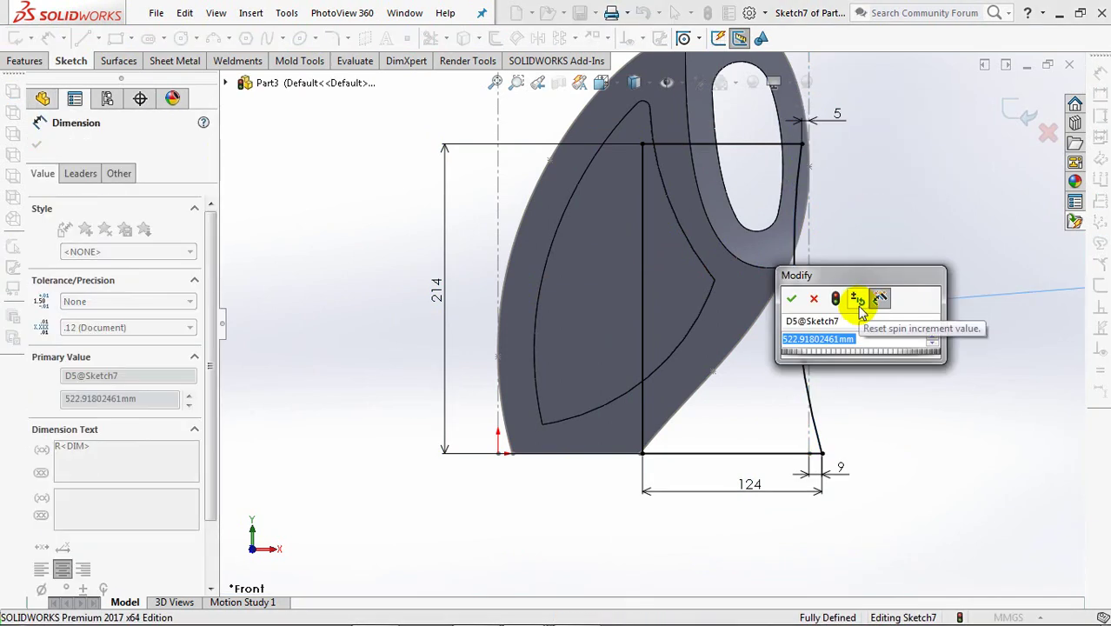
type("350")
left_click(787, 298)
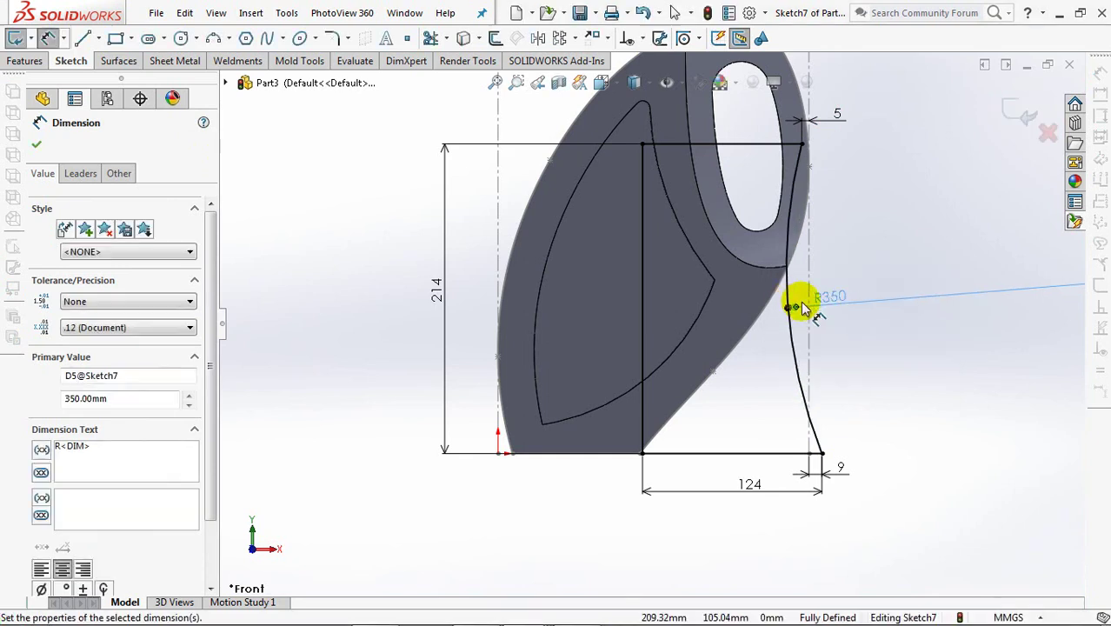
left_click(874, 243)
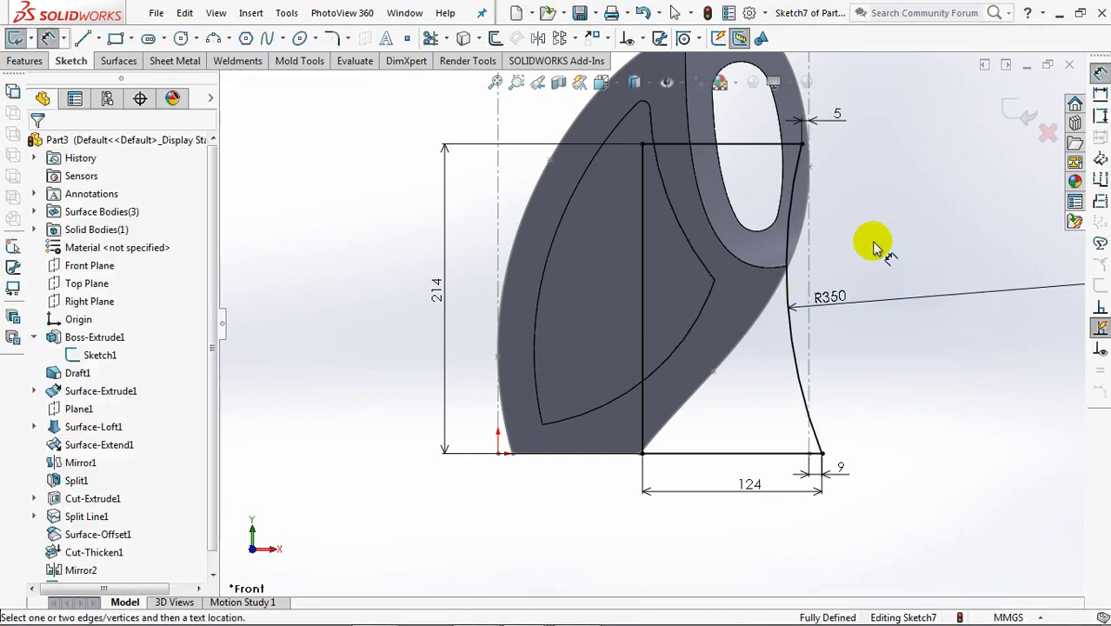
left_click(1026, 113)
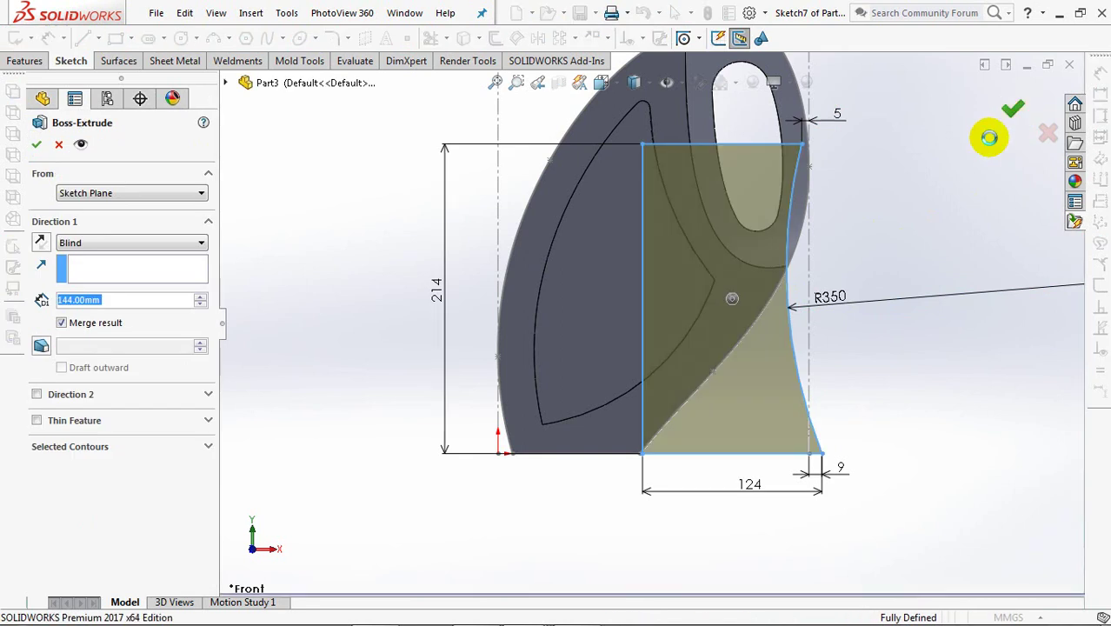
Extrude Sketch7 117 mm Mid Plane as a separate, unmerged block
mouse_move(950, 206)
middle_mouse_down()
mouse_move(906, 216)
mouse_move(900, 256)
middle_mouse_up()
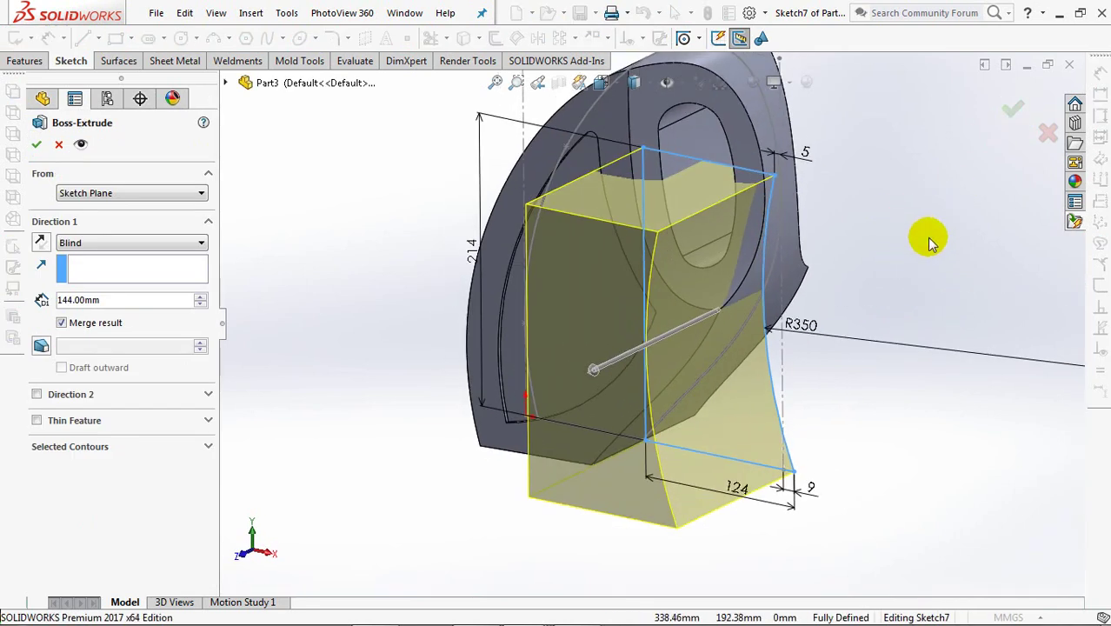
left_click(122, 252)
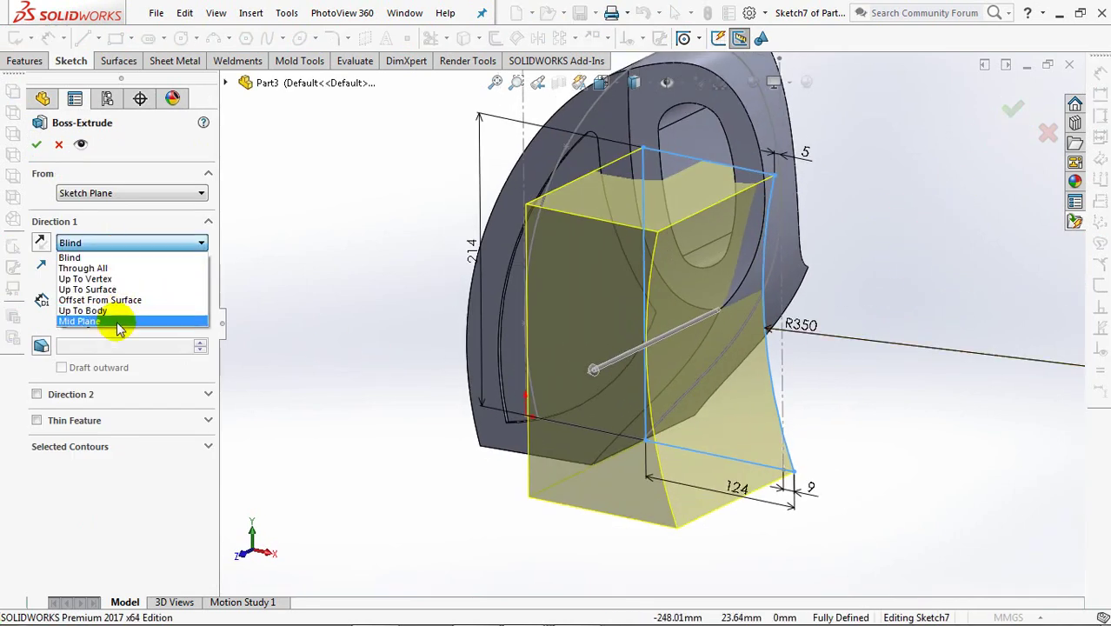
left_click(113, 315)
type("117")
key("Return")
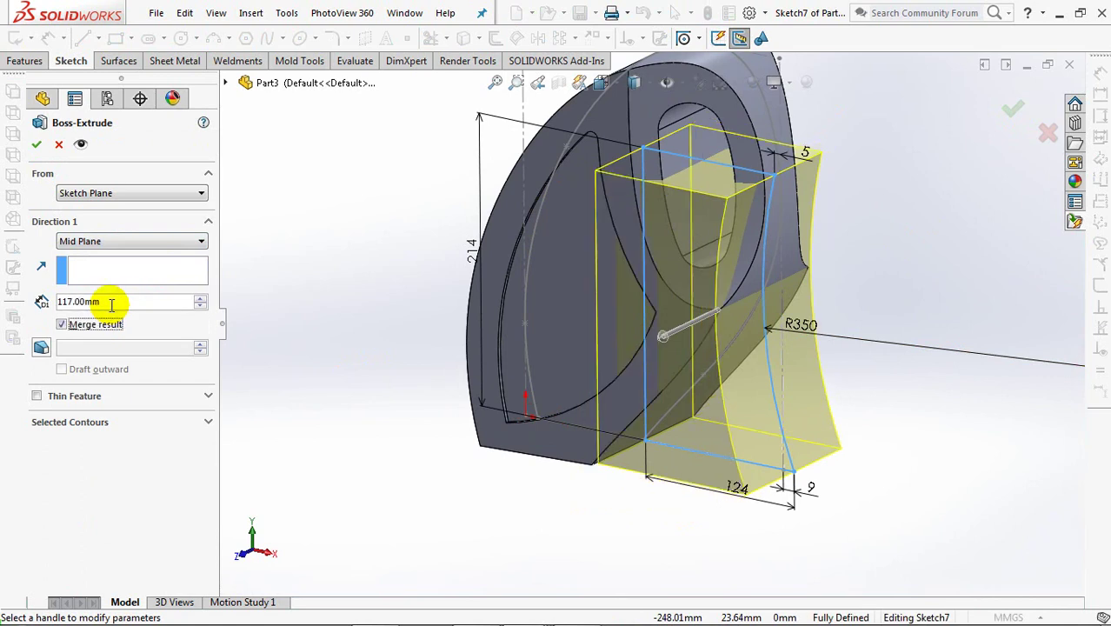
left_click(37, 149)
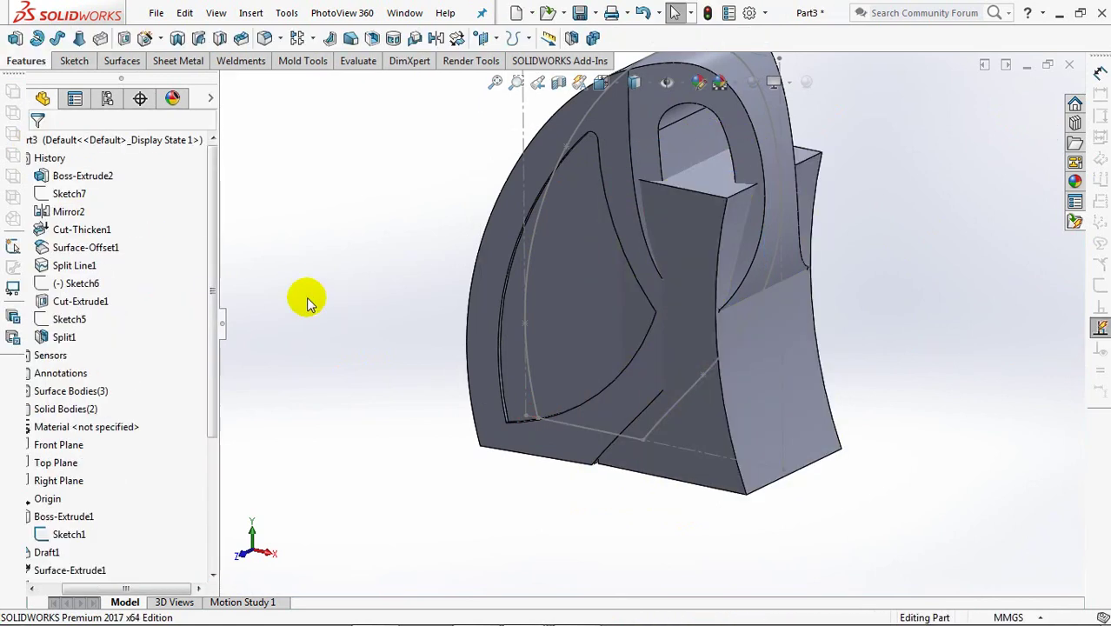
Hide the jug body so only the new block is shown
left_click_drag(117, 591, 89, 439)
left_click(87, 534)
left_click(529, 336)
left_click(605, 291)
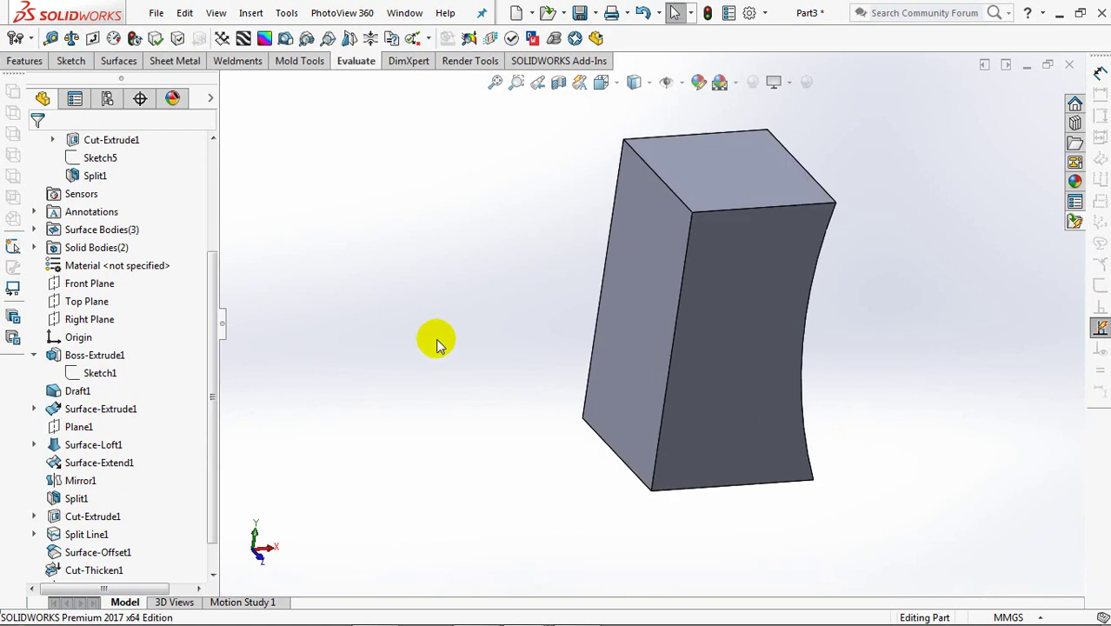
left_click(27, 63)
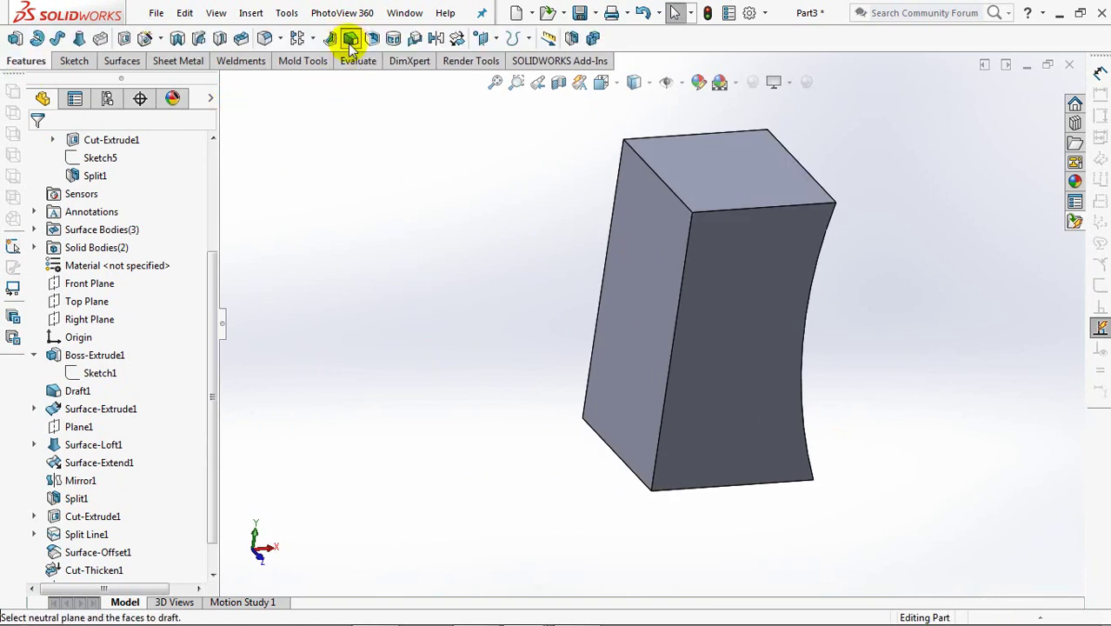
Draft the block's front and right faces 5° about the left face as neutral plane
left_click(351, 38)
left_click(646, 305)
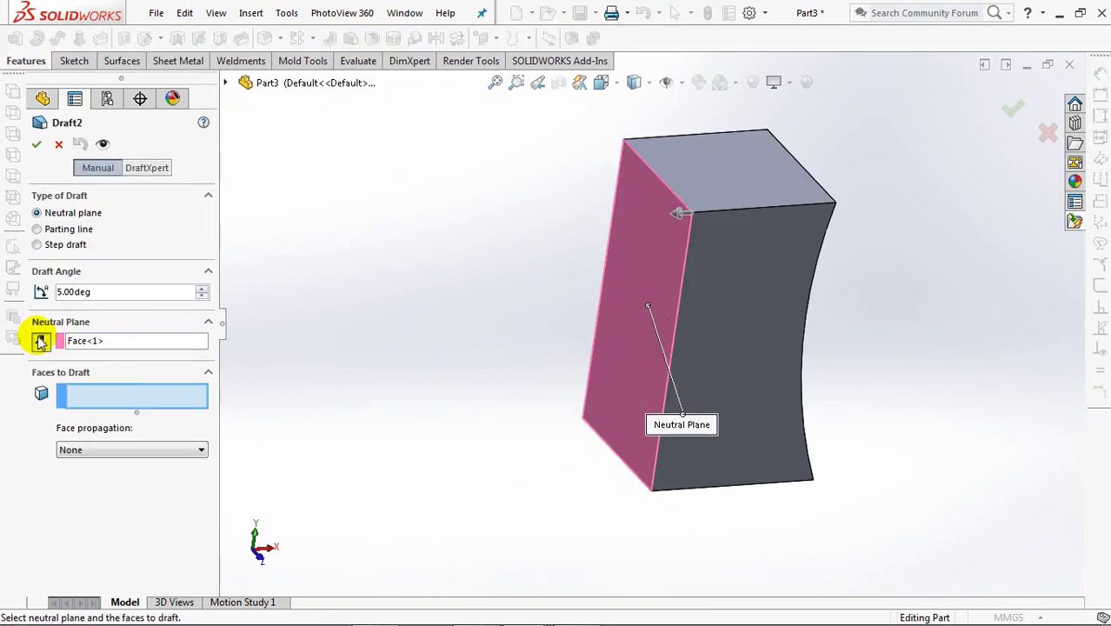
left_click(726, 337)
middle_click_drag(687, 303, 588, 417)
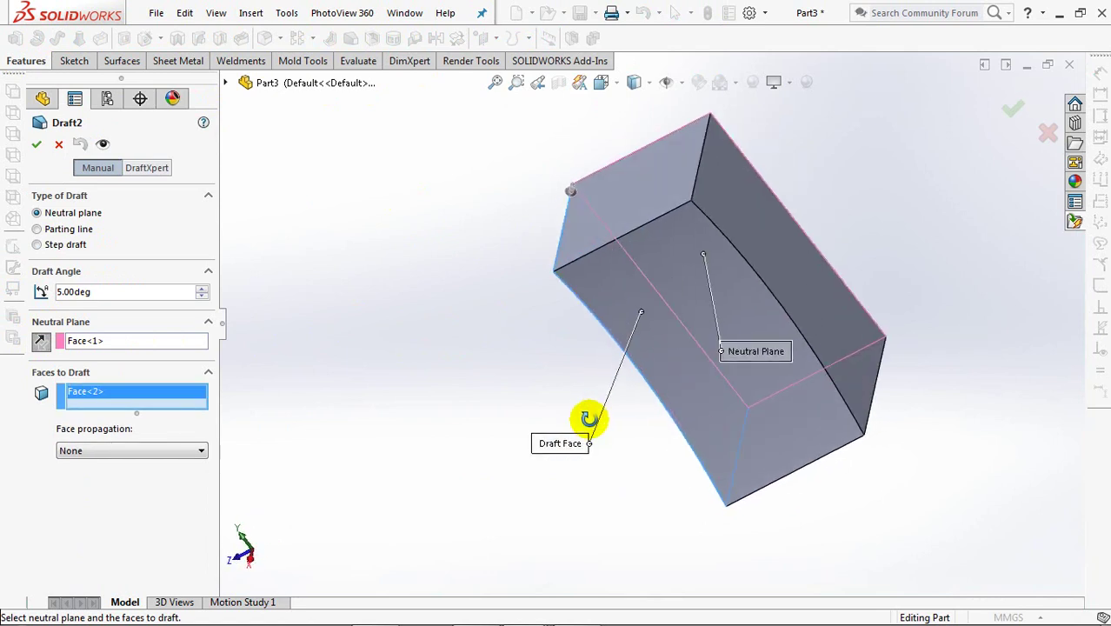
left_click(818, 308)
middle_click_drag(671, 341, 707, 449)
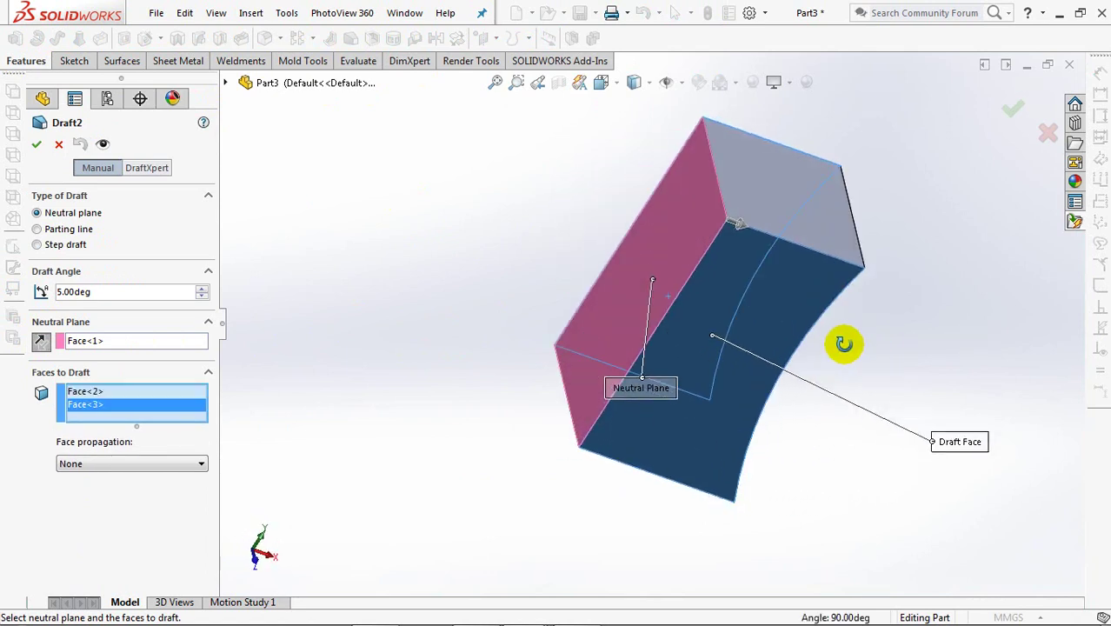
left_click(37, 147)
mouse_move(451, 281)
middle_mouse_down()
mouse_move(471, 305)
mouse_move(470, 232)
middle_mouse_up()
middle_click_drag(374, 229, 368, 213)
Add a full round fillet across front, curved center and right faces of the block
key("f")
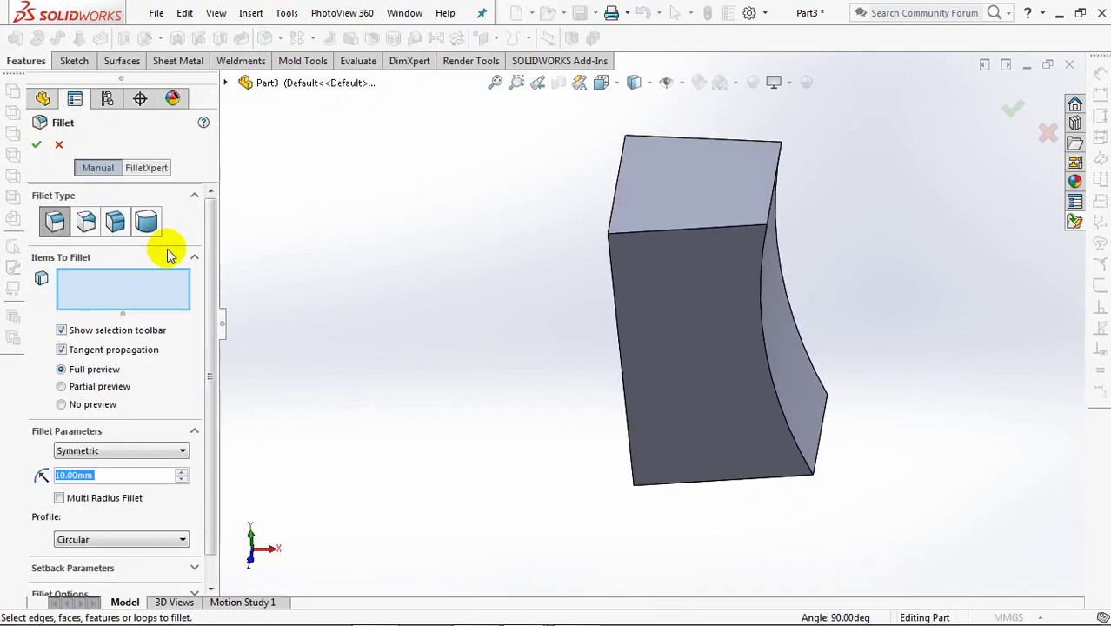
left_click(146, 223)
left_click(687, 344)
left_click(142, 313)
mouse_move(418, 340)
middle_mouse_down()
mouse_move(479, 355)
mouse_move(762, 314)
middle_mouse_up()
left_click(763, 314)
left_click(146, 360)
mouse_move(509, 410)
middle_mouse_down()
mouse_move(372, 451)
mouse_move(402, 506)
middle_mouse_up()
left_click(812, 306)
mouse_move(812, 306)
middle_mouse_down()
mouse_move(869, 290)
mouse_move(946, 148)
mouse_move(1003, 148)
middle_mouse_up()
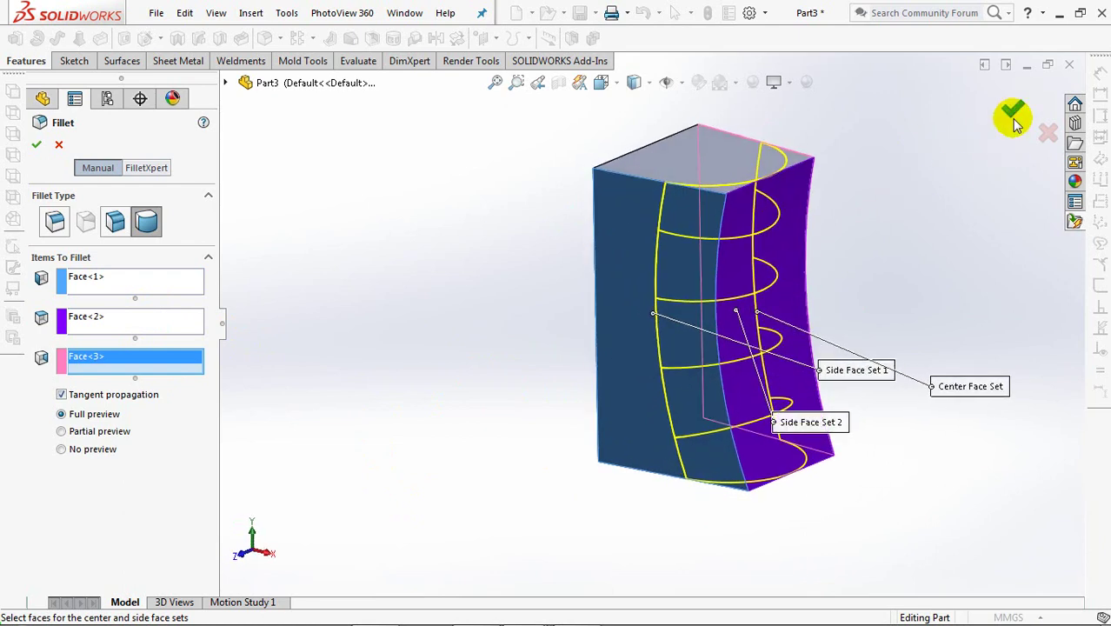
key("Return")
mouse_move(924, 186)
middle_mouse_down()
mouse_move(853, 325)
mouse_move(957, 256)
mouse_move(873, 322)
mouse_move(854, 316)
middle_mouse_up()
Show the hidden jug body Mirror2 again from the Solid Bodies folder
middle_click_drag(867, 258, 858, 312, "ctrl")
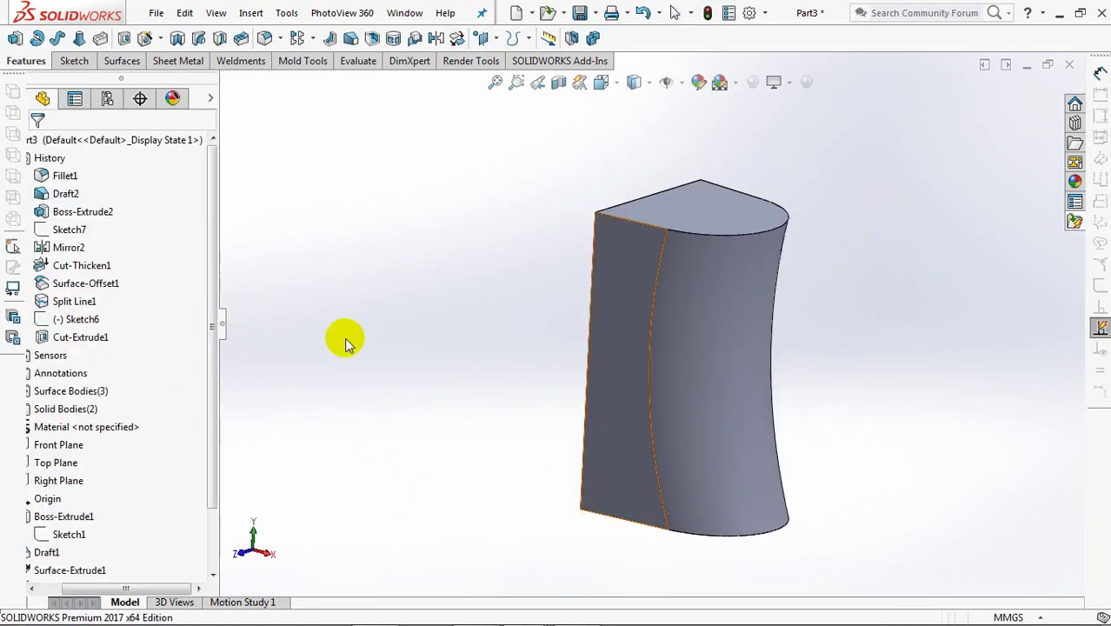
left_click_drag(127, 589, 96, 589)
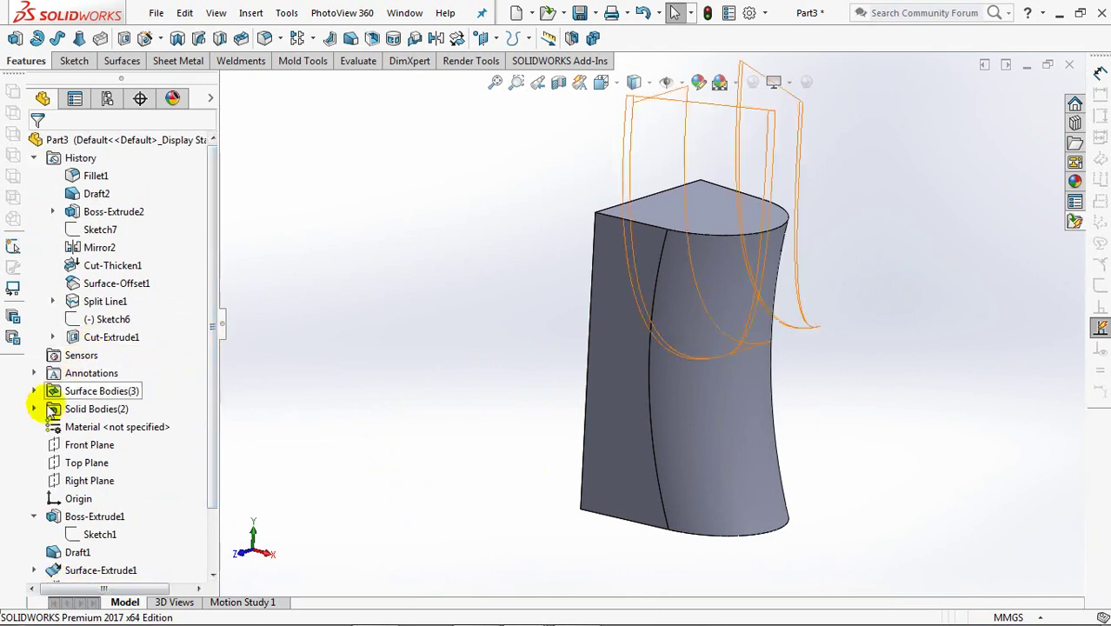
left_click(34, 409)
left_click(82, 426)
left_click(89, 408)
left_click(323, 355)
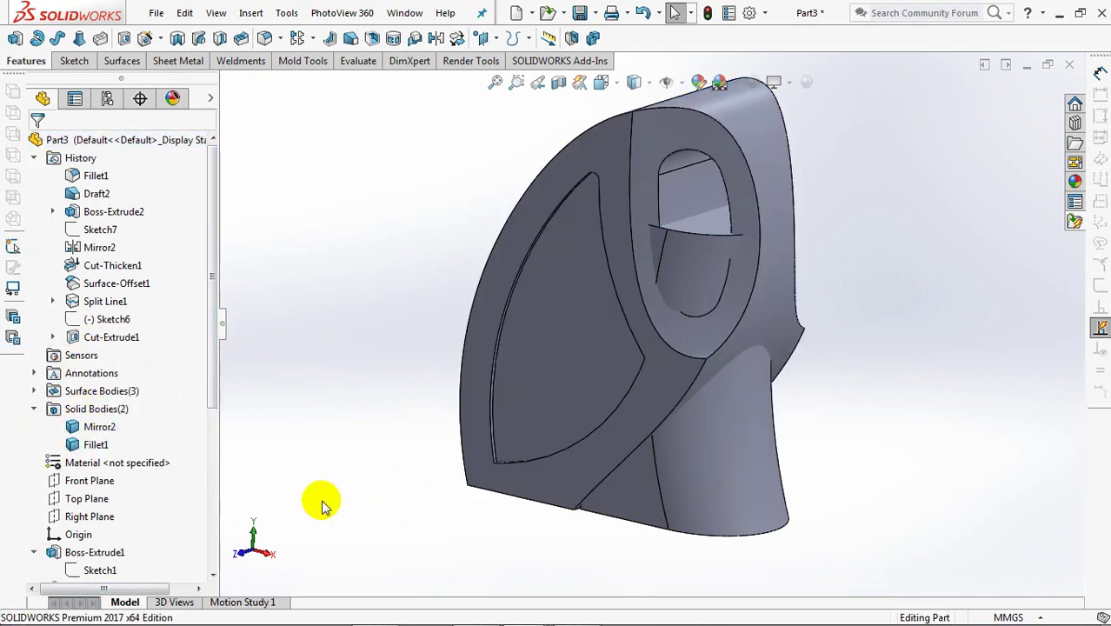
Apply Mold Tools Move Face to the spout block face beside the thin edge
middle_click_drag(317, 441, 376, 424)
middle_click_drag(559, 519, 584, 480)
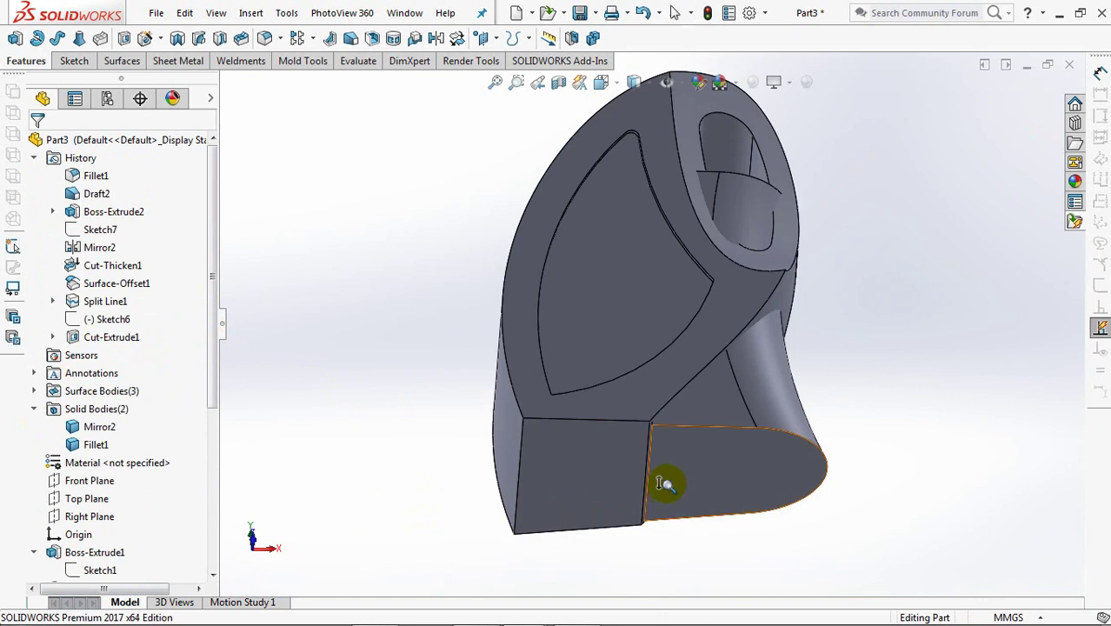
scroll(665, 495, "down", 5)
mouse_move(734, 302)
middle_mouse_down()
mouse_move(796, 459)
mouse_move(795, 495)
mouse_move(789, 435)
mouse_move(707, 421)
mouse_move(743, 408)
middle_mouse_up()
scroll(797, 342, "down", 2)
scroll(776, 332, "down", 3)
scroll(793, 352, "down", 2)
left_click(303, 63)
left_click(253, 38)
left_click(789, 397)
left_click(35, 145)
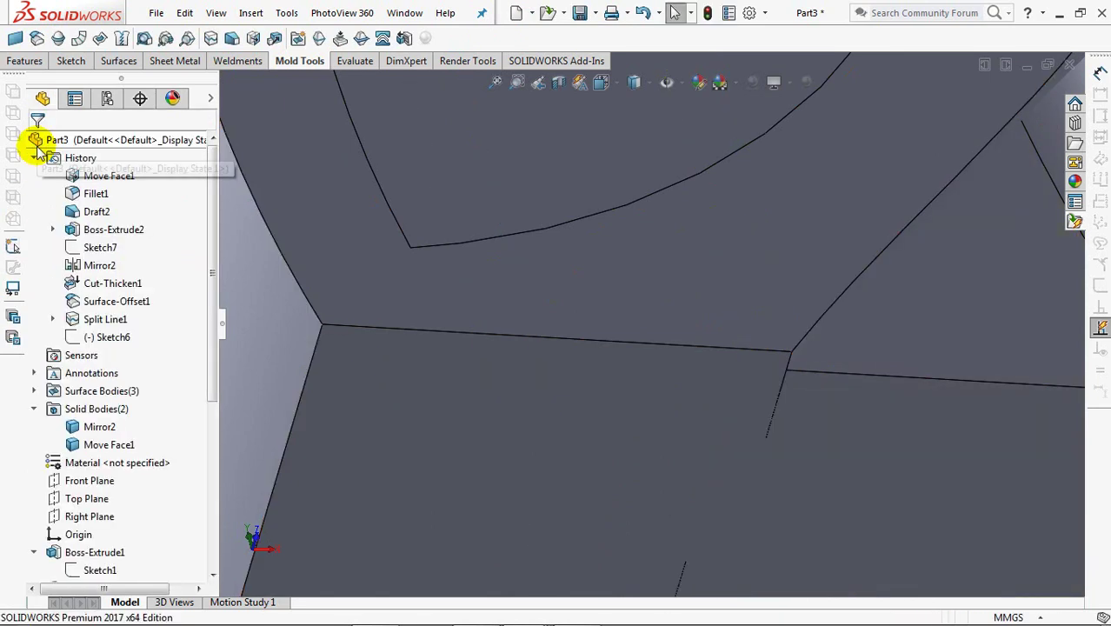
Orbit out to show the whole model with its top hole, and begin a Split
middle_click_drag(719, 285, 677, 348)
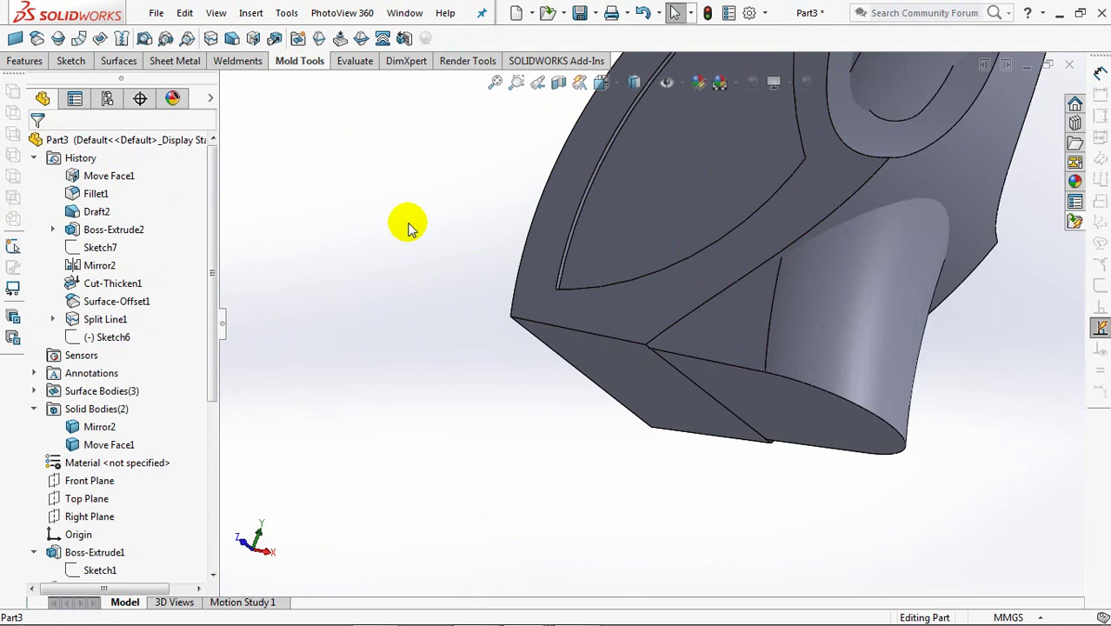
middle_click_drag(410, 227, 330, 356)
left_click(26, 69)
left_click(572, 38)
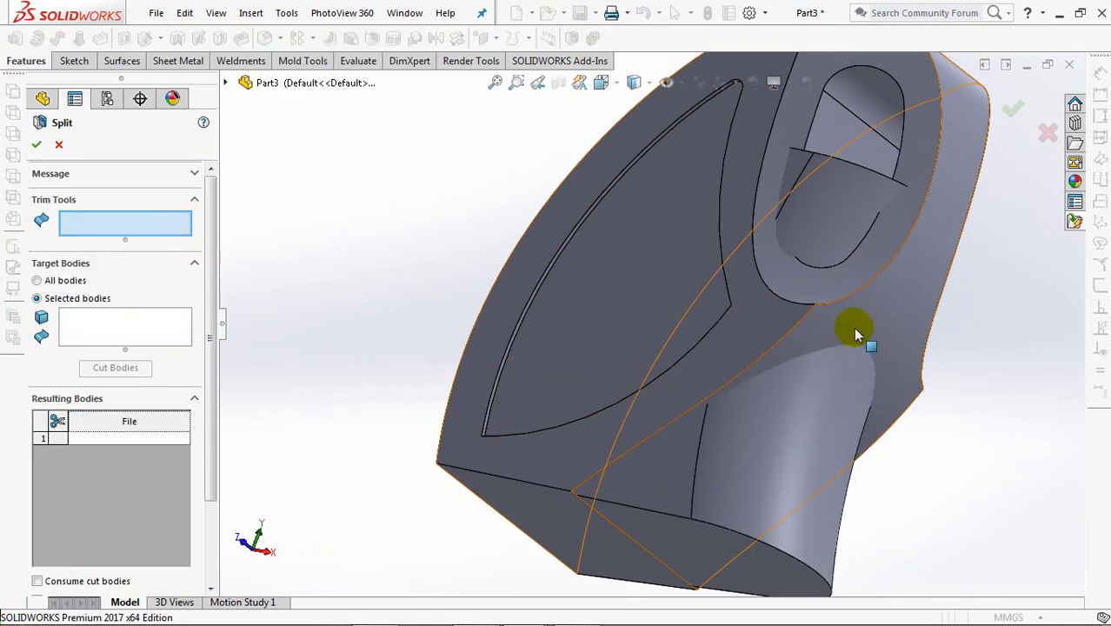
Split Move Face1 with the jug face as trim tool, keeping cut body 2
left_click(854, 330)
middle_click_drag(818, 310, 701, 228)
left_click(137, 330)
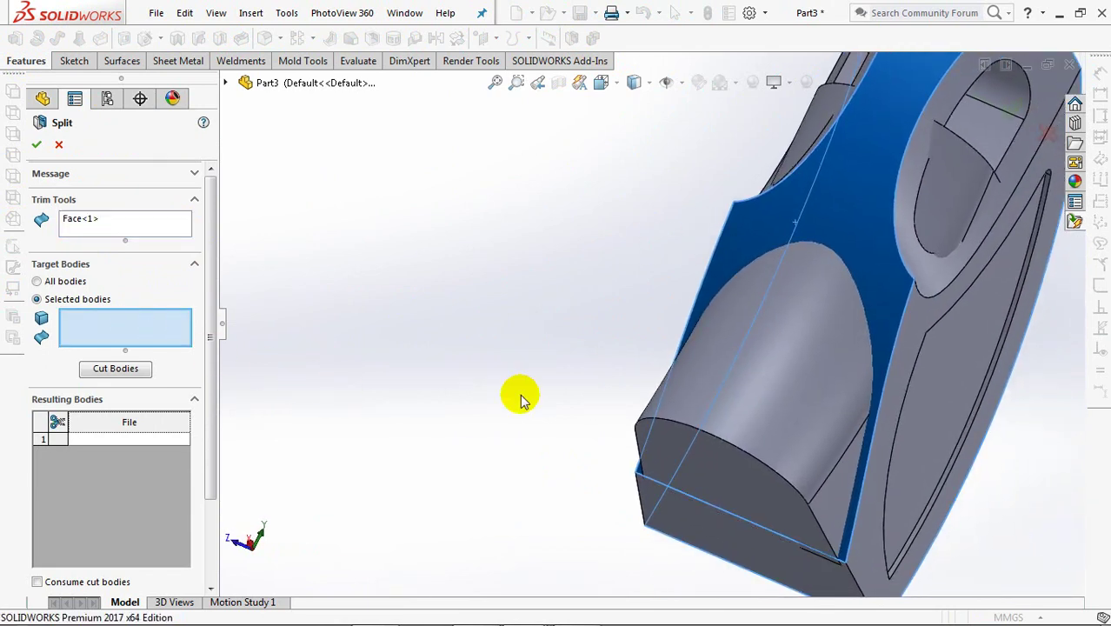
left_click(801, 356)
left_click(115, 369)
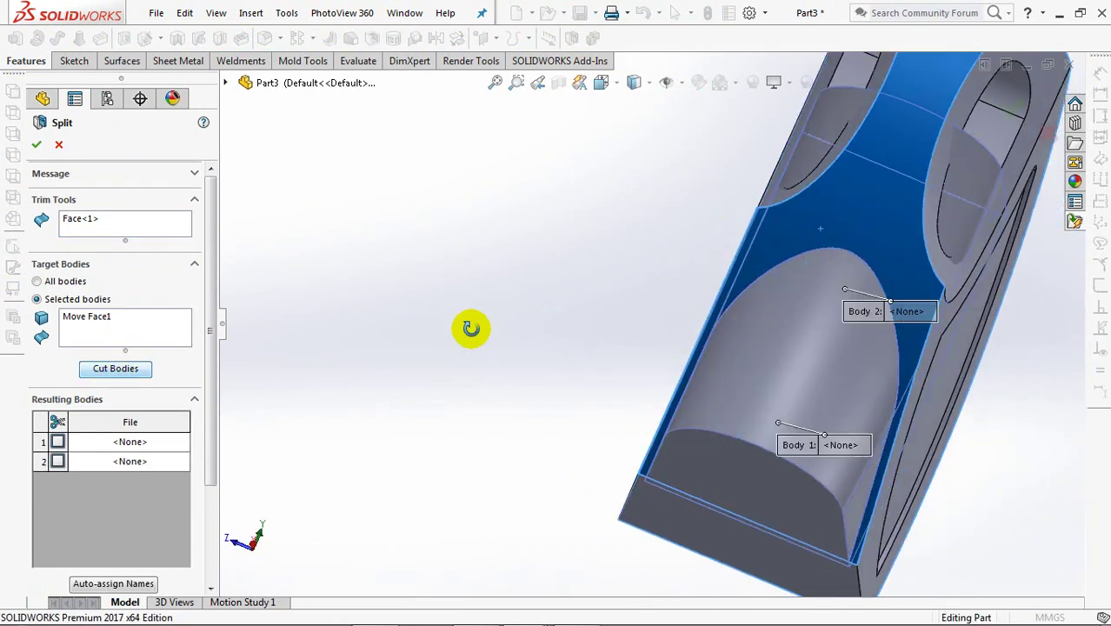
left_click(850, 135)
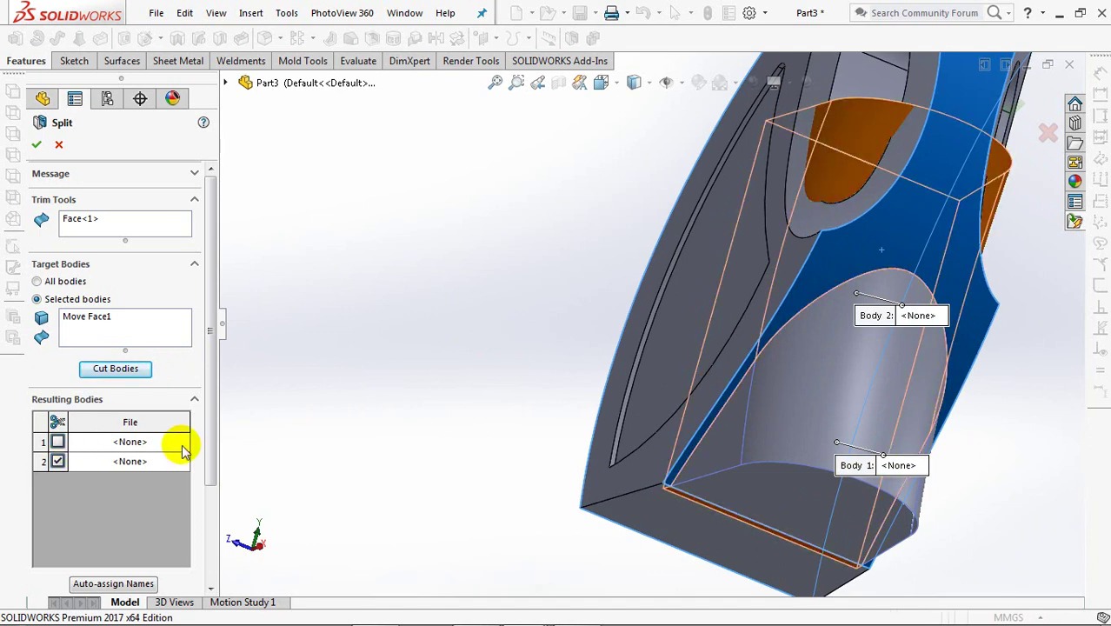
scroll(211, 486, "down", 2)
left_click(37, 147)
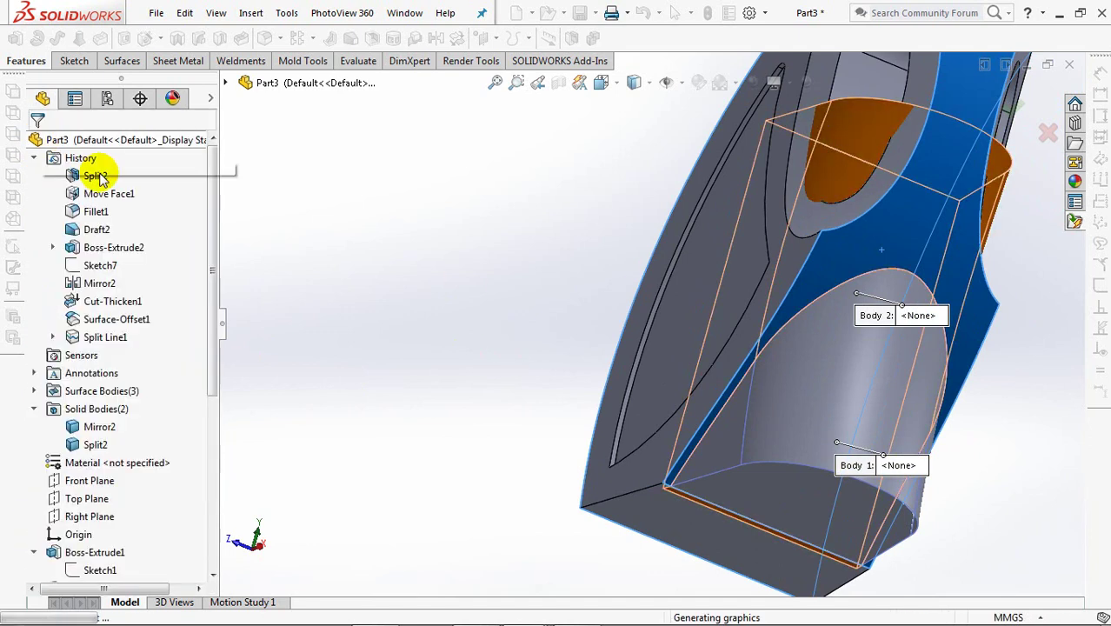
Combine Mirror2 and Split2 with Add into one solid body
left_click(593, 37)
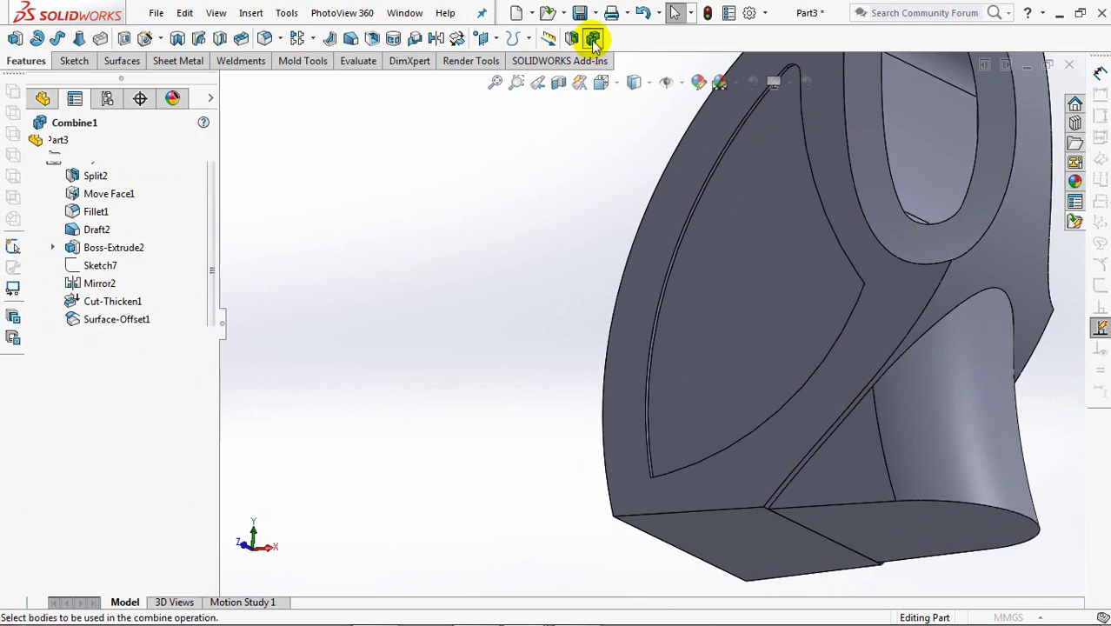
left_click(789, 367)
left_click(986, 454)
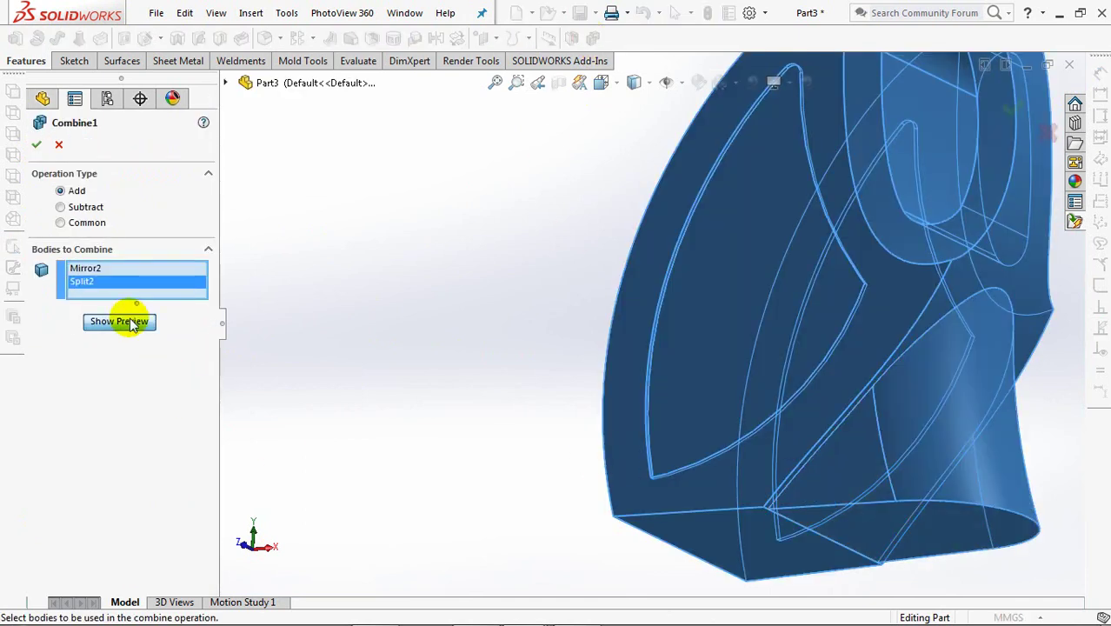
left_click(132, 323)
key("Return")
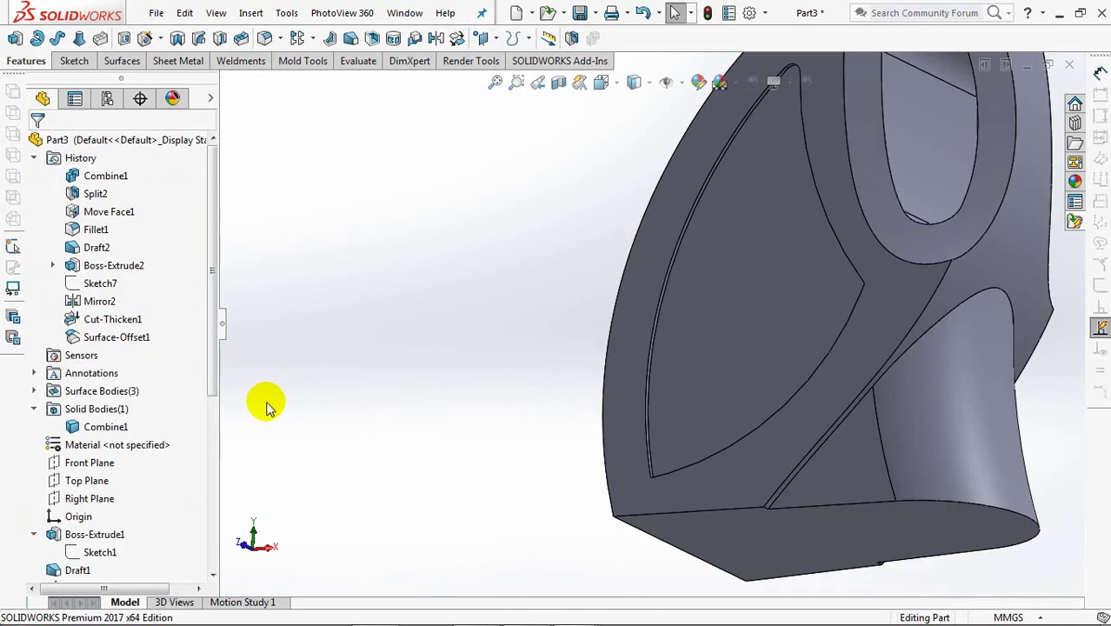
left_click(76, 487)
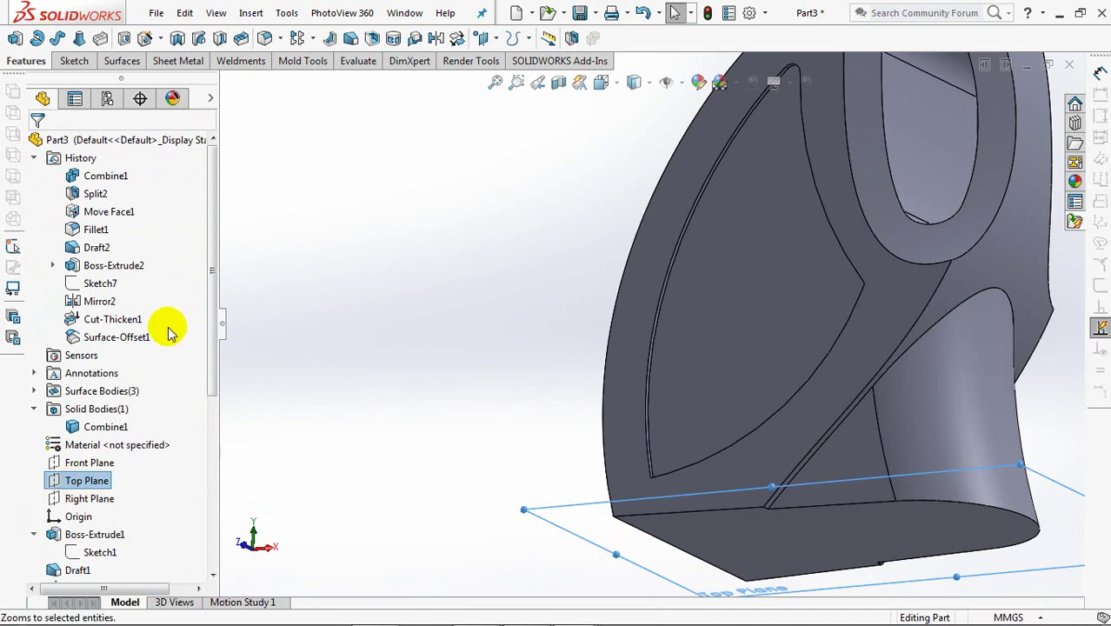
Start a sketch on the Top Plane and view it Normal To
left_click(15, 39)
left_click_drag(206, 372, 214, 439)
left_click(98, 462)
left_click(376, 369)
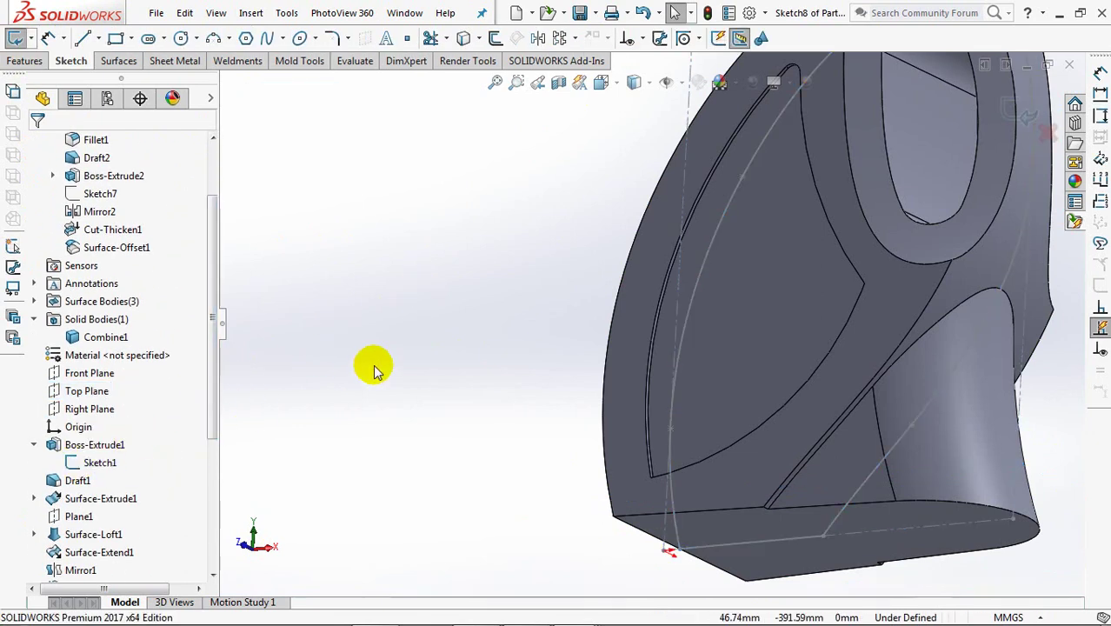
key("ctrl+8")
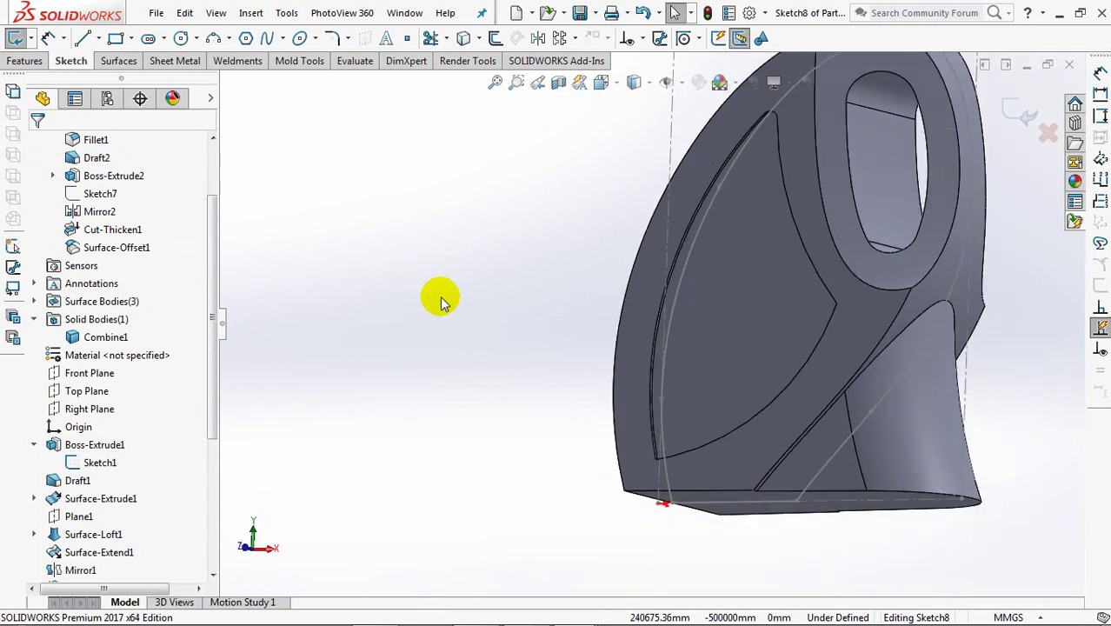
Draw a centre rectangle centred on the part's left edge
left_click(132, 39)
left_click(170, 80)
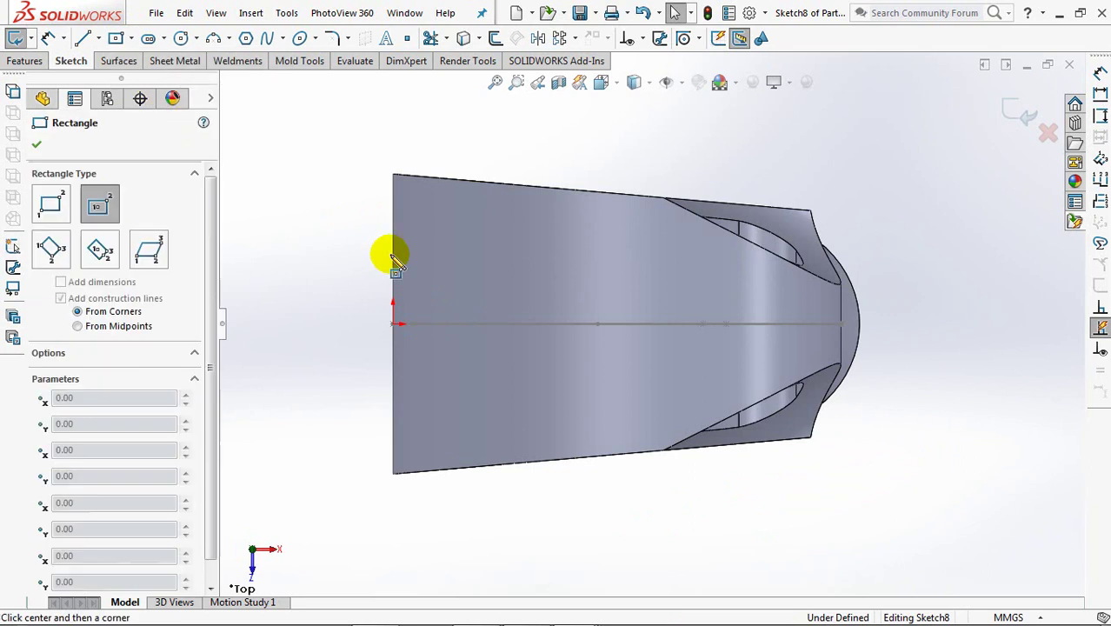
left_click(498, 323)
left_click(393, 233)
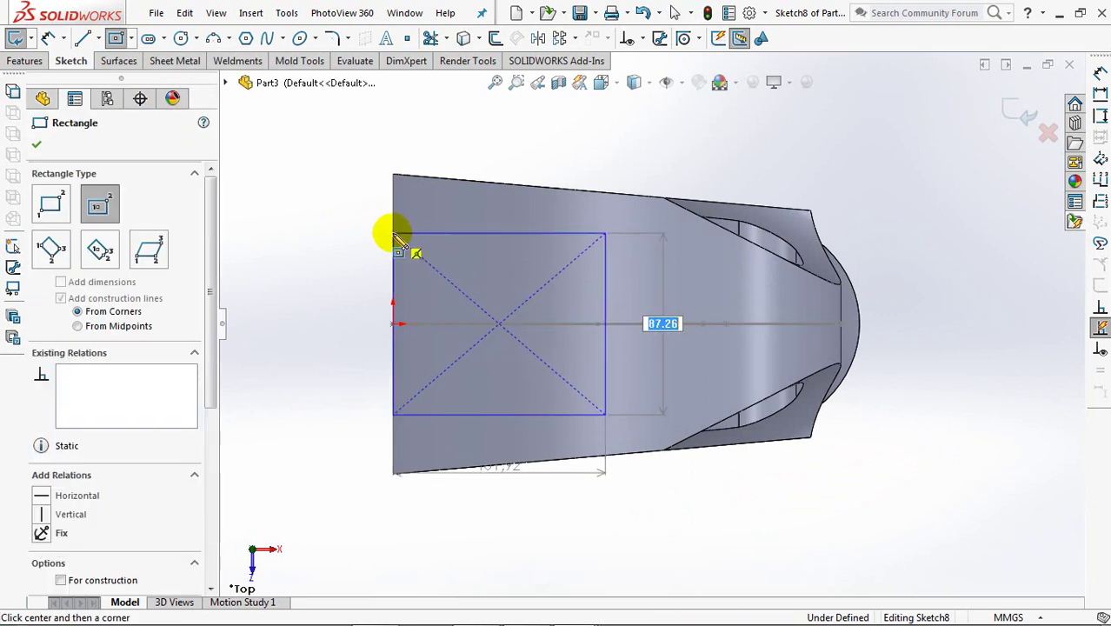
right_click(396, 231)
key("Escape")
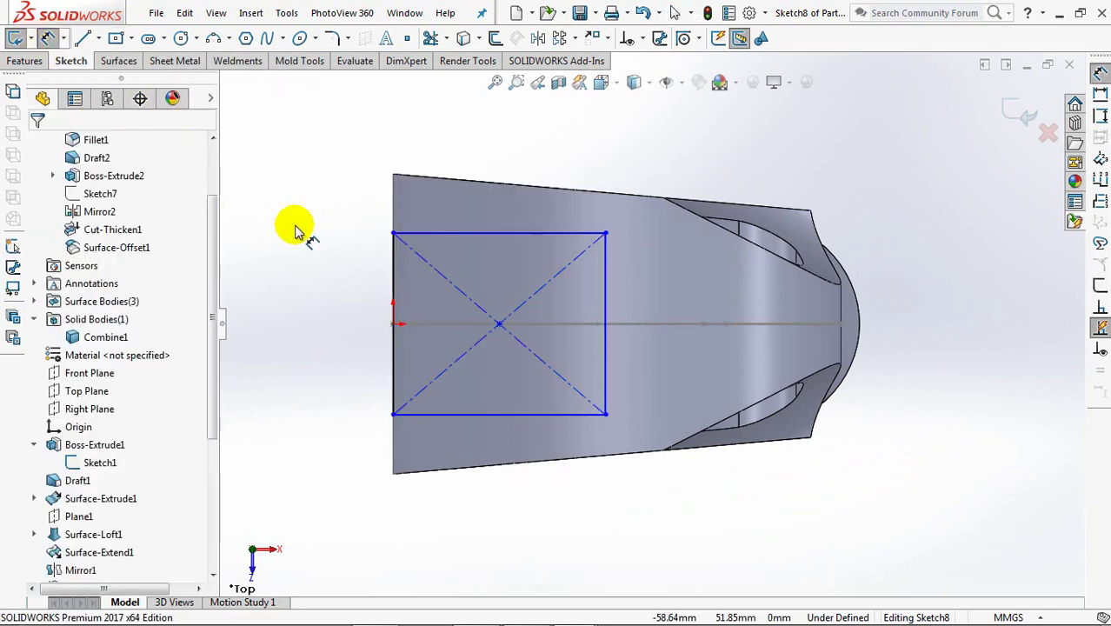
Dimension the rectangle 100 mm high and 120 mm wide
left_click(398, 269)
left_click(341, 315)
type("100")
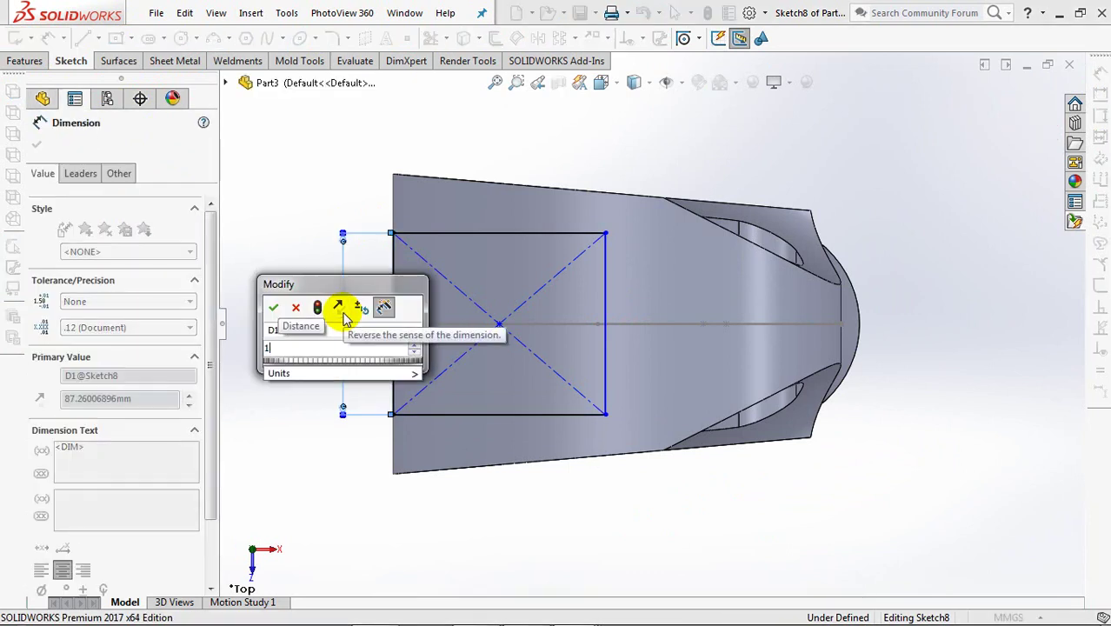
left_click(274, 307)
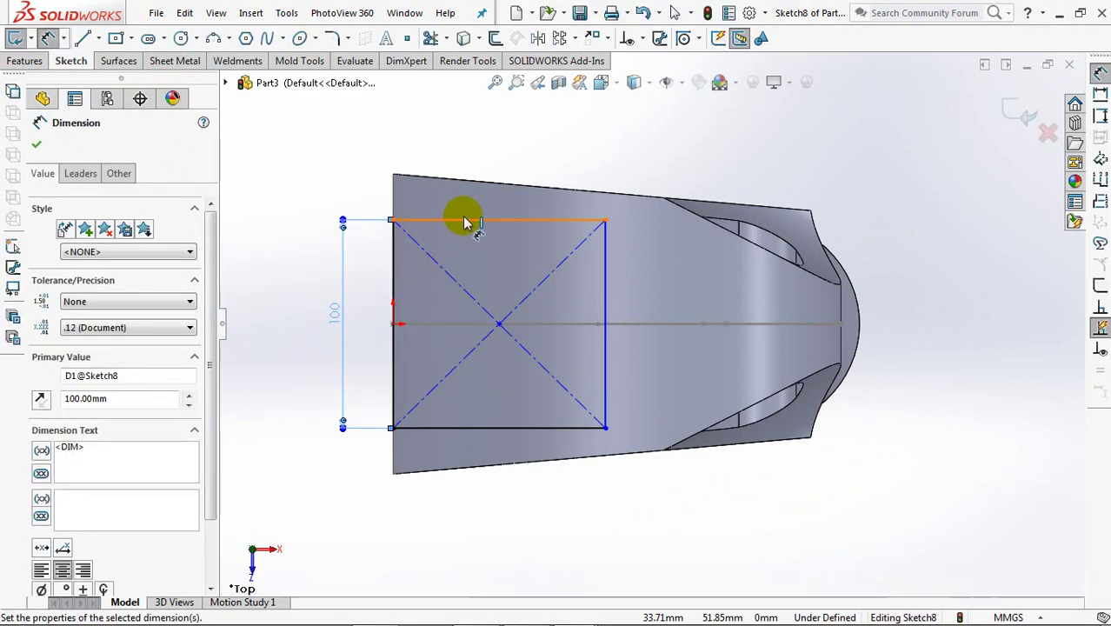
left_click(464, 220)
left_click(485, 155)
type("12")
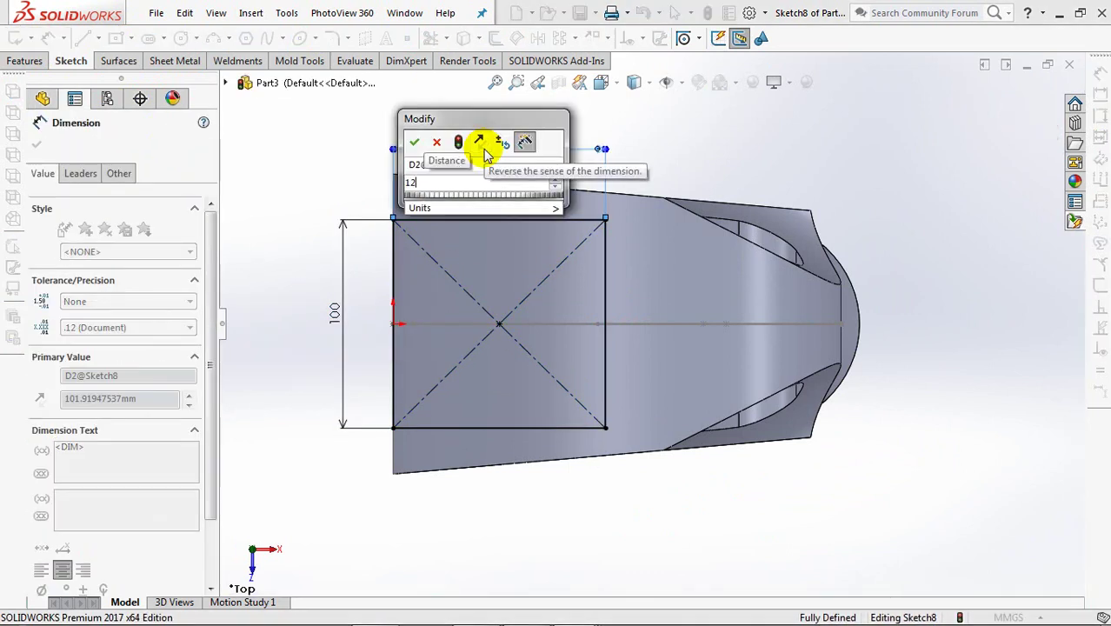
type("0")
left_click(413, 144)
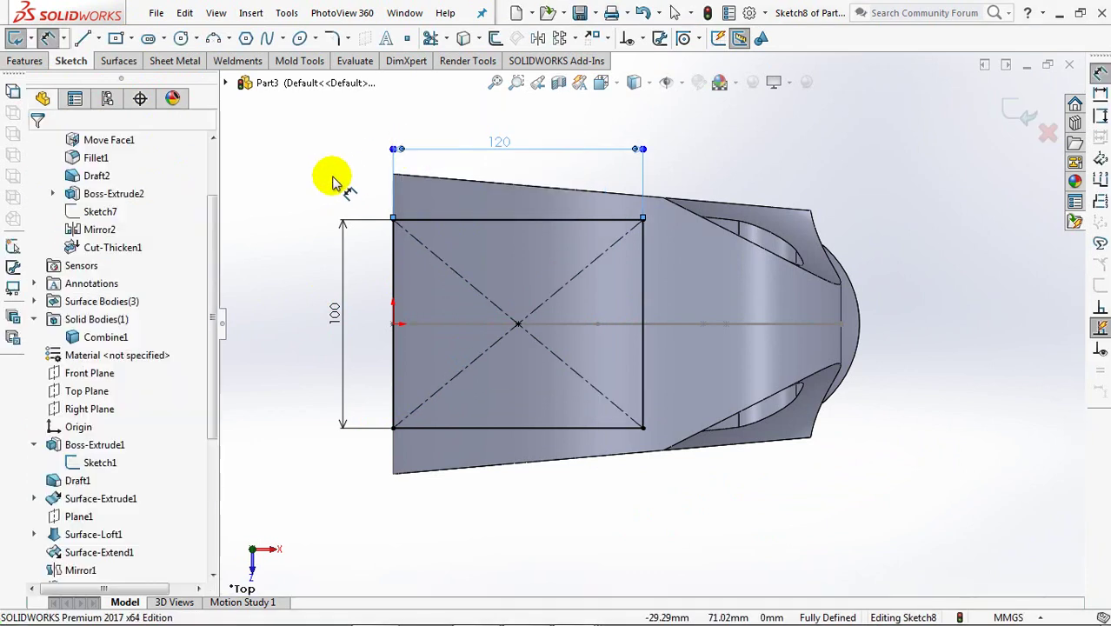
Start an Extruded Boss/Base from the rectangle and preview it in 3D
mouse_move(417, 377)
middle_mouse_down()
mouse_move(451, 304)
mouse_move(421, 296)
middle_mouse_up()
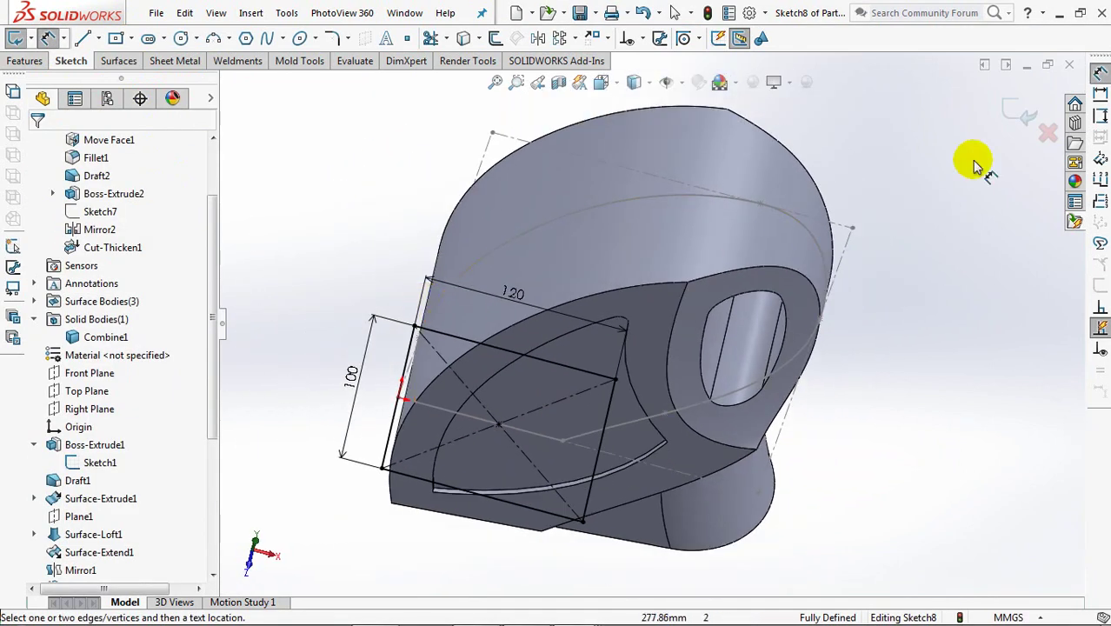
left_click(1013, 108)
middle_click_drag(945, 181, 915, 270)
left_click(137, 194)
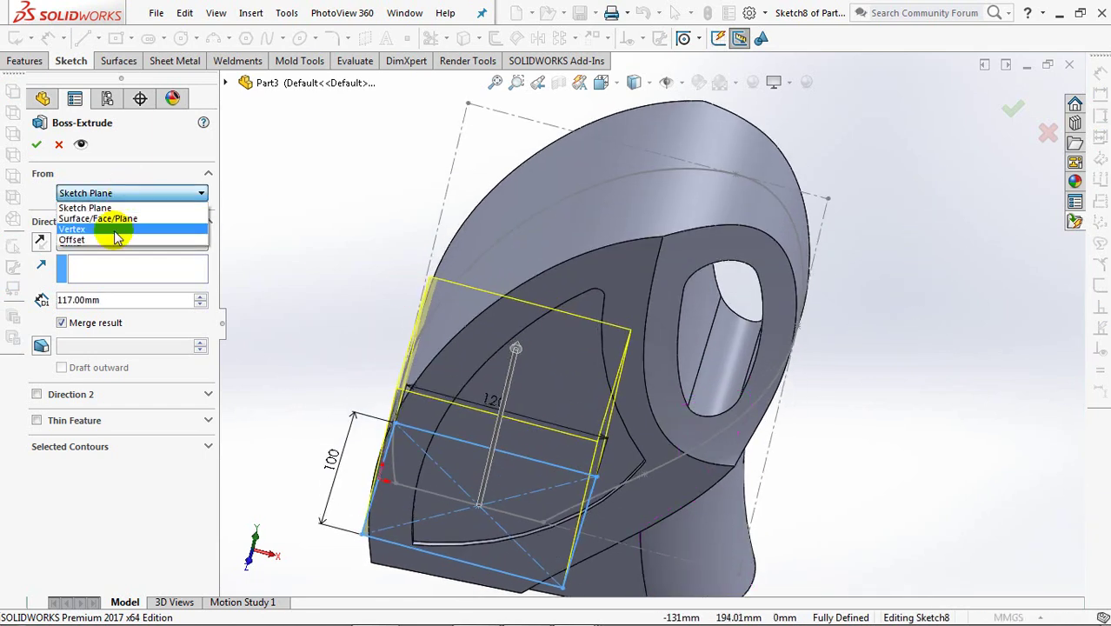
Extrude from vertex Point4@Sketch1 up to body Combine1, reversed, with Merge unchecked
left_click(116, 230)
left_click(467, 104)
left_click(40, 269)
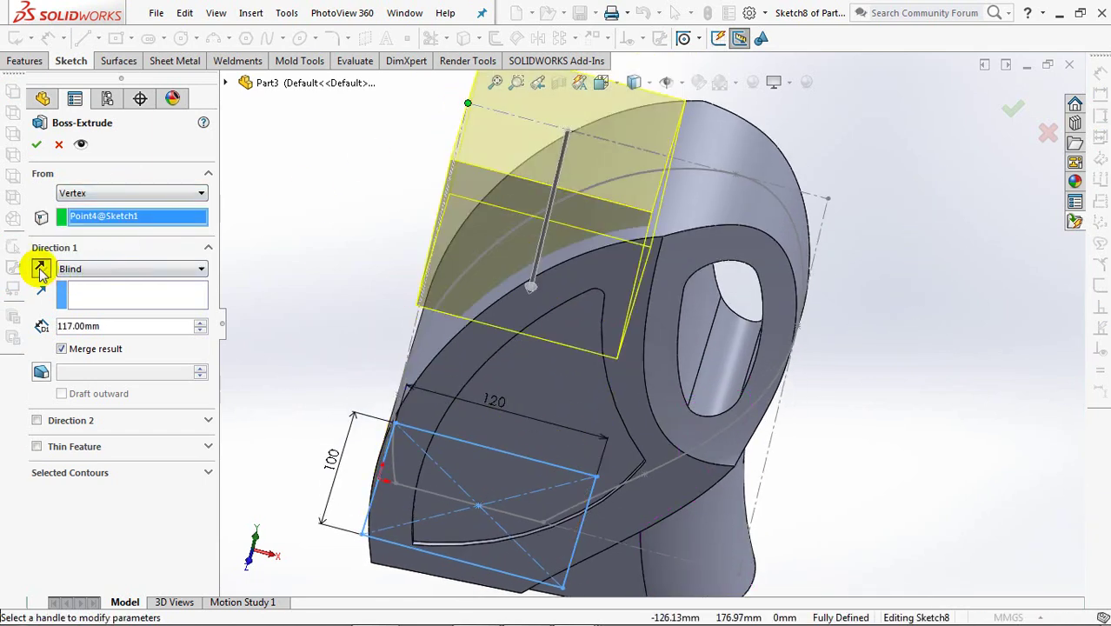
left_click(174, 269)
left_click(165, 341)
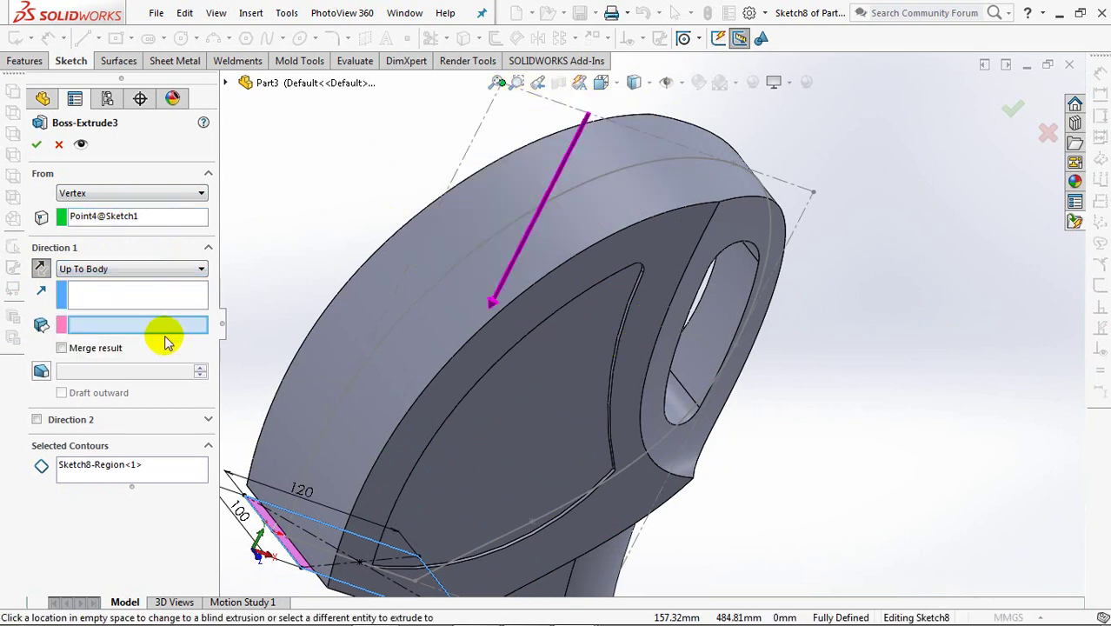
left_click(380, 406)
left_click(39, 271)
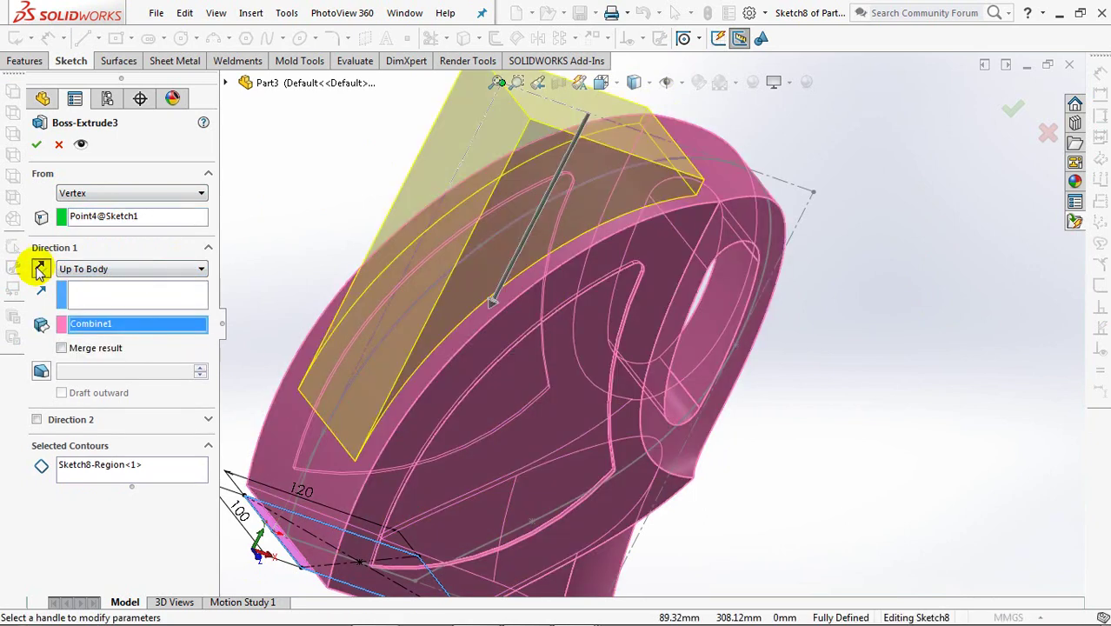
left_click(38, 146)
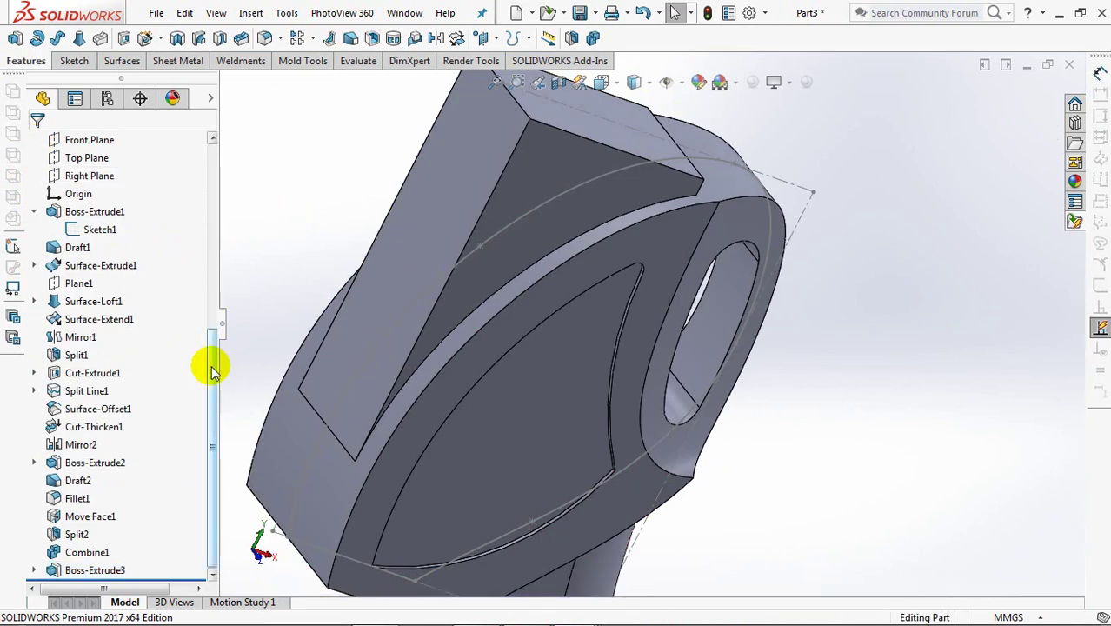
left_click_drag(213, 369, 210, 178)
On the Front Plane, sketch three connected lines ending past the jug's curved top
left_click(82, 462)
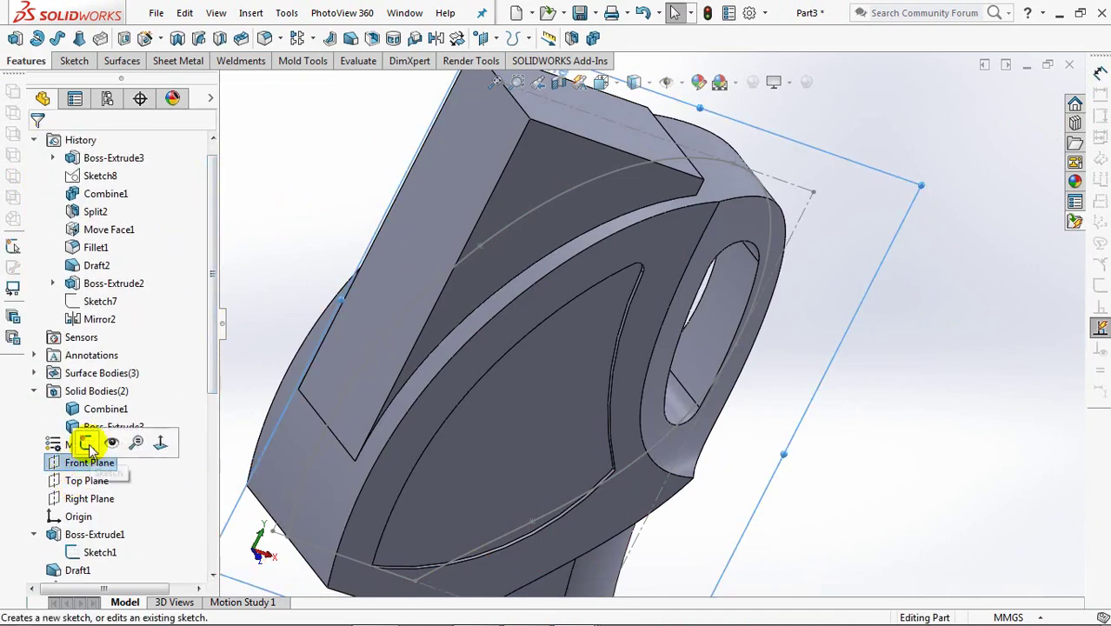
left_click(88, 445)
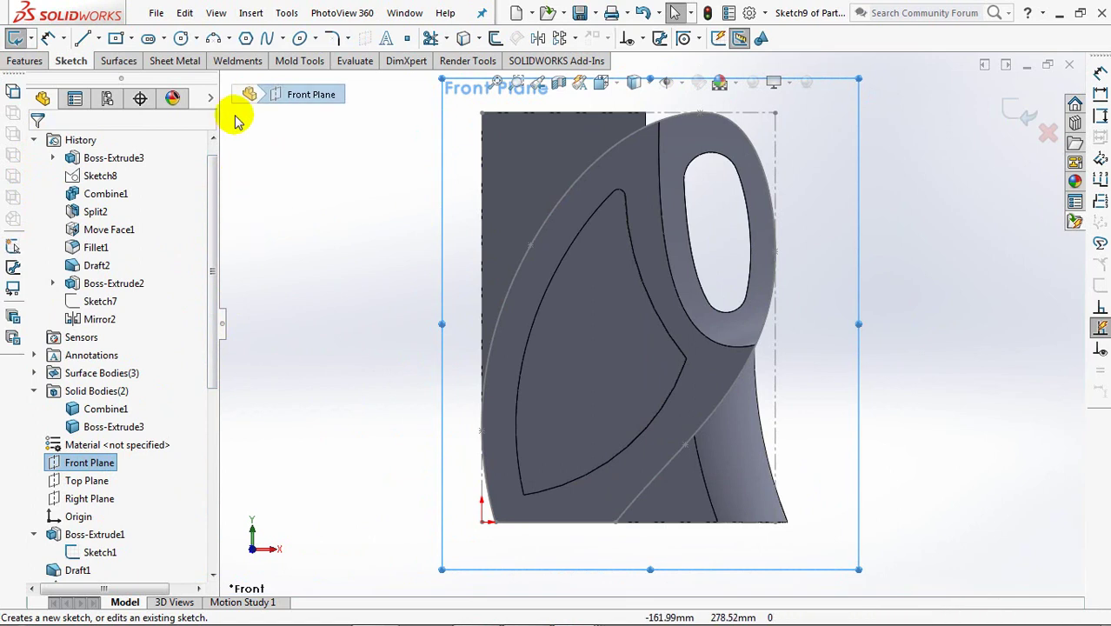
left_click(82, 40)
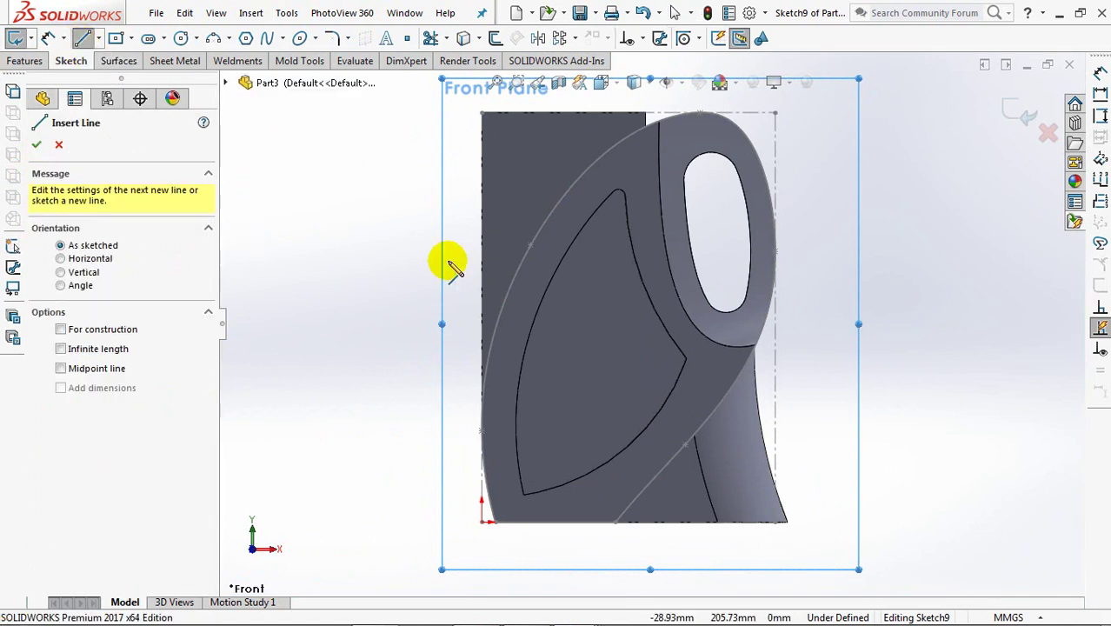
left_click(492, 323)
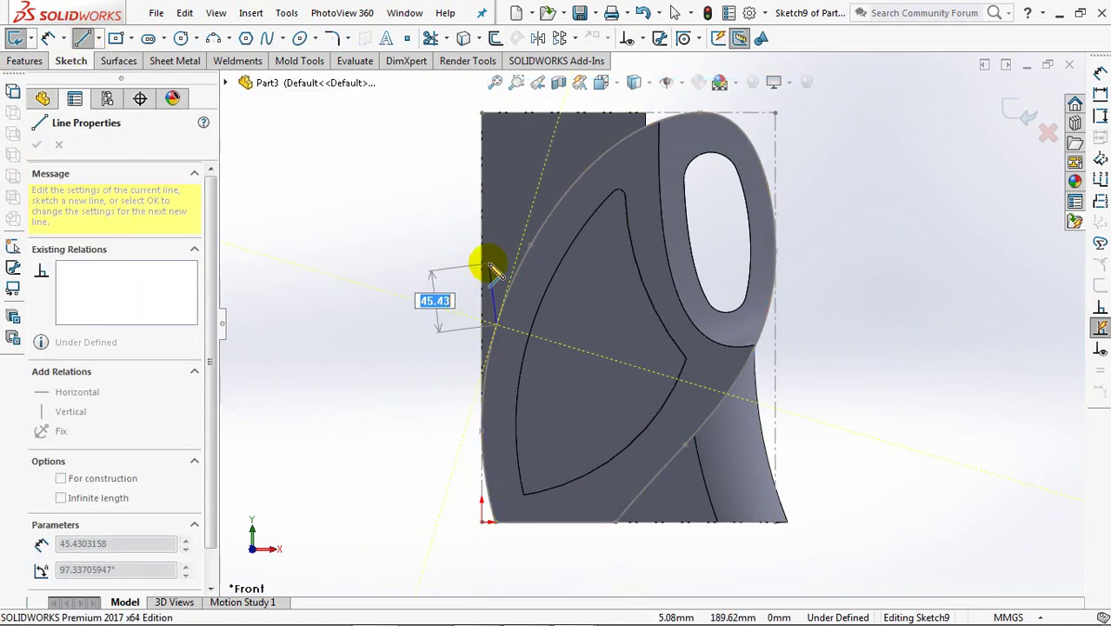
left_click(491, 219)
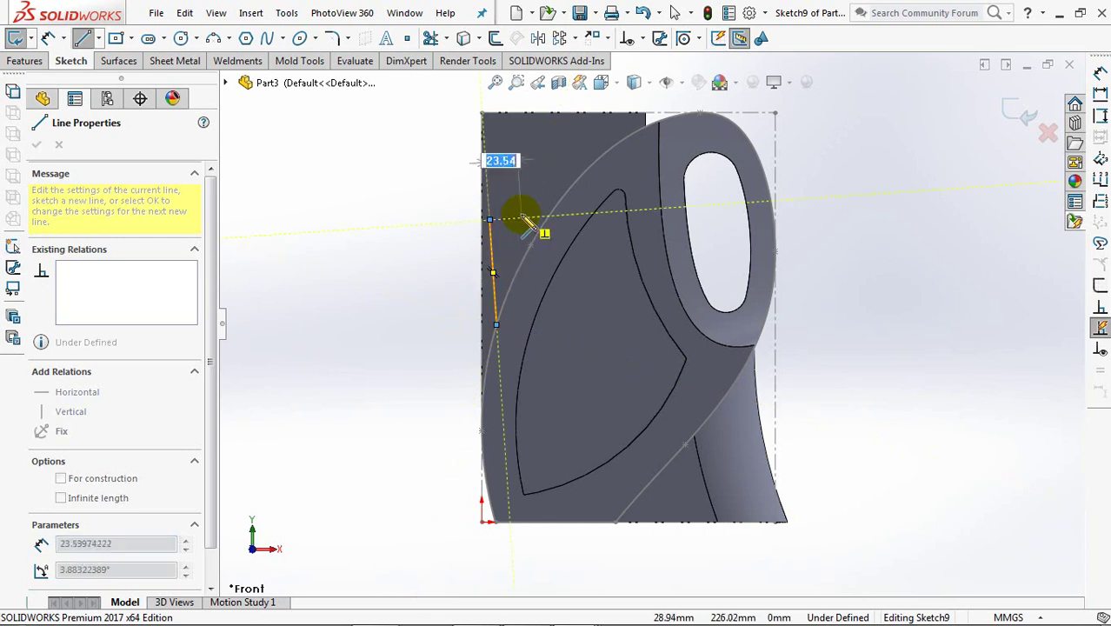
left_click(527, 218)
middle_click_drag(587, 154, 627, 161)
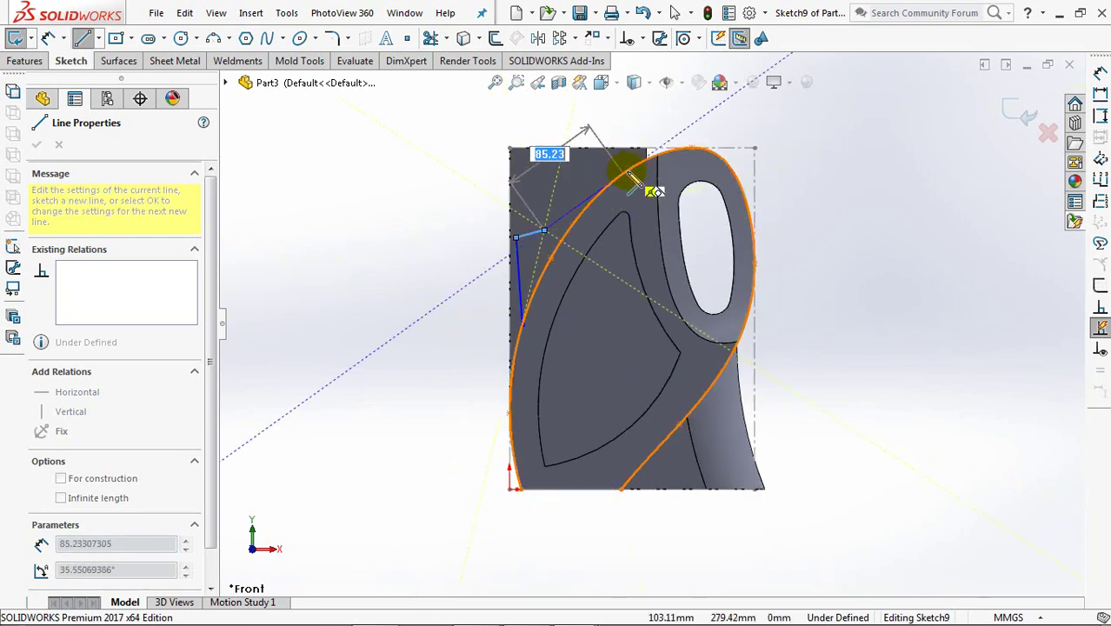
left_click(684, 132)
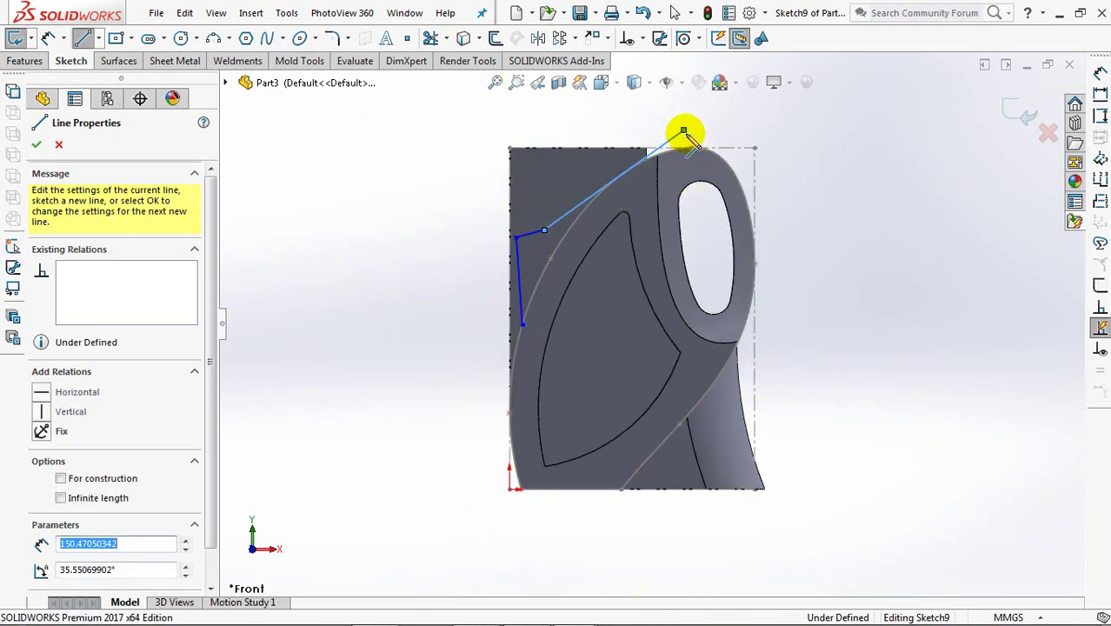
right_click(684, 134)
left_click(703, 146)
Make the long line tangent to Sketch1's spline outline
mouse_move(519, 113)
middle_mouse_down("ctrl")
mouse_move(459, 136)
mouse_move(342, 276)
middle_mouse_up("ctrl")
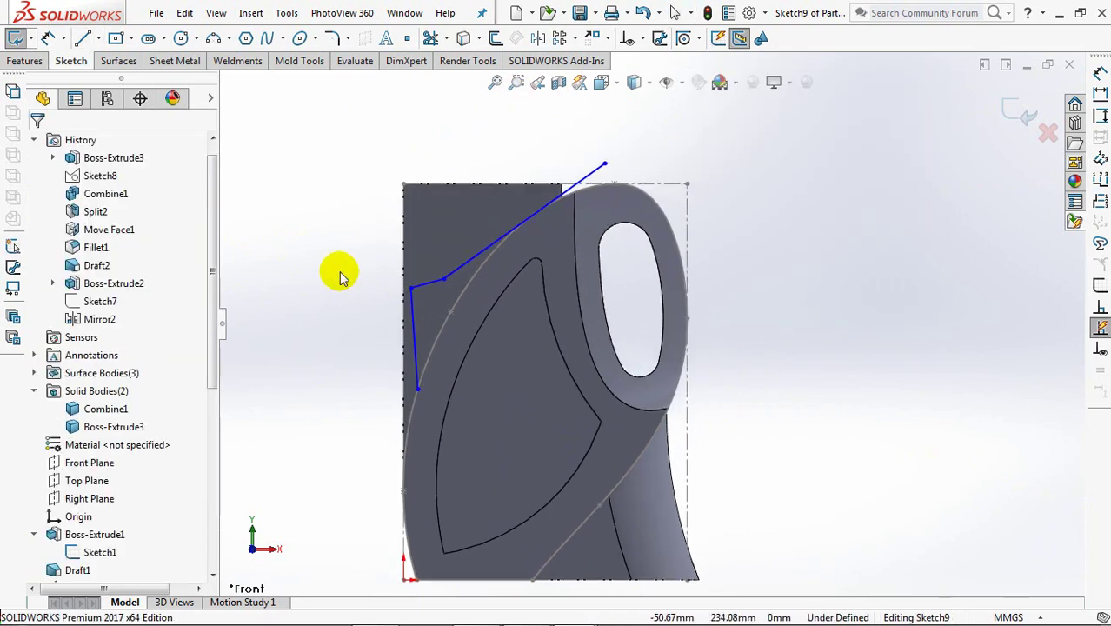
left_click(641, 41)
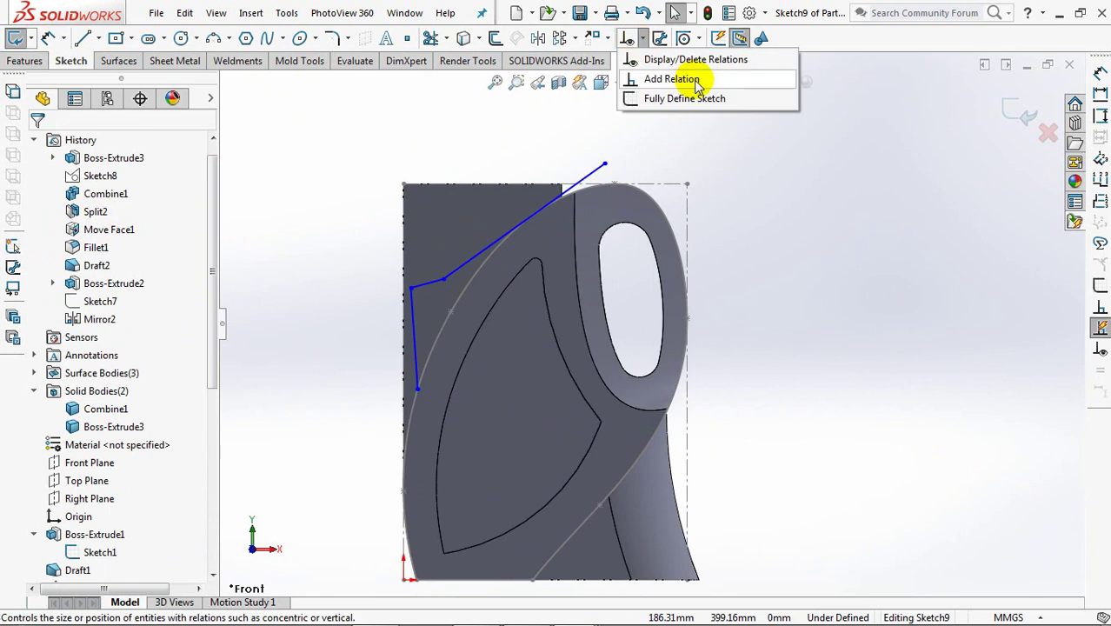
left_click(669, 76)
left_click(587, 175)
left_click(491, 255)
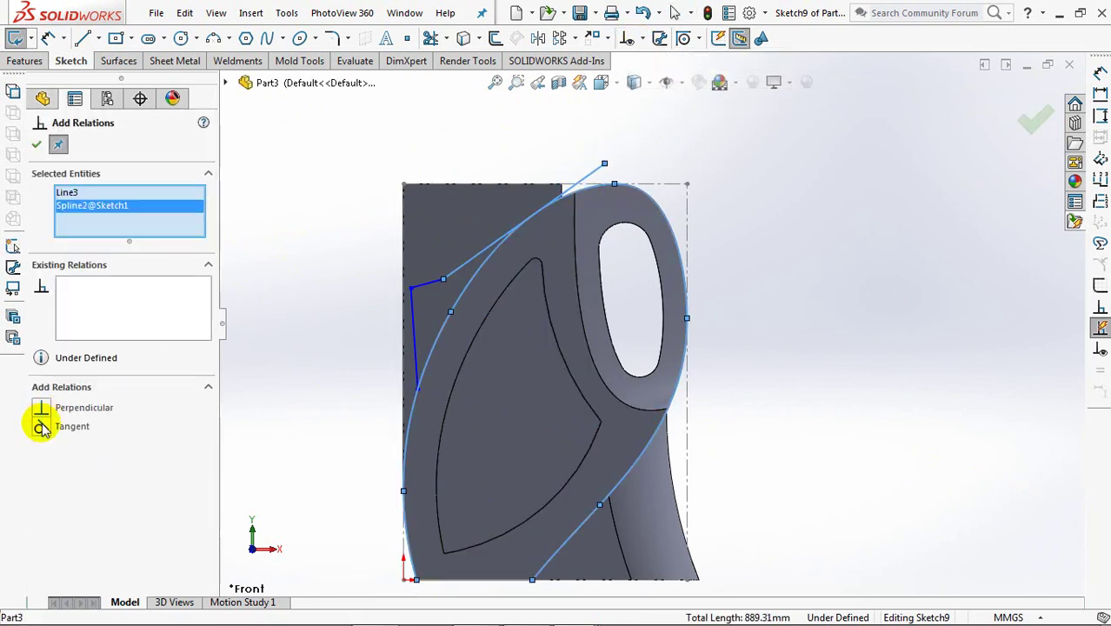
left_click(308, 137)
left_click(48, 39)
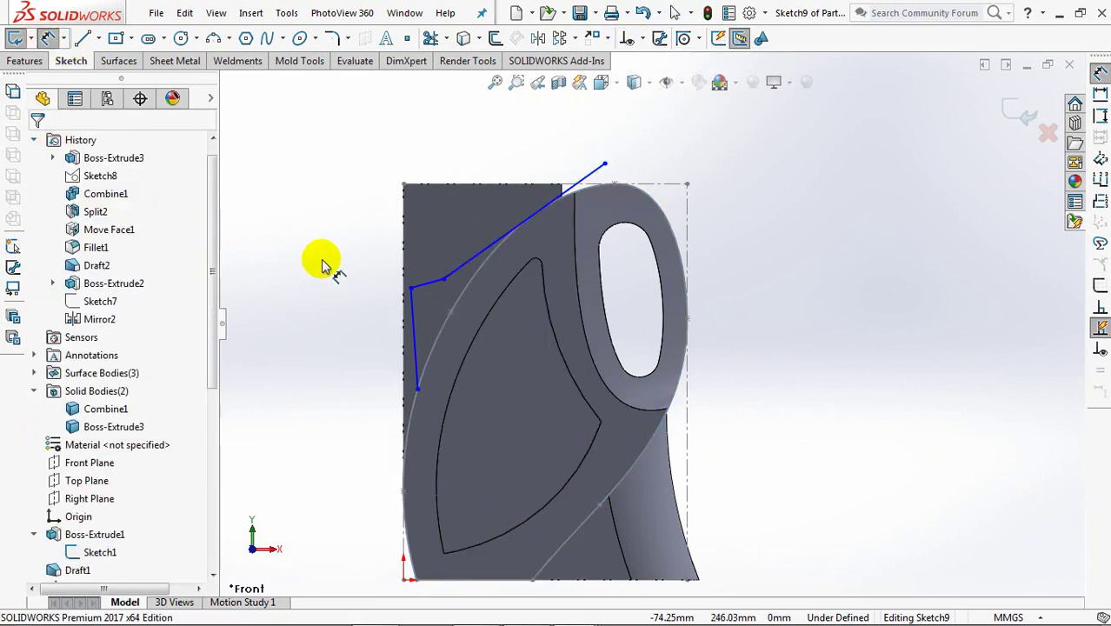
Dimension the sketch angles at 27.5° and 15°
left_click(492, 248)
left_click(474, 223)
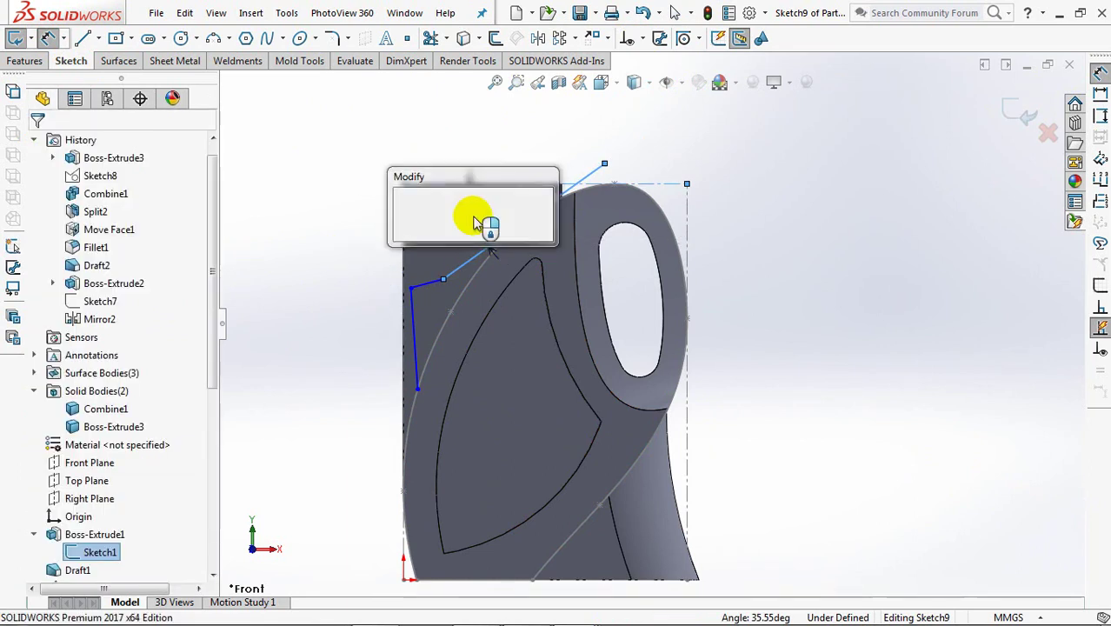
type("27.5")
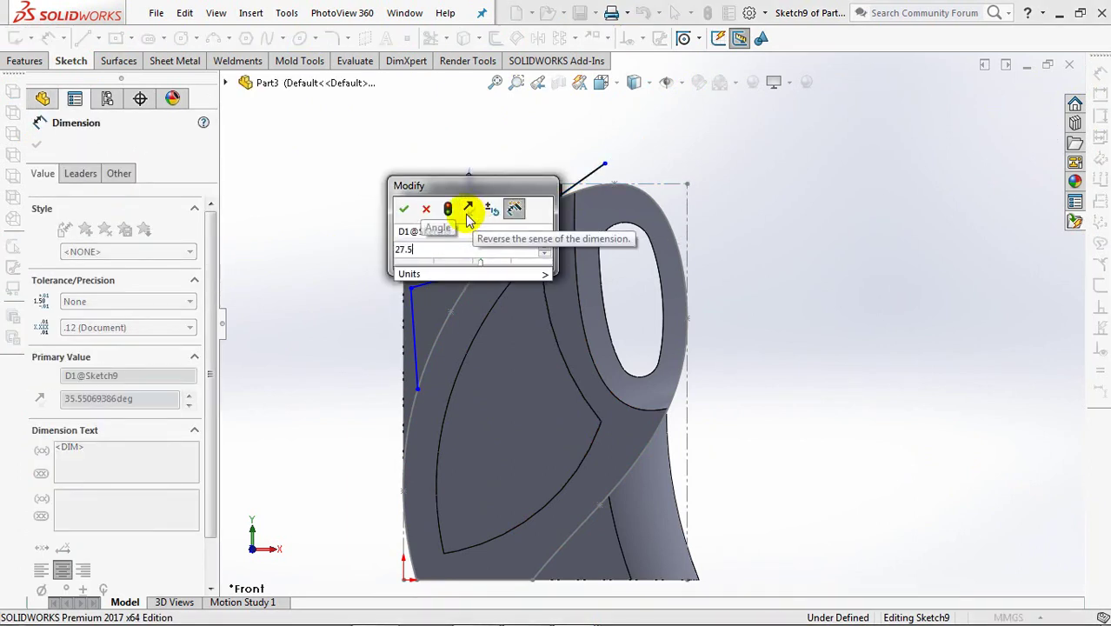
left_click(403, 209)
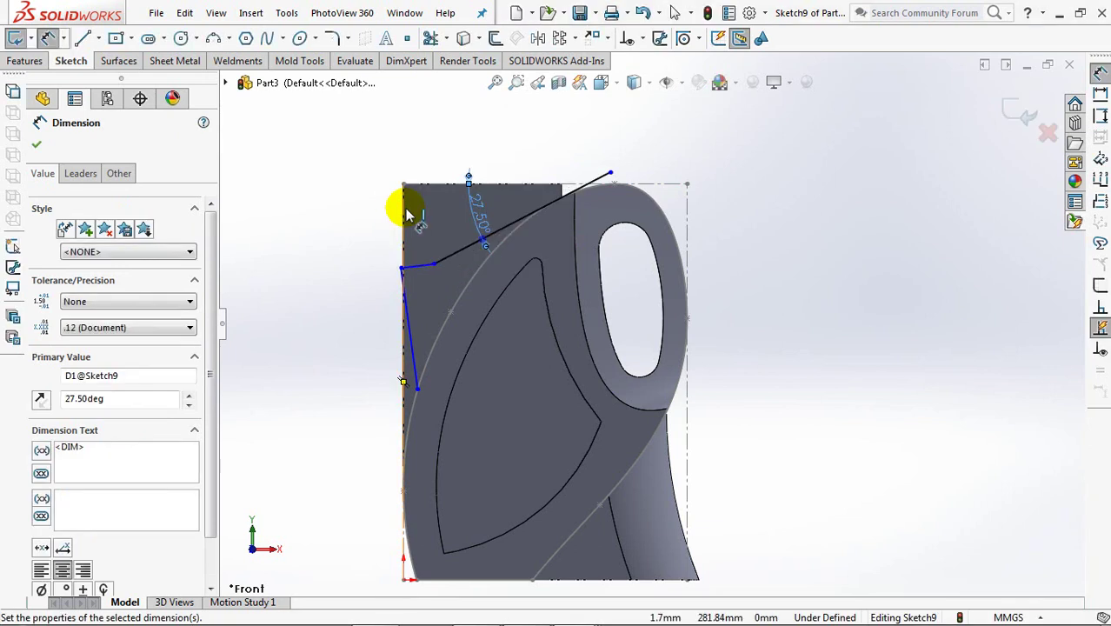
left_click(426, 272)
left_click(446, 252)
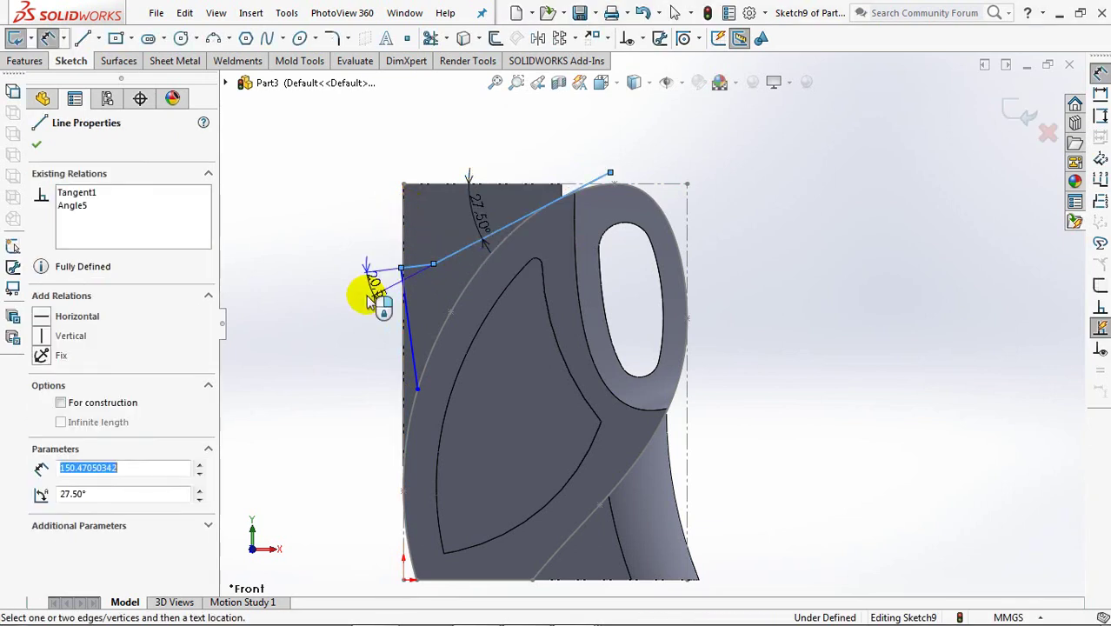
left_click(339, 306)
type("15")
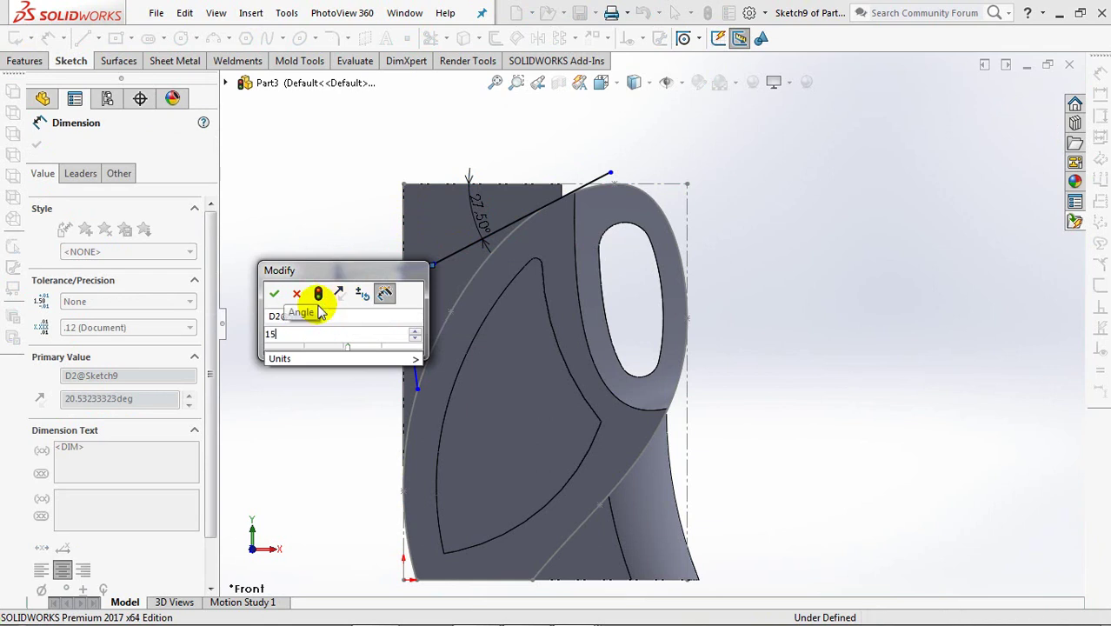
key("Return")
left_click(279, 208)
Add the 140 mm vertical height and 30 mm horizontal offset dimensions
left_click(417, 388)
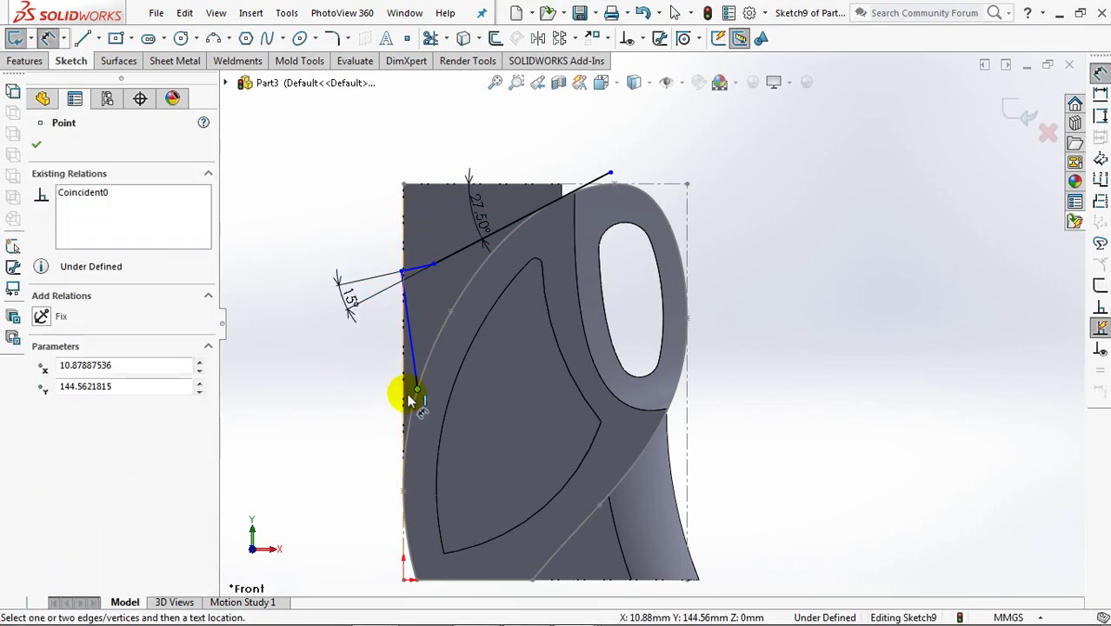
left_click(404, 580)
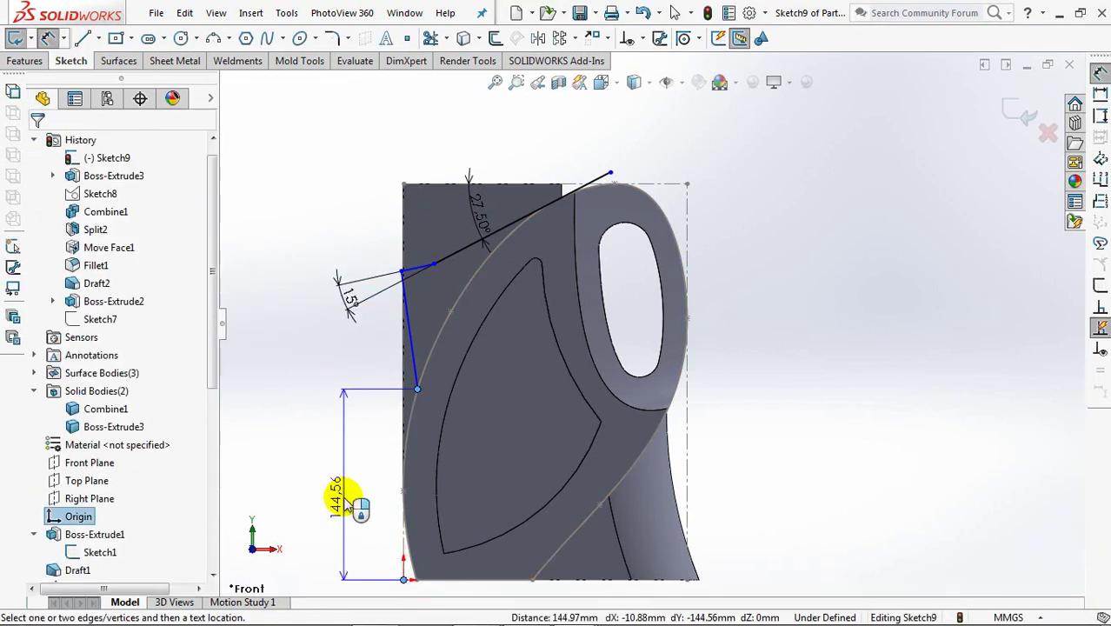
left_click(348, 491)
type("140")
left_click(275, 494)
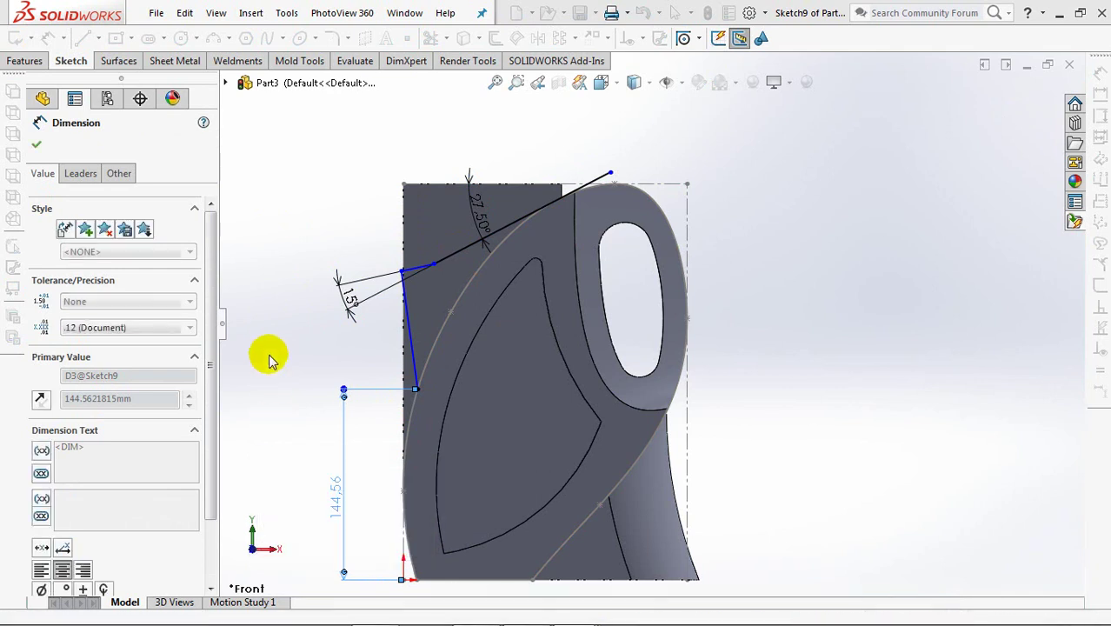
left_click(405, 252)
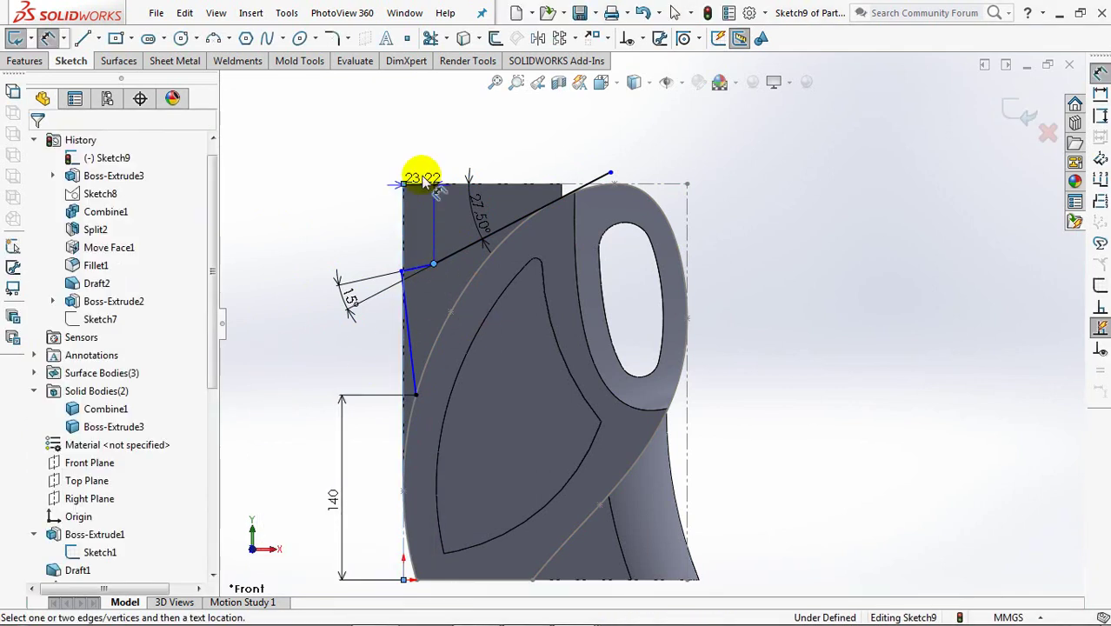
left_click(424, 167)
type("30")
left_click(348, 151)
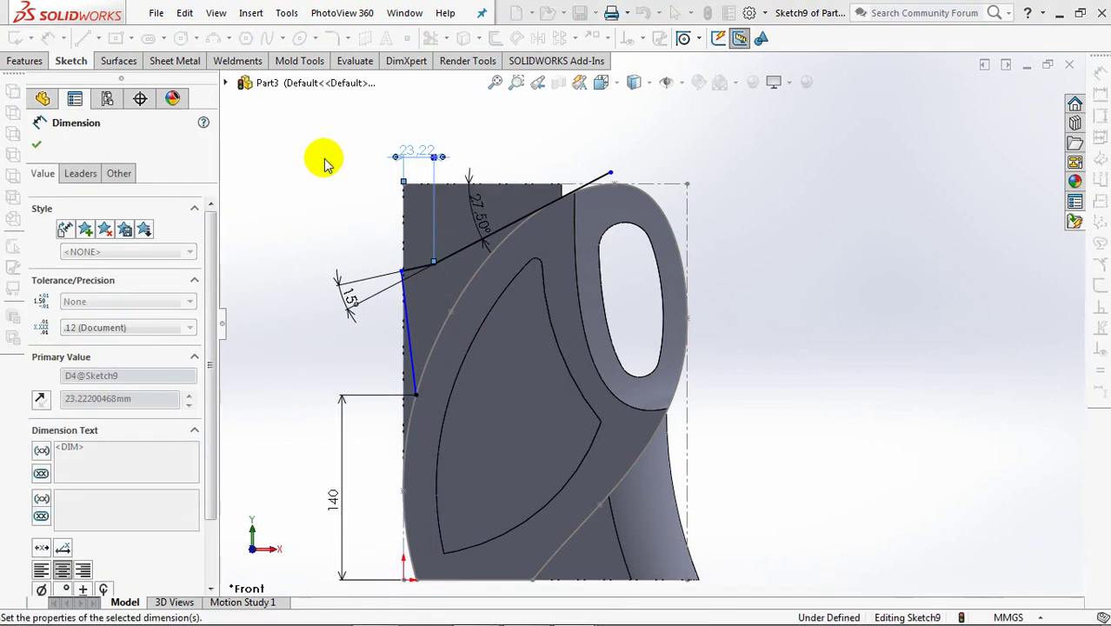
Add the 4 mm offset distance and exit the sketch
left_click(411, 268)
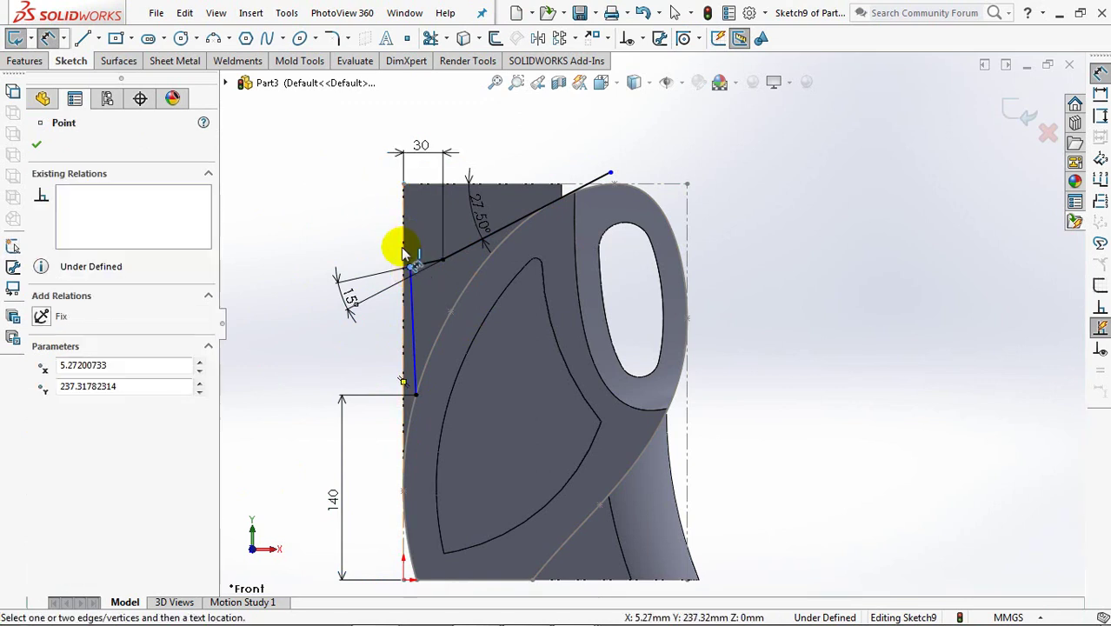
left_click(404, 252)
left_click(365, 228)
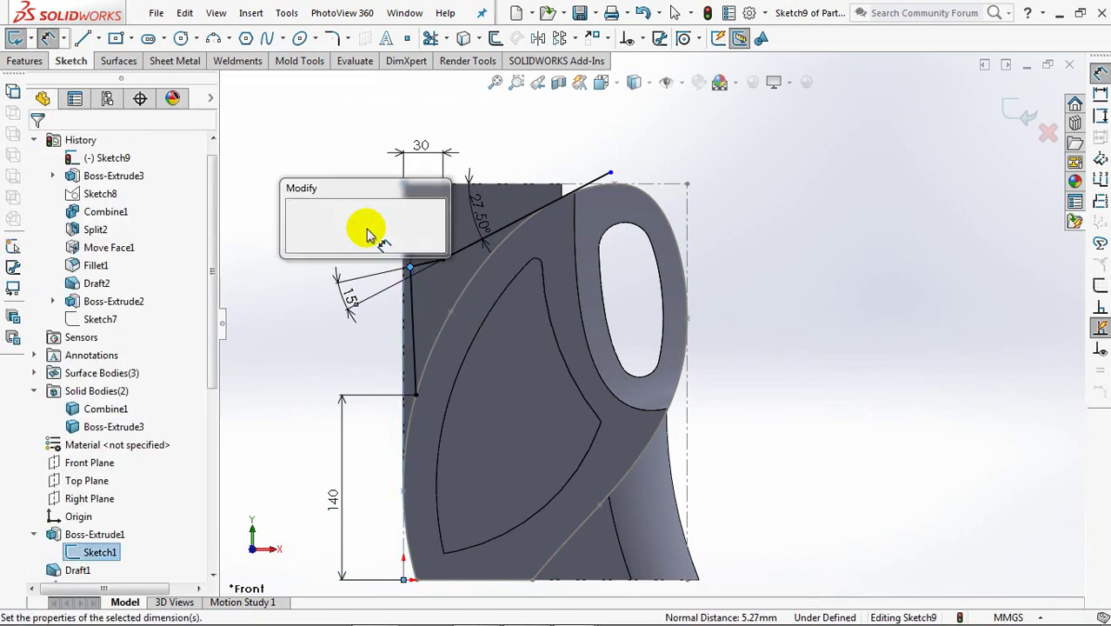
type("4")
left_click(297, 223)
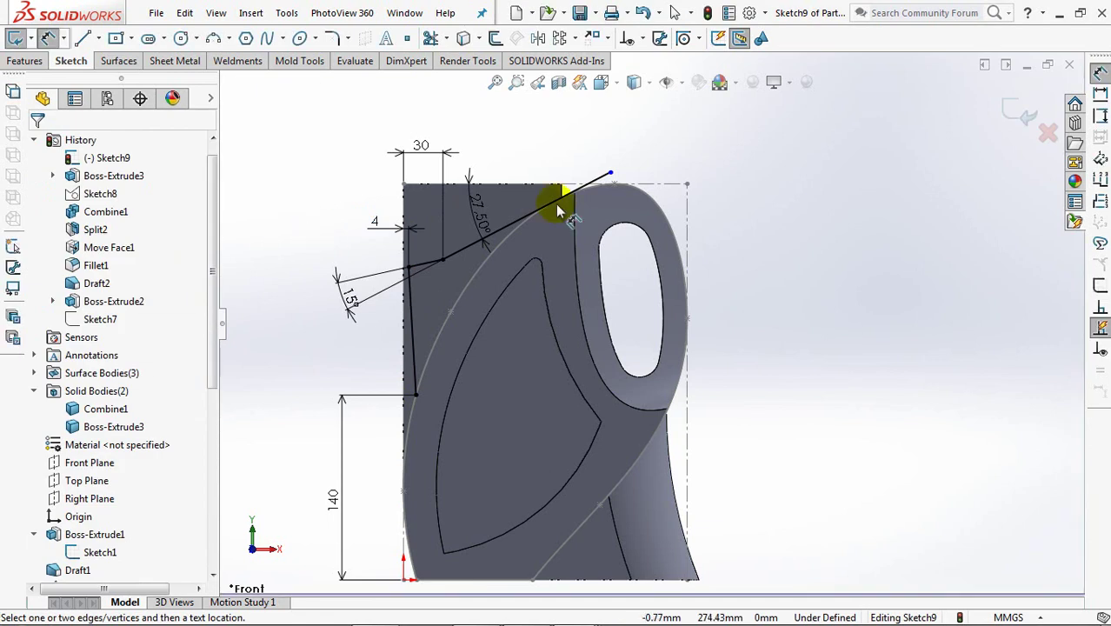
left_click(1013, 111)
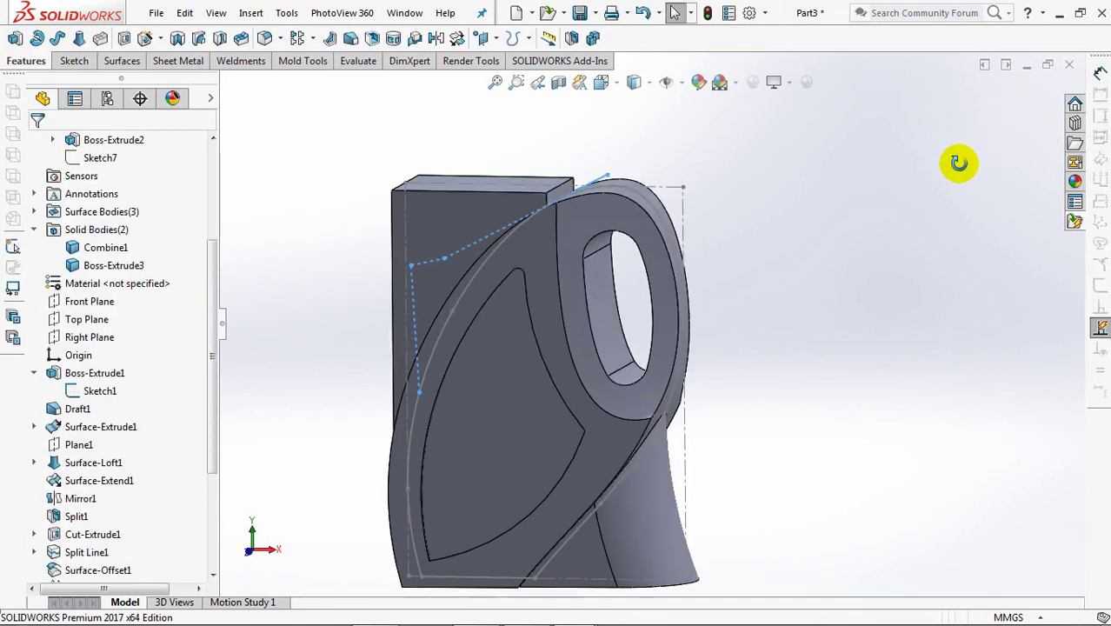
Split Boss-Extrude3 along Sketch9, keeping resulting bodies 1 and 3
left_click(571, 38)
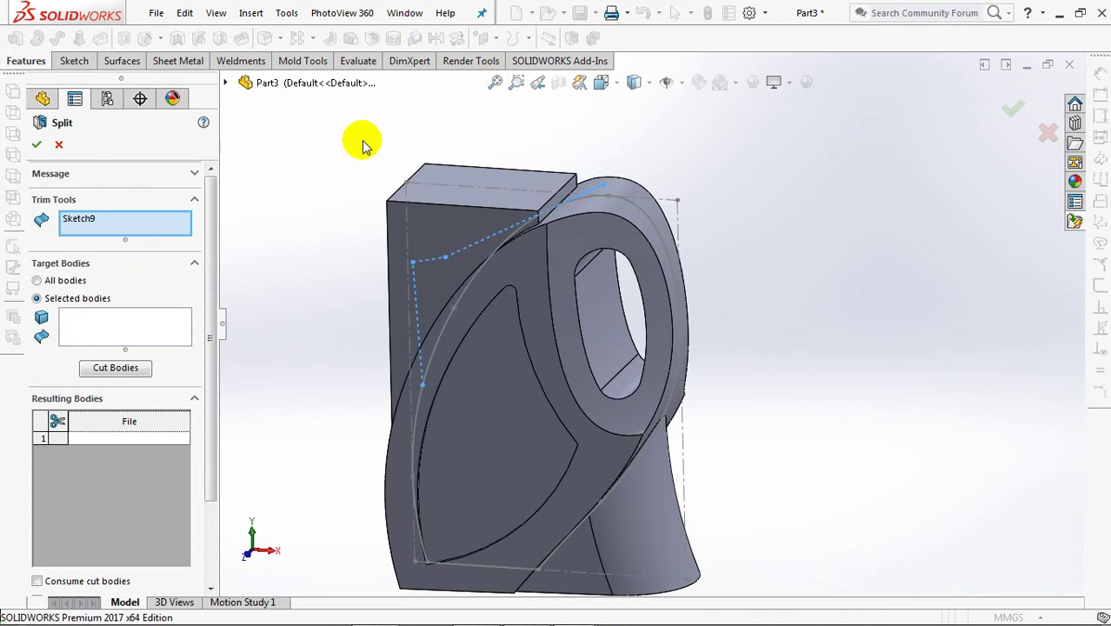
left_click(434, 236)
left_click(114, 368)
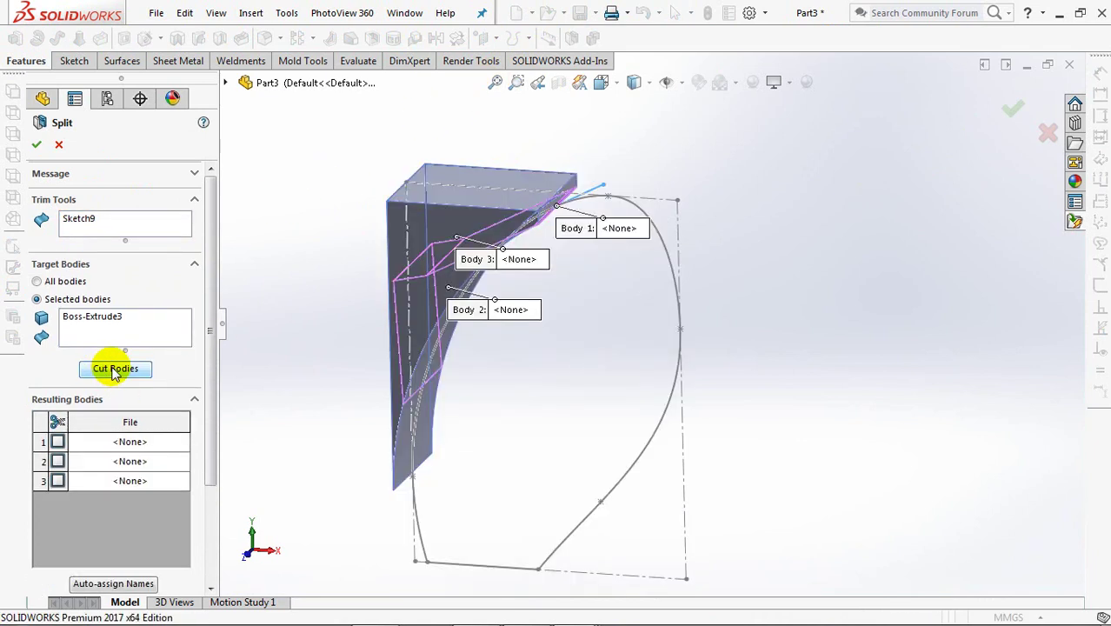
middle_click_drag(311, 251, 278, 269)
left_click(56, 442)
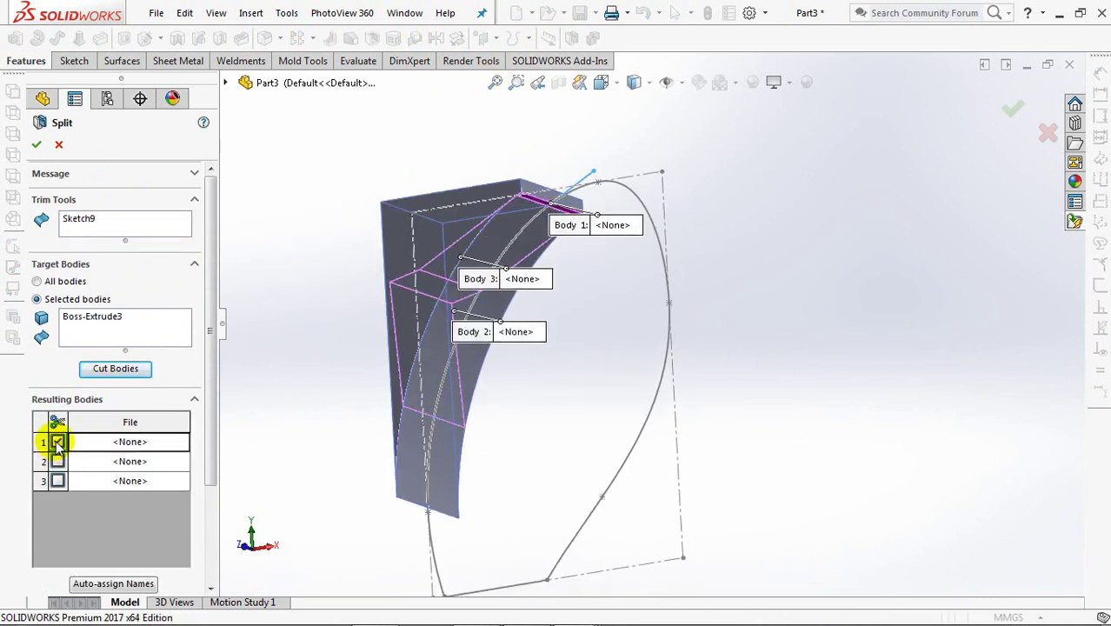
left_click(56, 481)
scroll(206, 393, "down", 2)
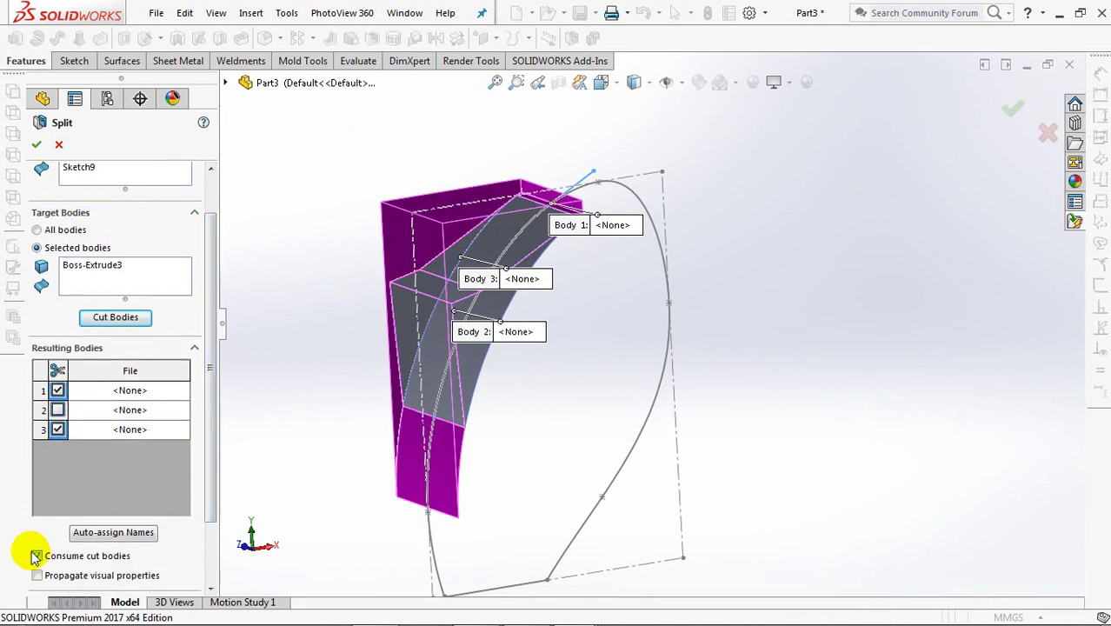
left_click(37, 146)
middle_click_drag(318, 181, 314, 174)
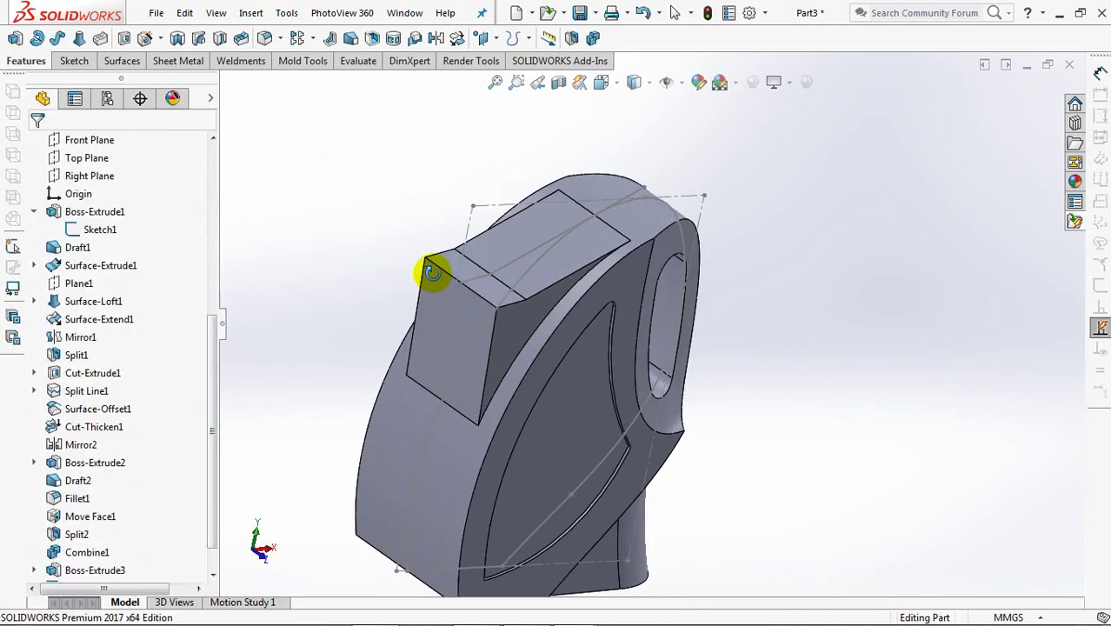
Draft Face<2> and Face<3> of the spout block 5° from its underside neutral face
left_click(353, 40)
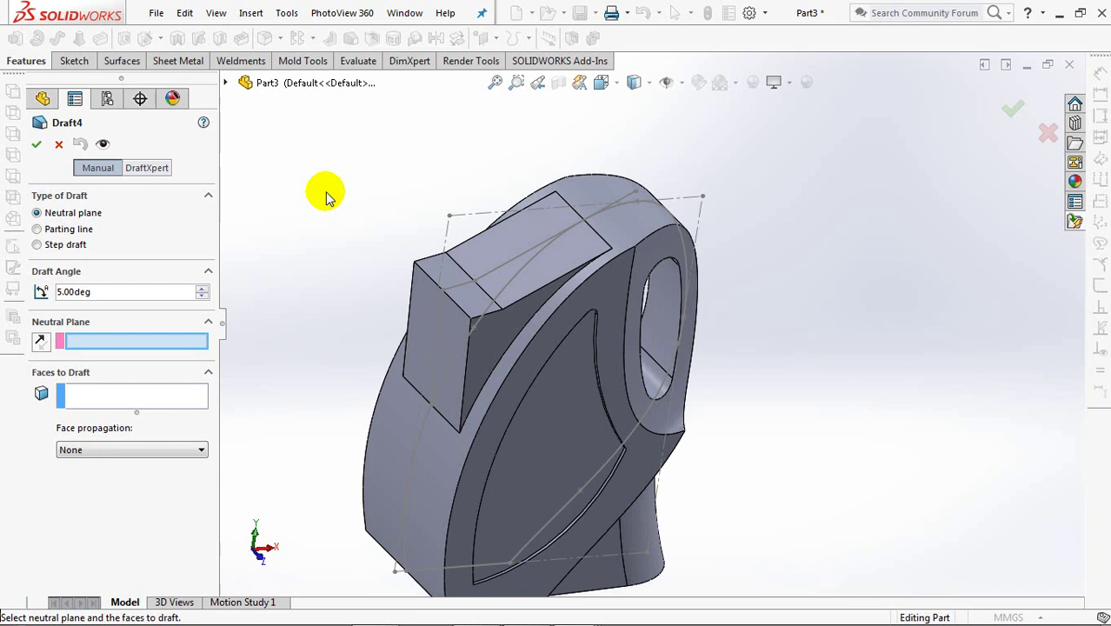
left_click(432, 334)
left_click(494, 336)
mouse_move(494, 336)
middle_mouse_down()
mouse_move(495, 372)
mouse_move(600, 407)
middle_mouse_up()
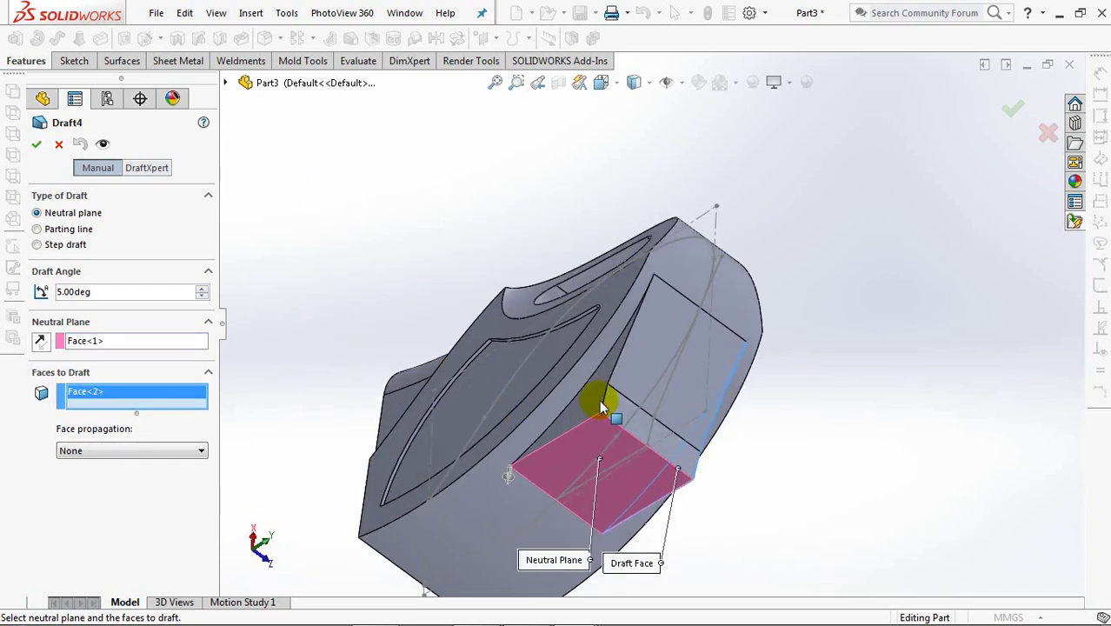
left_click(526, 407)
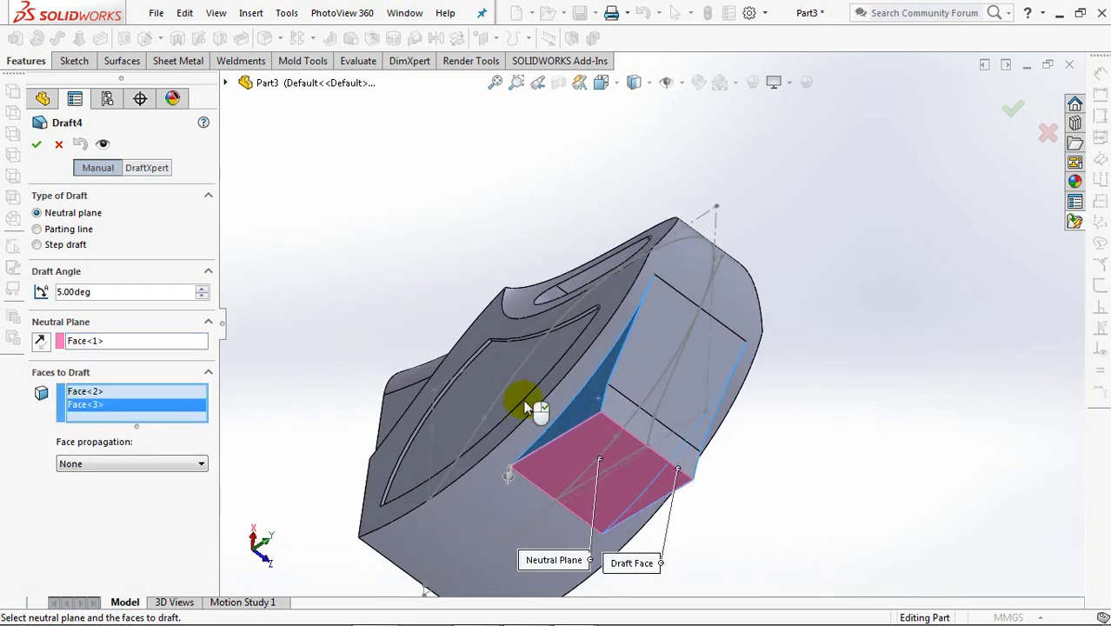
left_click(37, 148)
middle_click_drag(317, 210, 298, 186)
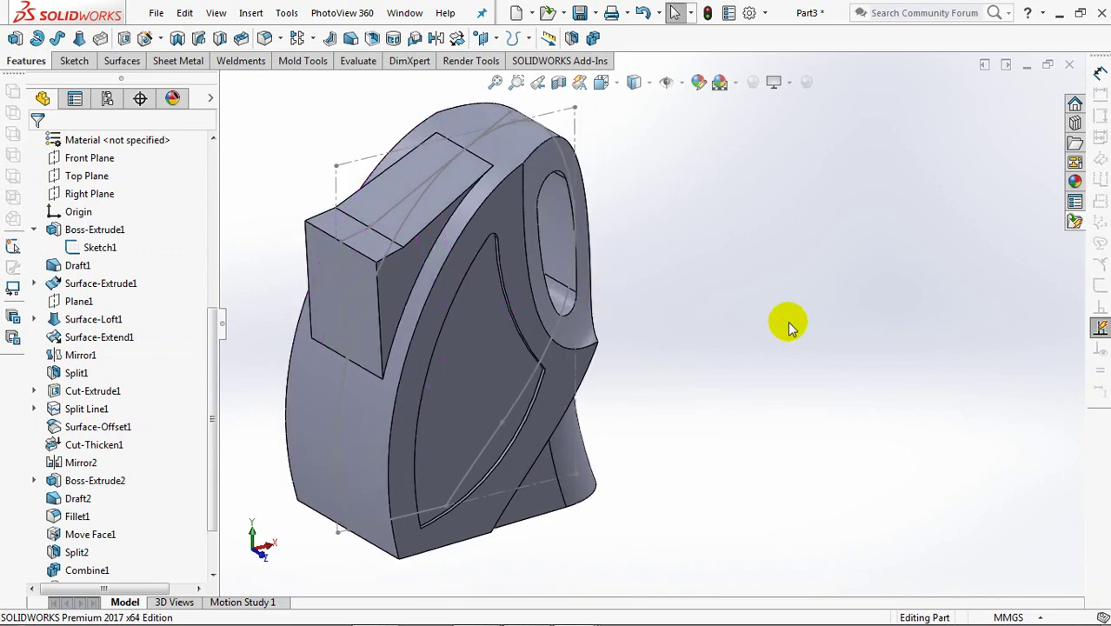
middle_click_drag(743, 329, 872, 354, "ctrl")
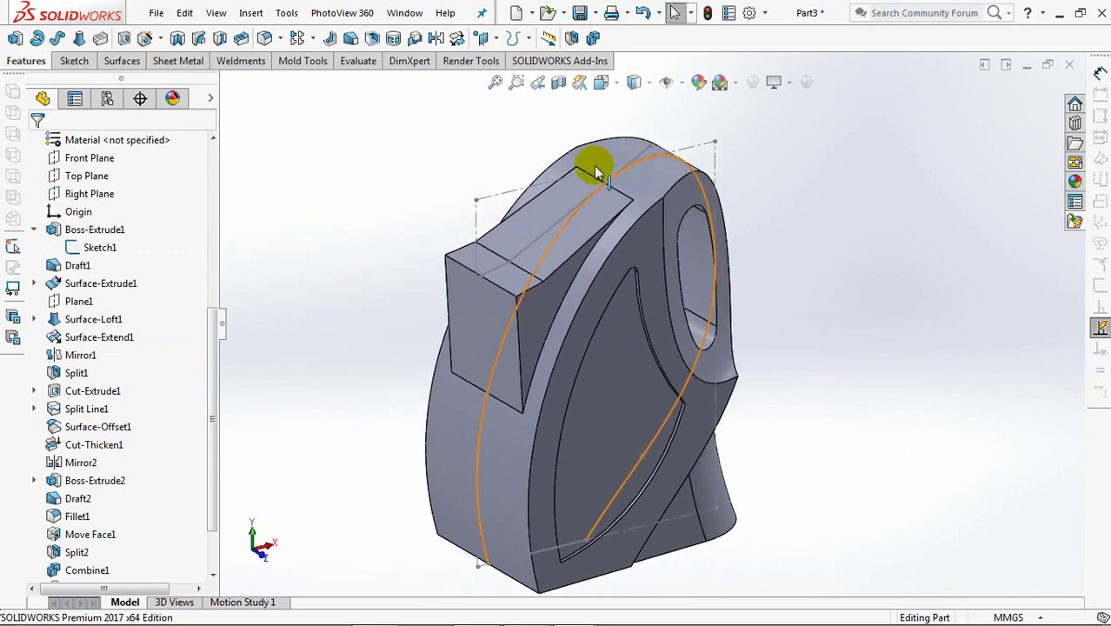
Round the spout block's top edge with a 60 mm constant-size fillet
left_click(265, 39)
left_click(52, 221)
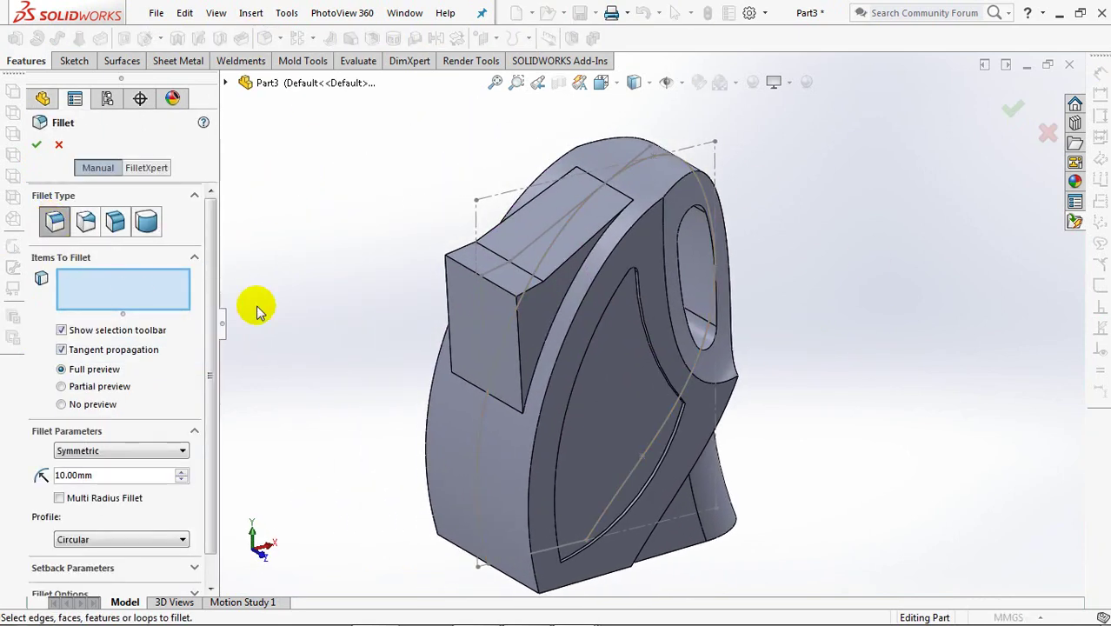
left_click(498, 263)
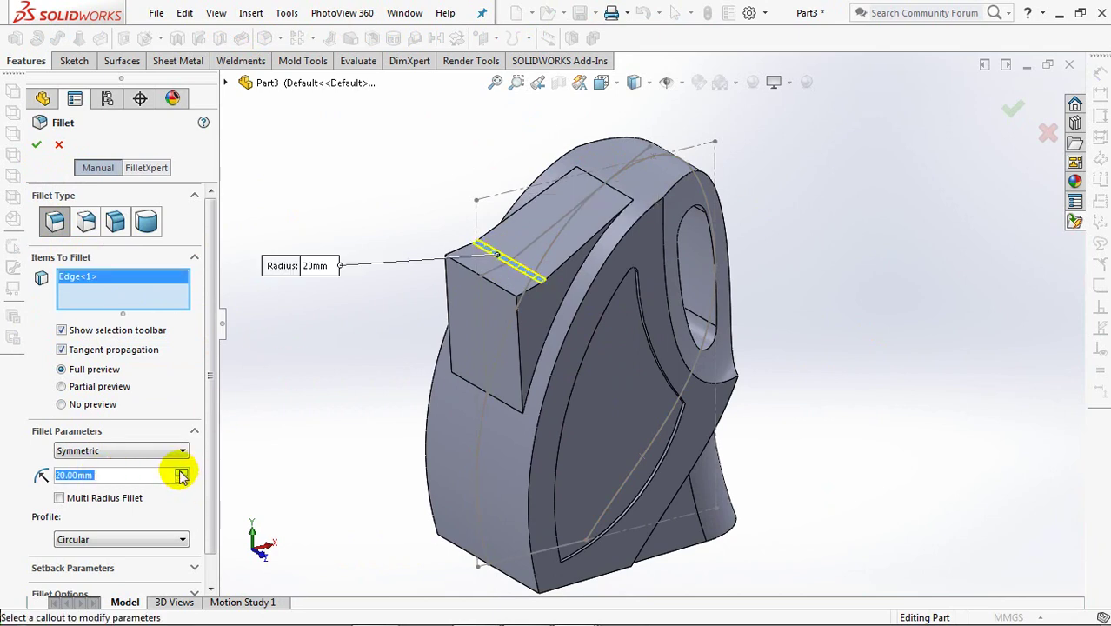
left_click(37, 149)
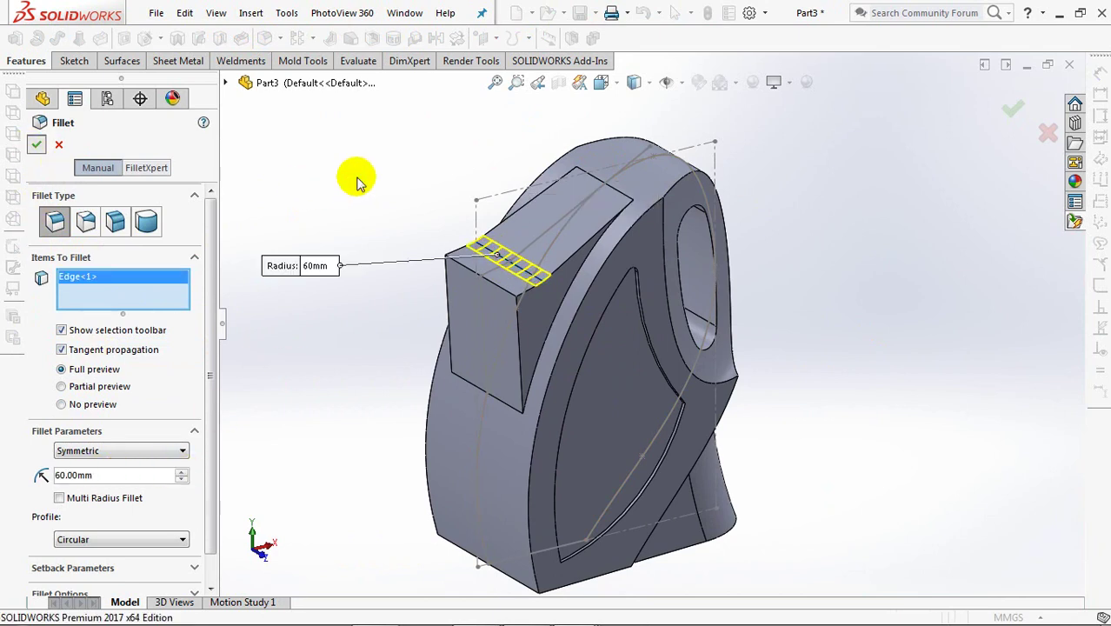
Add a full round fillet across the block's side, center and opposite side faces
left_click(257, 42)
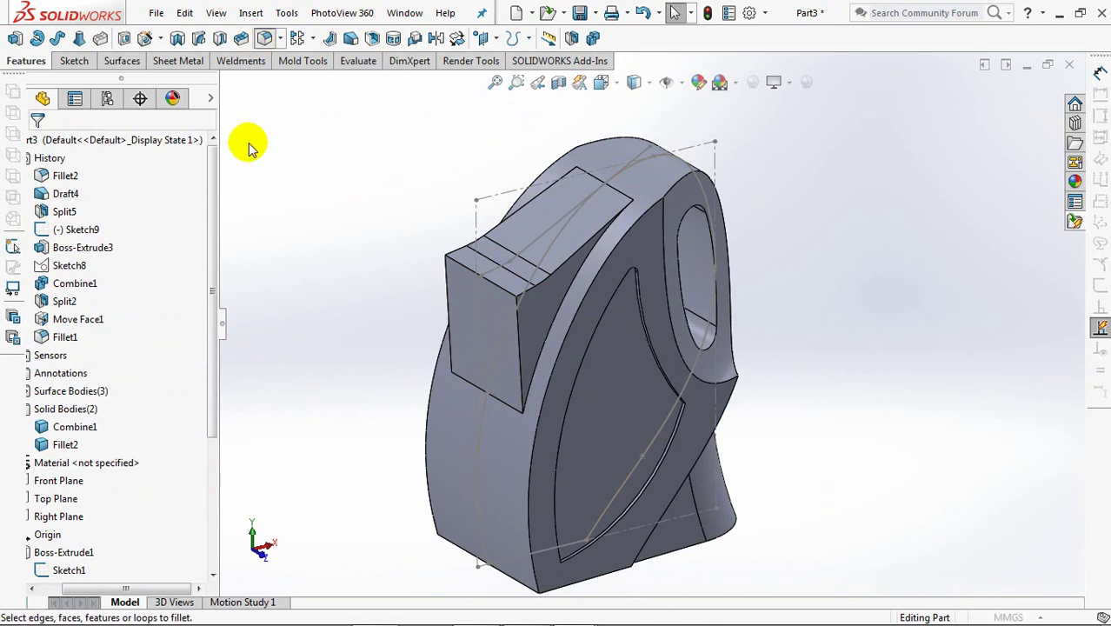
left_click(146, 222)
left_click(533, 321)
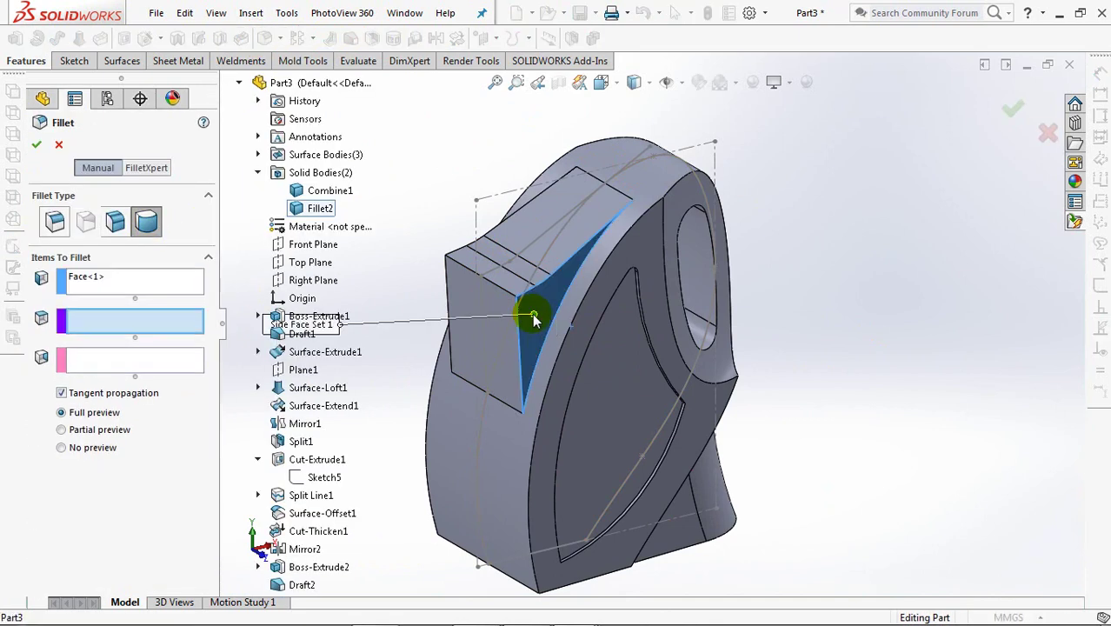
left_click(494, 340)
middle_click_drag(491, 337, 617, 409)
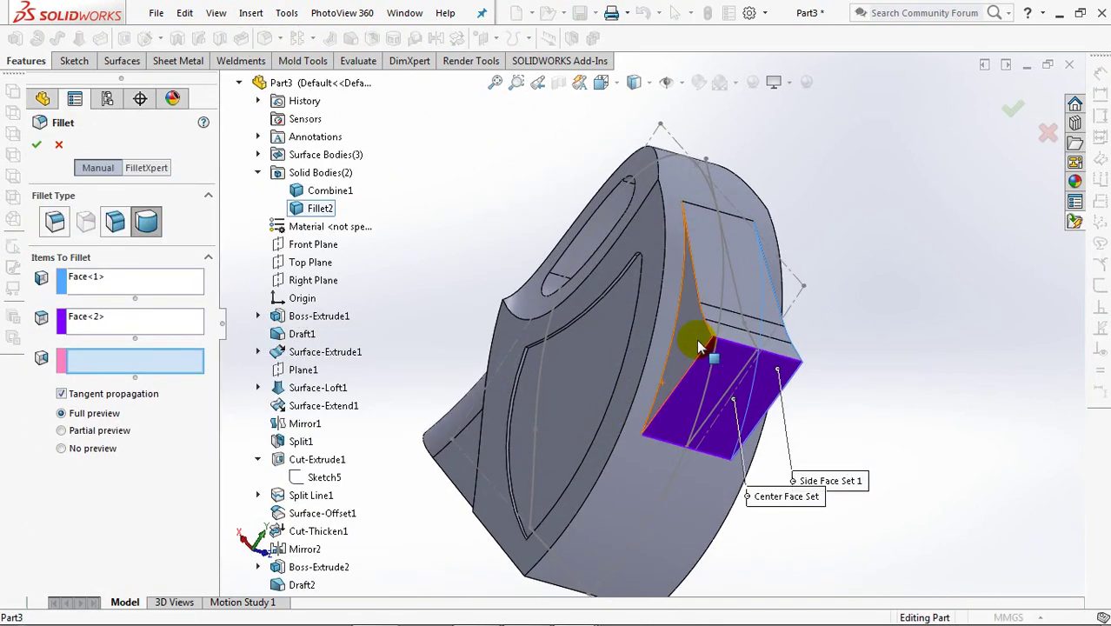
left_click(696, 341)
key("Return")
mouse_move(401, 235)
middle_mouse_down()
mouse_move(346, 325)
mouse_move(454, 377)
middle_mouse_up()
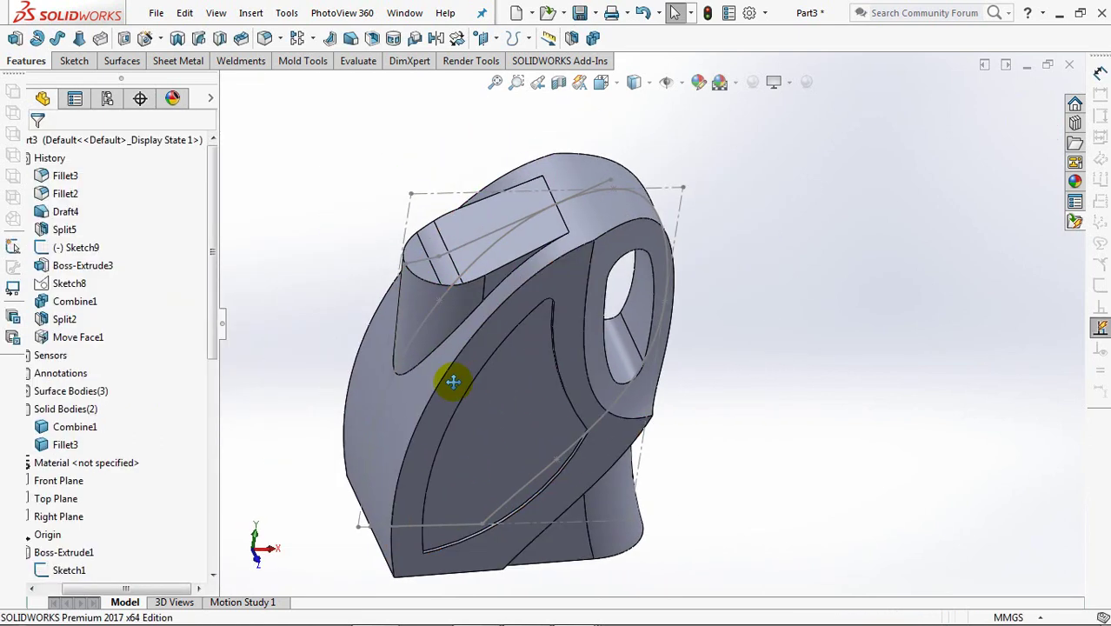
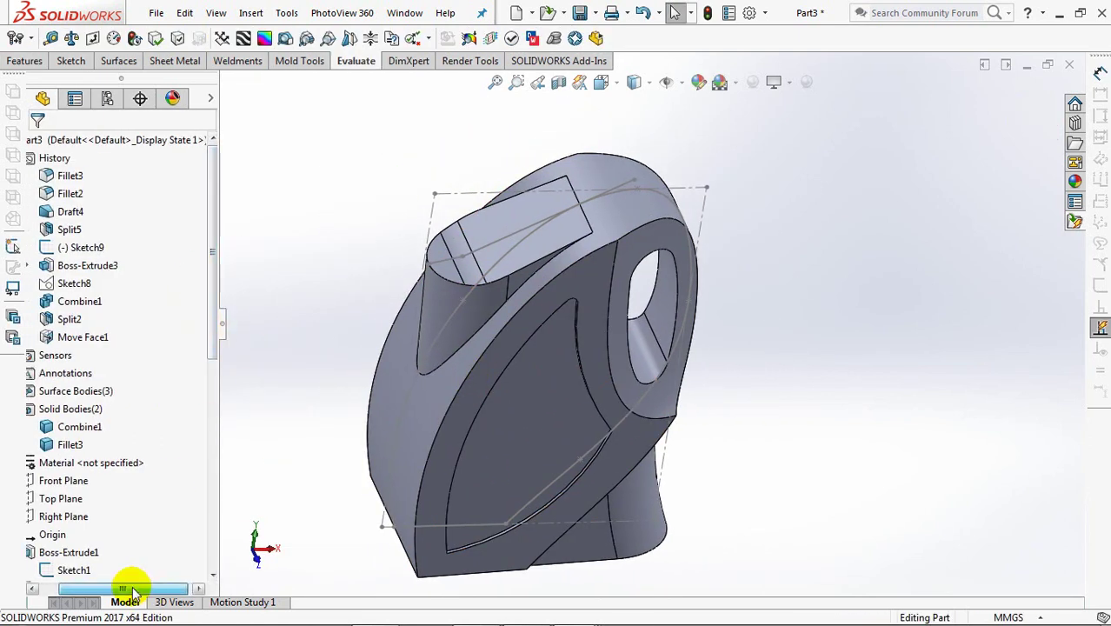
On the Top Plane, offset the pocket's arc, rounded and straight edges 5 mm inward
left_click(87, 498)
left_click(24, 61)
left_click(14, 40)
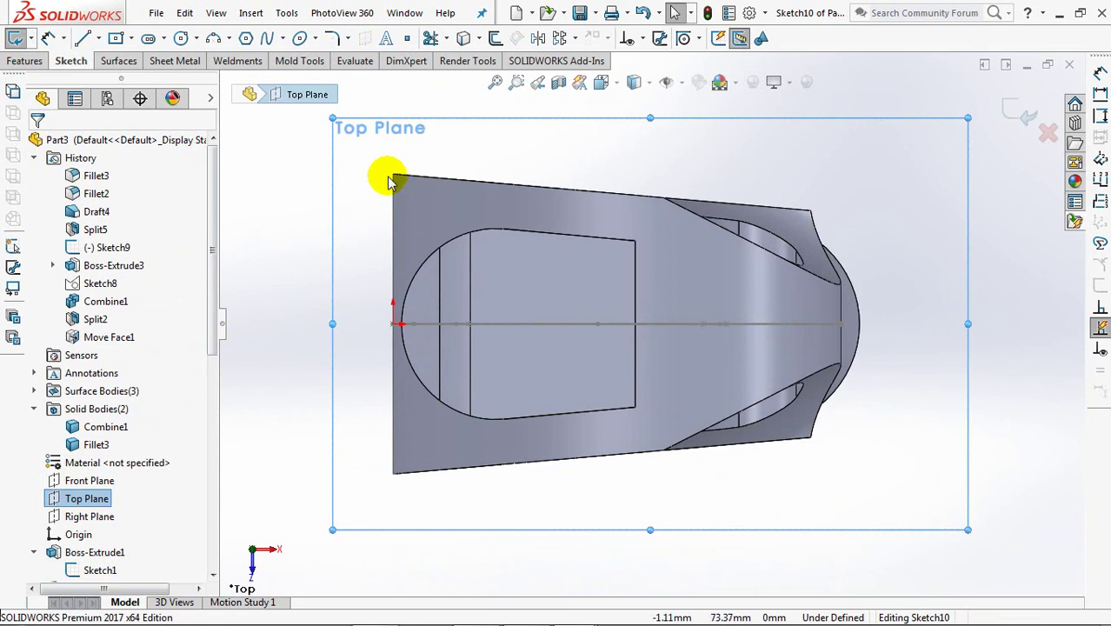
left_click(495, 38)
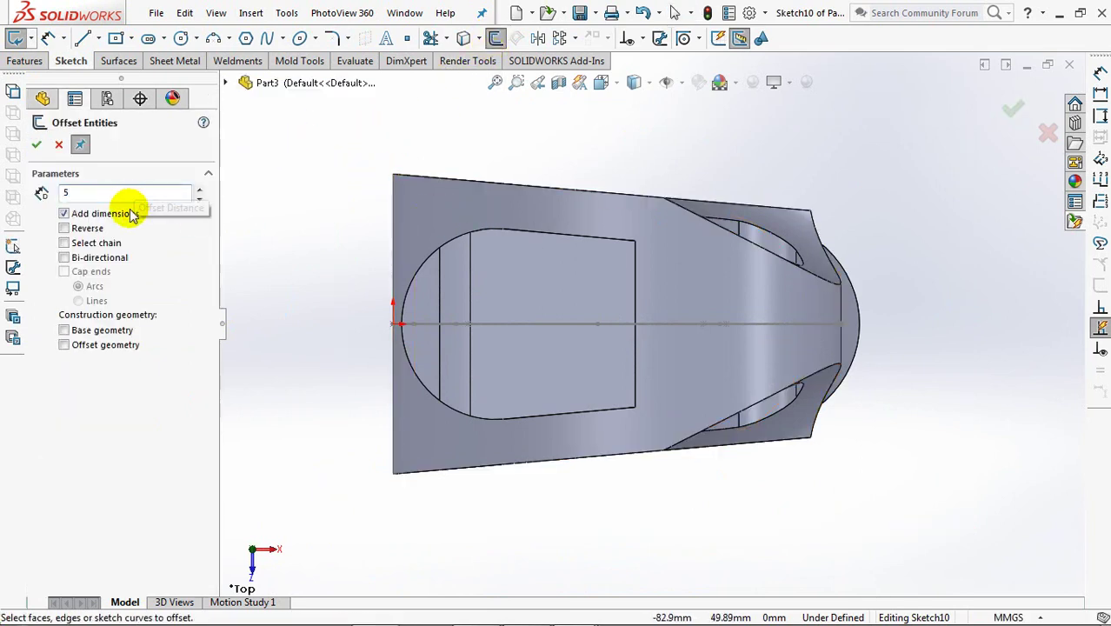
left_click(420, 275)
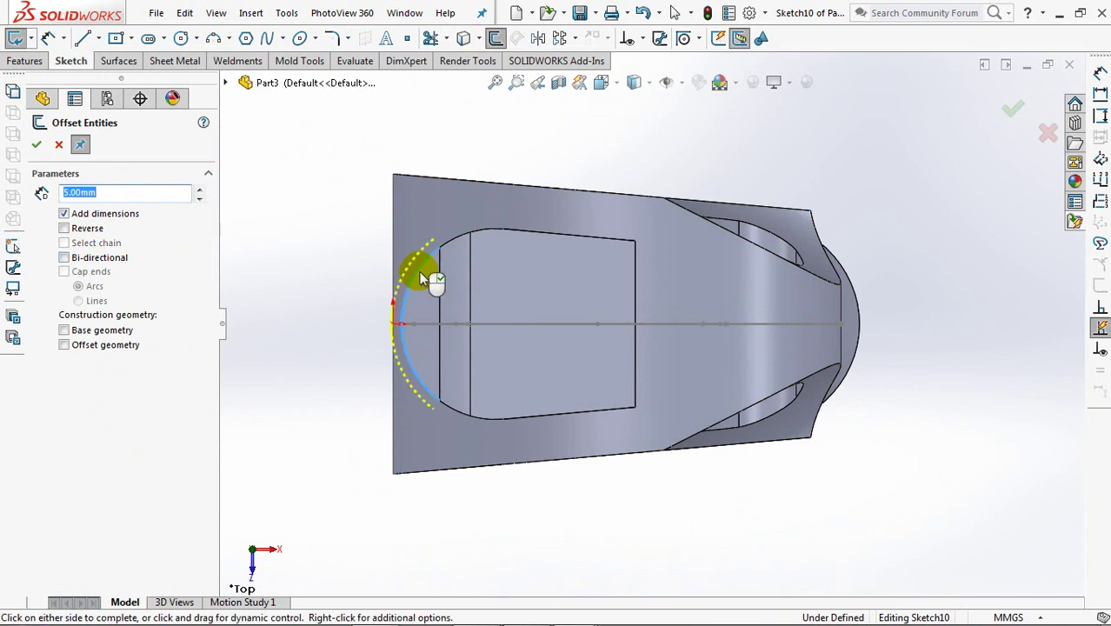
left_click(491, 233)
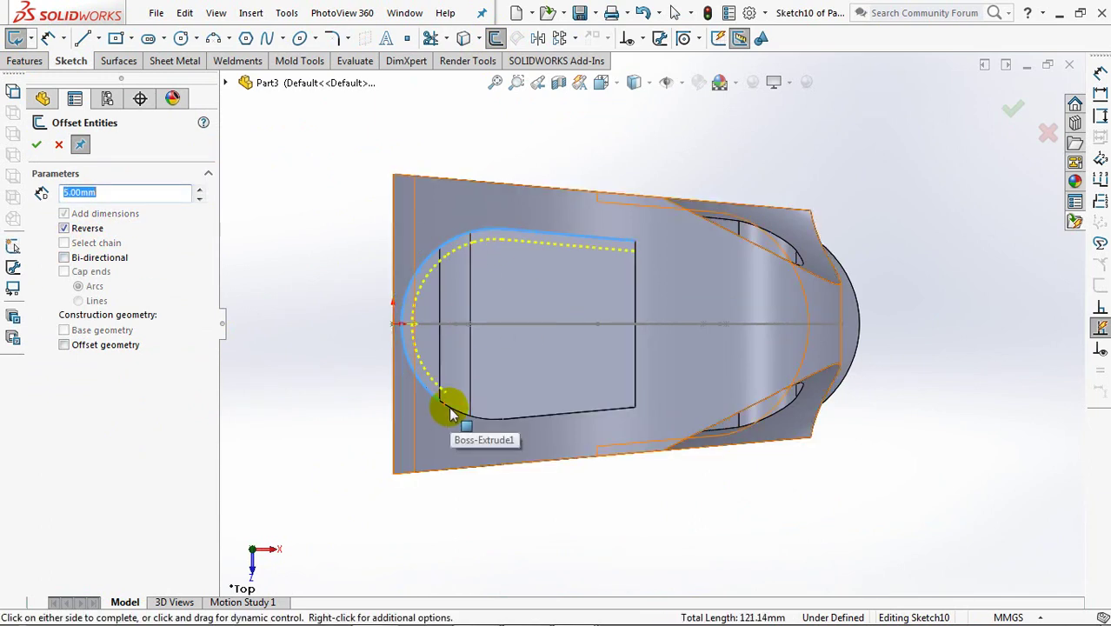
left_click(551, 413)
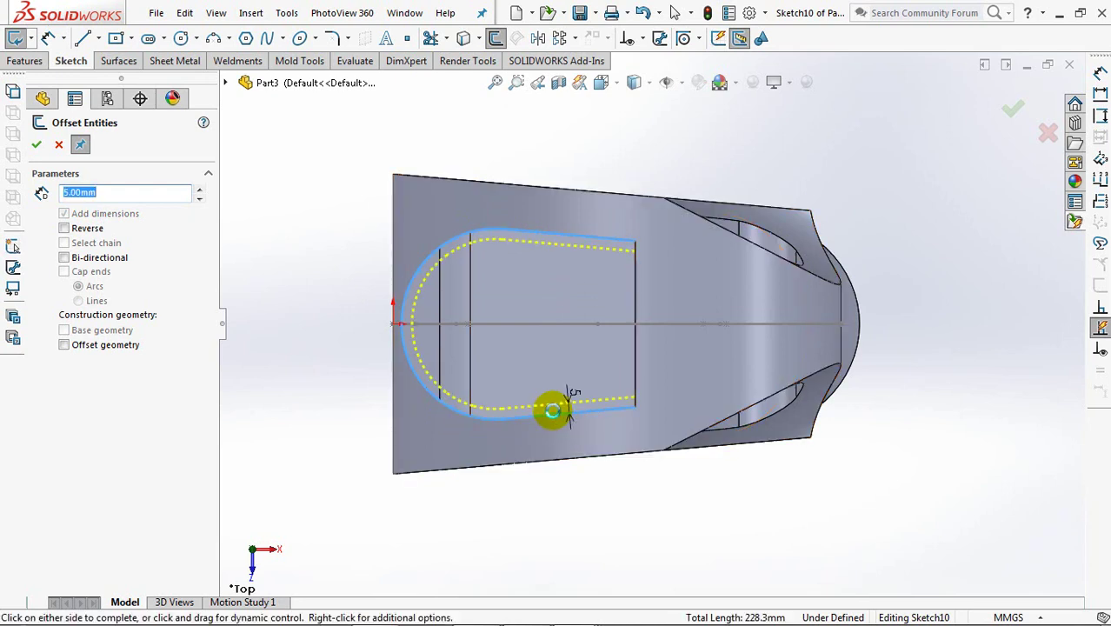
left_click(552, 410)
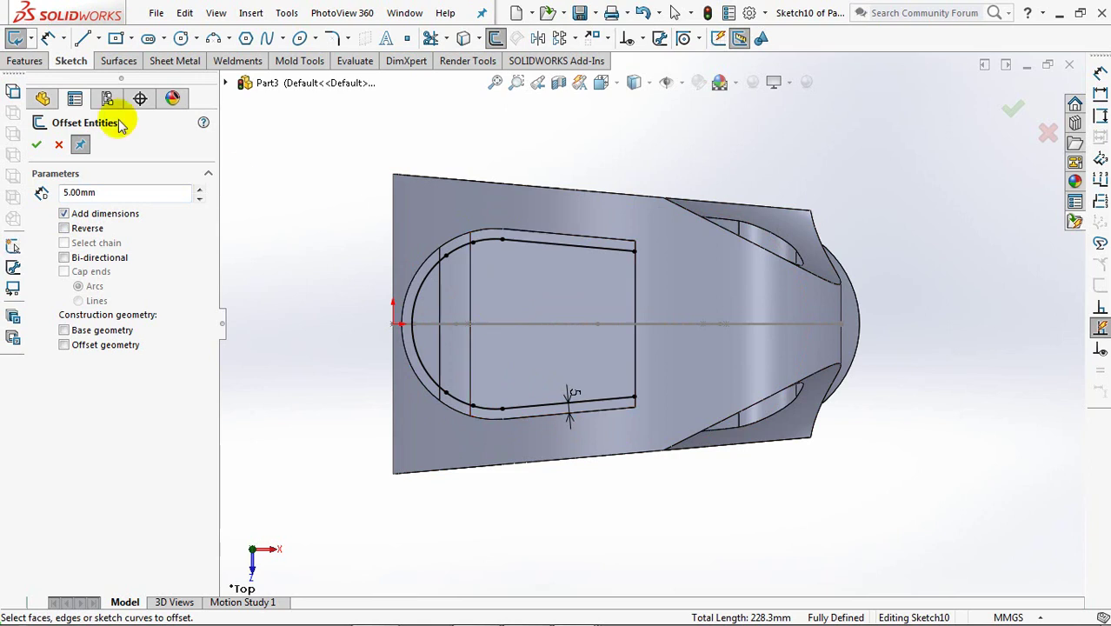
left_click(83, 38)
Close the offset outline with a vertical line across its open corner
left_click(634, 251)
left_click(636, 397)
right_click(640, 398)
left_click(666, 412)
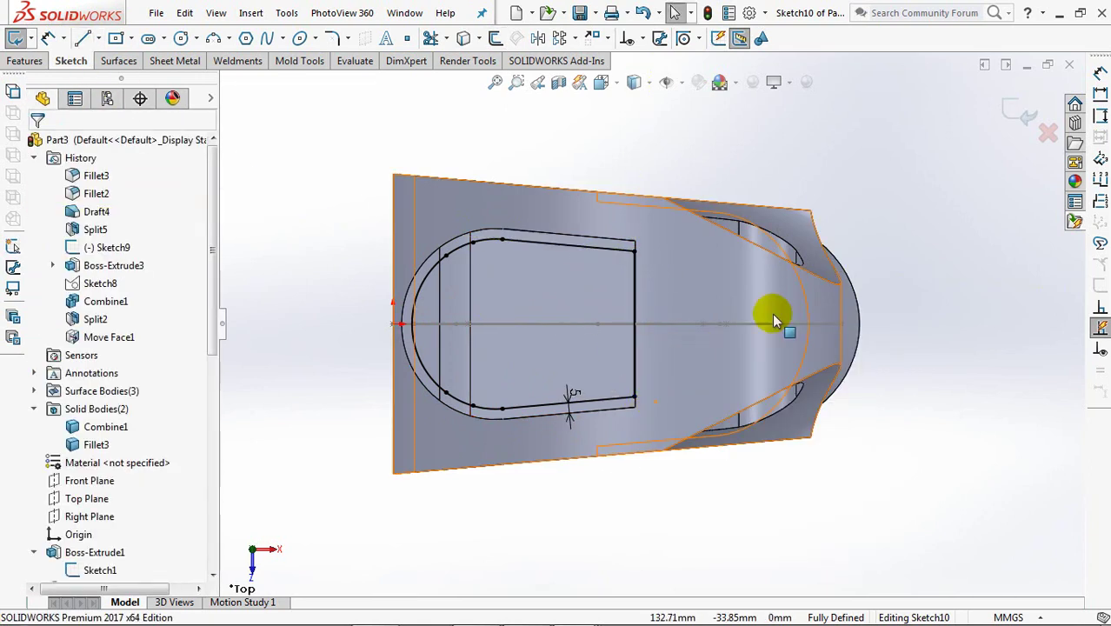
Extrude the outline 32 mm from the sketch vertex, merging Combine1 and Fillet3 bodies
left_click(1012, 109)
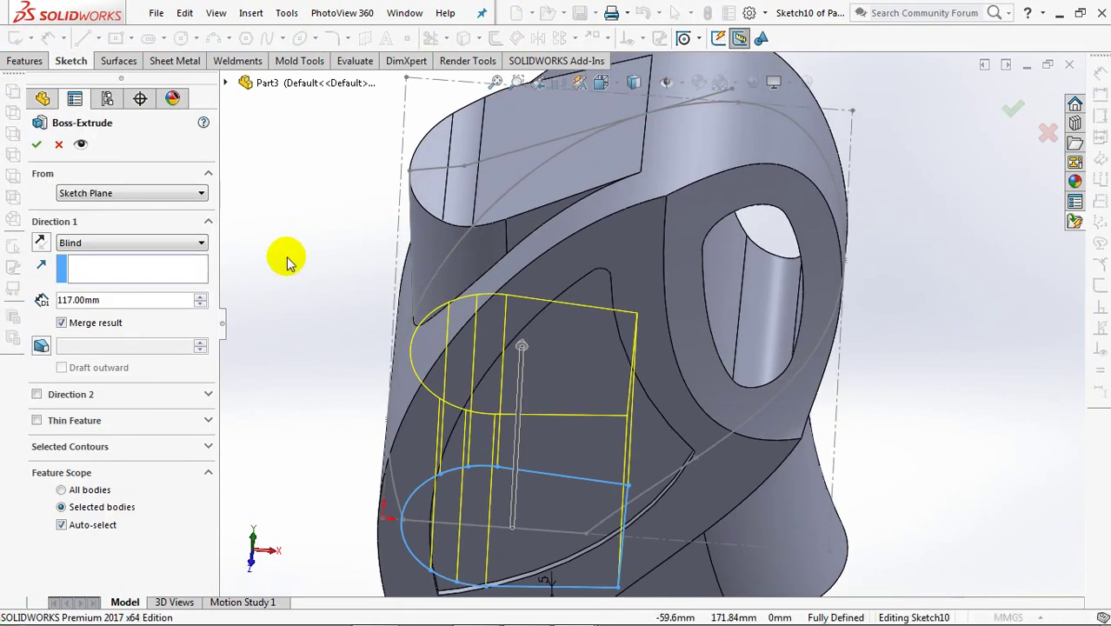
left_click(86, 193)
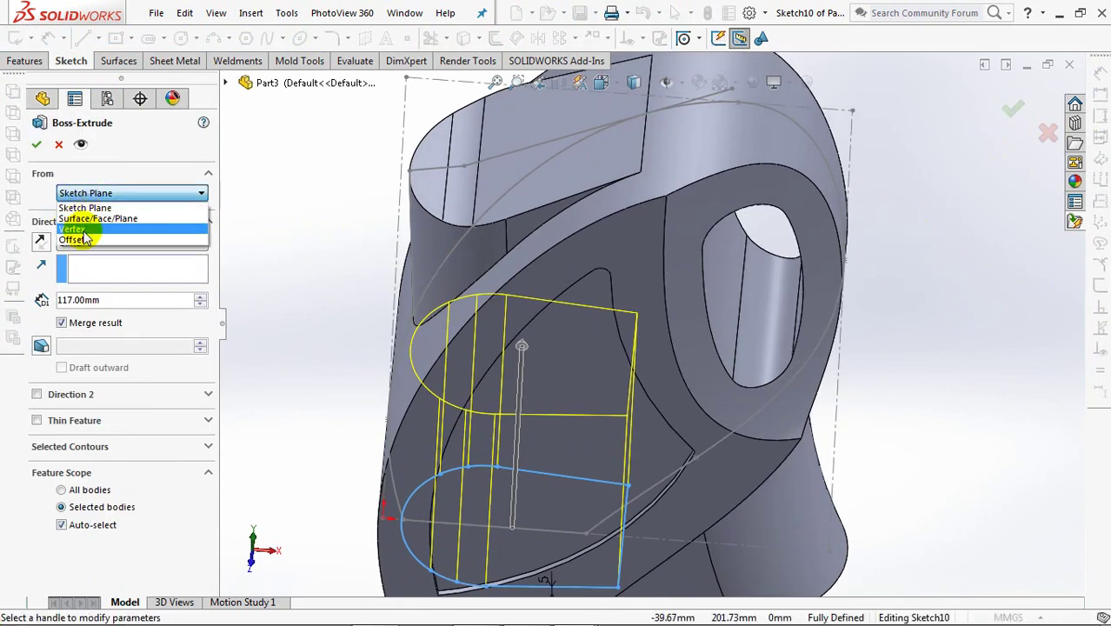
left_click(76, 226)
left_click(410, 172)
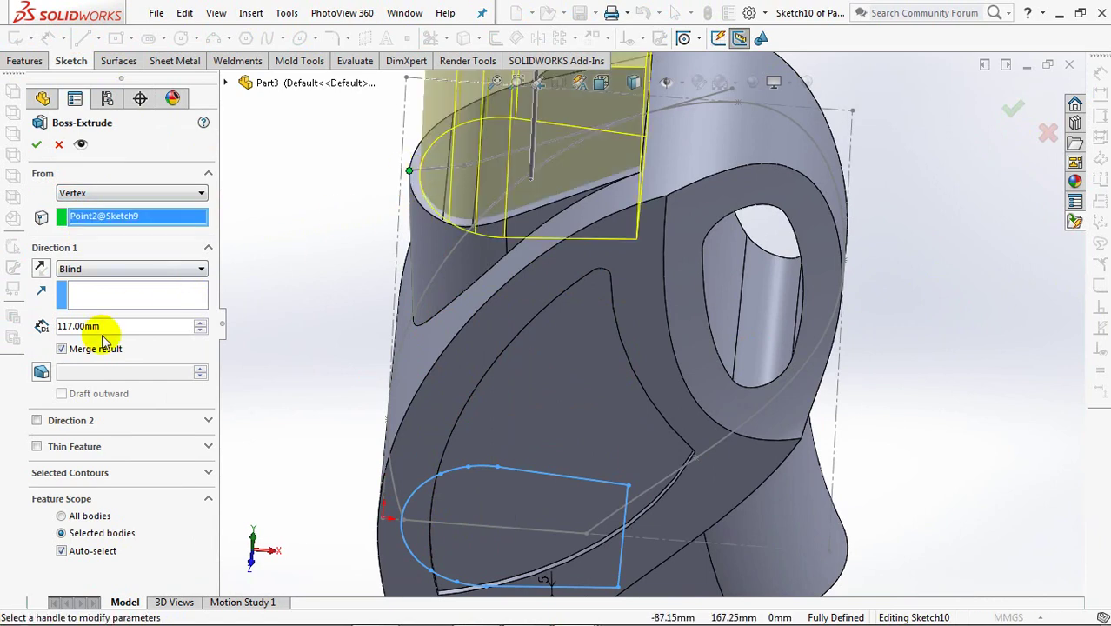
type("32")
key("Tab")
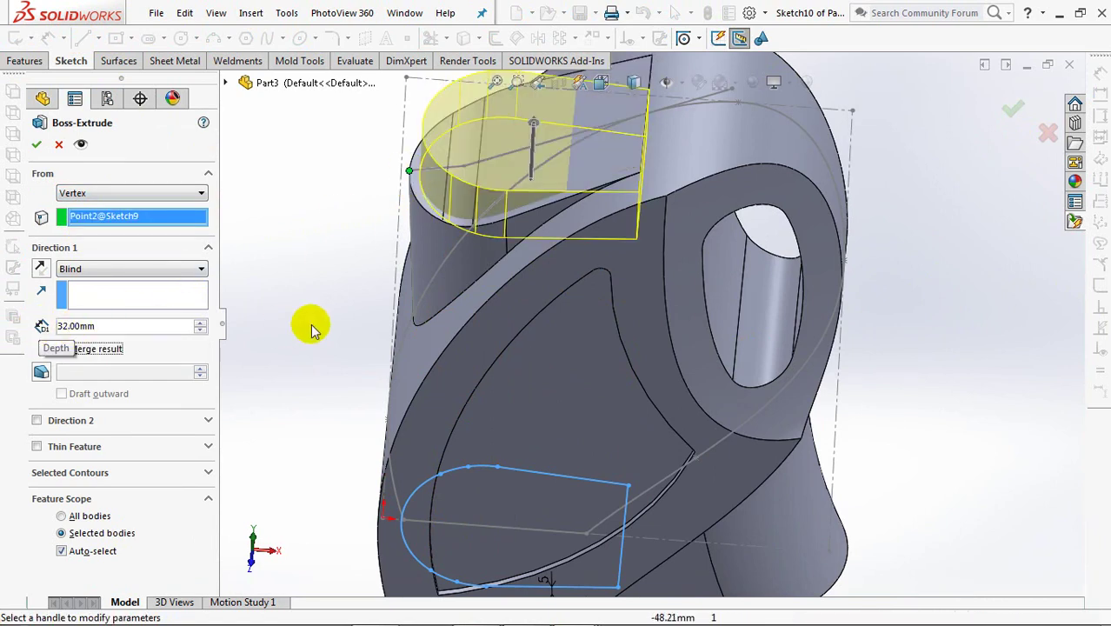
middle_click_drag(322, 294, 242, 298)
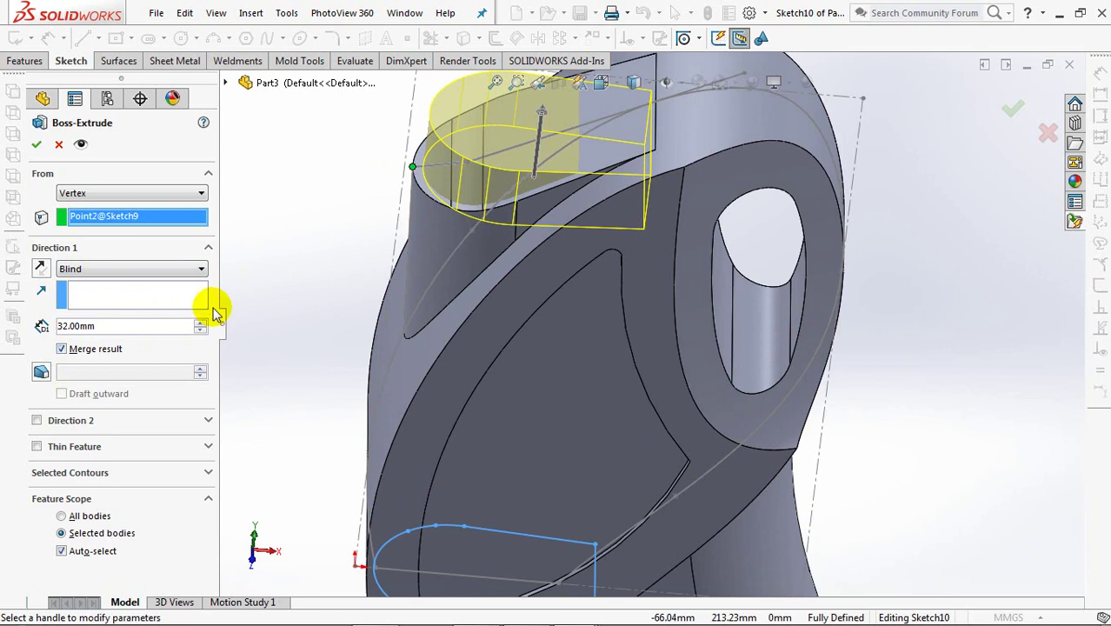
left_click(67, 555)
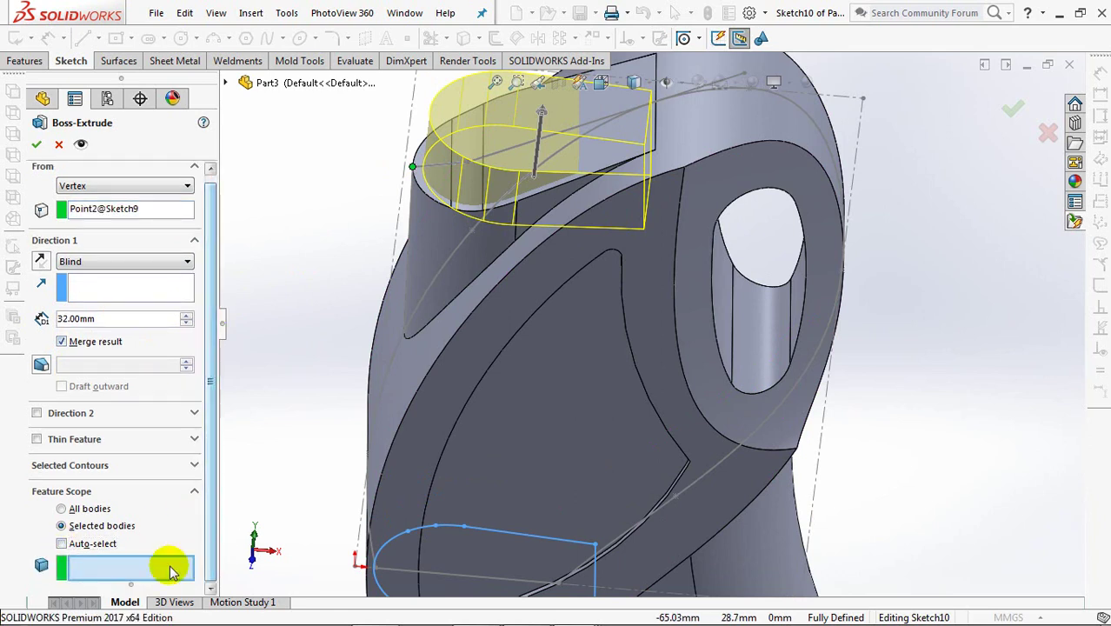
left_click(426, 269)
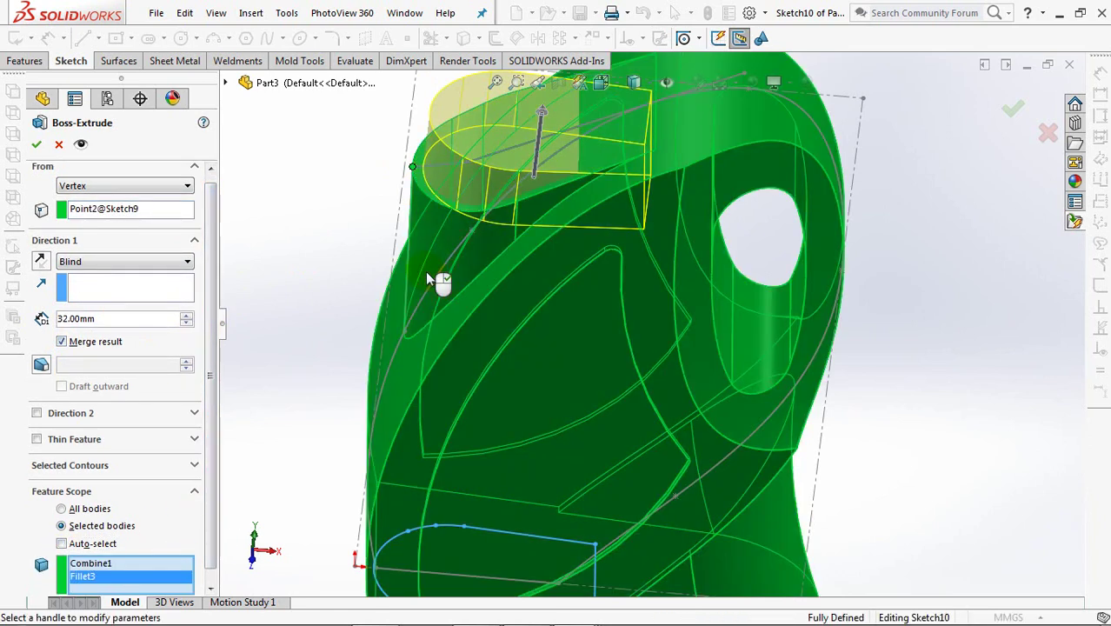
left_click(36, 146)
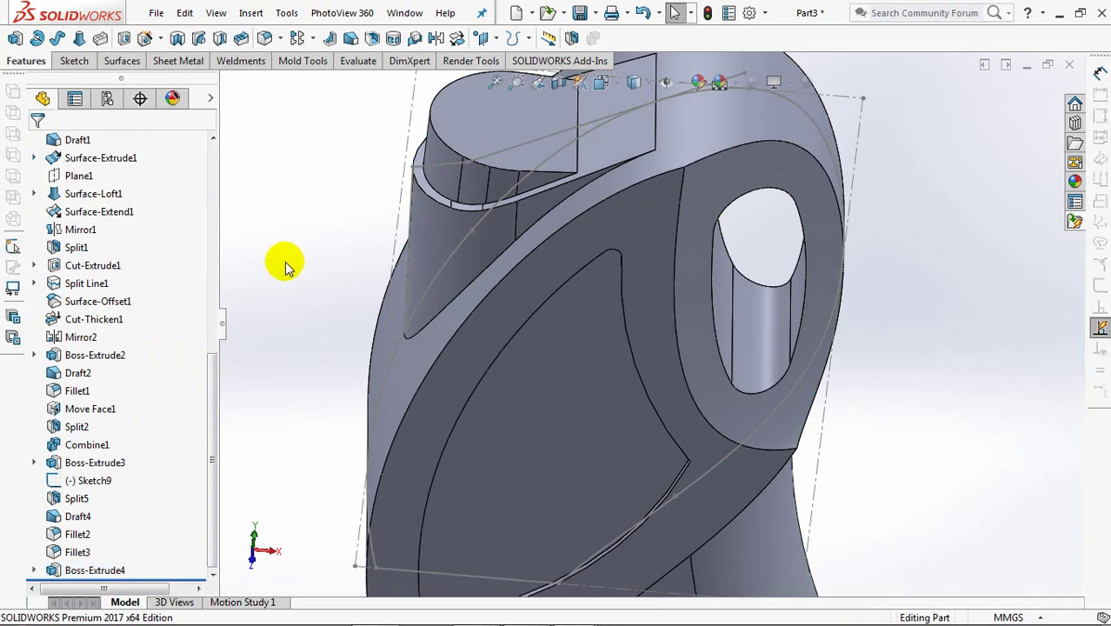
Sketch a circle centred on the centreline of the new boss's top face
left_click(22, 61)
left_click(15, 38)
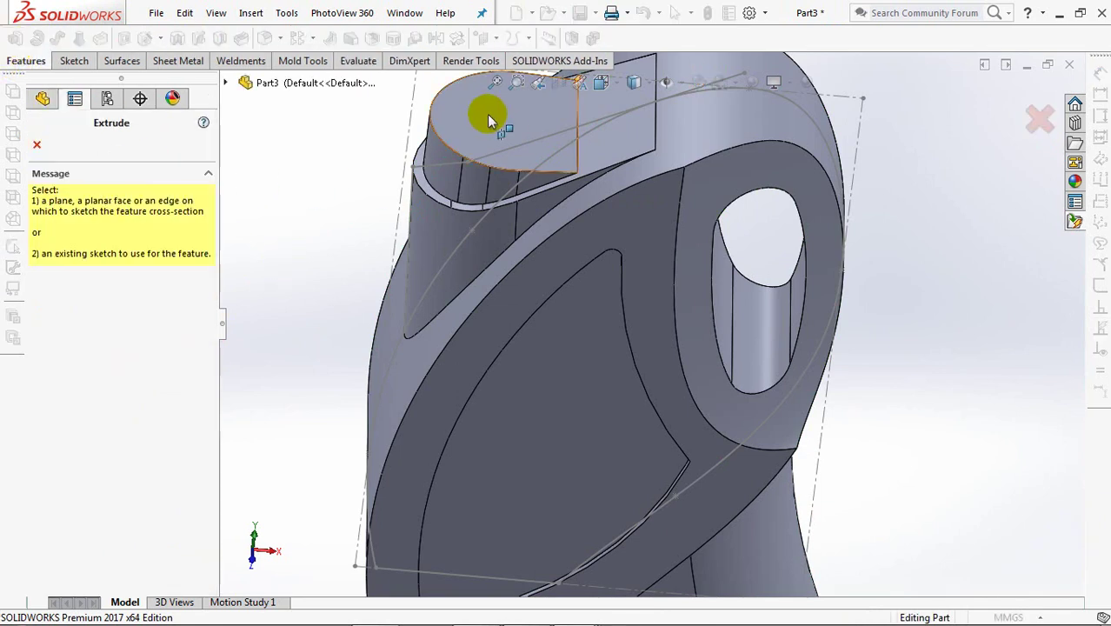
left_click(484, 115)
middle_click_drag(482, 124, 446, 297, "ctrl")
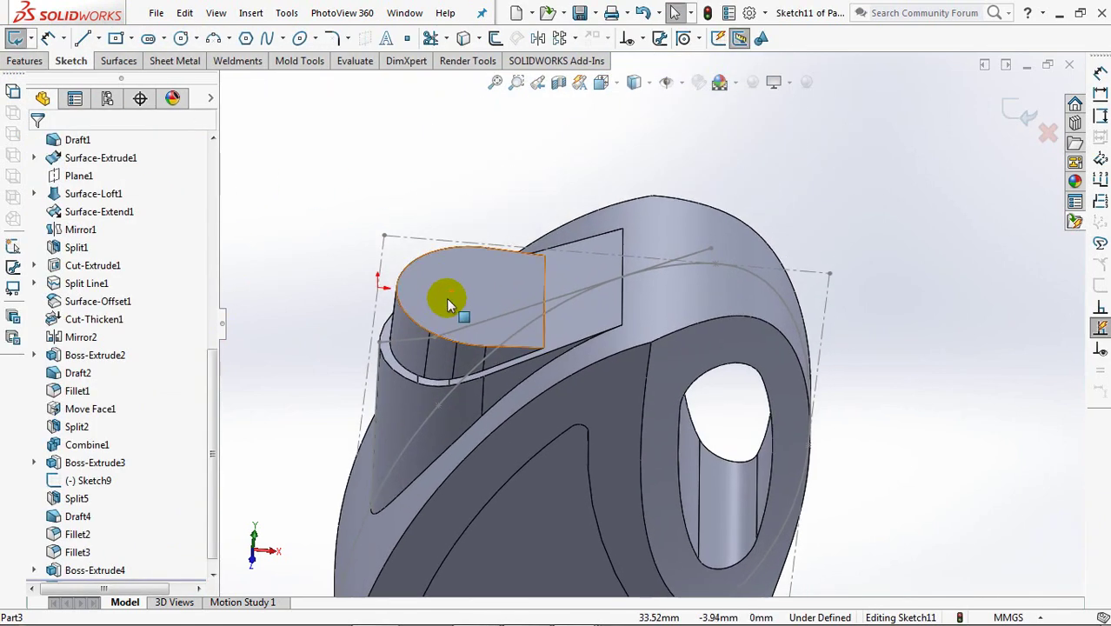
key("ctrl+8")
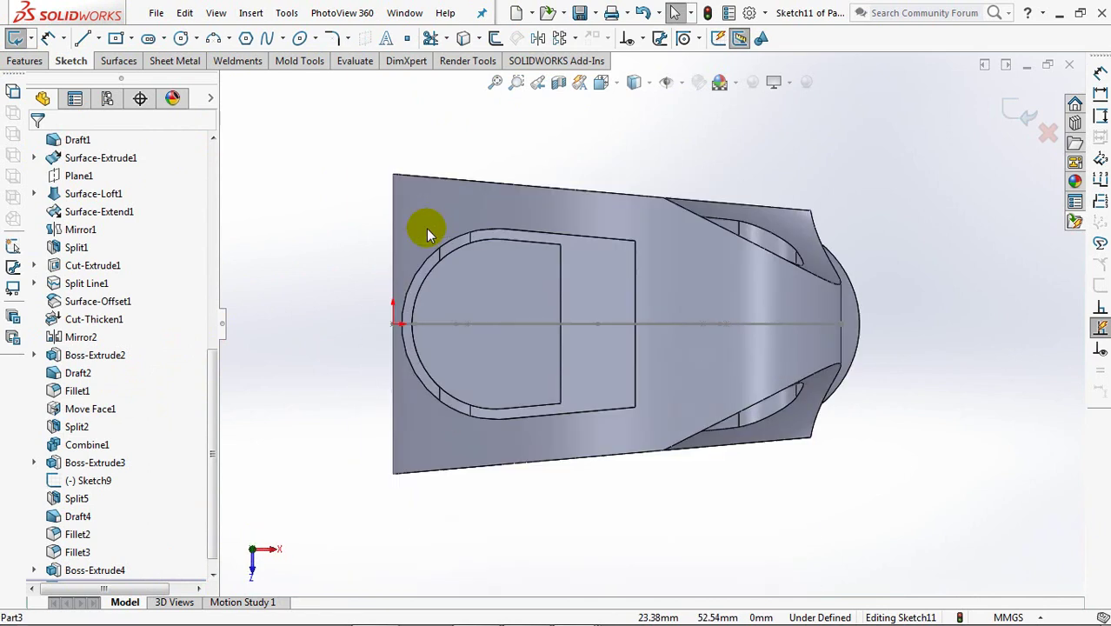
left_click(179, 42)
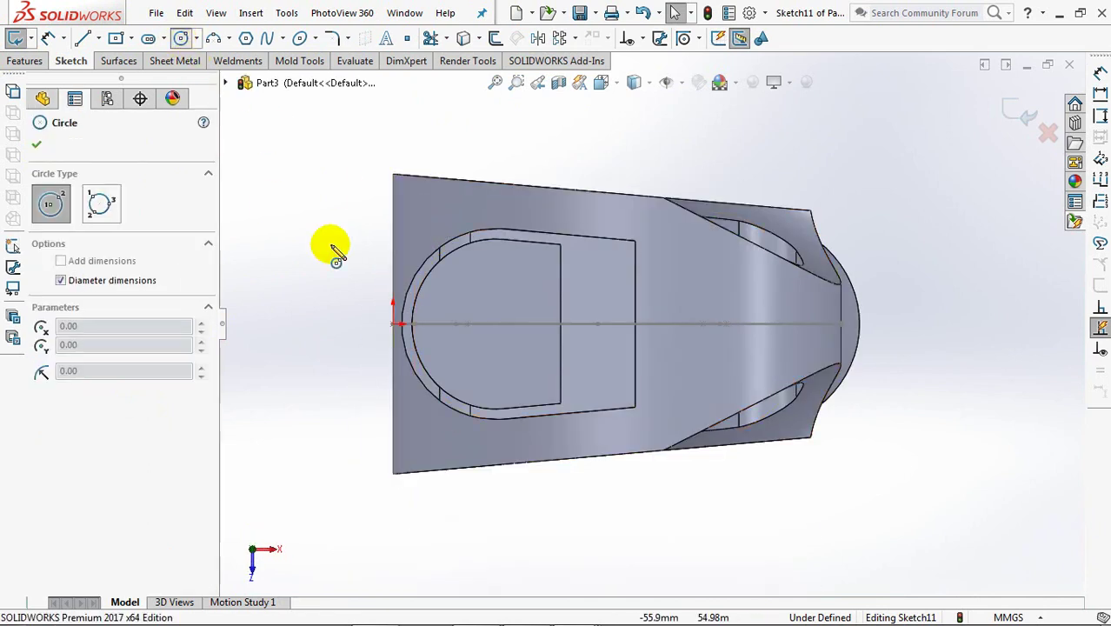
left_click(482, 323)
left_click(470, 270)
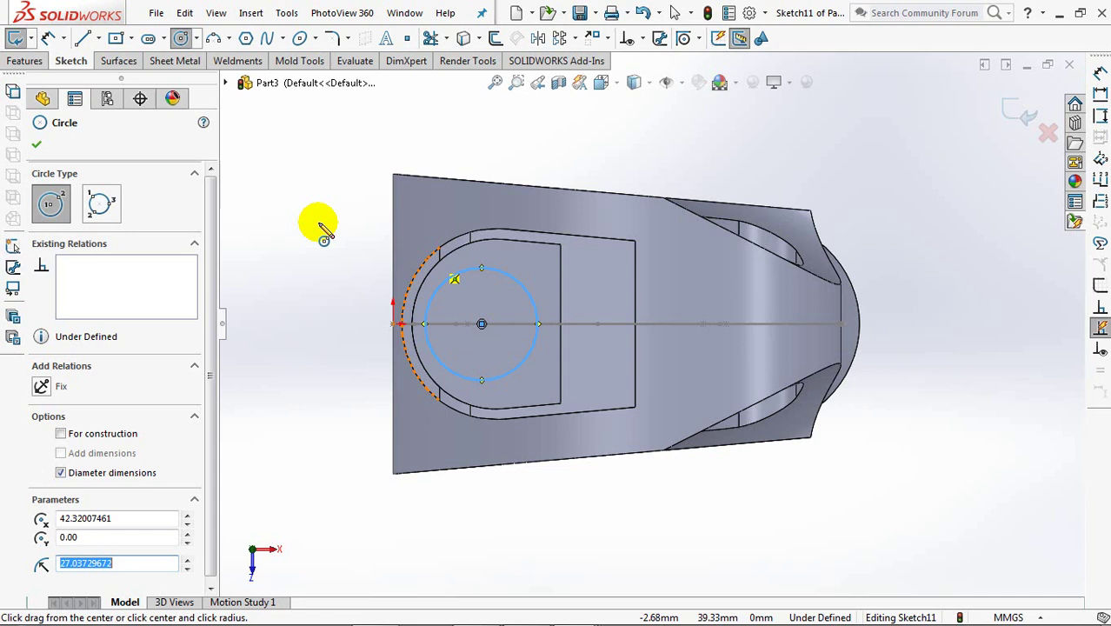
Dimension the circle to Ø53, 43 mm from the origin
left_click(49, 38)
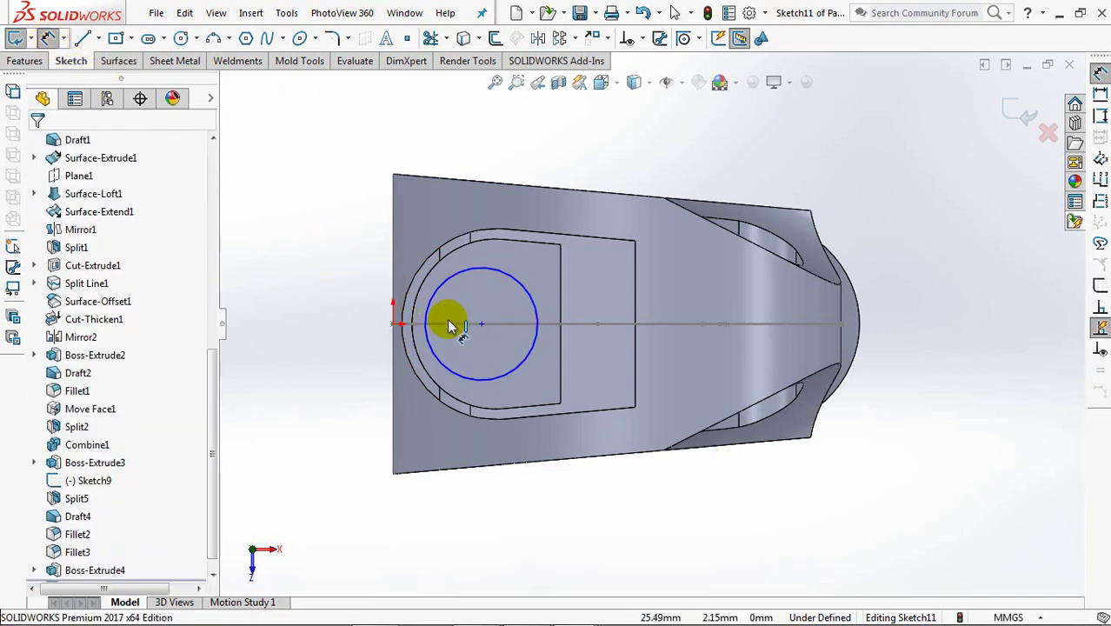
left_click(458, 276)
left_click(322, 310)
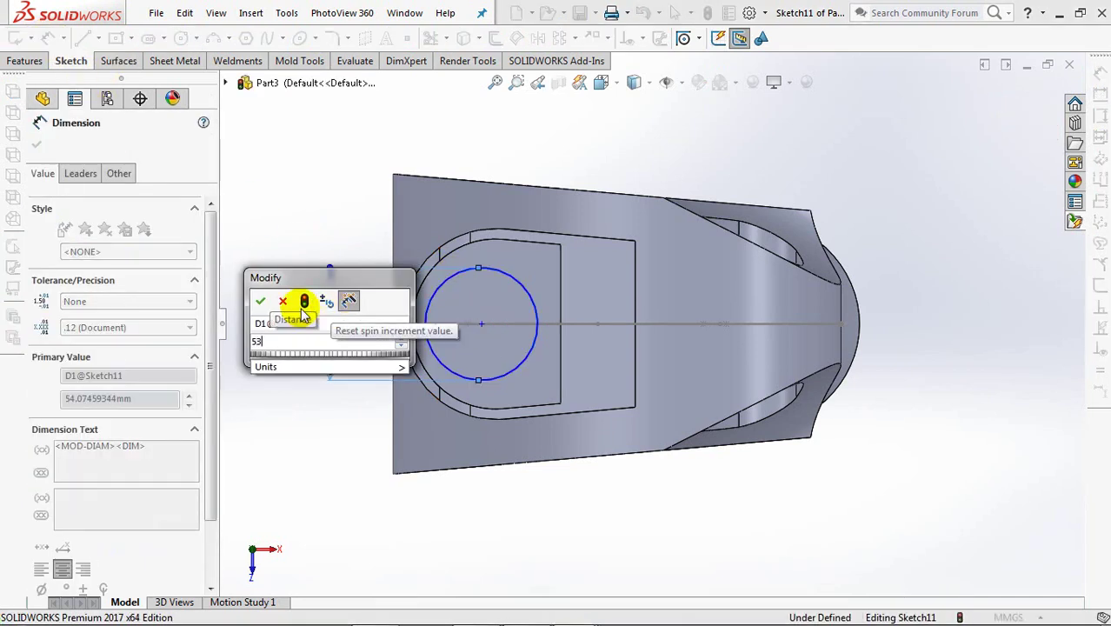
key("Return")
left_click(481, 323)
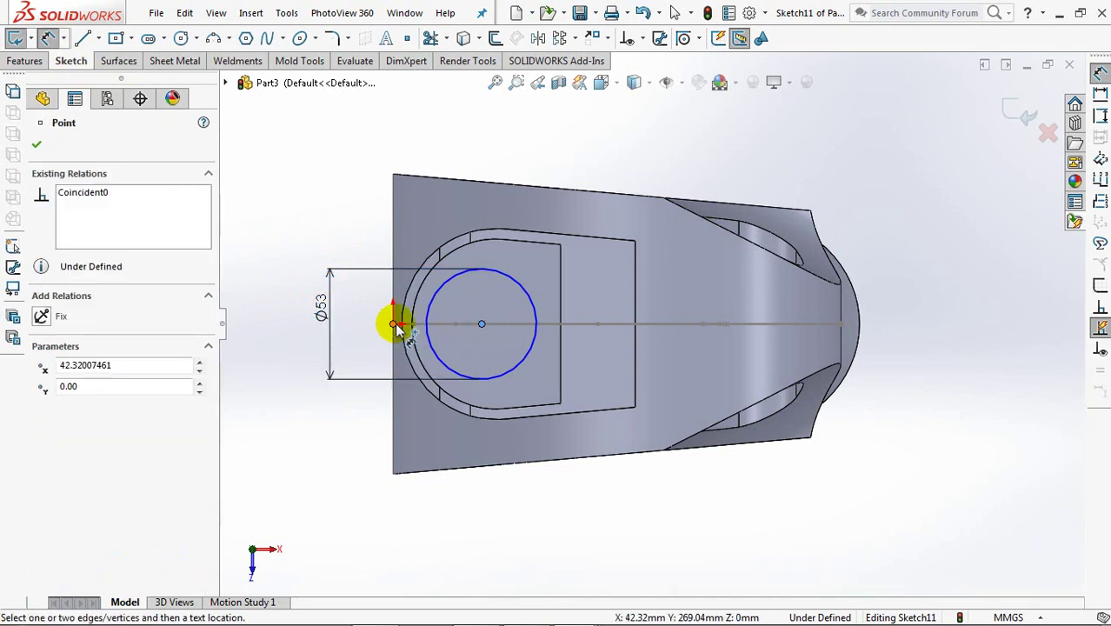
left_click(394, 323)
left_click(421, 150)
type("43")
key("Return")
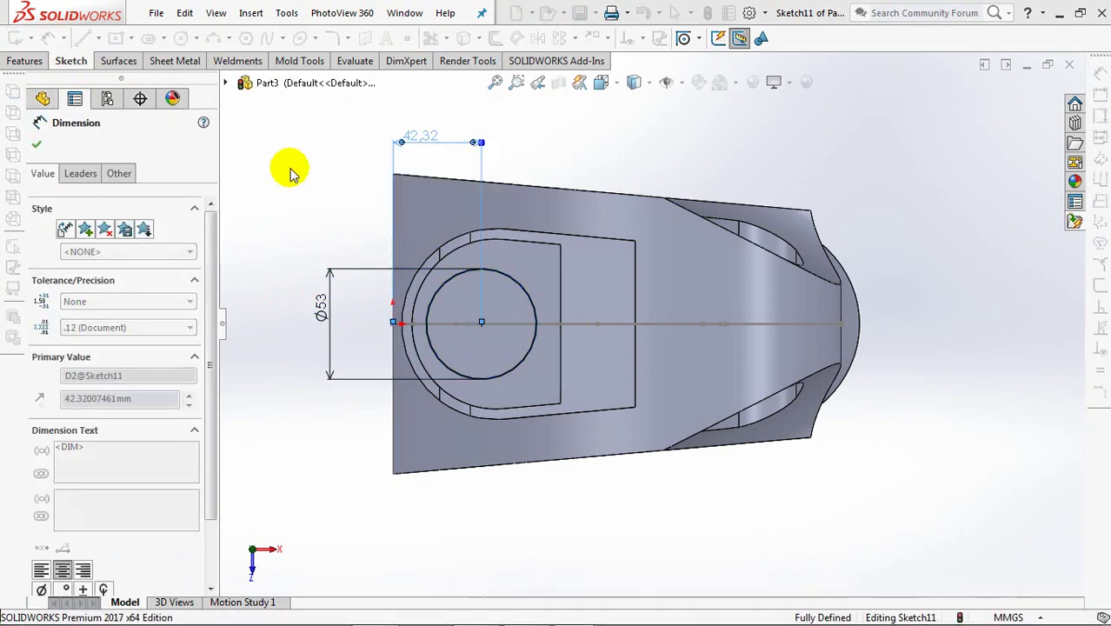
mouse_move(359, 365)
middle_mouse_down()
mouse_move(372, 281)
mouse_move(361, 255)
mouse_move(340, 390)
mouse_move(657, 279)
middle_mouse_up()
key("Escape")
Extrude the circle from a 13 mm offset up to the next surface with 20° draft
left_click(1016, 111)
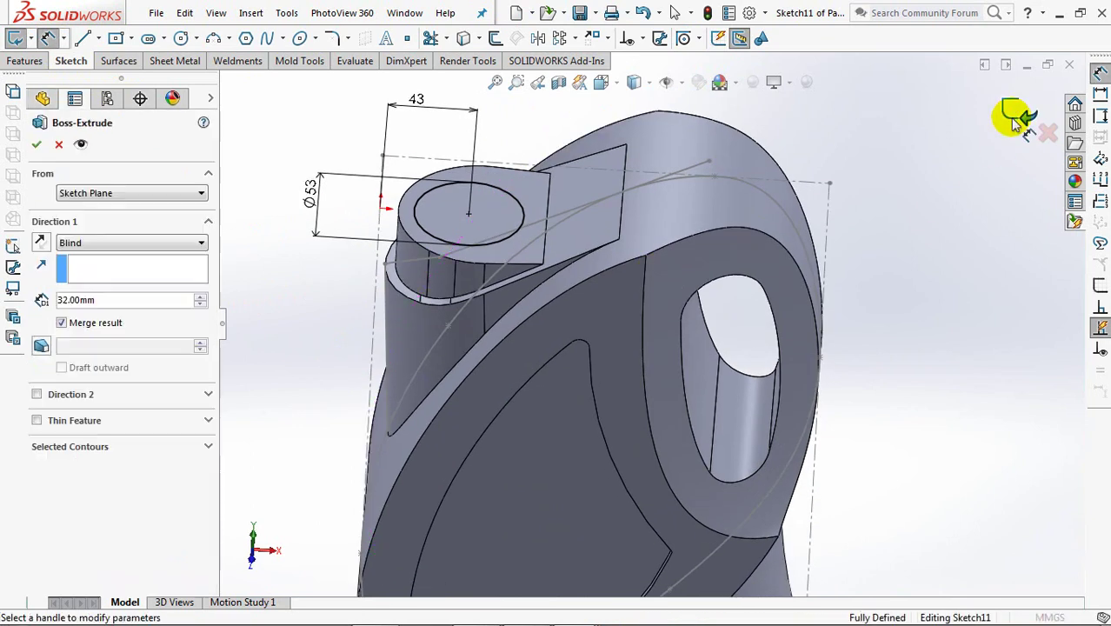
left_click(122, 193)
left_click(92, 236)
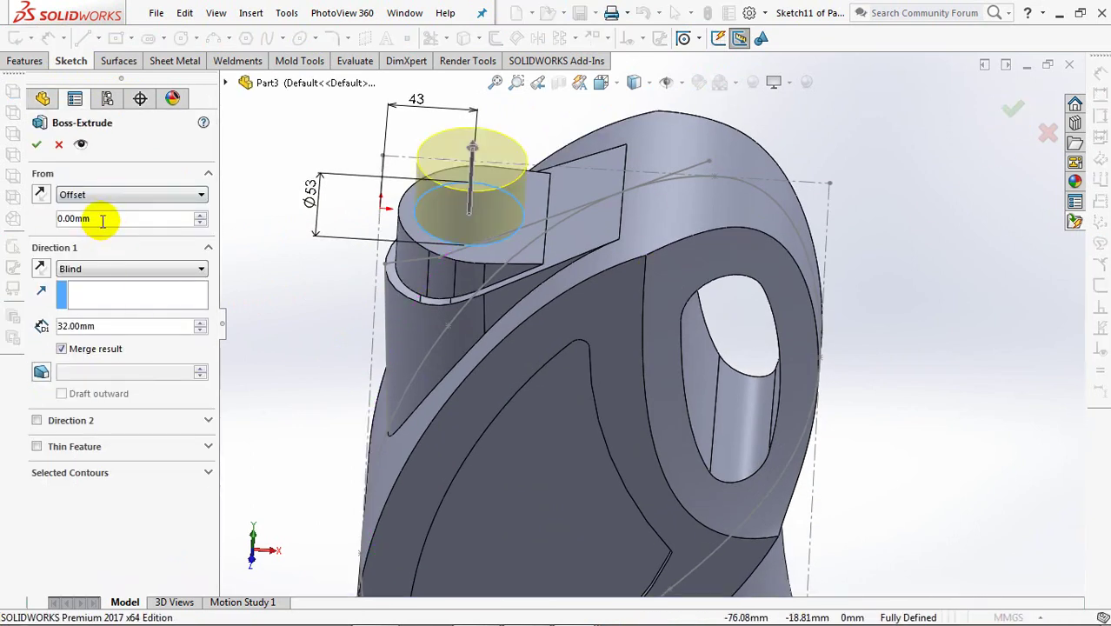
type("13")
key("Return")
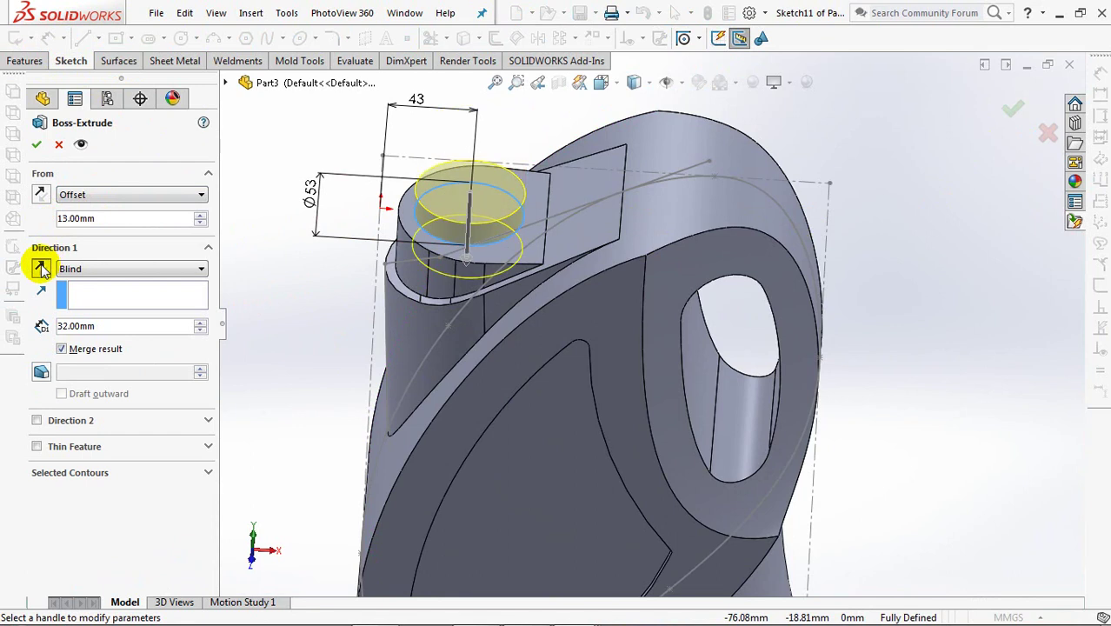
left_click(85, 271)
left_click(81, 304)
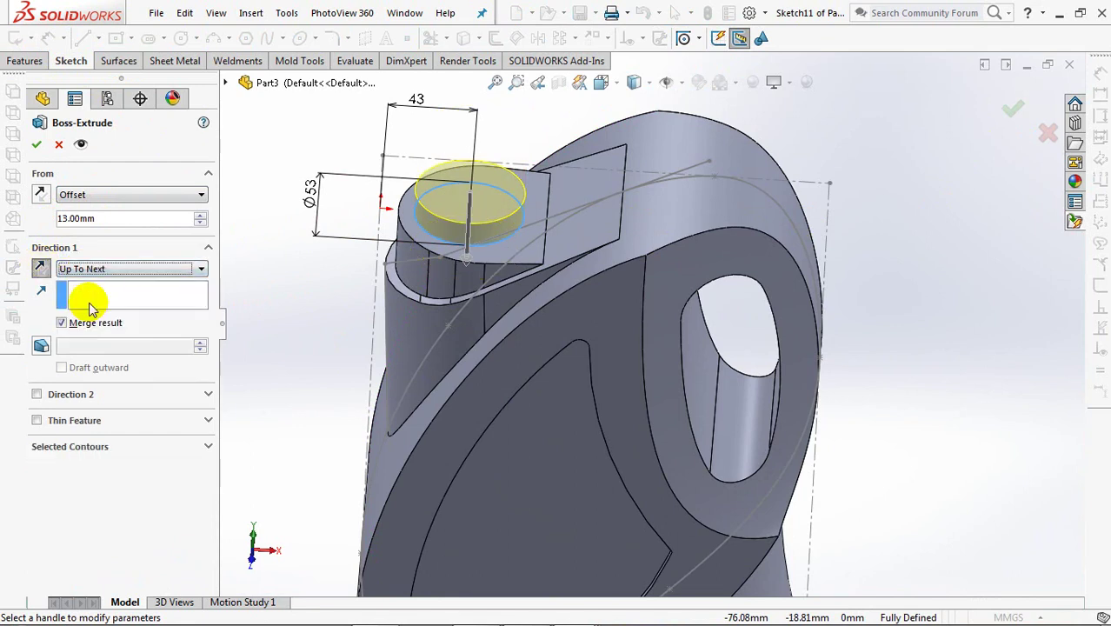
left_click(40, 346)
type("2")
key("Return")
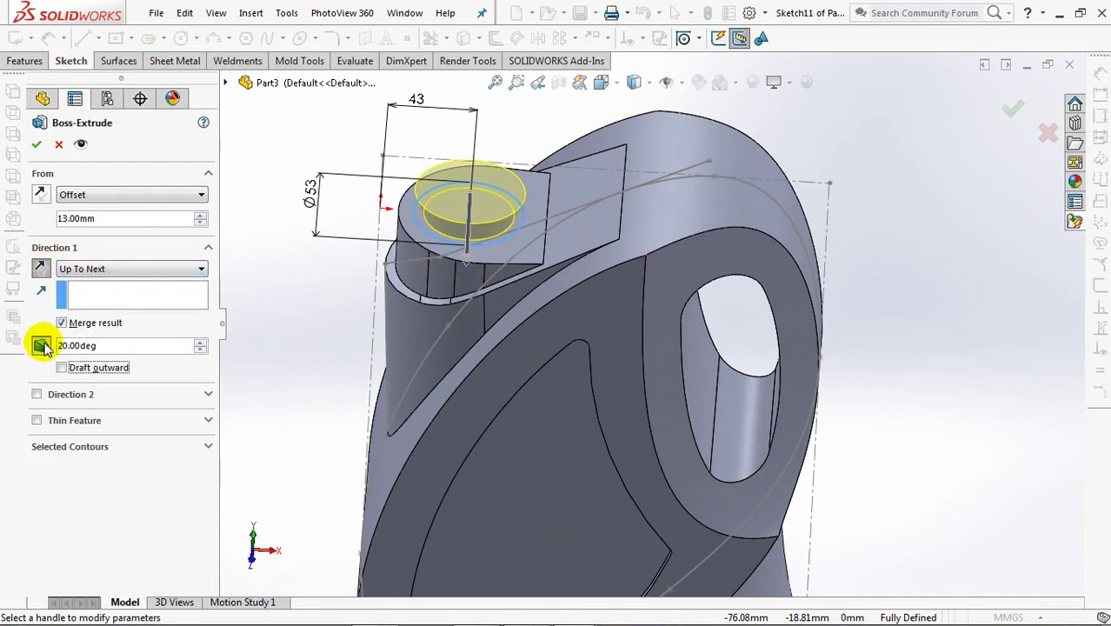
left_click(37, 150)
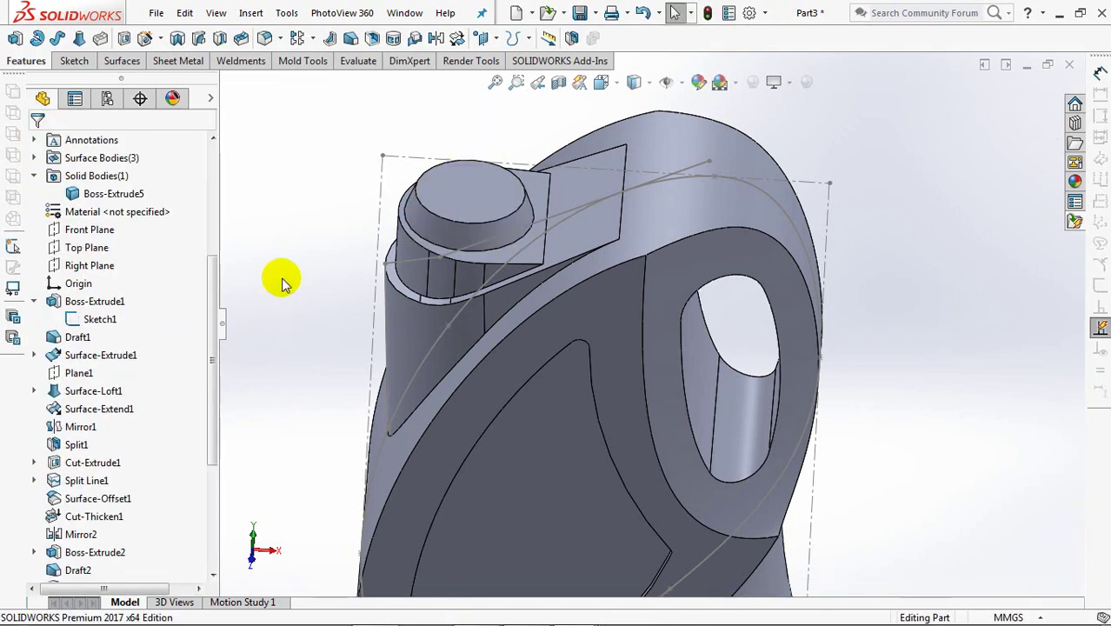
Sketch a Ø40 circle on the drafted boss's top face
left_click(13, 39)
left_click(442, 198)
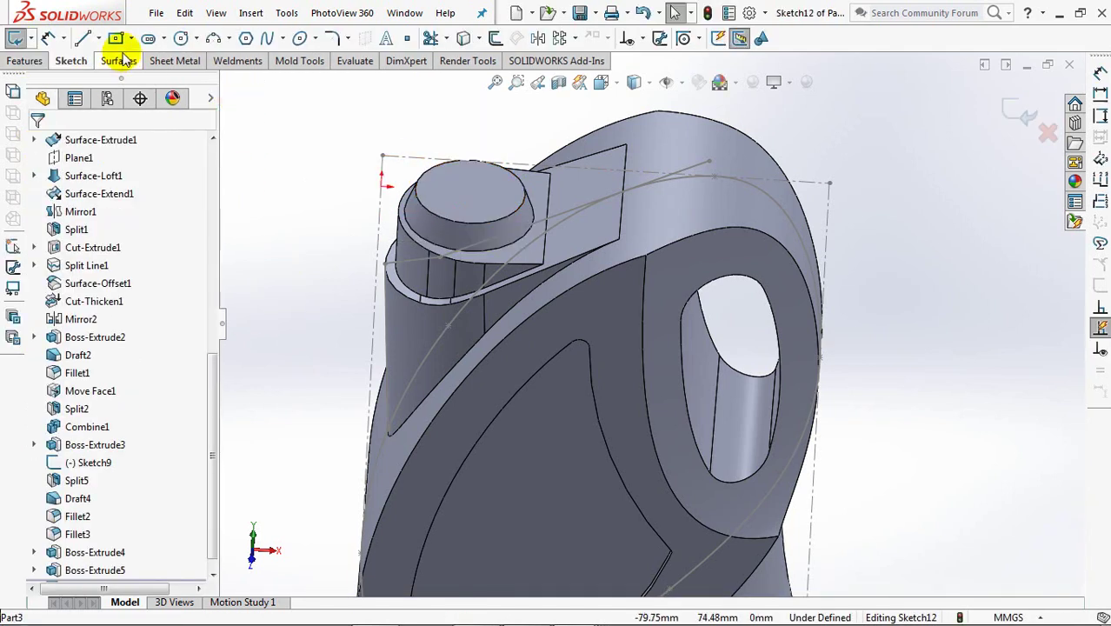
left_click(183, 38)
left_click(471, 193)
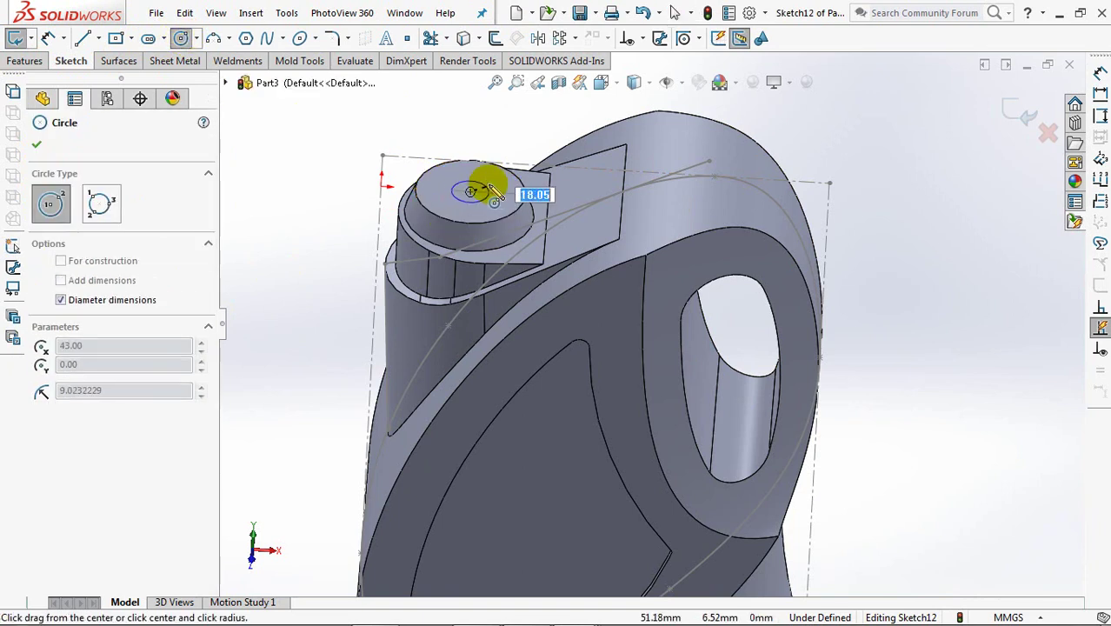
left_click(504, 186)
left_click(47, 39)
left_click(434, 193)
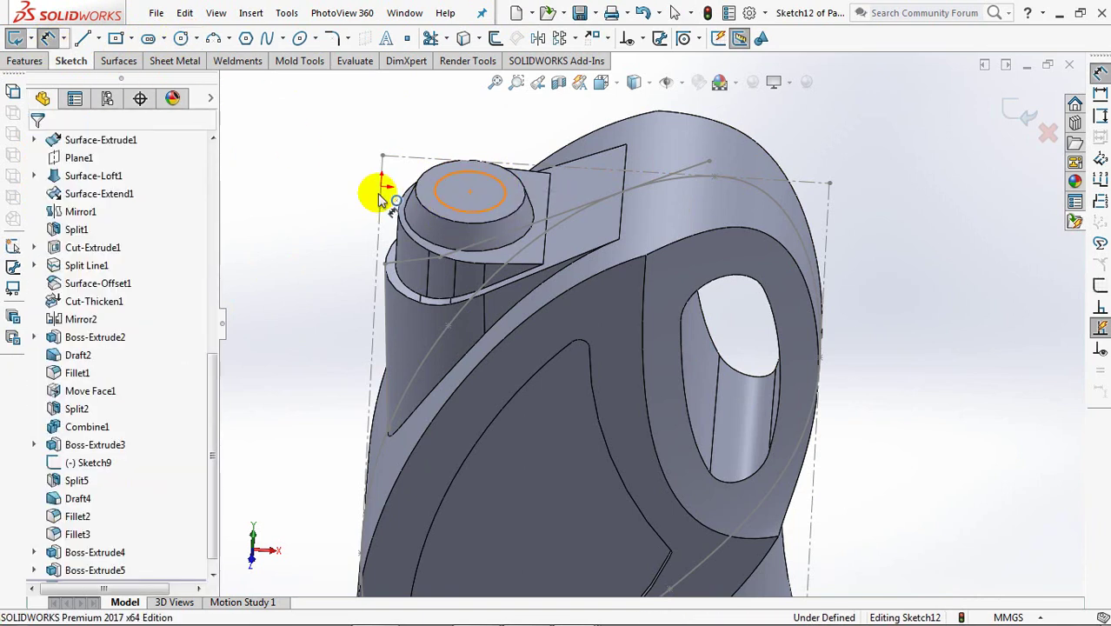
left_click(315, 185)
type("40")
left_click(241, 168)
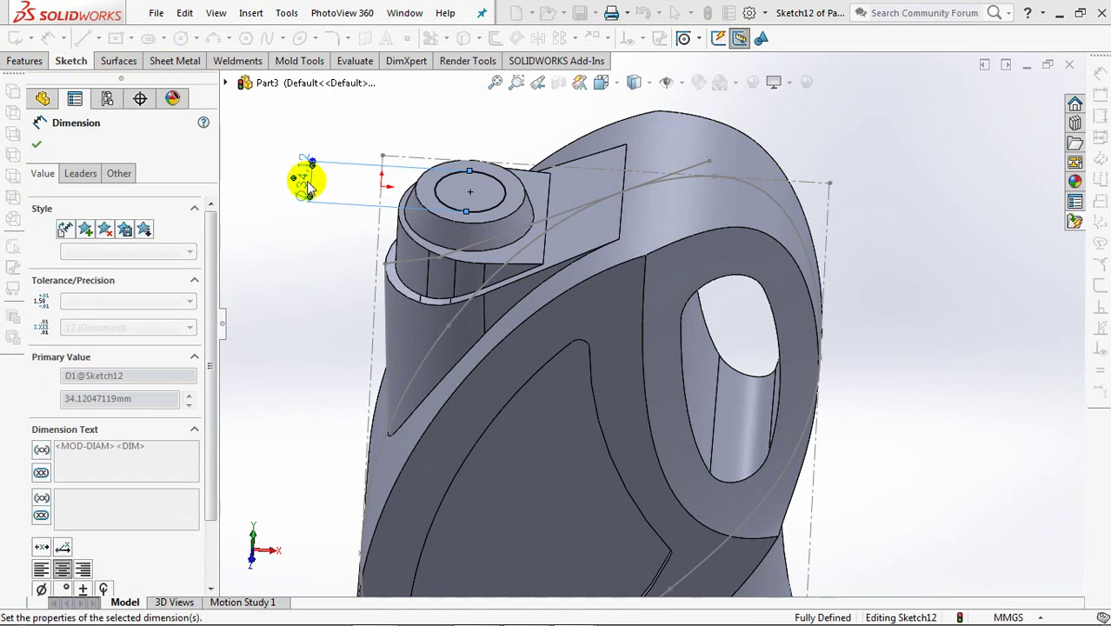
Extrude the Ø40 circle 15 mm into a cylinder
left_click(1008, 109)
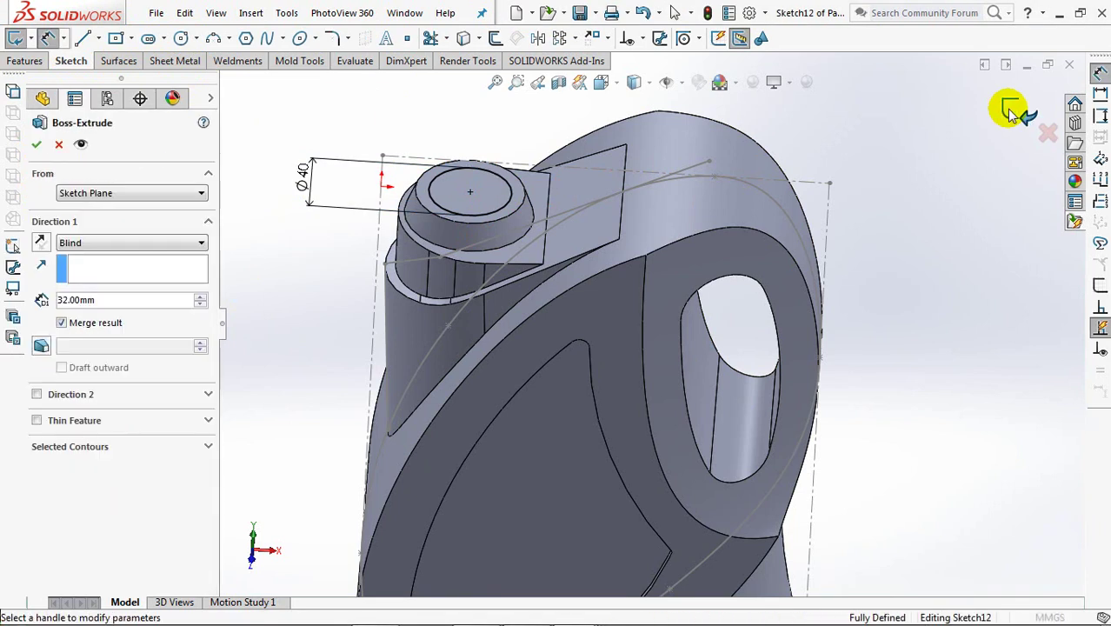
type("15")
key("Return")
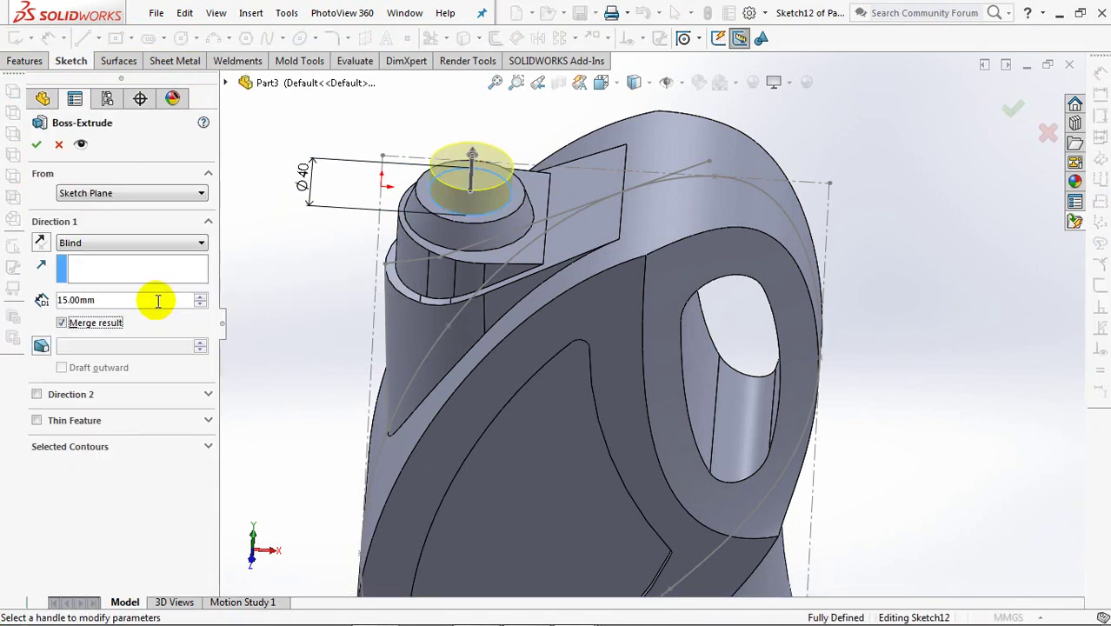
left_click(36, 148)
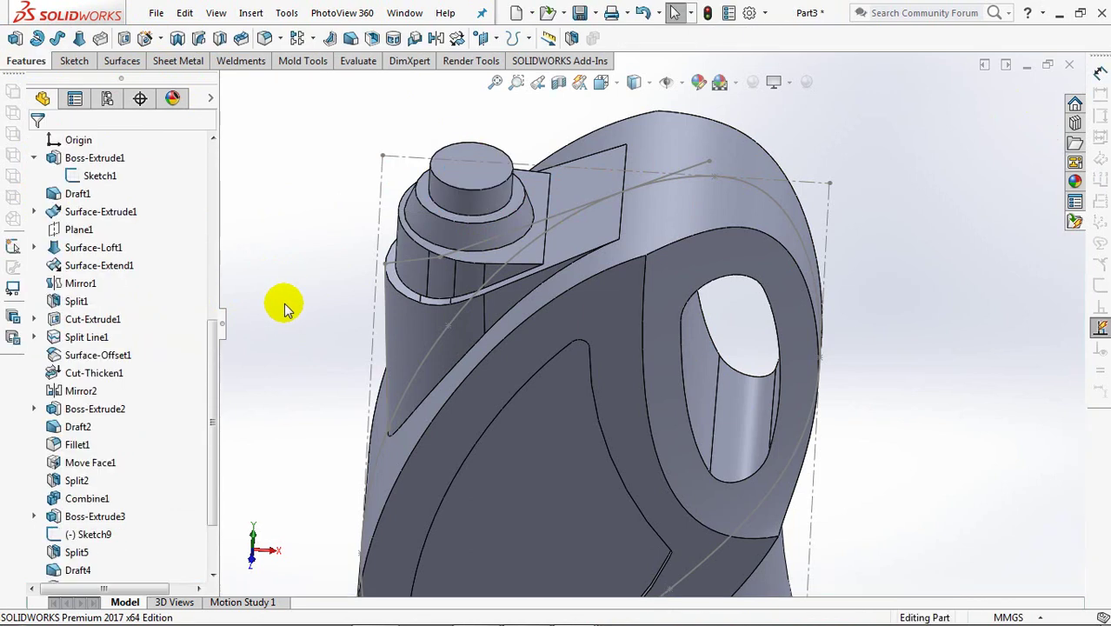
Start a new sketch on the neck's flat face with the Line tool
left_click(14, 39)
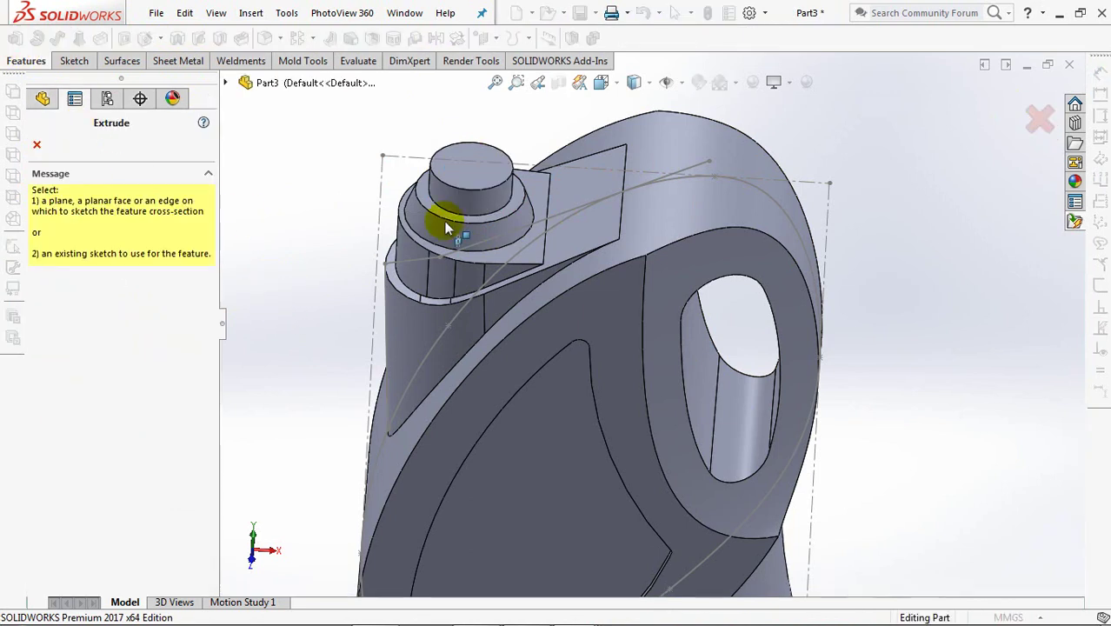
left_click(513, 209)
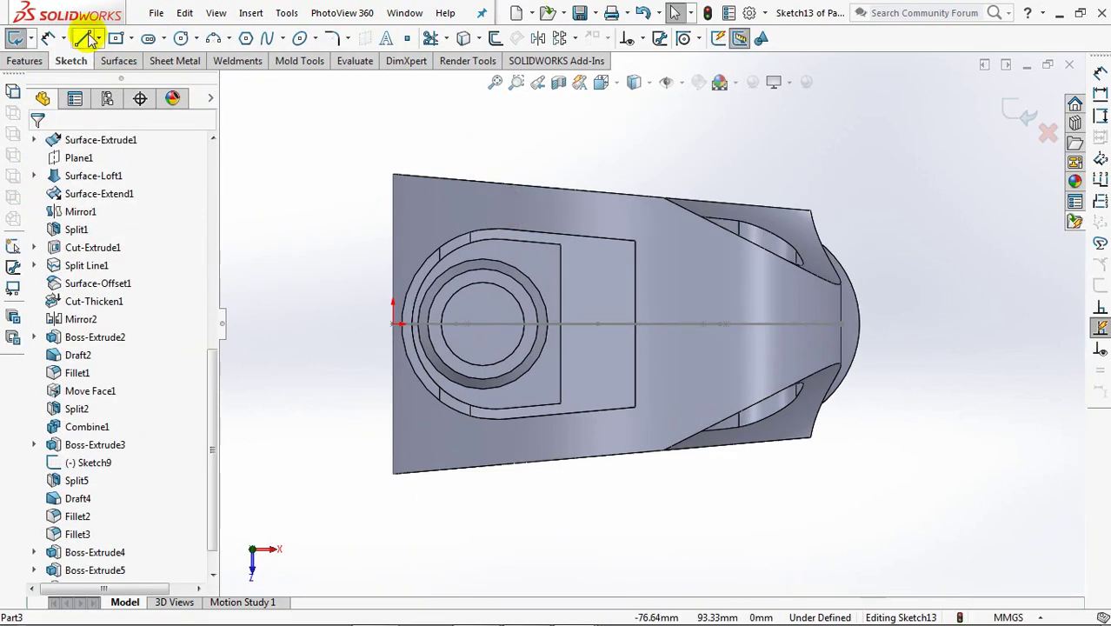
left_click(83, 38)
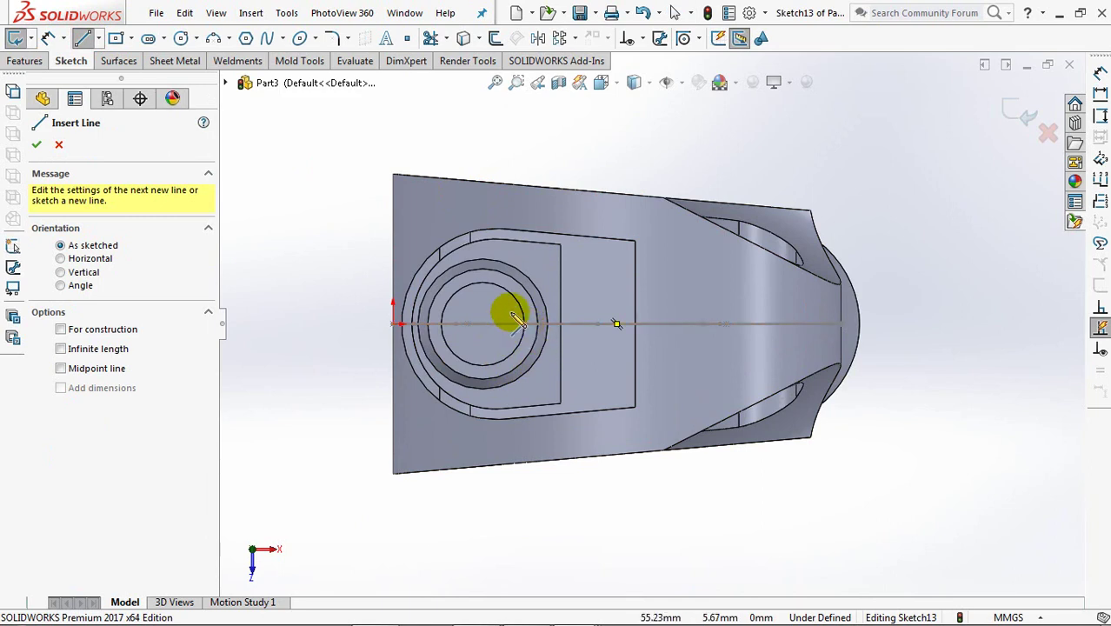
Draw a line from the circle centre out to the outer edge
left_click(524, 324)
left_click(635, 323)
right_click(635, 323)
left_click(668, 333)
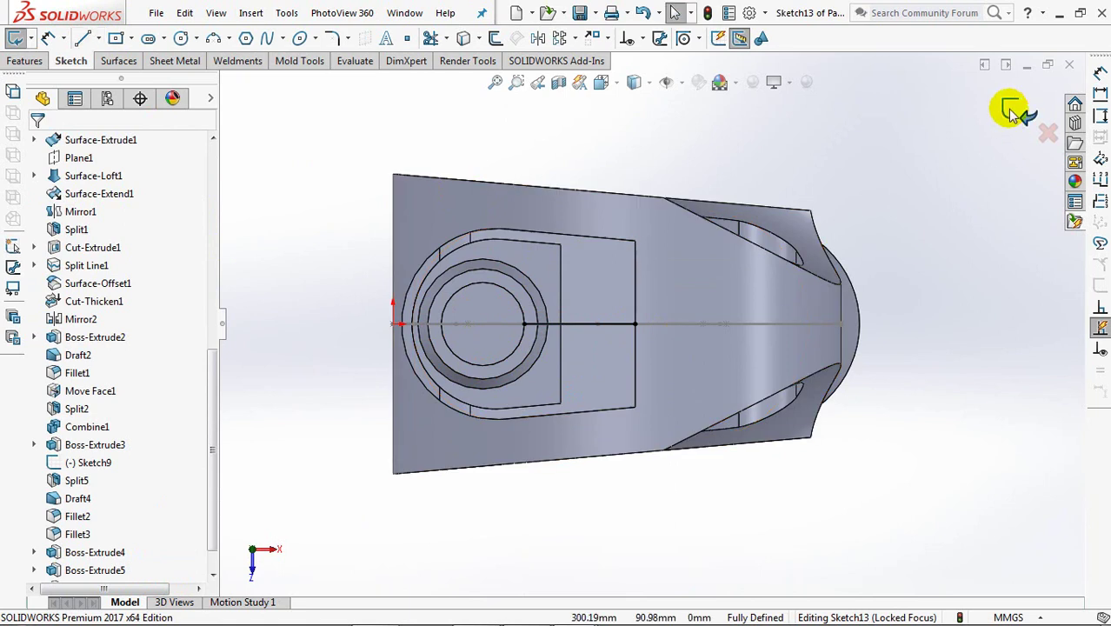
Extrude the line as a 15 mm mid-plane thin rib, reversed, Up To Next with 2° draft
mouse_move(620, 335)
middle_mouse_down()
mouse_move(612, 280)
mouse_move(294, 391)
middle_mouse_up()
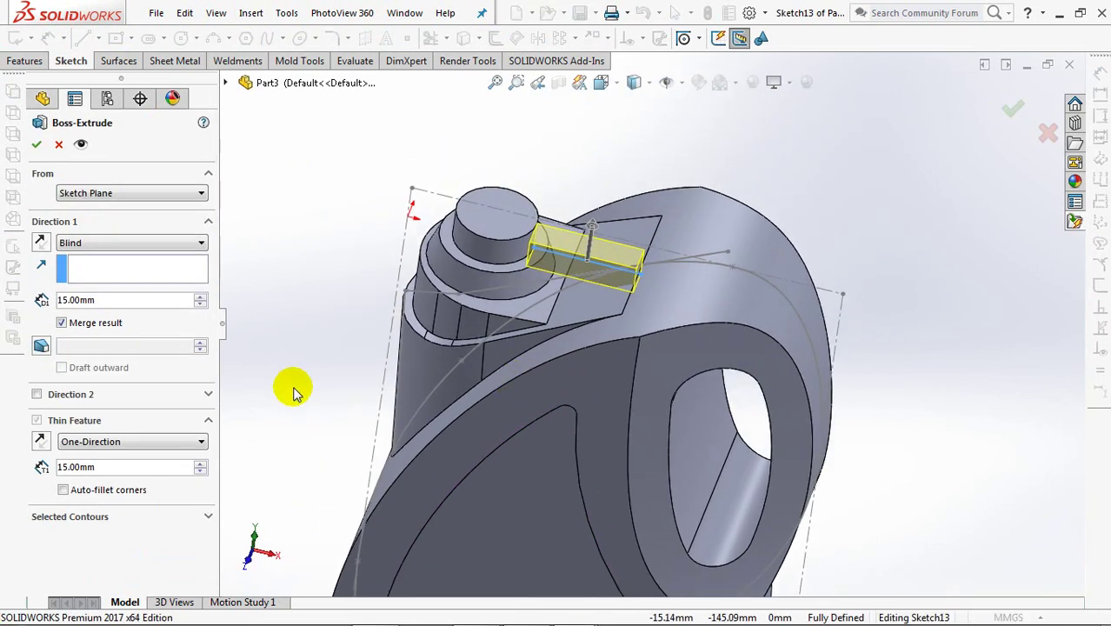
left_click(107, 442)
left_click(97, 465)
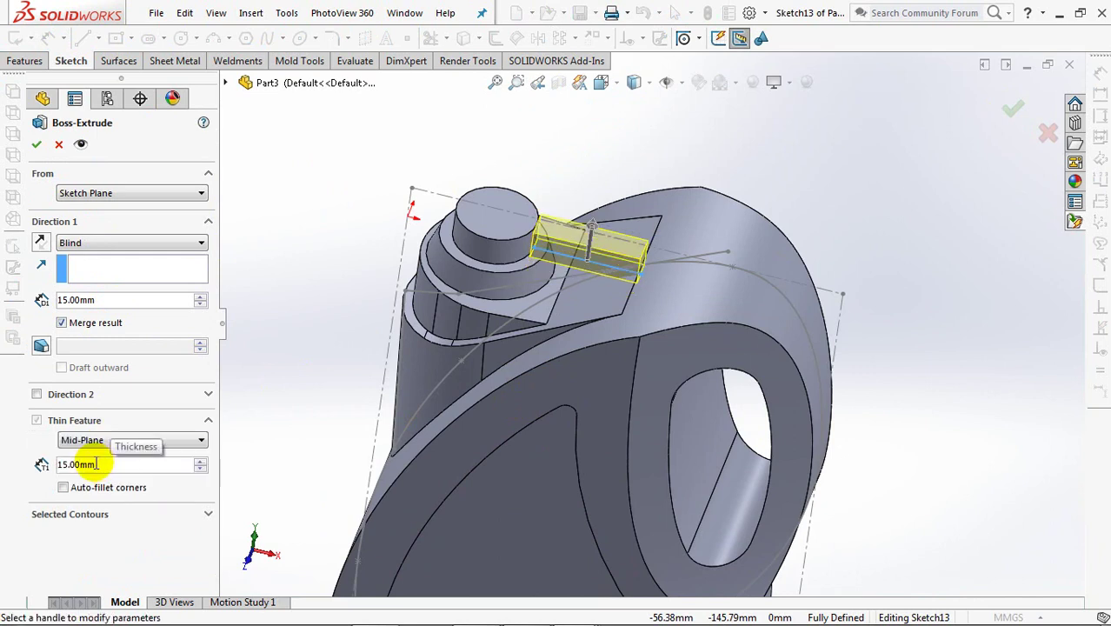
left_click(47, 244)
left_click(100, 249)
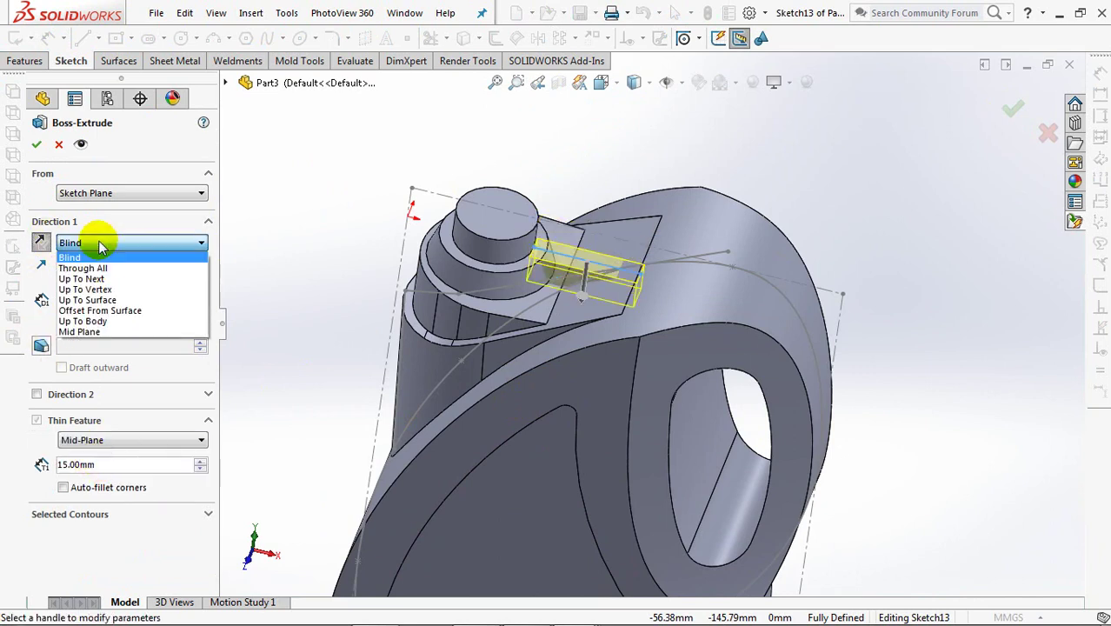
left_click(100, 285)
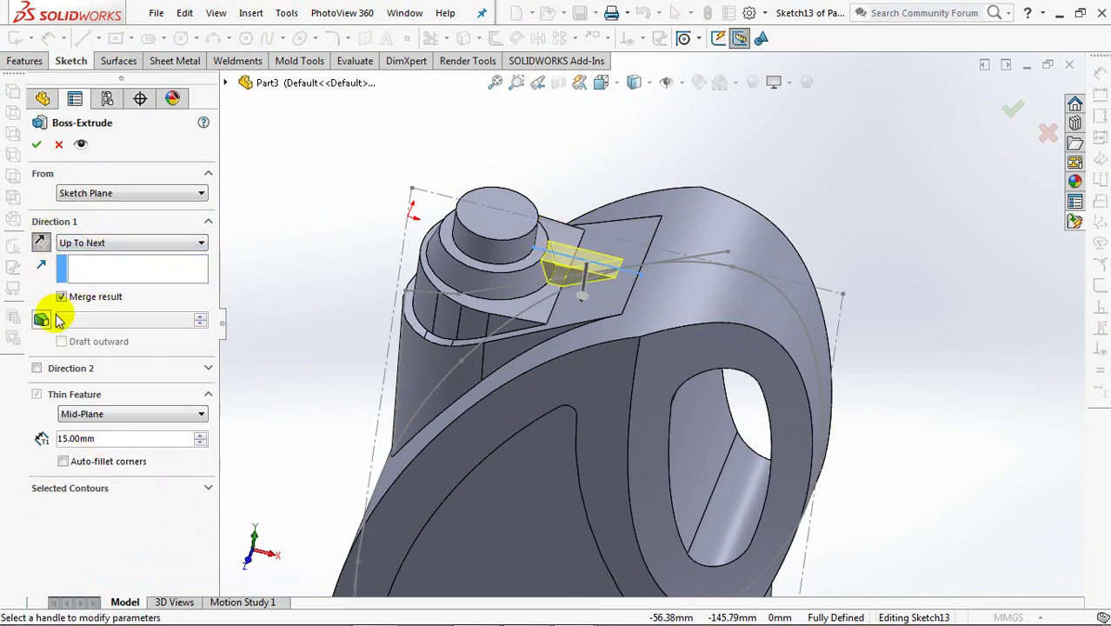
type("2")
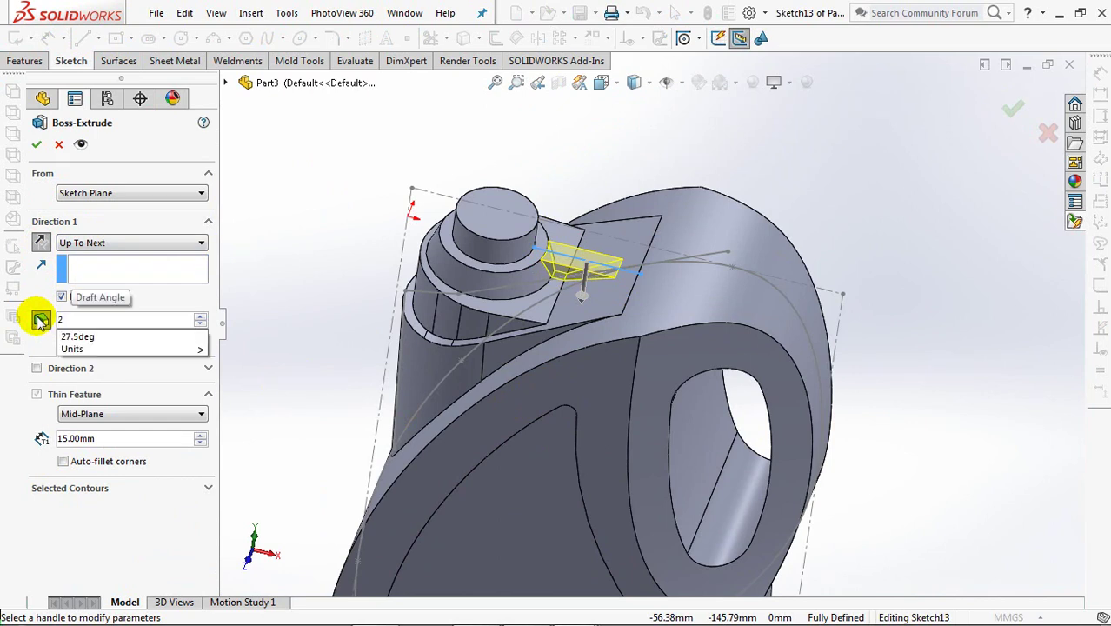
key("Tab")
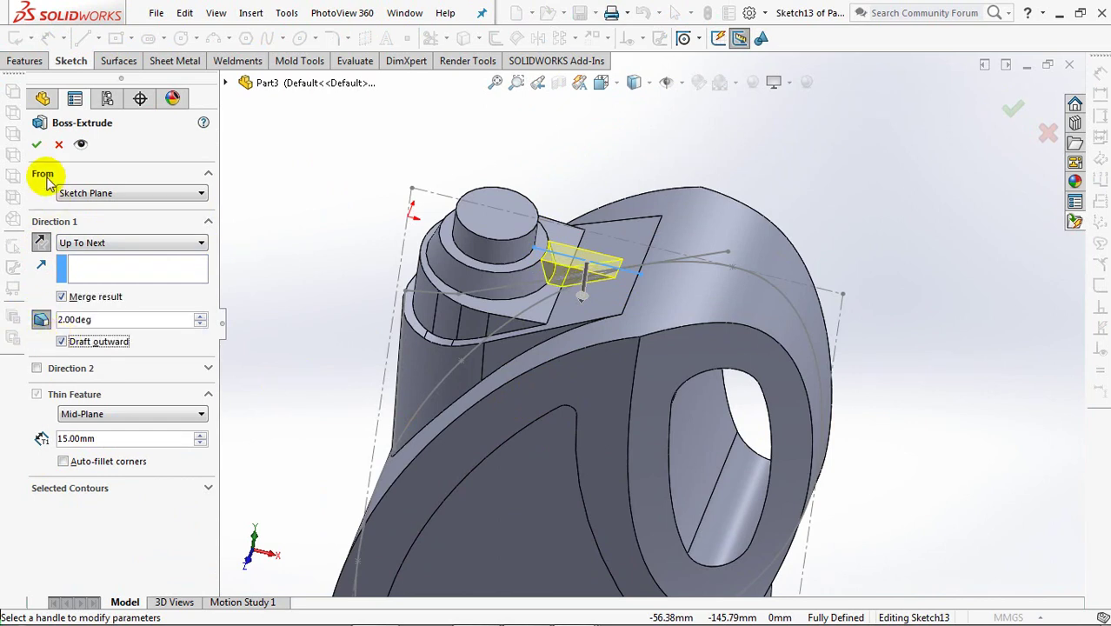
left_click(36, 144)
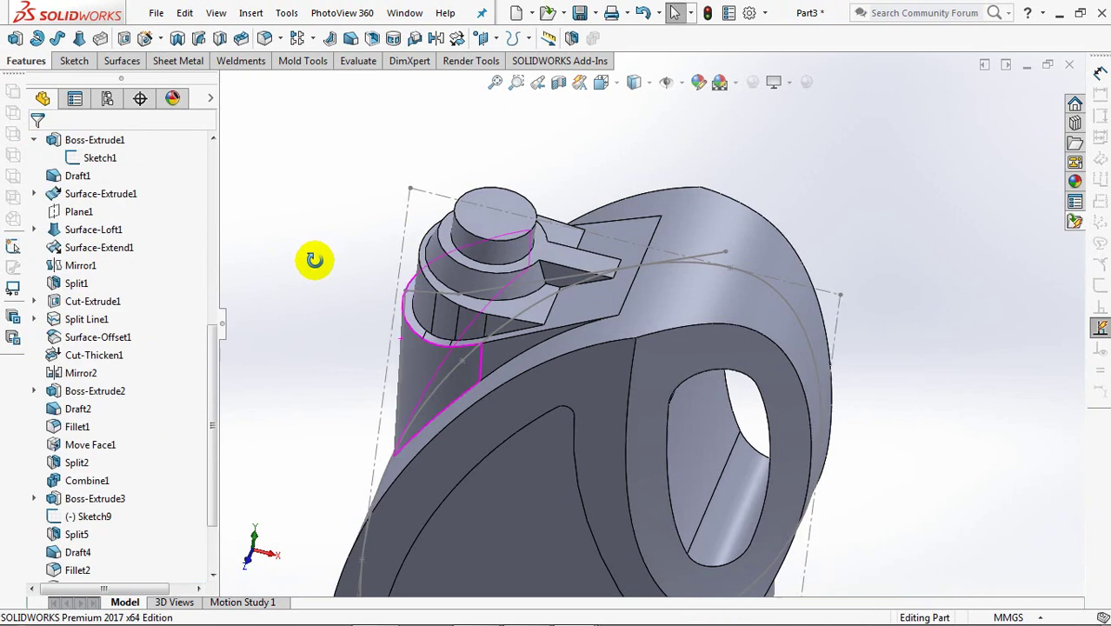
Hide the Sketch9 curves and switch to the front view
middle_click_drag(314, 259, 311, 276)
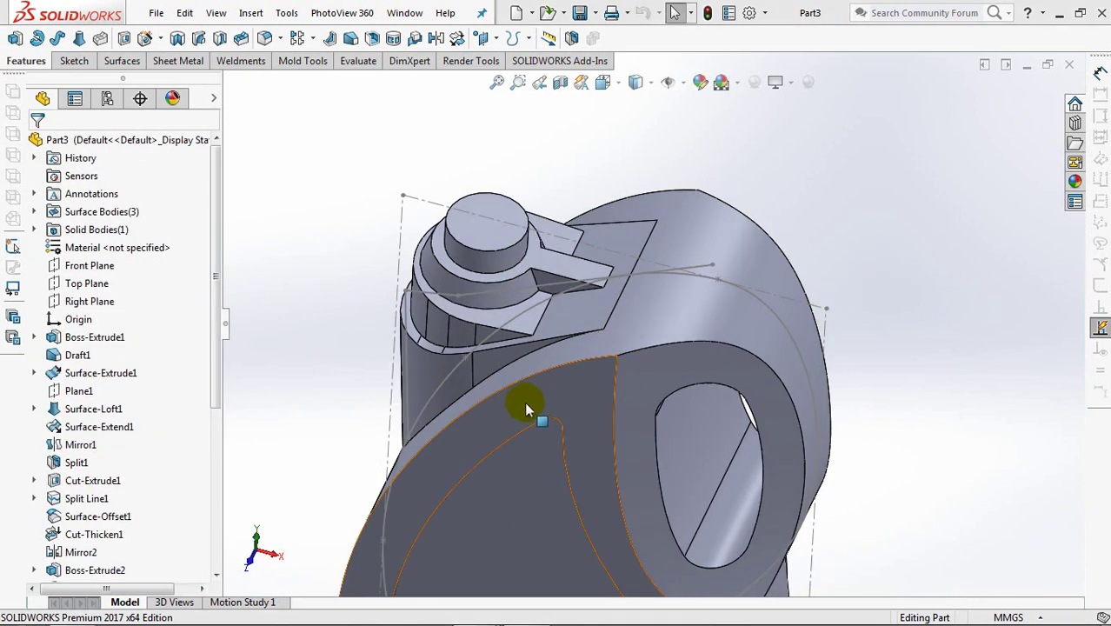
middle_click_drag(525, 405, 536, 323, "ctrl")
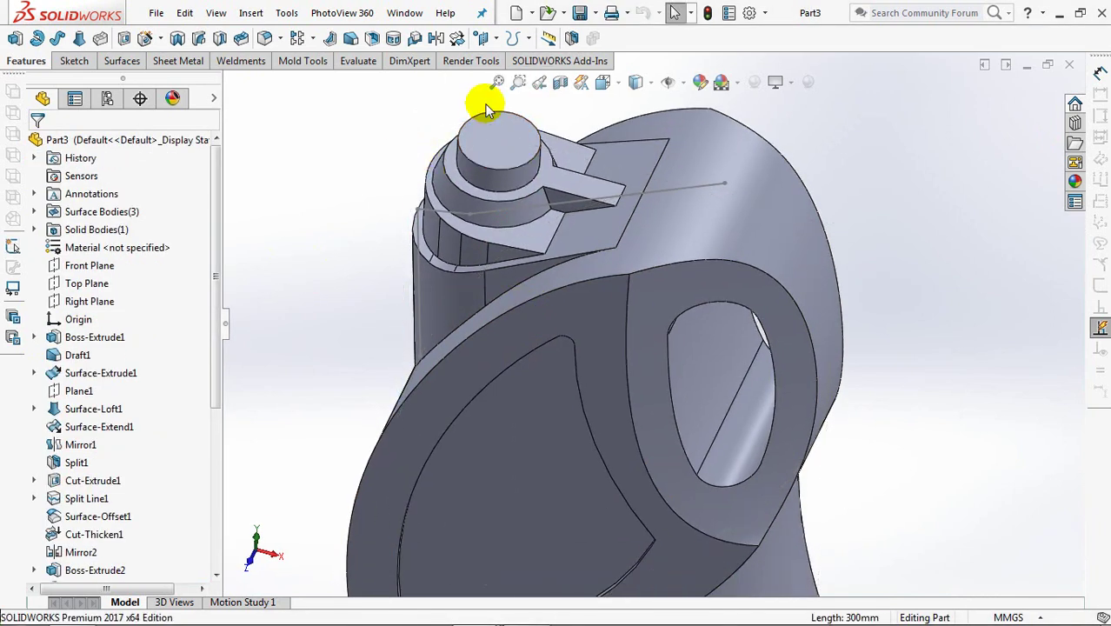
left_click(689, 187)
left_click(740, 141)
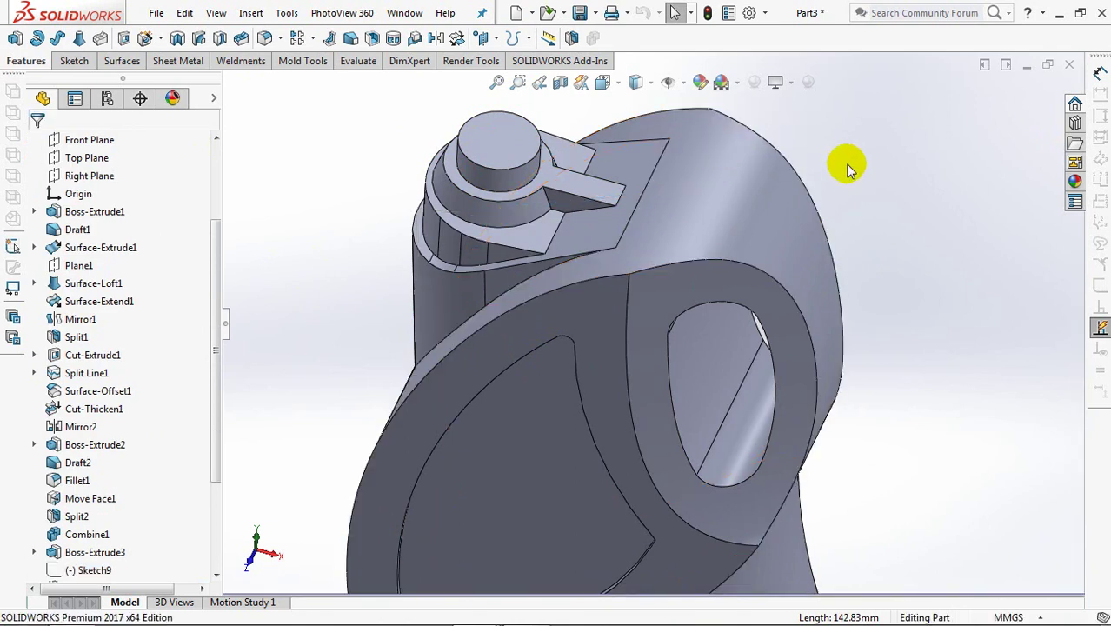
middle_click_drag(861, 268, 867, 346, "ctrl")
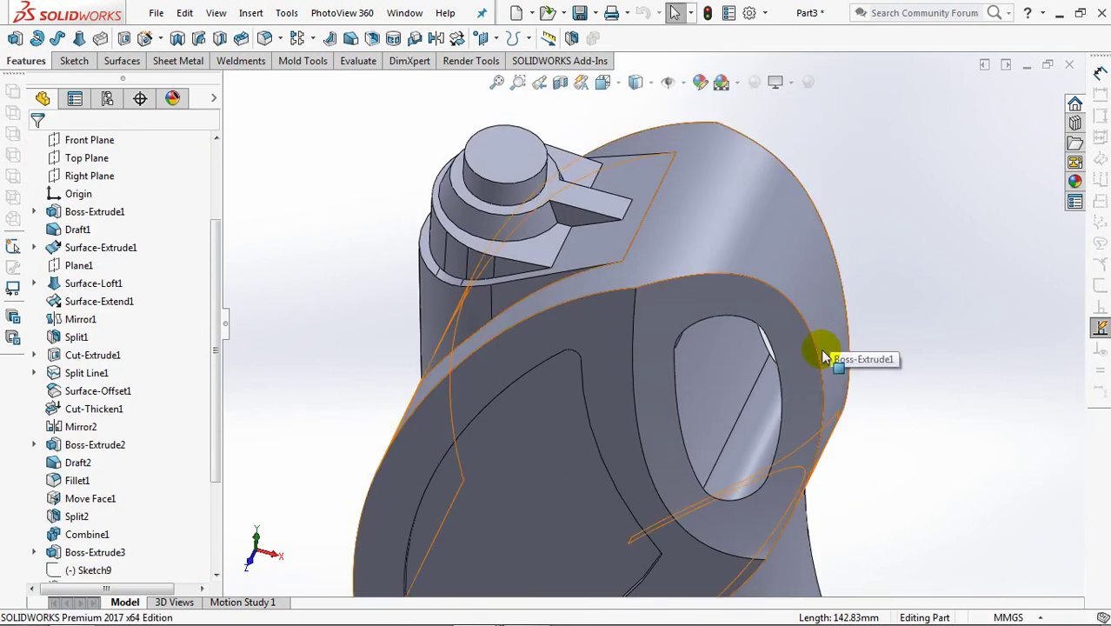
key("ctrl+1")
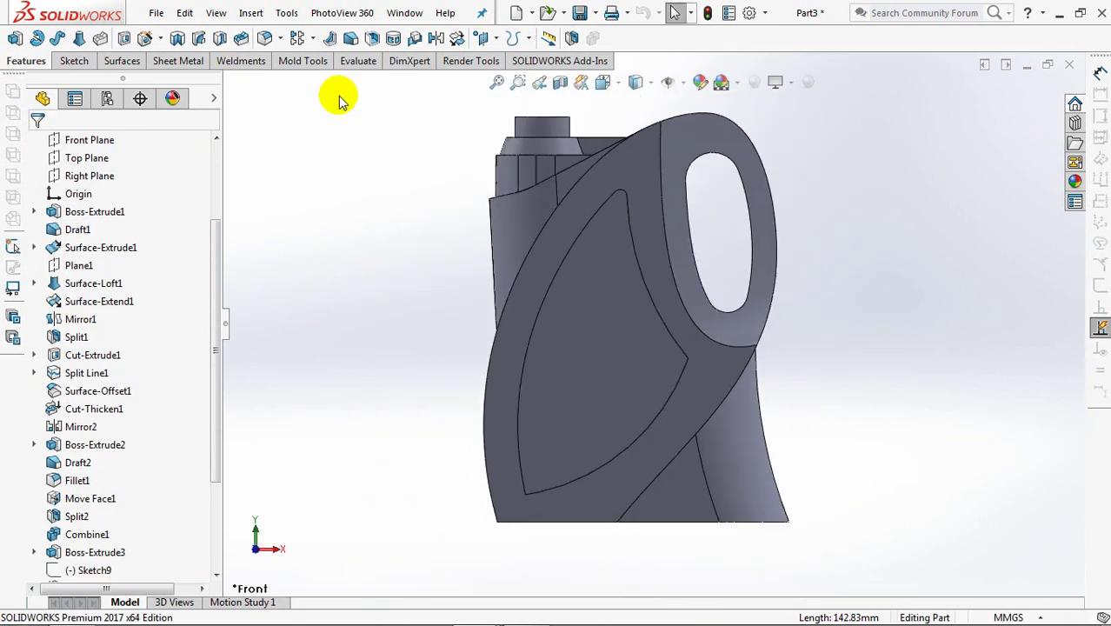
Apply a 5 mm constant fillet to the edge where the neck meets the body
left_click(265, 39)
left_click(55, 221)
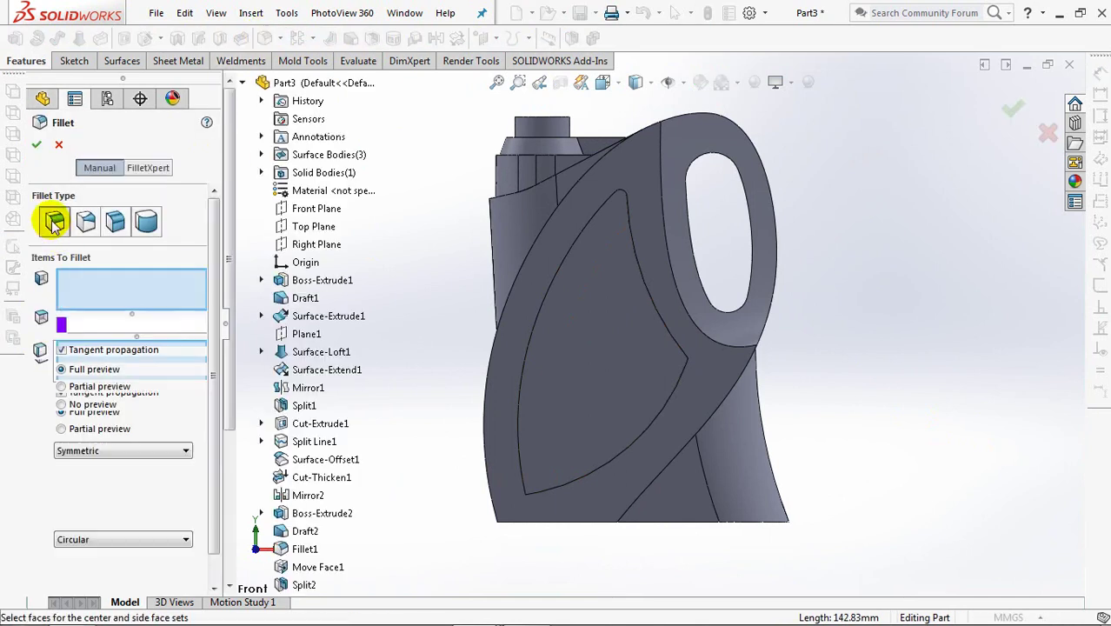
type("5")
left_click(116, 280)
middle_click_drag(468, 236, 459, 274)
middle_click_drag(467, 348, 606, 263)
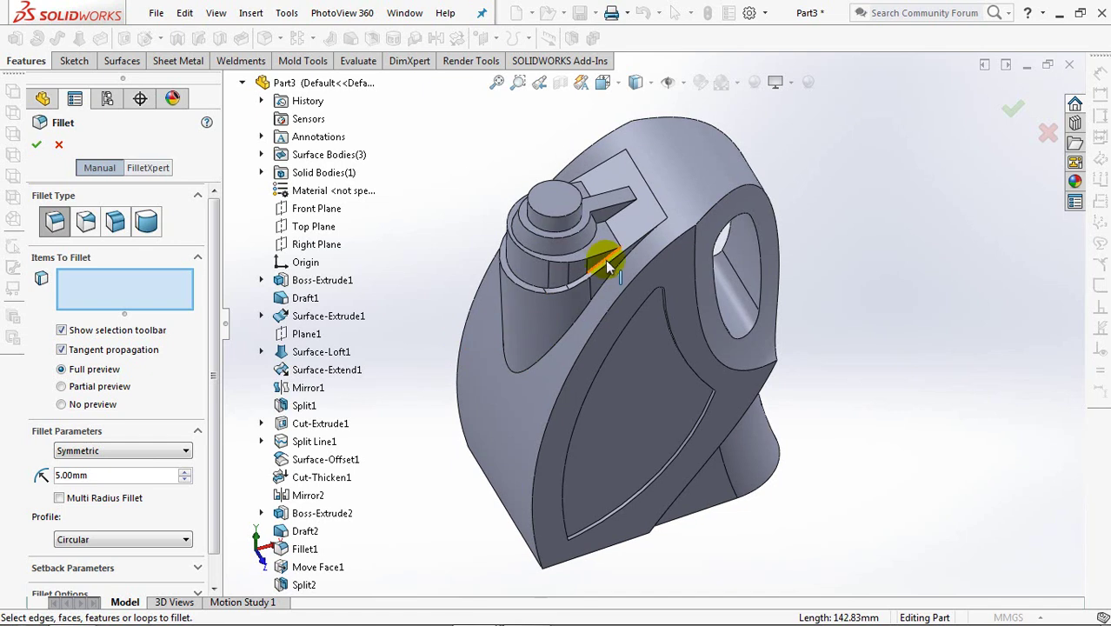
left_click(606, 263)
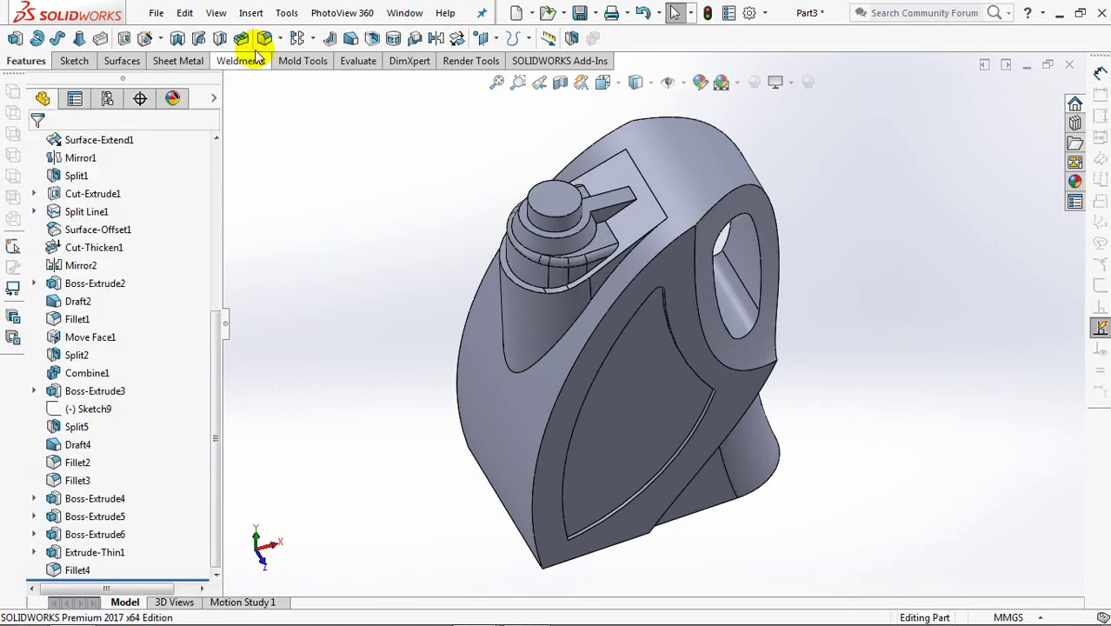
Add another 5 mm fillet along the neck shoulder edge
left_click(265, 39)
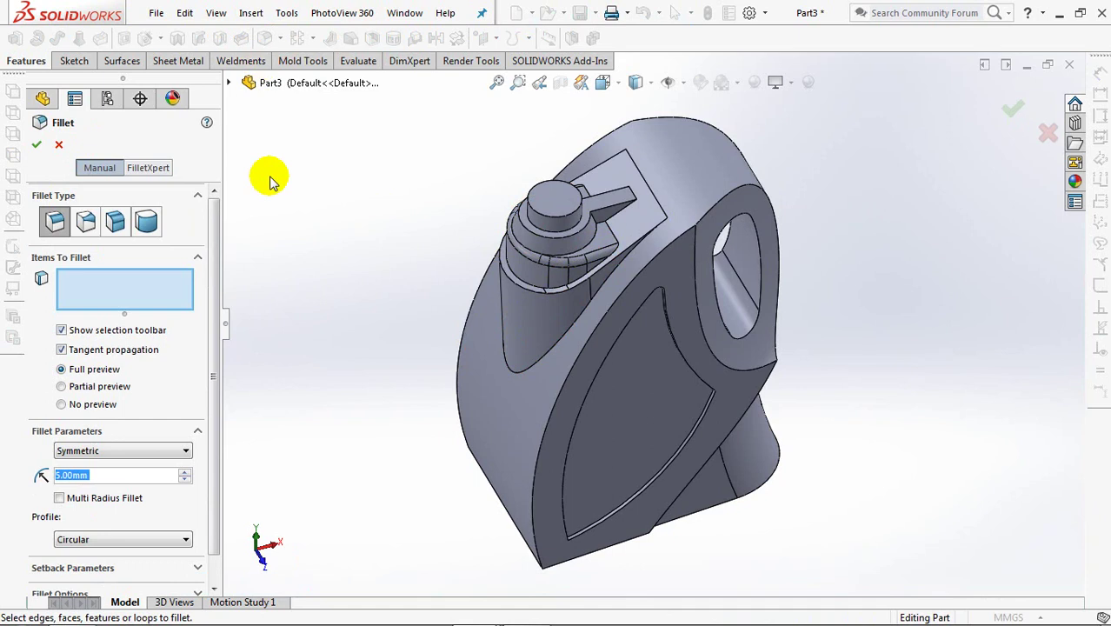
left_click(602, 274)
right_click(363, 189)
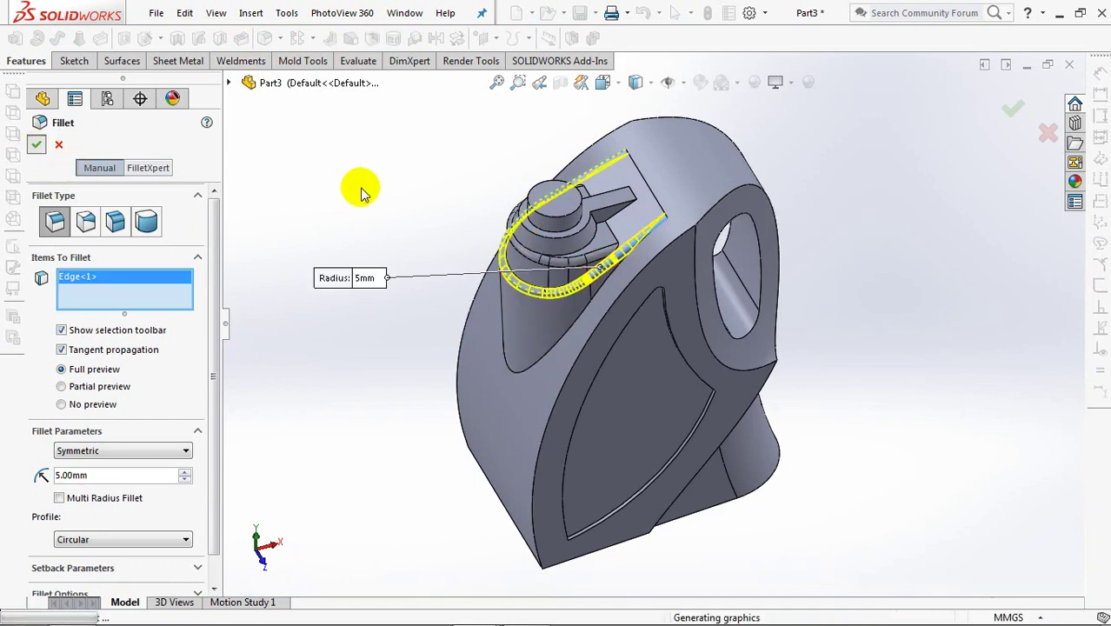
key("Return")
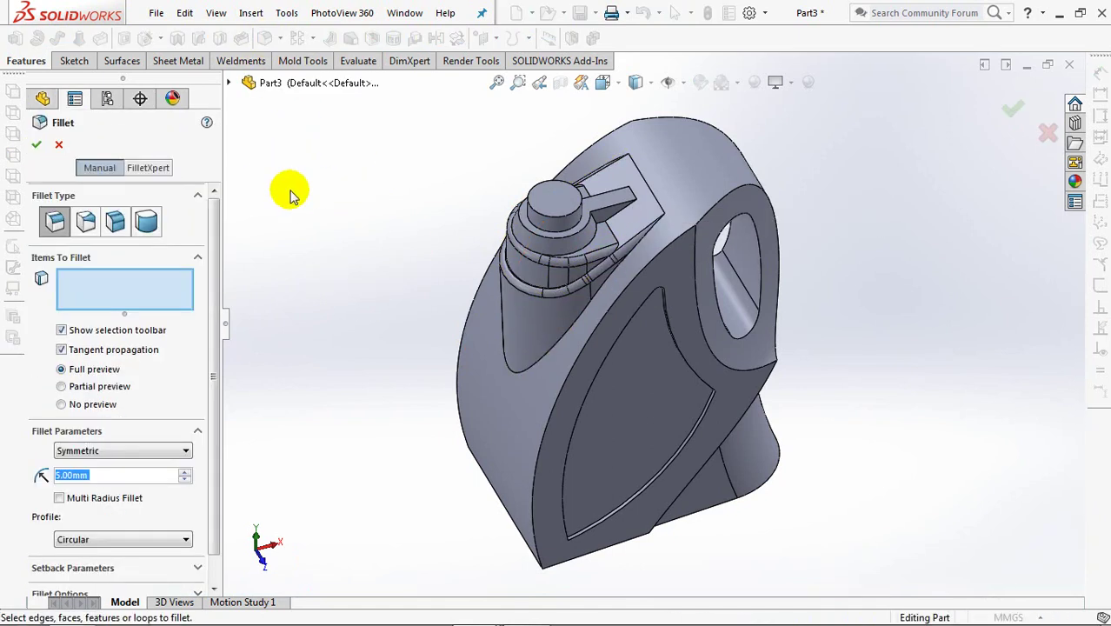
Round the two diagonal side edges of the body with a 20 mm fillet
type("20")
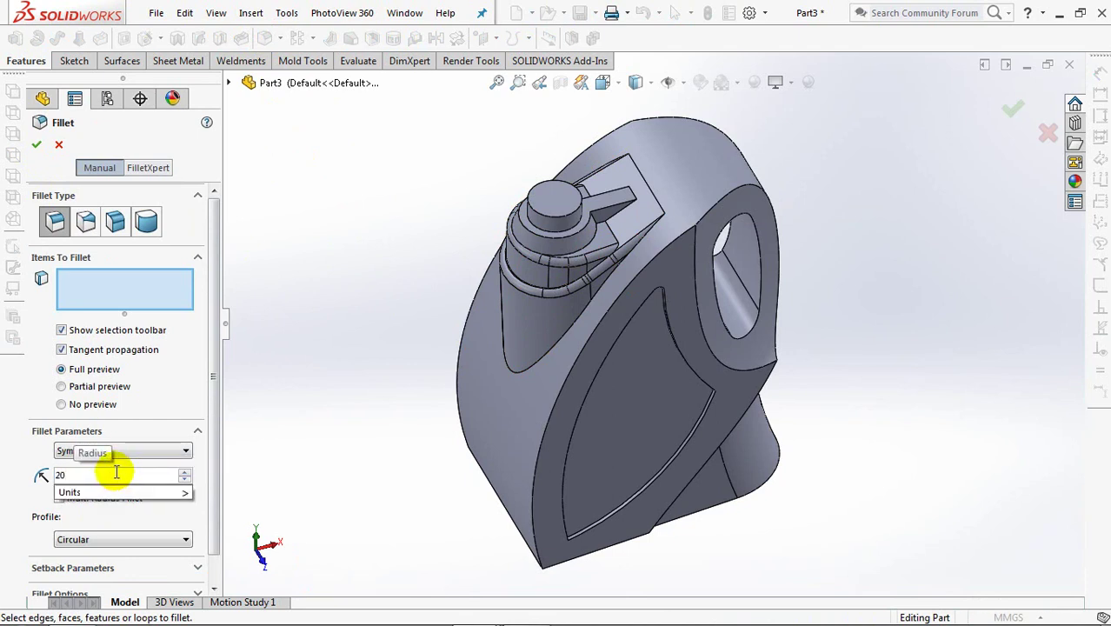
key("Tab")
middle_click_drag(337, 420, 278, 243)
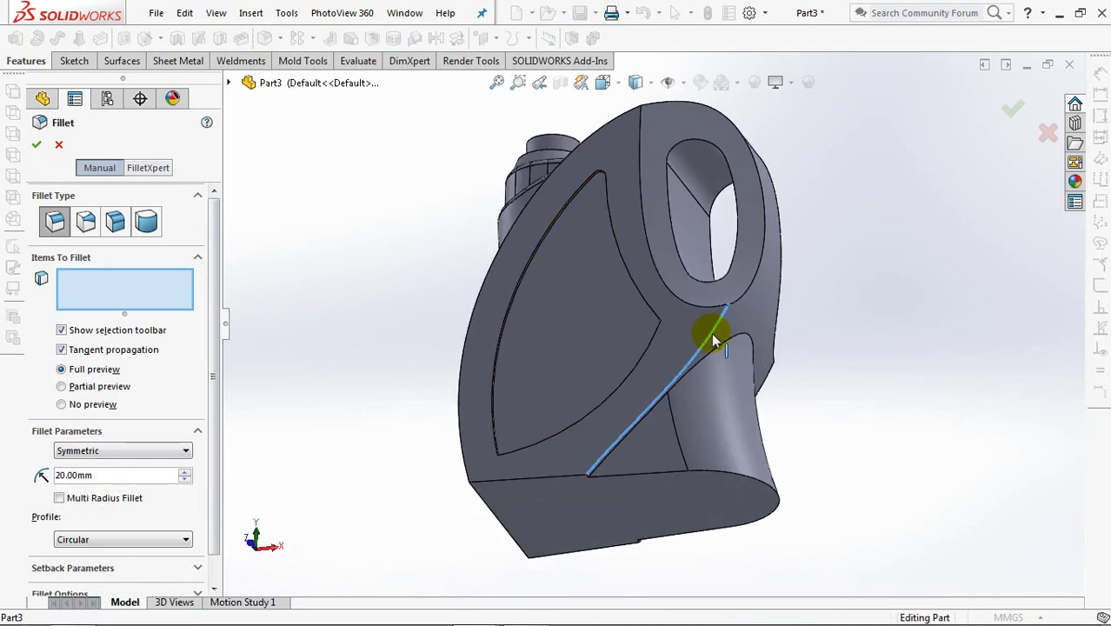
left_click(711, 332)
middle_click_drag(709, 356, 628, 330)
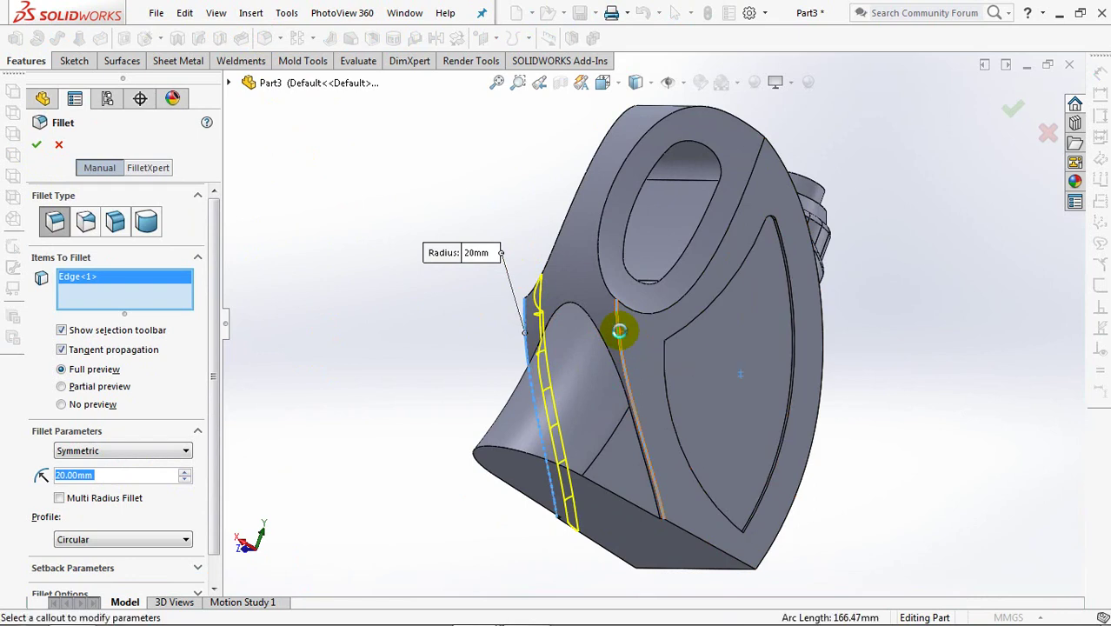
left_click(620, 322)
left_click(36, 144)
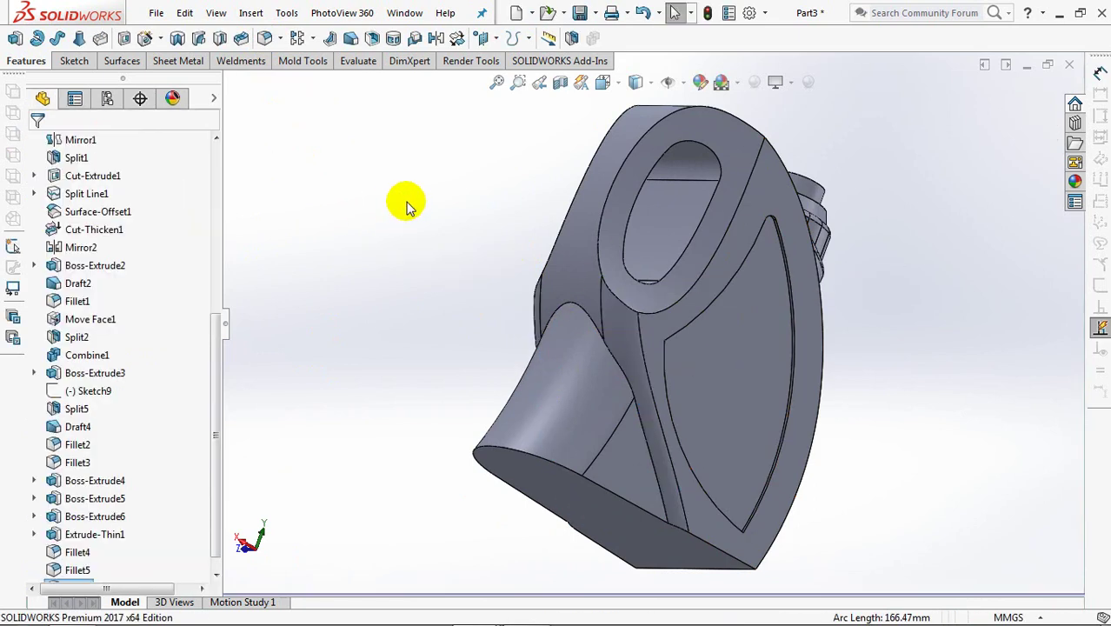
Select the outer and inner edges of the handle opening for the 10 mm fillet
left_click(265, 40)
type("10")
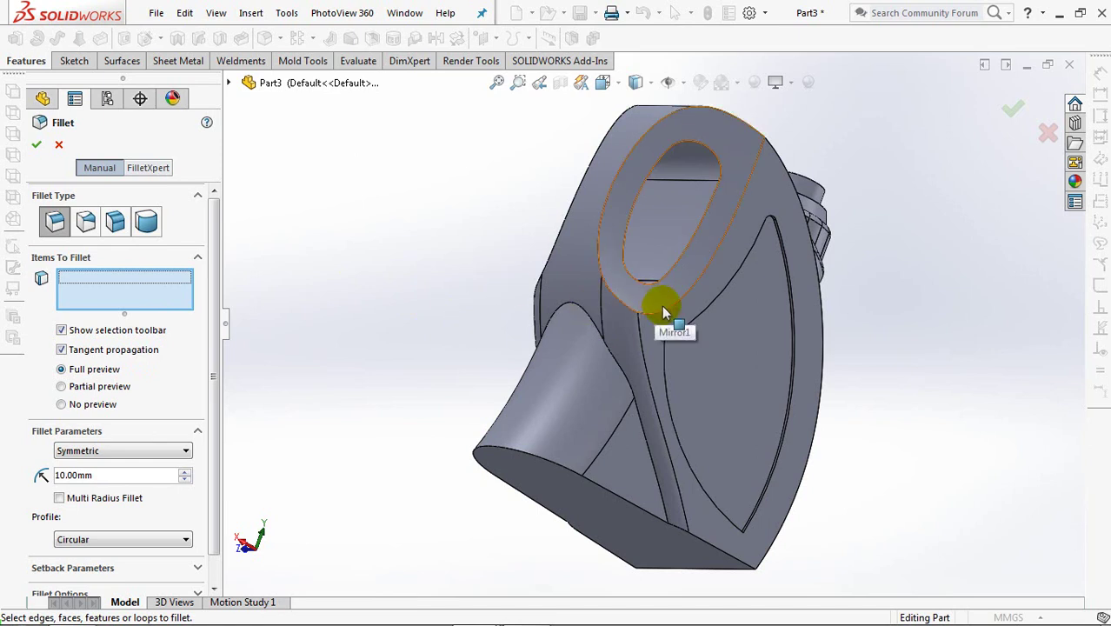
left_click(661, 307)
left_click(665, 315)
middle_click_drag(665, 315, 644, 311)
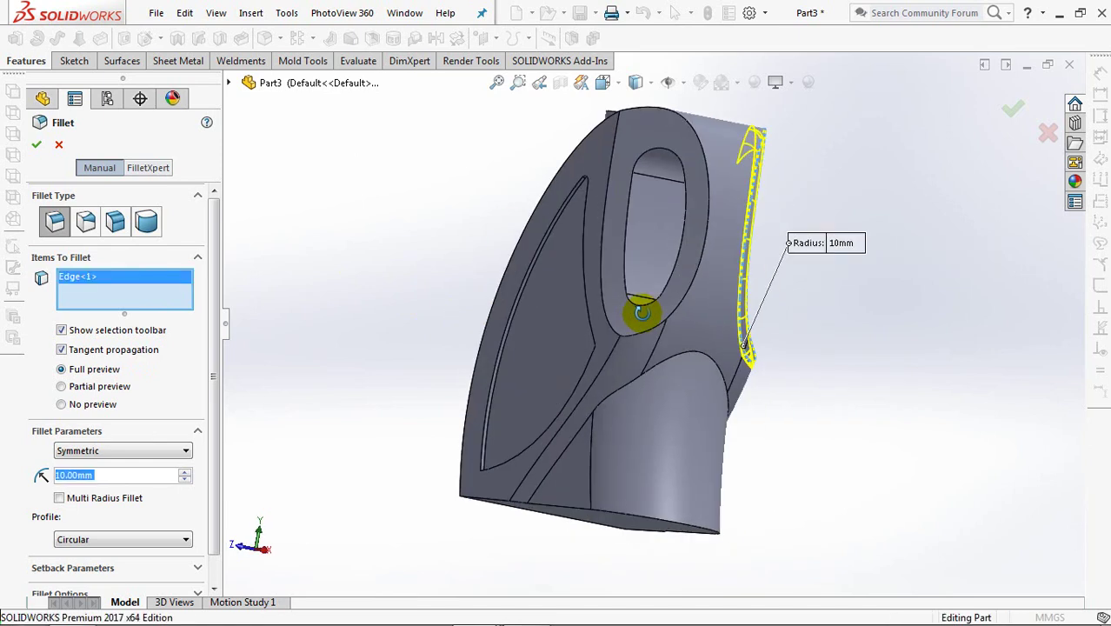
left_click(641, 302)
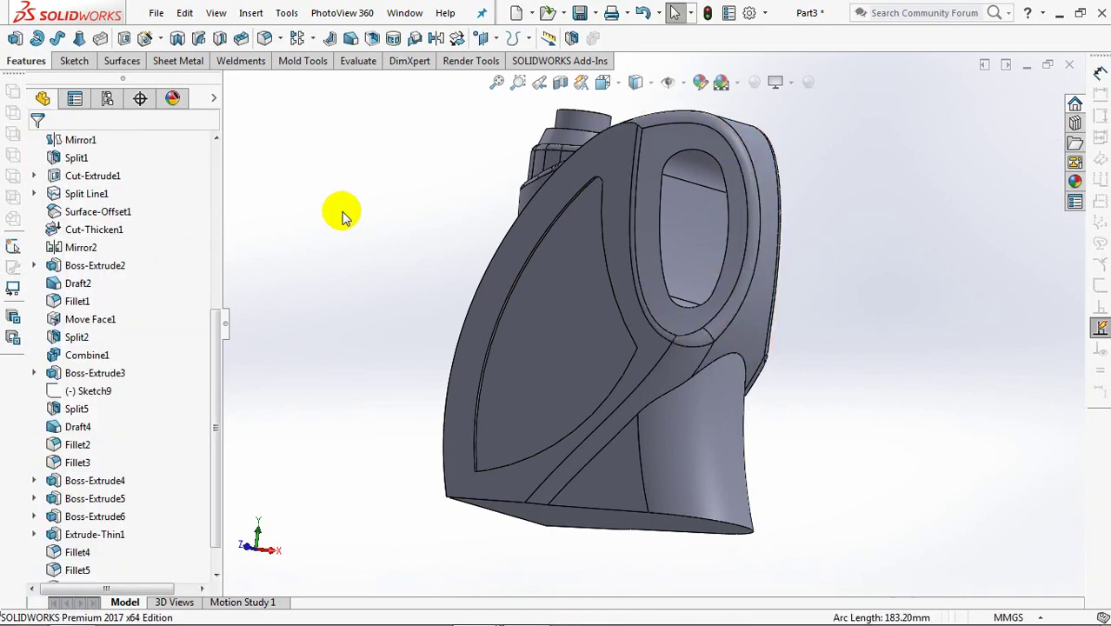
Apply a variable fillet to the first curved side edge, 10 mm top to 20 mm bottom
left_click(264, 40)
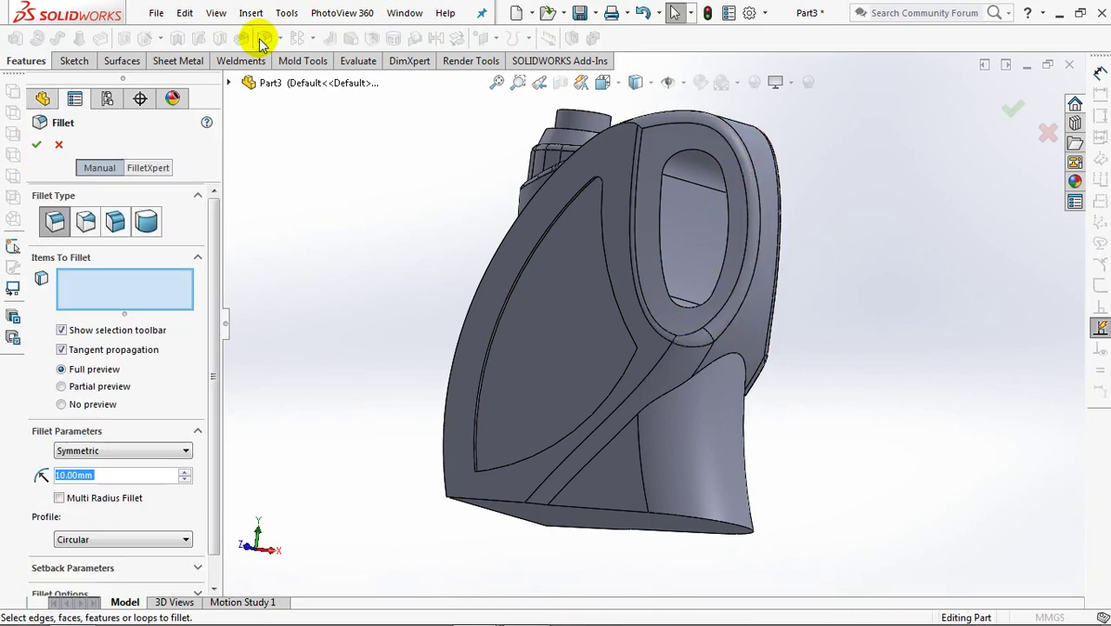
left_click(85, 221)
middle_click_drag(350, 326, 426, 298)
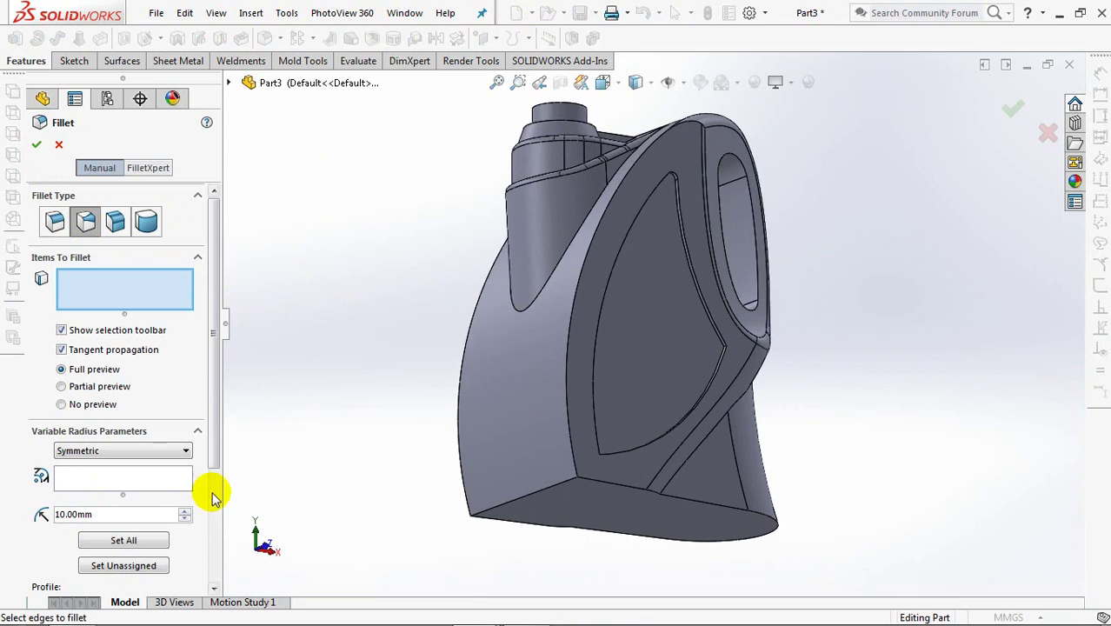
mouse_move(219, 458)
left_mouse_down()
mouse_move(218, 516)
mouse_move(190, 537)
left_mouse_up()
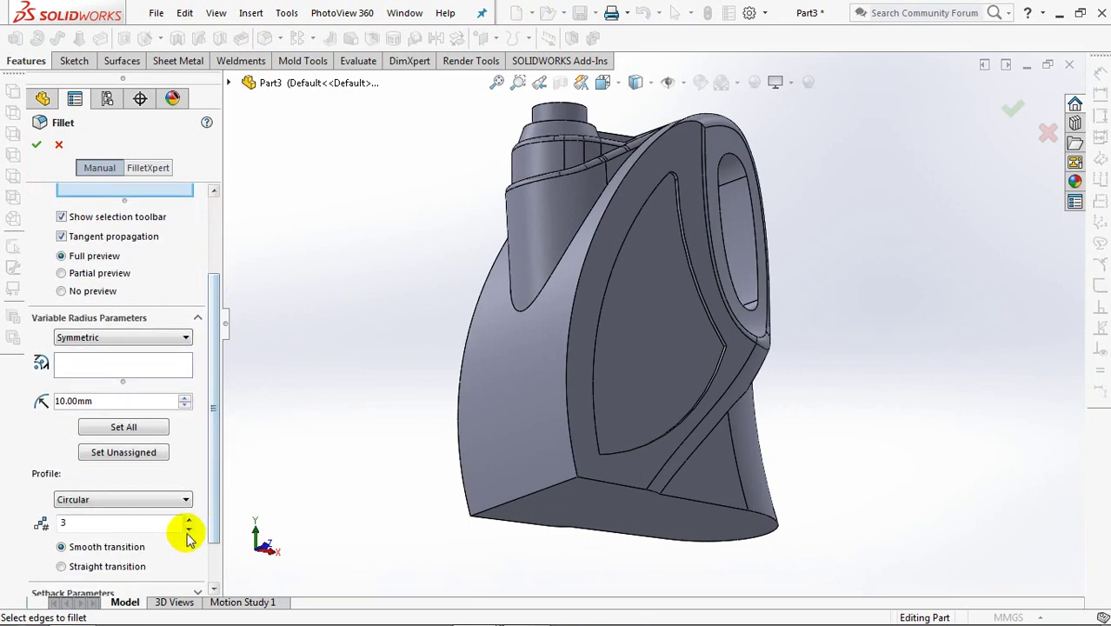
left_click(573, 456)
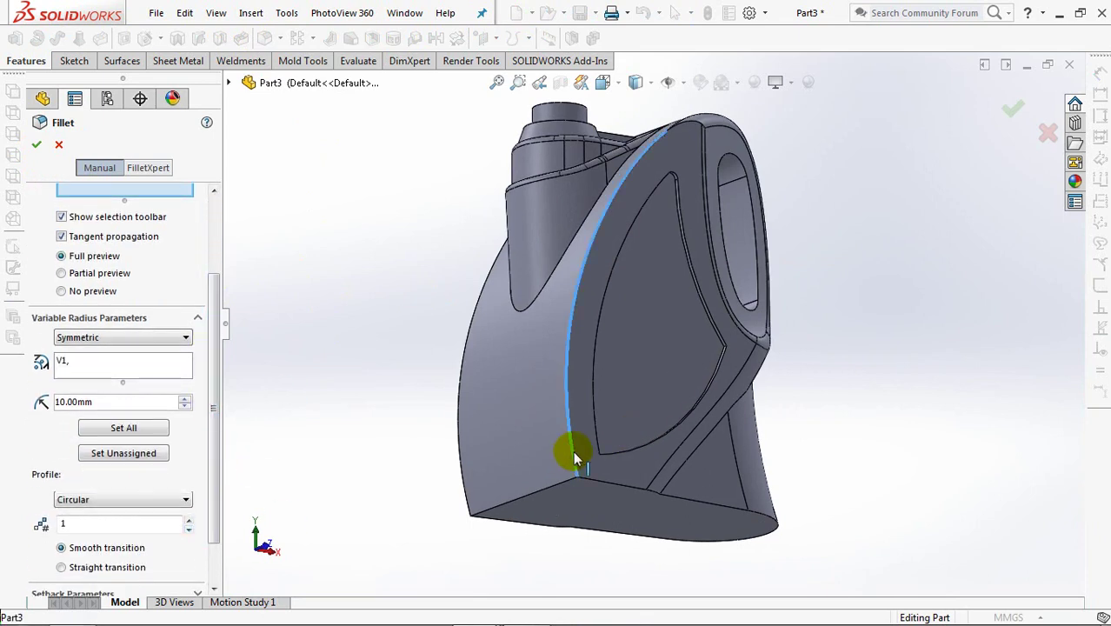
left_click(531, 505)
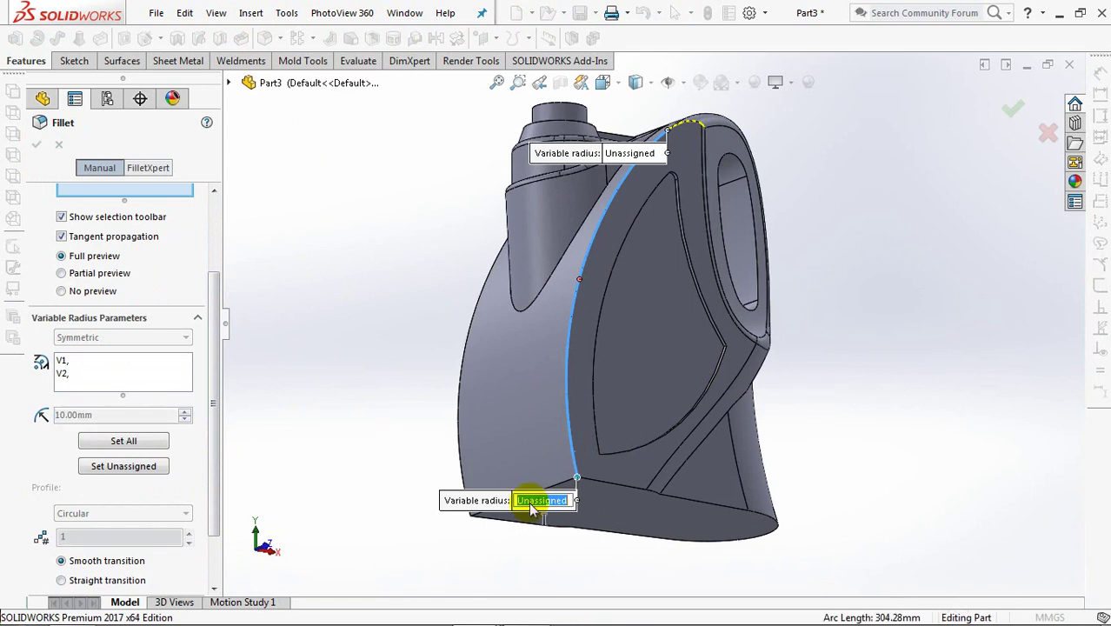
type("2")
key("Return")
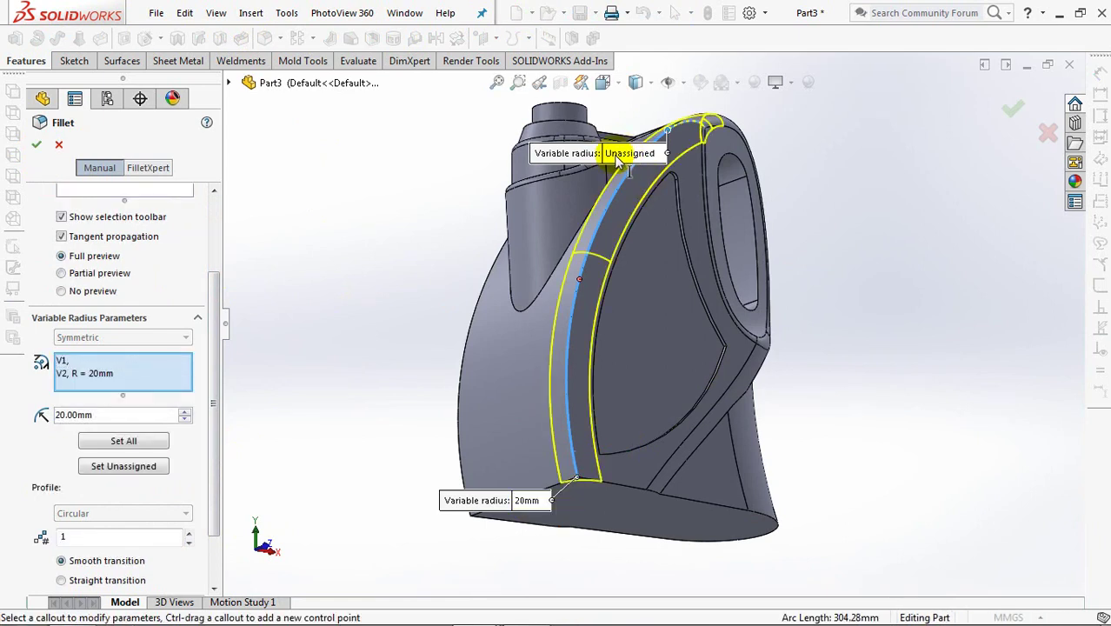
left_click(619, 161)
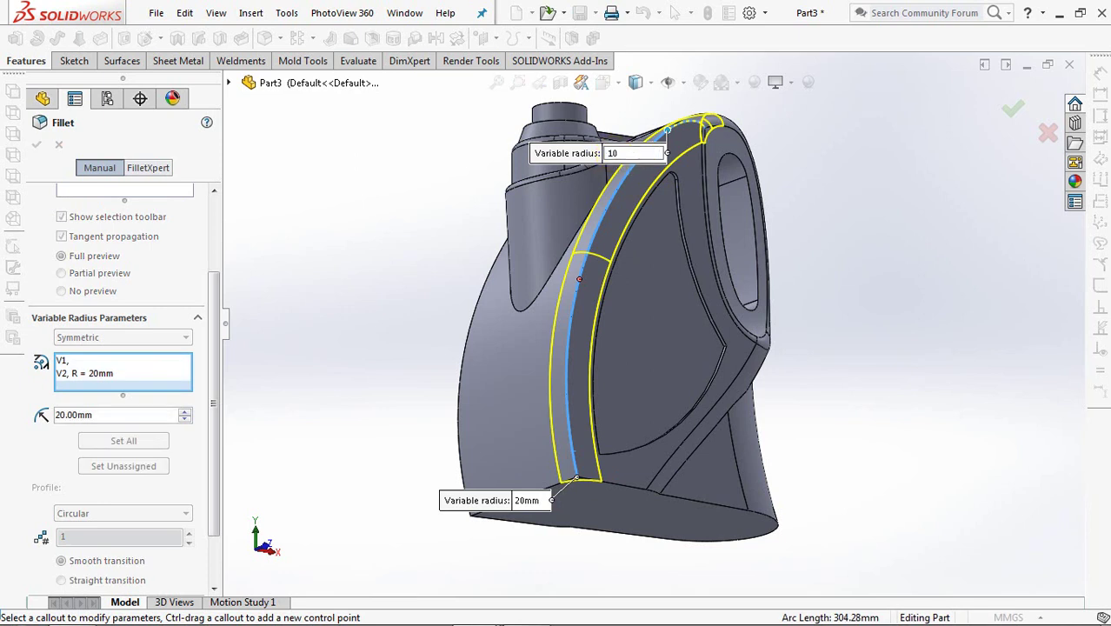
key("Return")
Add the matching curved edge on the other side with the same 10–20 mm radii
middle_click_drag(404, 285, 719, 445)
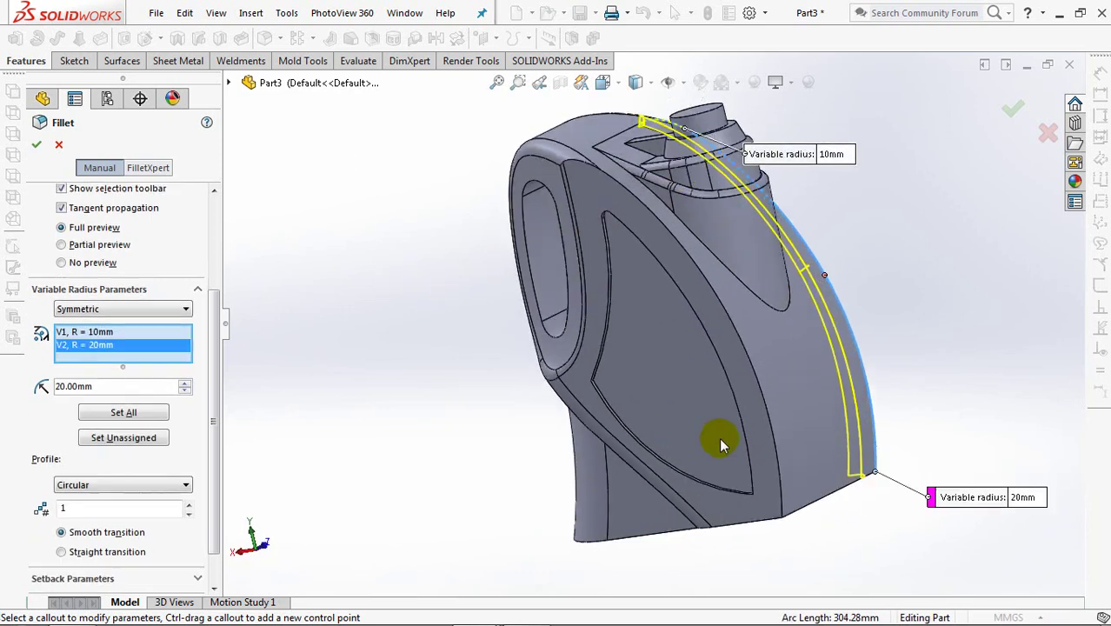
scroll(215, 390, "up", 3)
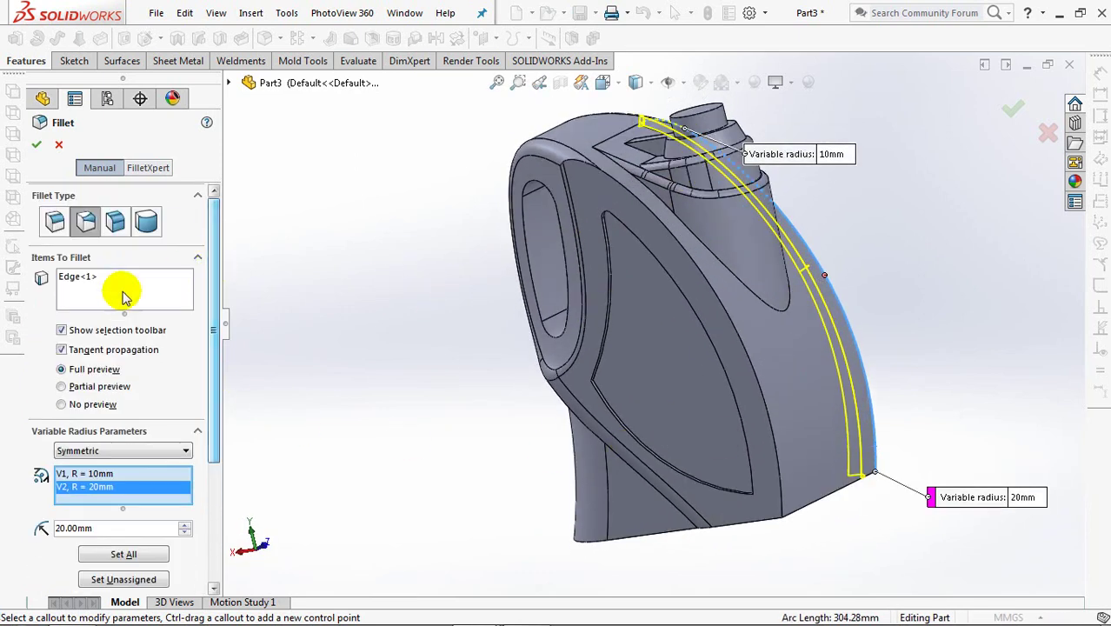
left_click(764, 399)
left_click(745, 540)
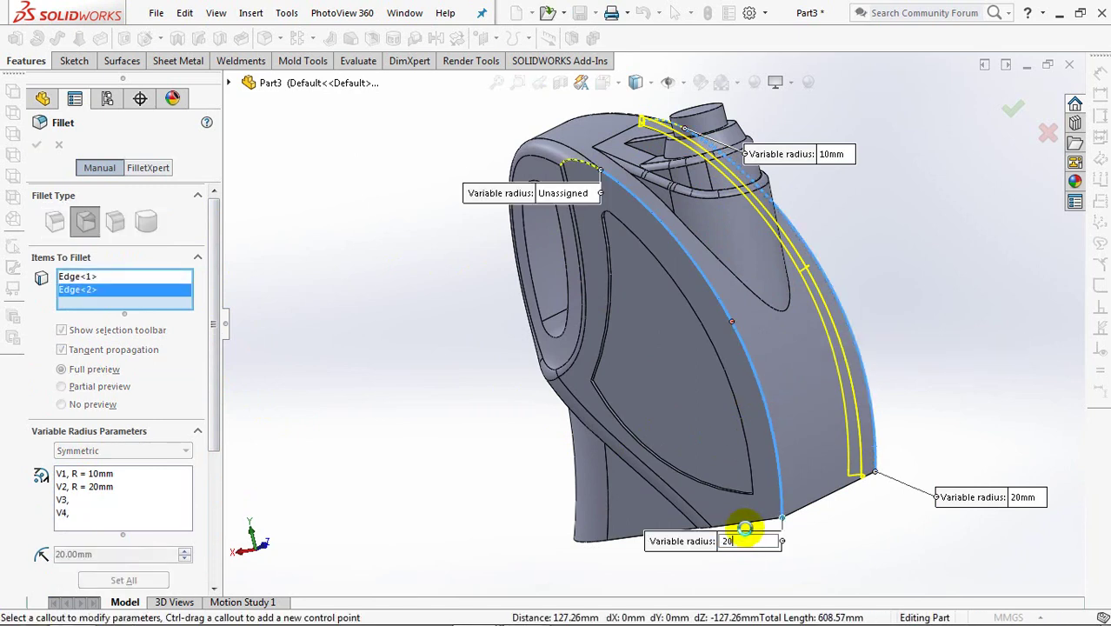
key("Return")
left_click(560, 194)
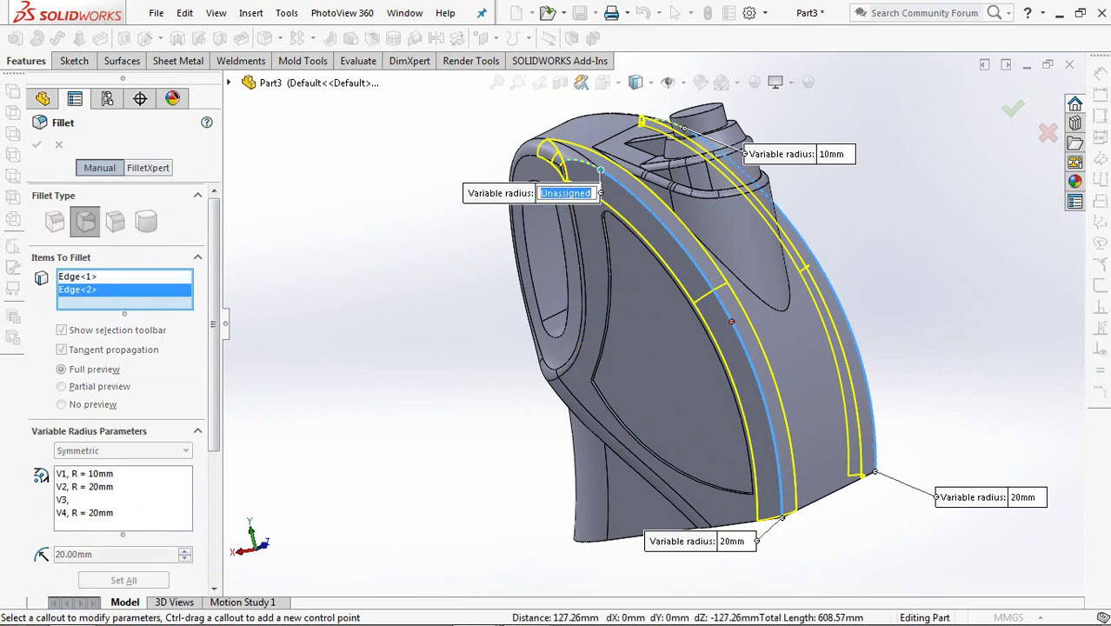
type("10")
key("Return")
Start a new 3 mm fillet
mouse_move(409, 273)
middle_mouse_down()
mouse_move(337, 377)
mouse_move(321, 365)
middle_mouse_up()
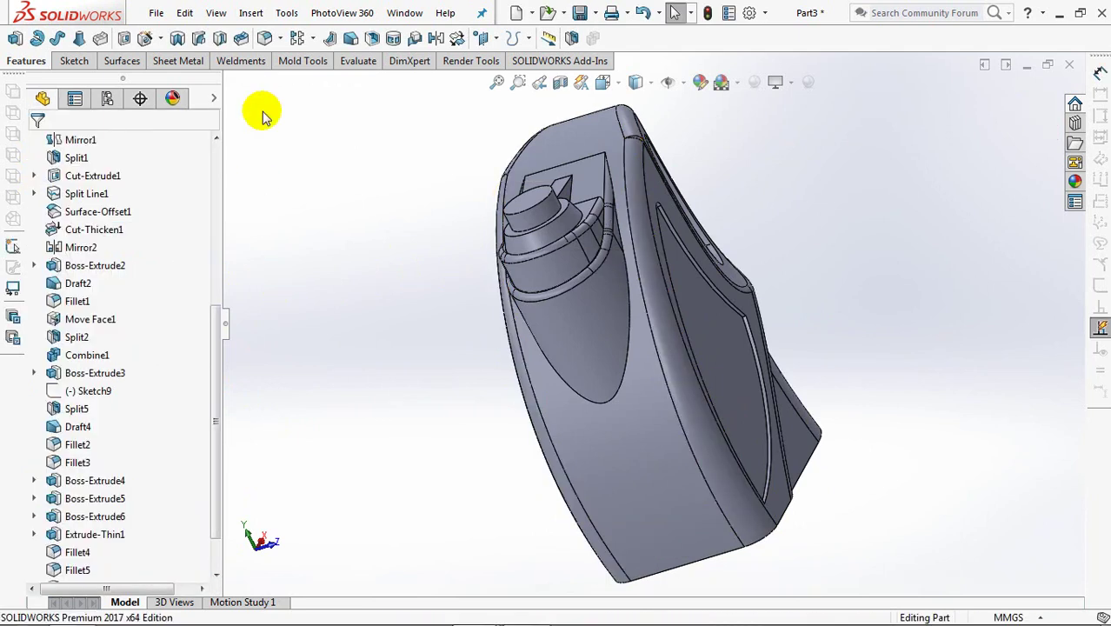
key("f")
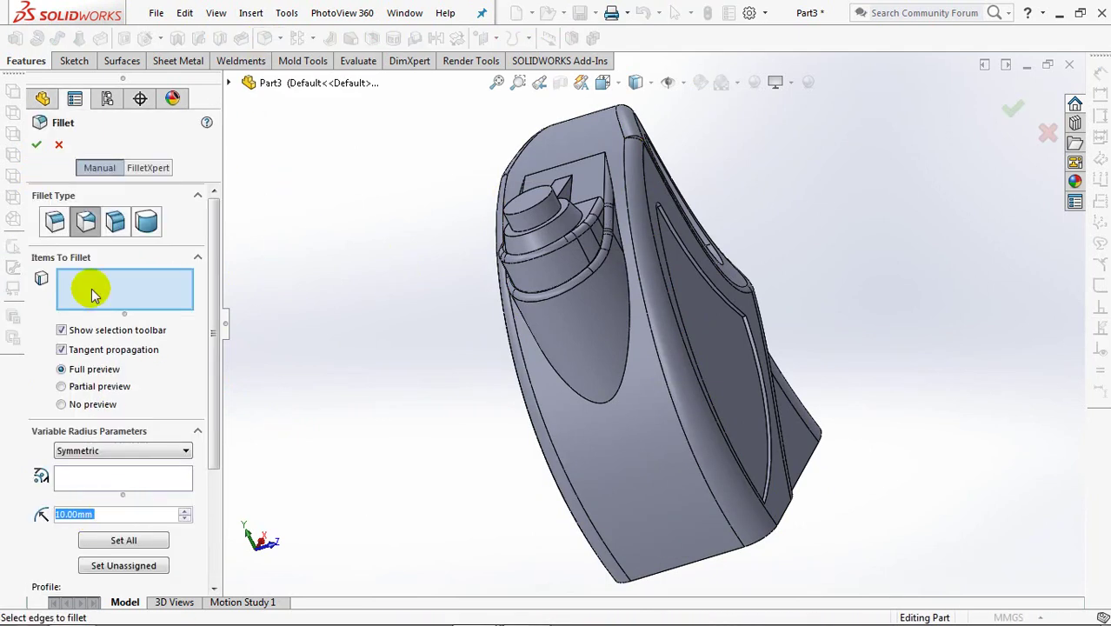
left_click(91, 475)
Fillet the four recessed side-panel edges with a 3 mm radius
type("3")
key("Return")
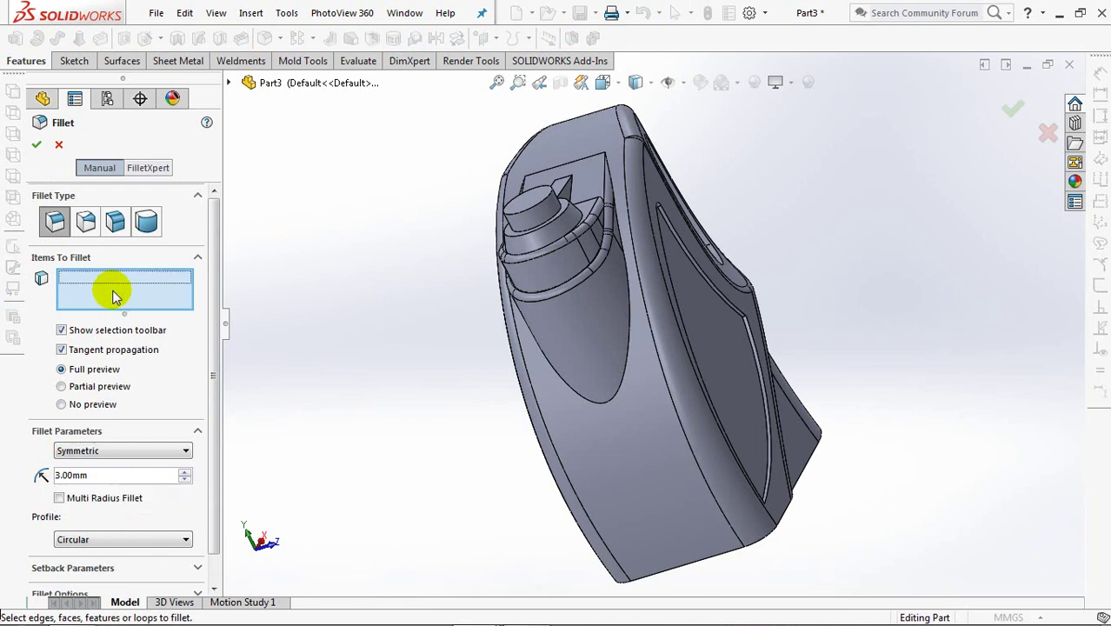
middle_click_drag(365, 406, 317, 381)
scroll(667, 258, "down", 3)
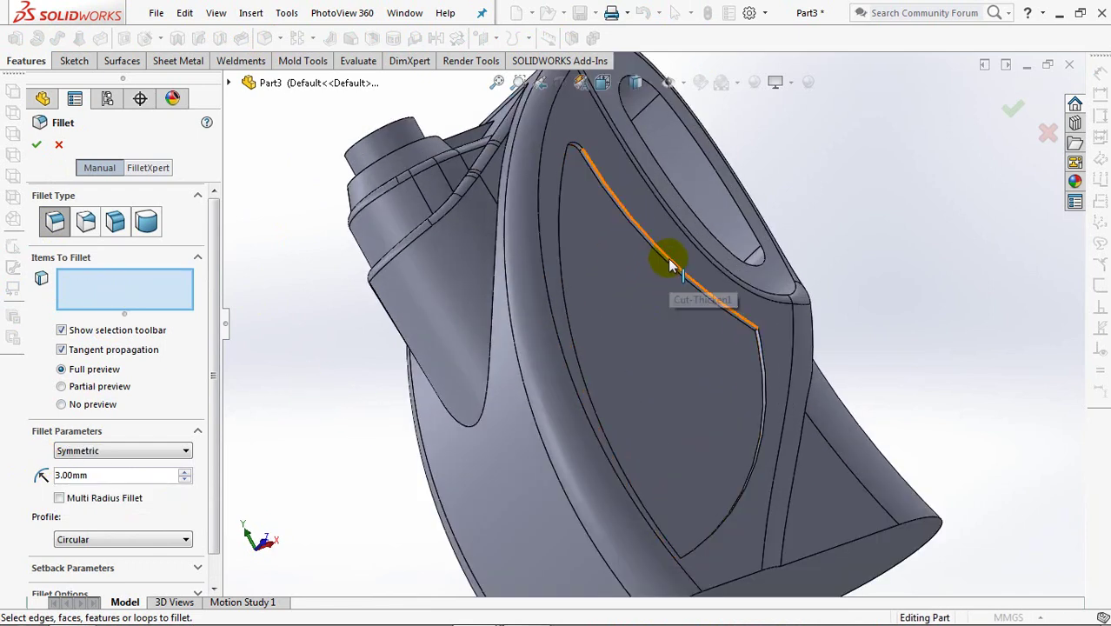
left_click(668, 258)
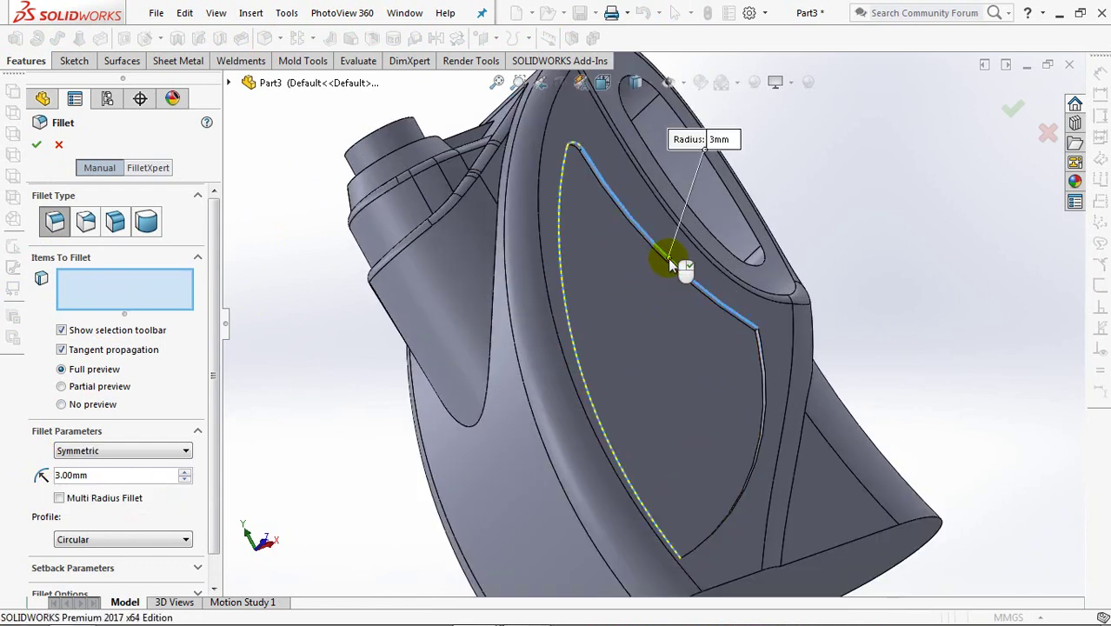
left_click(759, 340)
mouse_move(760, 340)
middle_mouse_down()
mouse_move(782, 340)
mouse_move(445, 374)
middle_mouse_up()
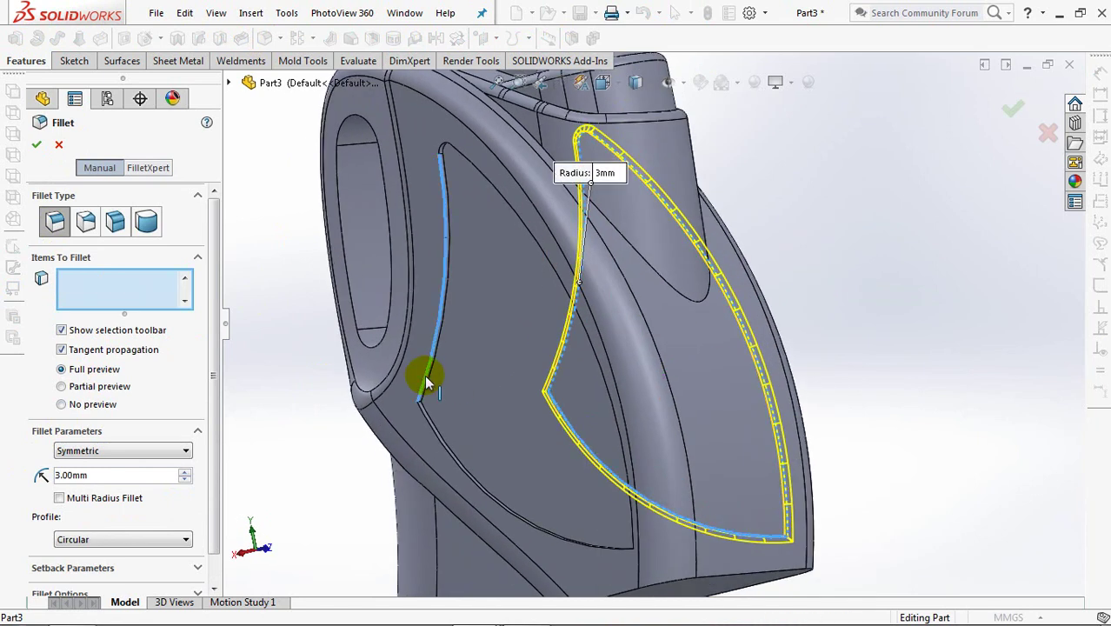
left_click(424, 380)
left_click(423, 415)
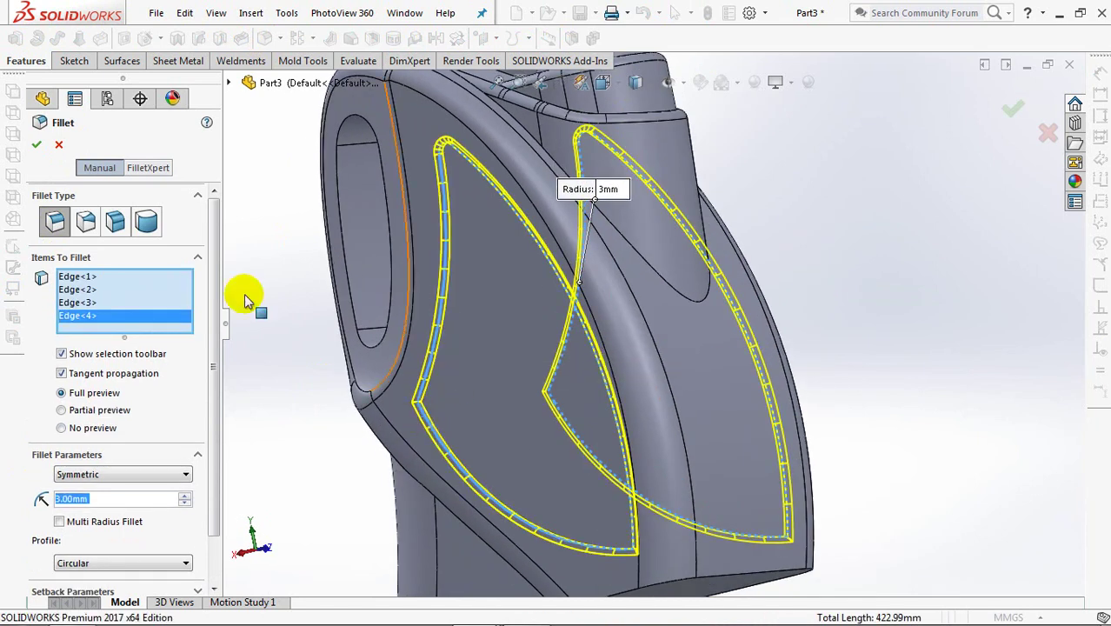
left_click(37, 148)
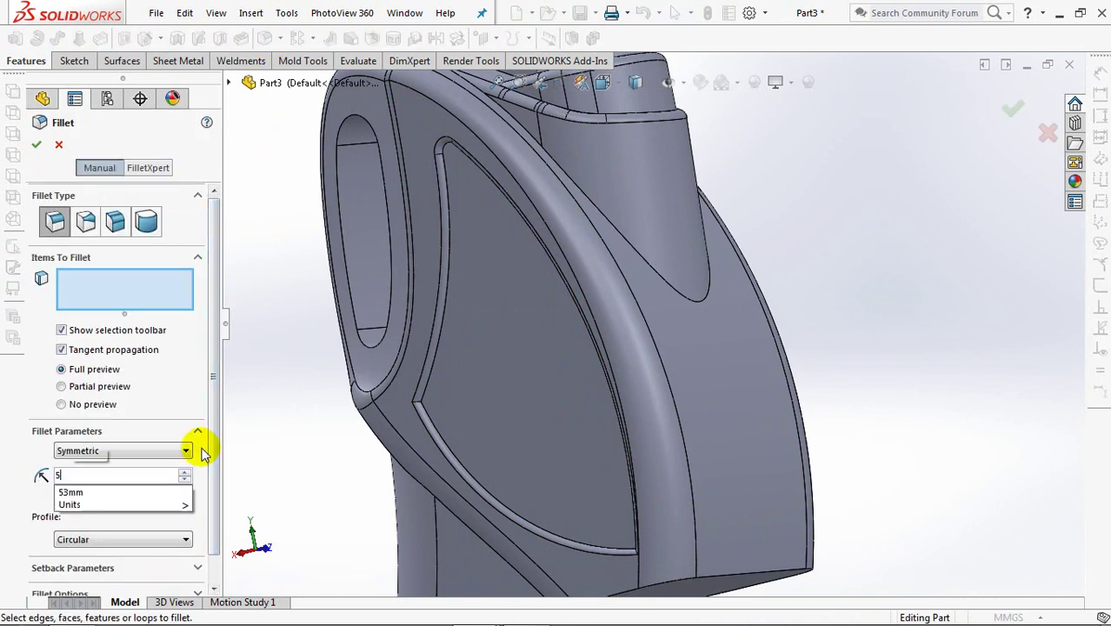
Fillet both rim edges around the handle opening with a 5 mm radius
left_click(355, 313)
mouse_move(355, 305)
middle_mouse_down()
mouse_move(385, 384)
mouse_move(561, 227)
middle_mouse_up()
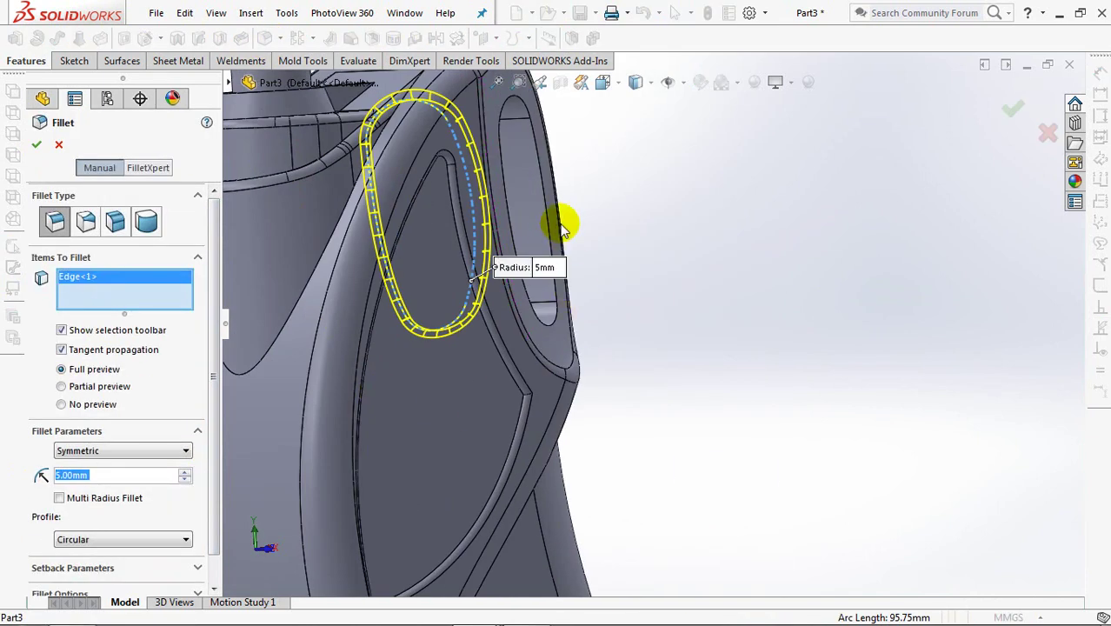
left_click(639, 291)
mouse_move(761, 290)
middle_mouse_down()
mouse_move(922, 362)
mouse_move(831, 434)
mouse_move(809, 417)
middle_mouse_up()
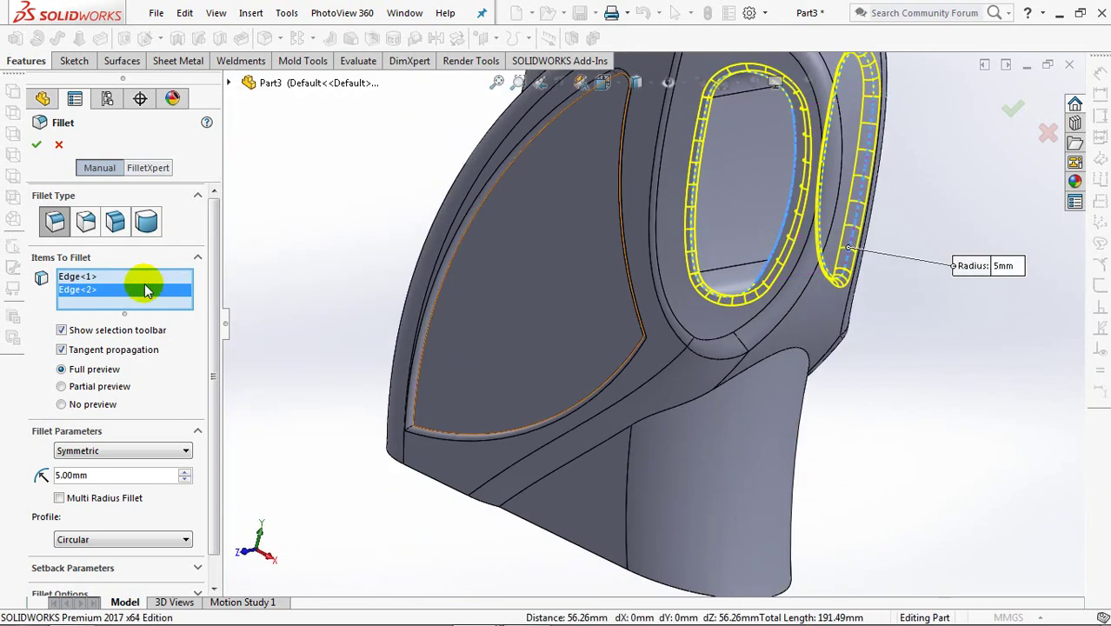
left_click(37, 146)
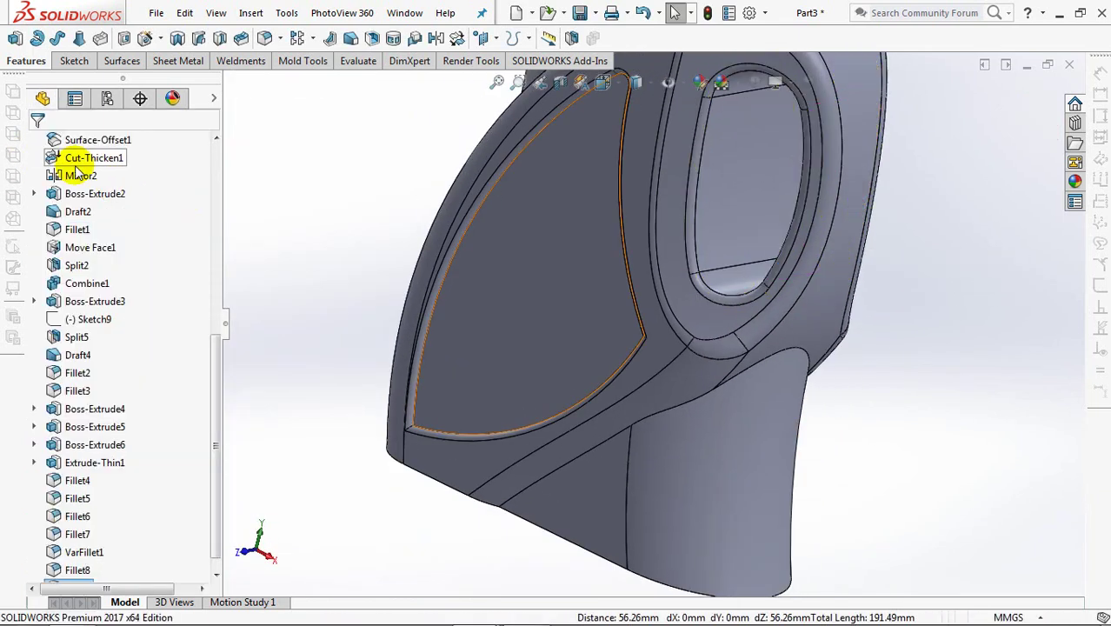
left_click(266, 38)
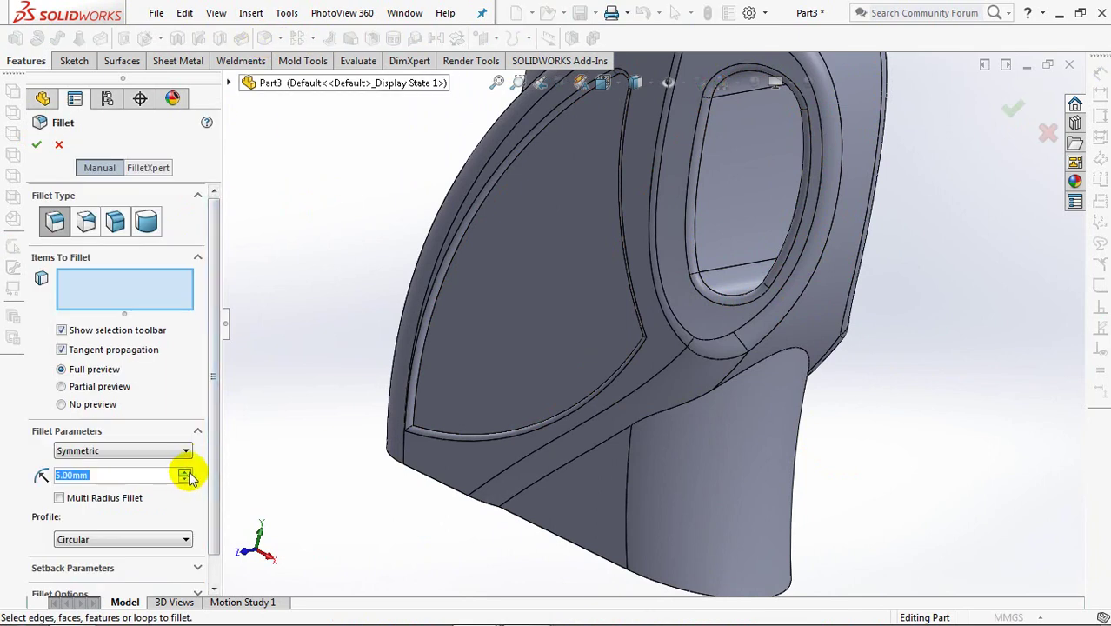
Round the bottom edge loop with a 15 mm fillet
middle_click_drag(325, 441, 333, 301)
left_click(563, 421)
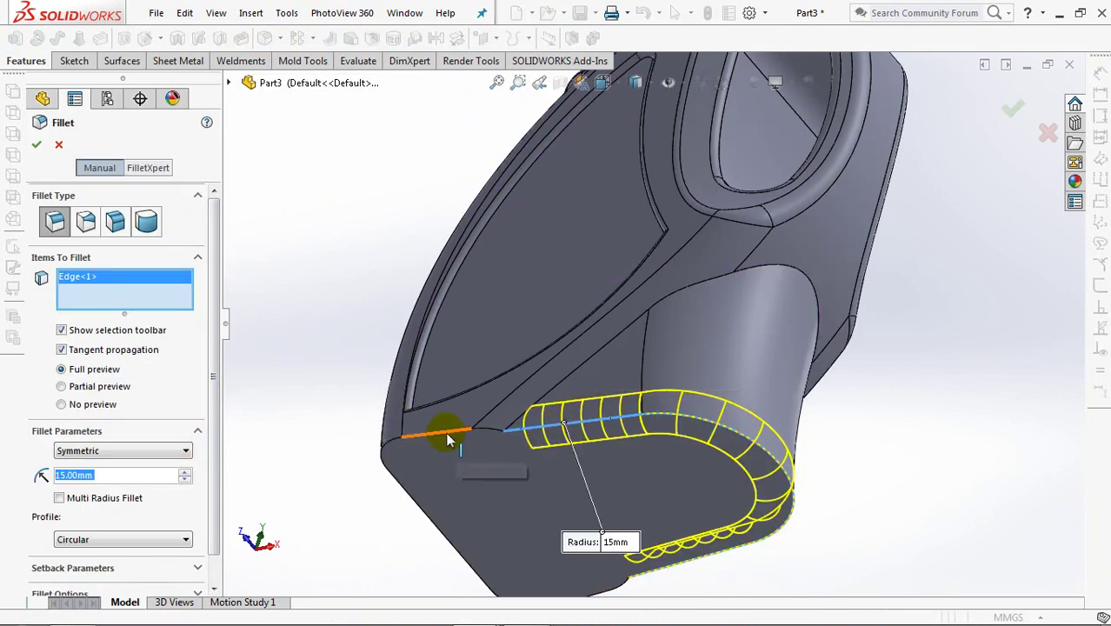
left_click(486, 427)
middle_click_drag(486, 428, 427, 298)
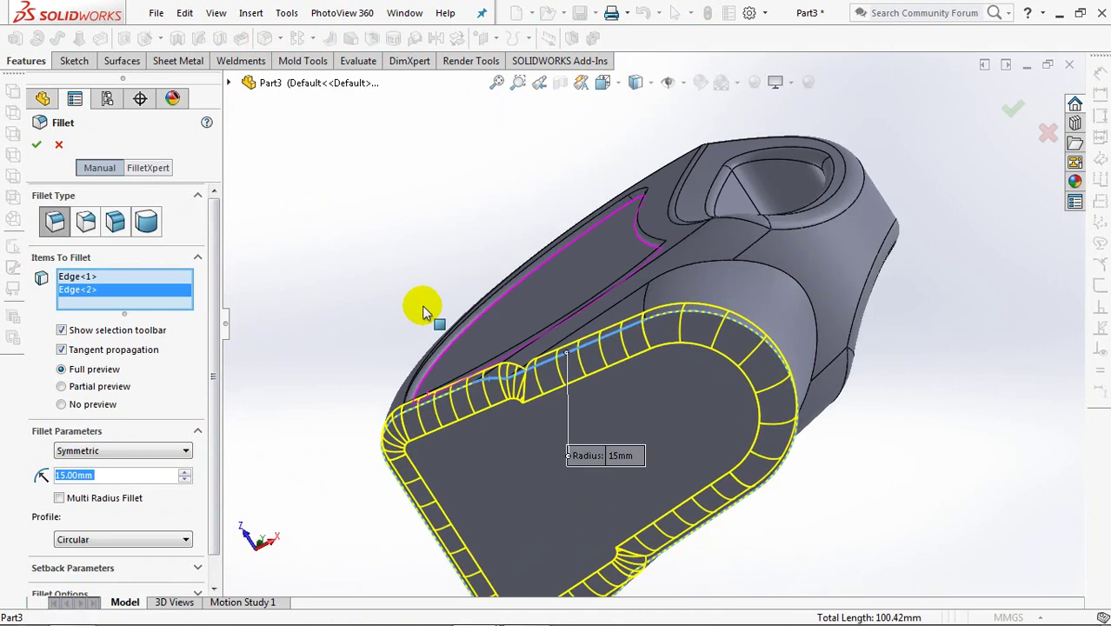
key("Return")
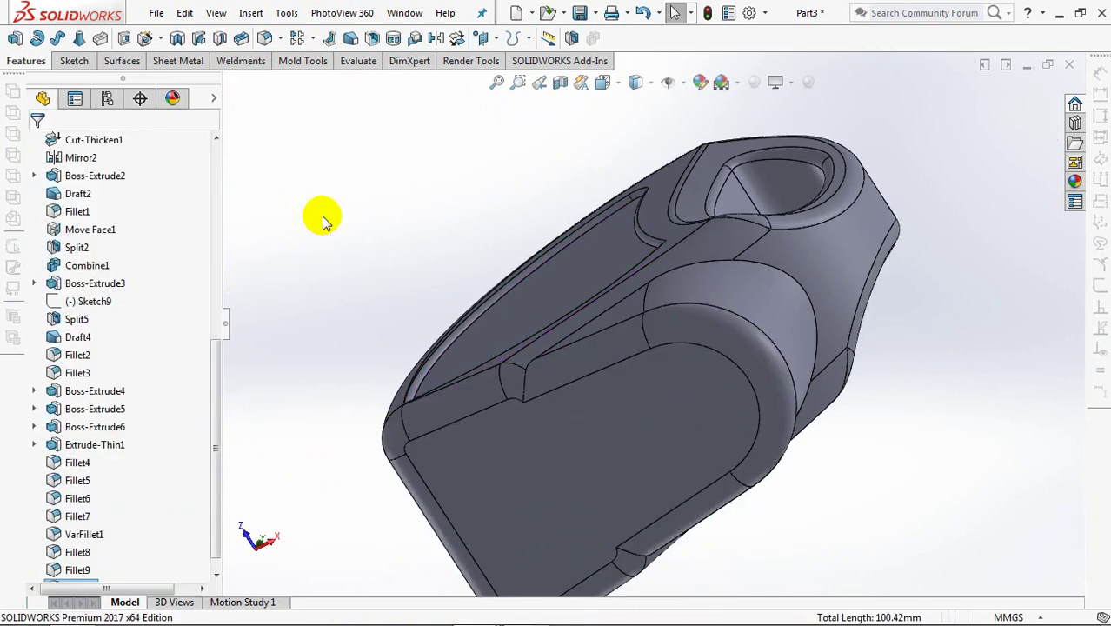
Fillet the circular edge of the top neck at 3 mm
left_click(265, 39)
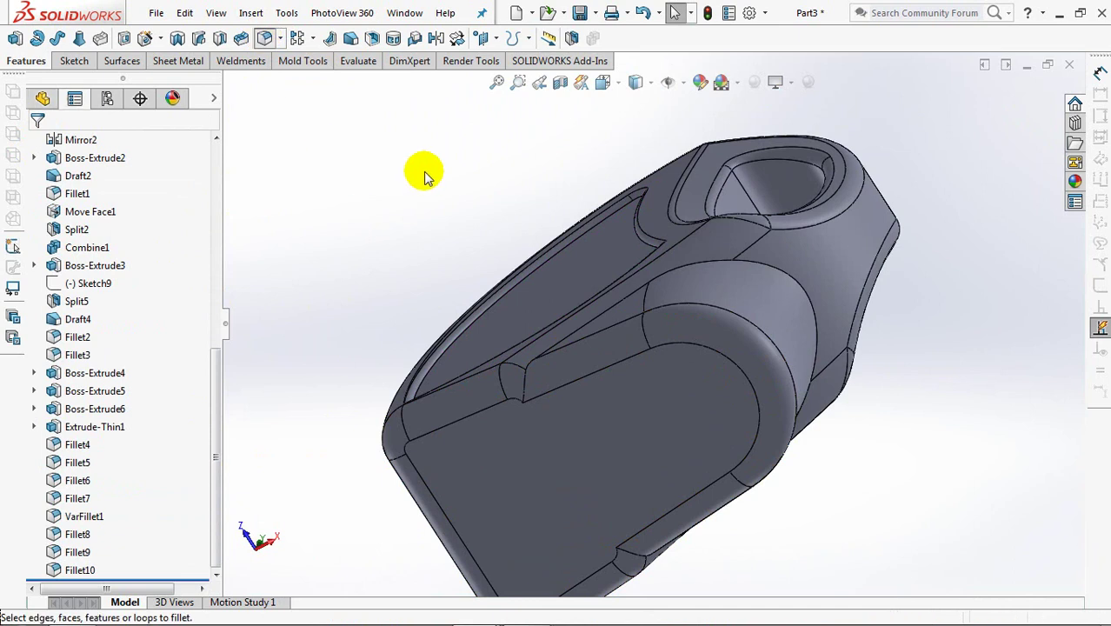
mouse_move(427, 174)
middle_mouse_down()
mouse_move(410, 305)
mouse_move(390, 279)
mouse_move(402, 218)
mouse_move(218, 427)
middle_mouse_up()
left_click_drag(119, 474, 35, 476)
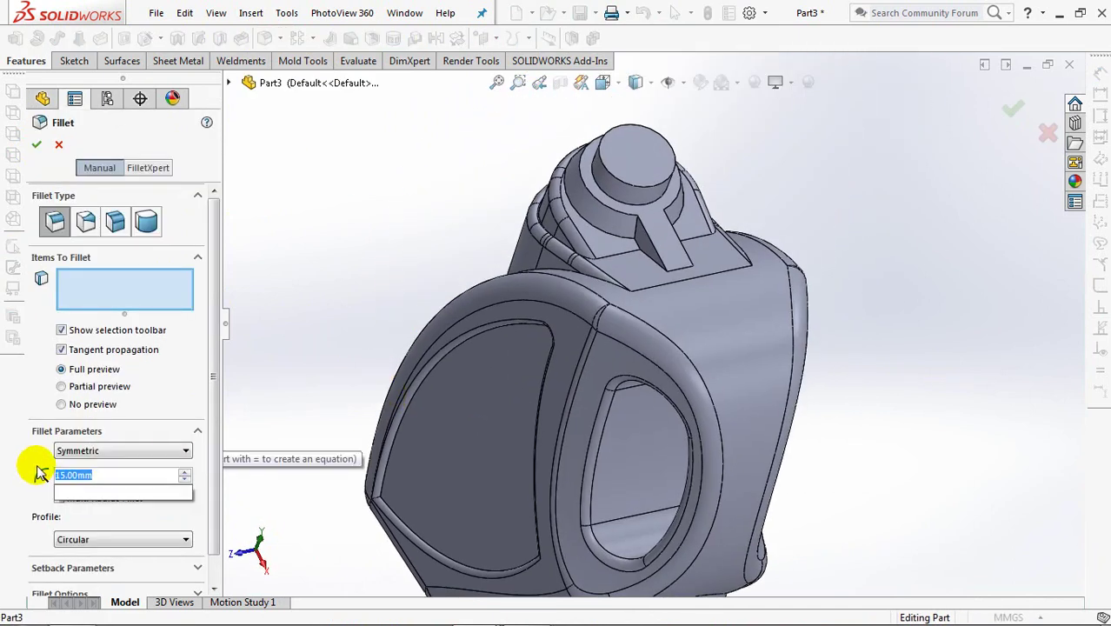
type("3")
left_click(87, 285)
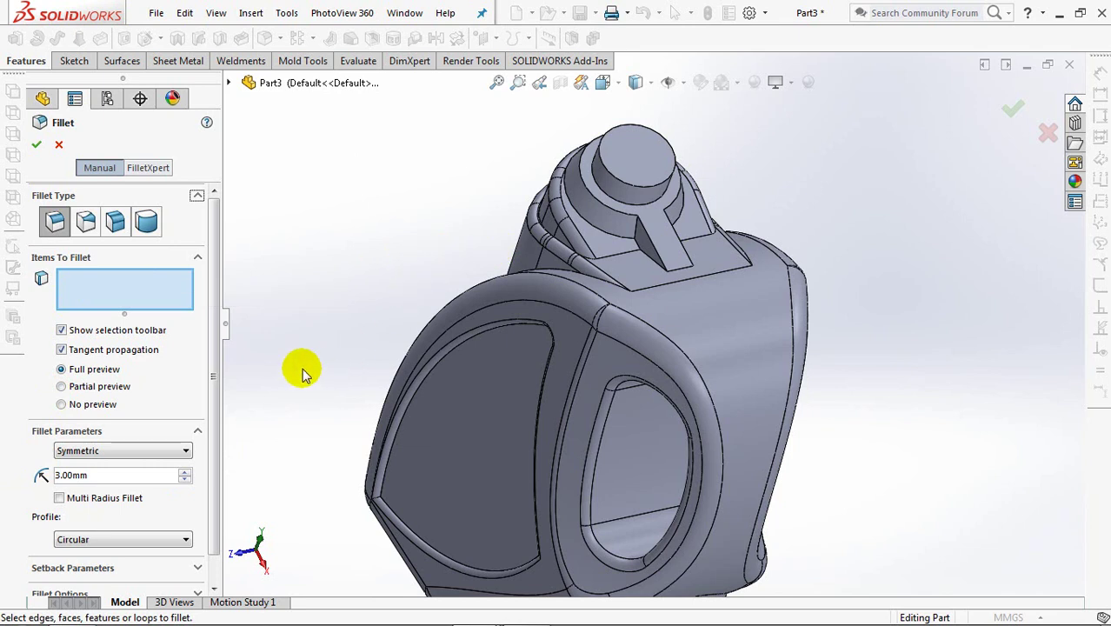
left_click(610, 215)
left_click(36, 144)
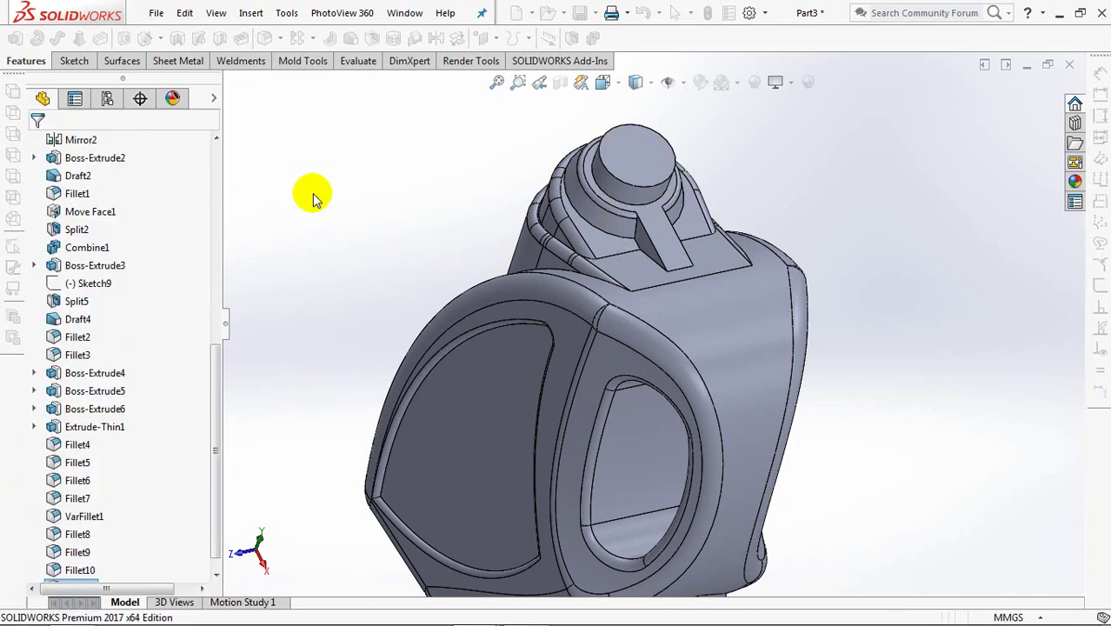
Fillet the two tab edges at 7 mm with tangent propagation turned off
left_click(266, 40)
type("7")
key("Return")
left_click(61, 349)
left_click(661, 259)
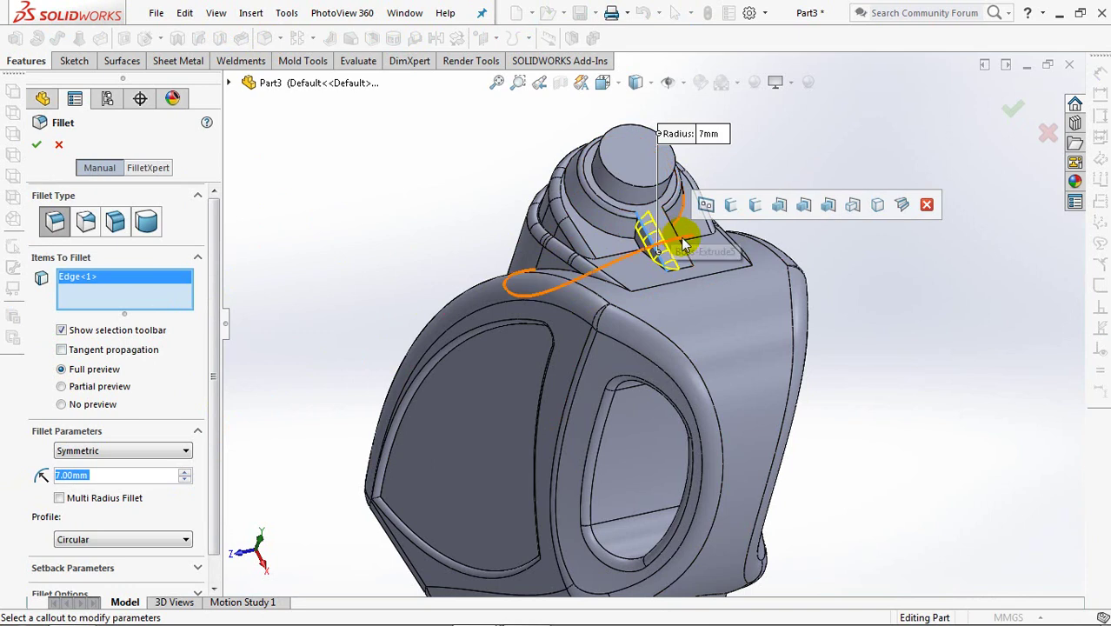
left_click(665, 243)
middle_click_drag(665, 243, 1021, 112)
right_click(915, 178)
middle_click_drag(915, 178, 956, 202)
middle_click_drag(843, 369, 843, 262)
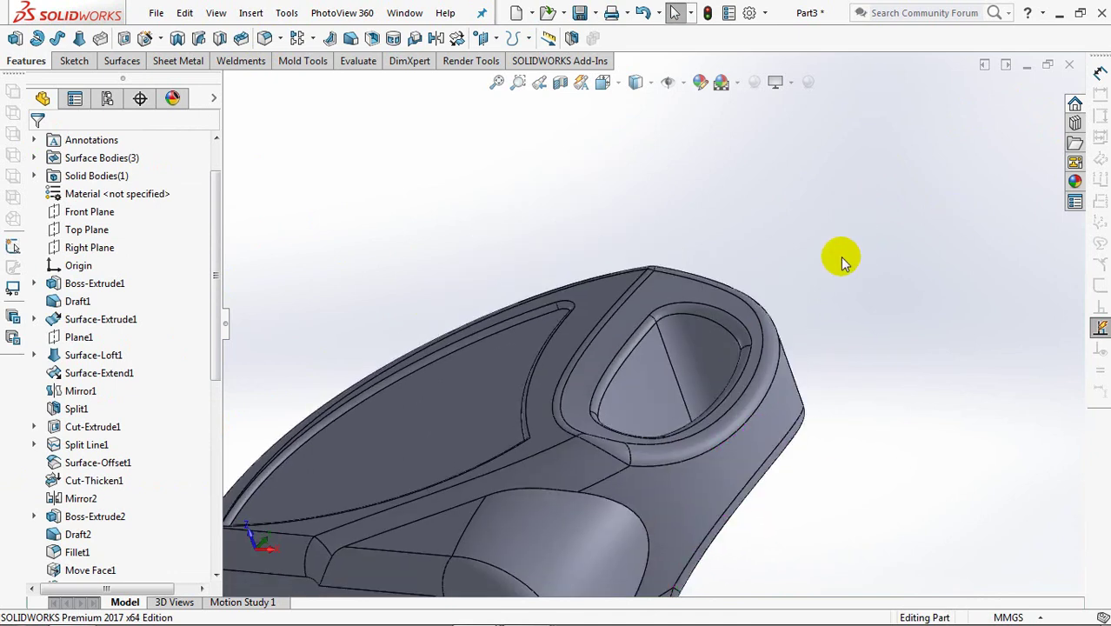
mouse_move(808, 334)
middle_mouse_down()
mouse_move(855, 211)
mouse_move(887, 390)
middle_mouse_up()
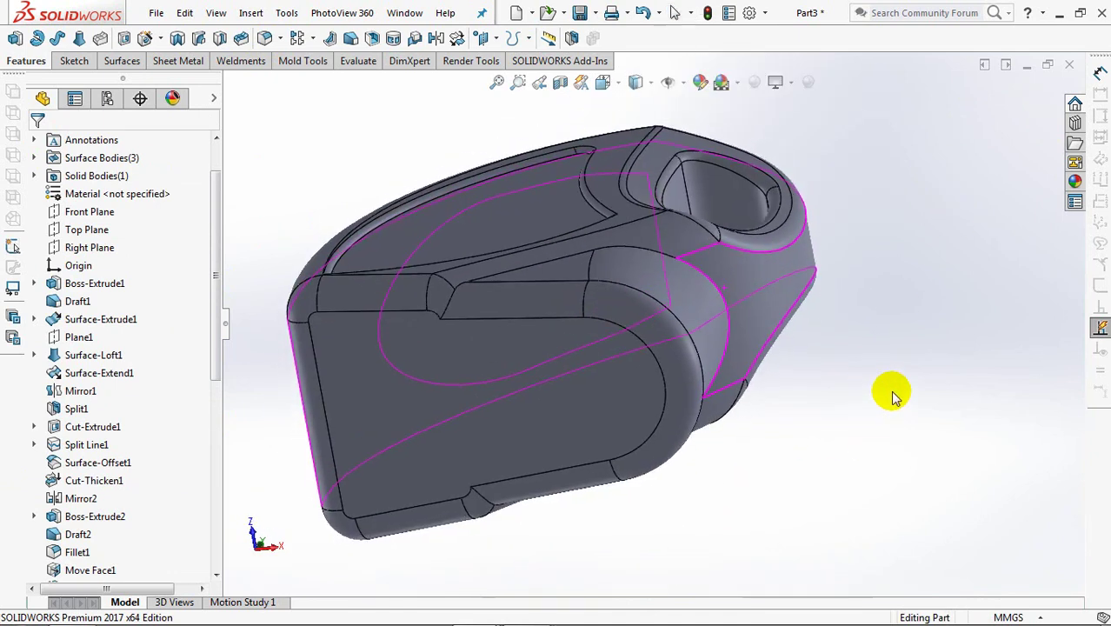
Sketch on the bottom face, offsetting its outline edges 7 mm inward and the left edge 5 mm
left_click(98, 40)
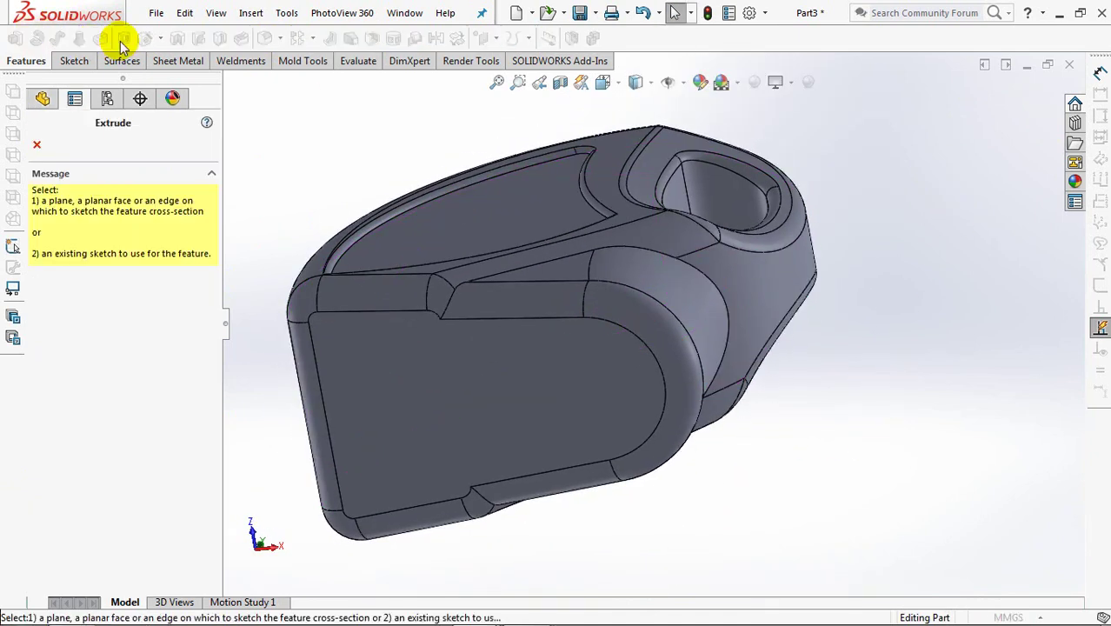
left_click(489, 382)
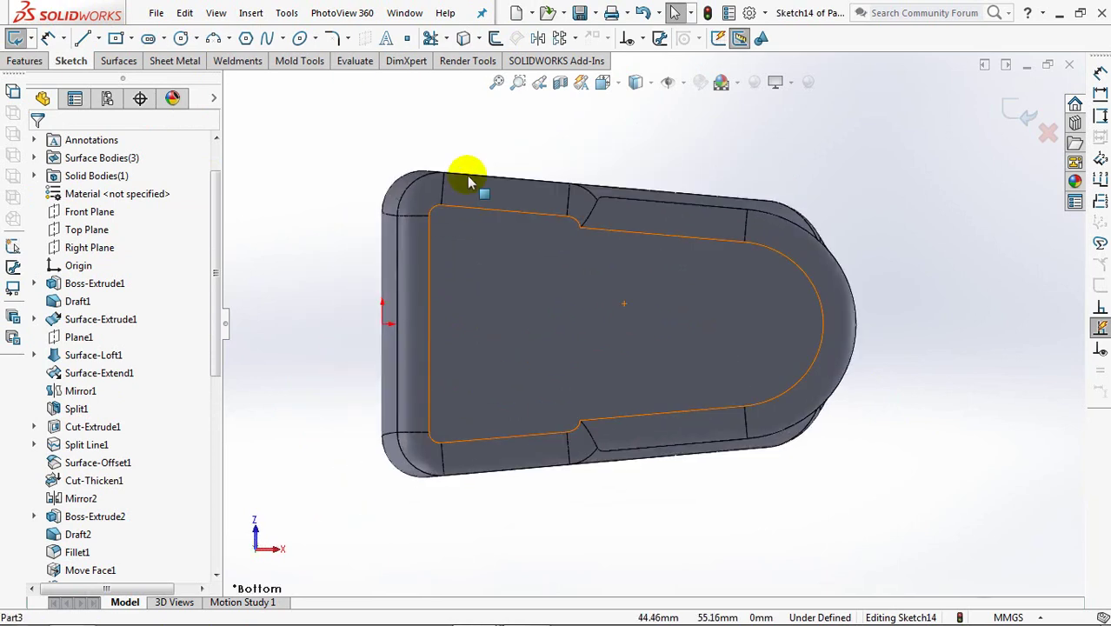
left_click(495, 37)
type("7")
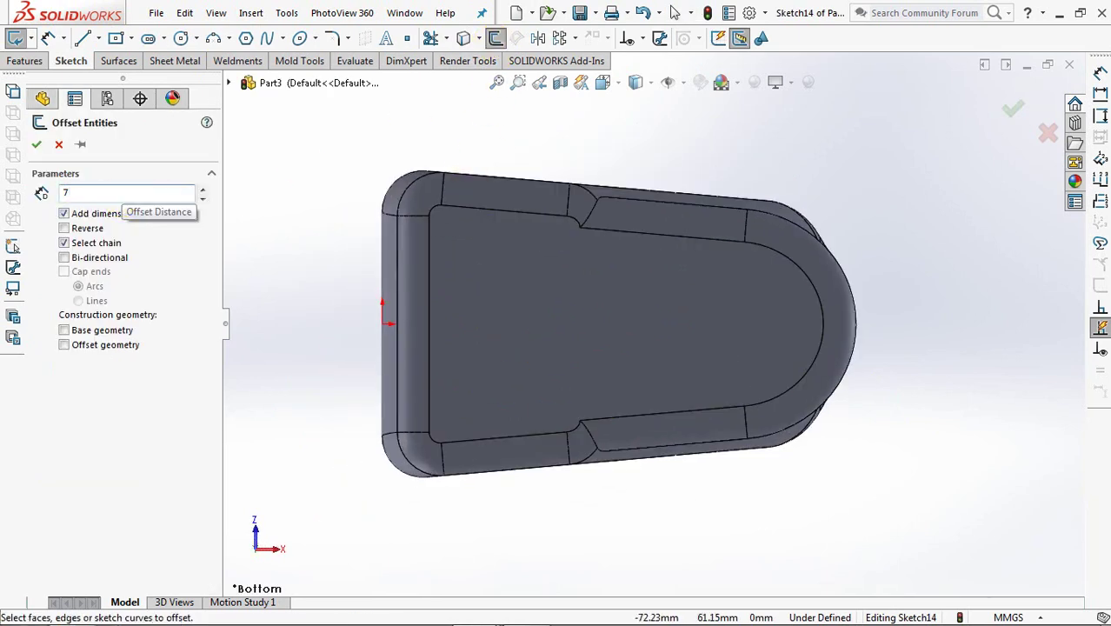
left_click(782, 257)
left_click(64, 243)
left_click(674, 235)
left_click(691, 410)
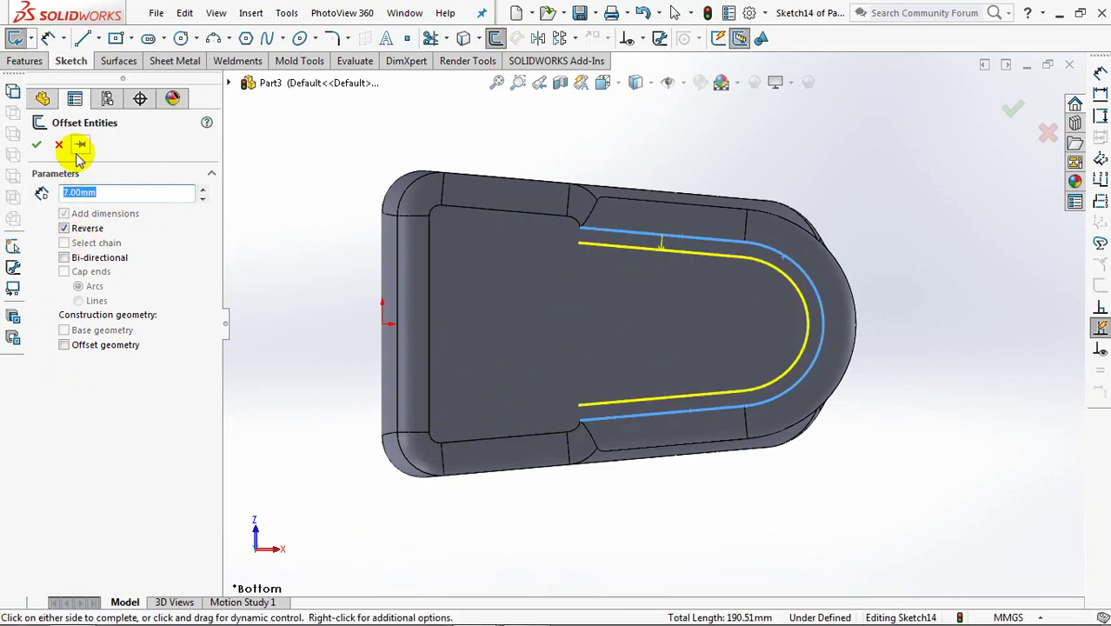
left_click(36, 146)
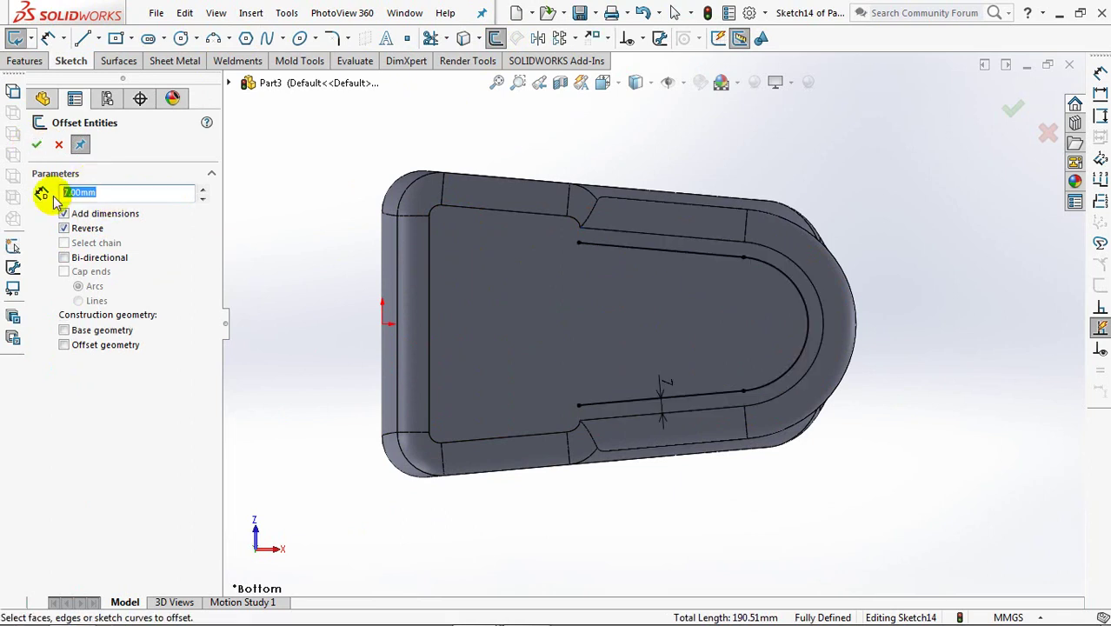
type("5")
left_click(430, 318)
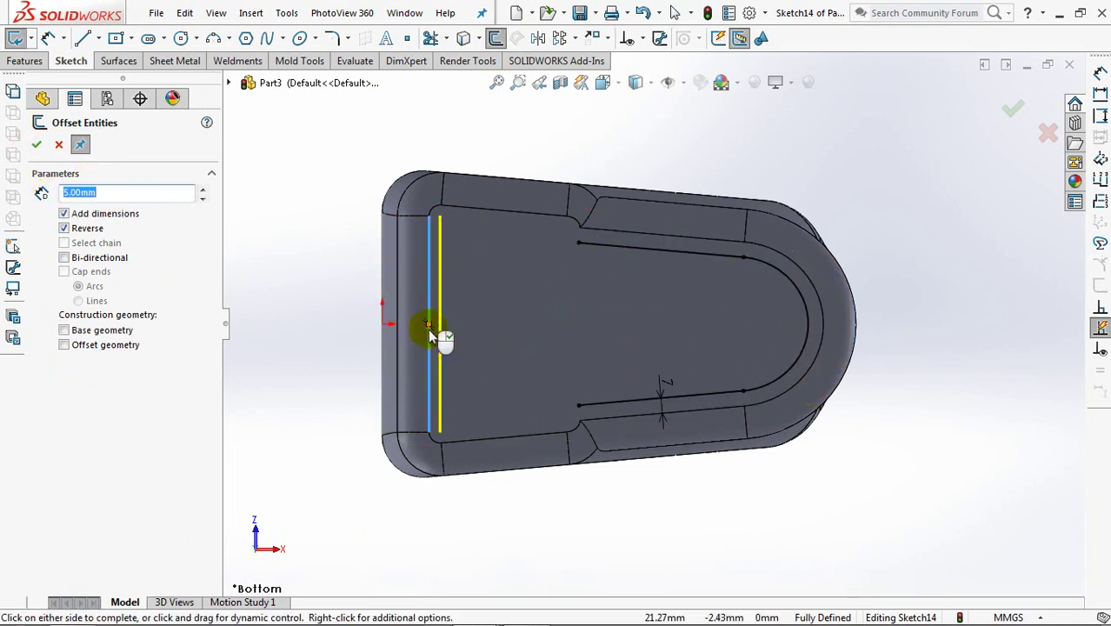
left_click(36, 146)
left_click(56, 147)
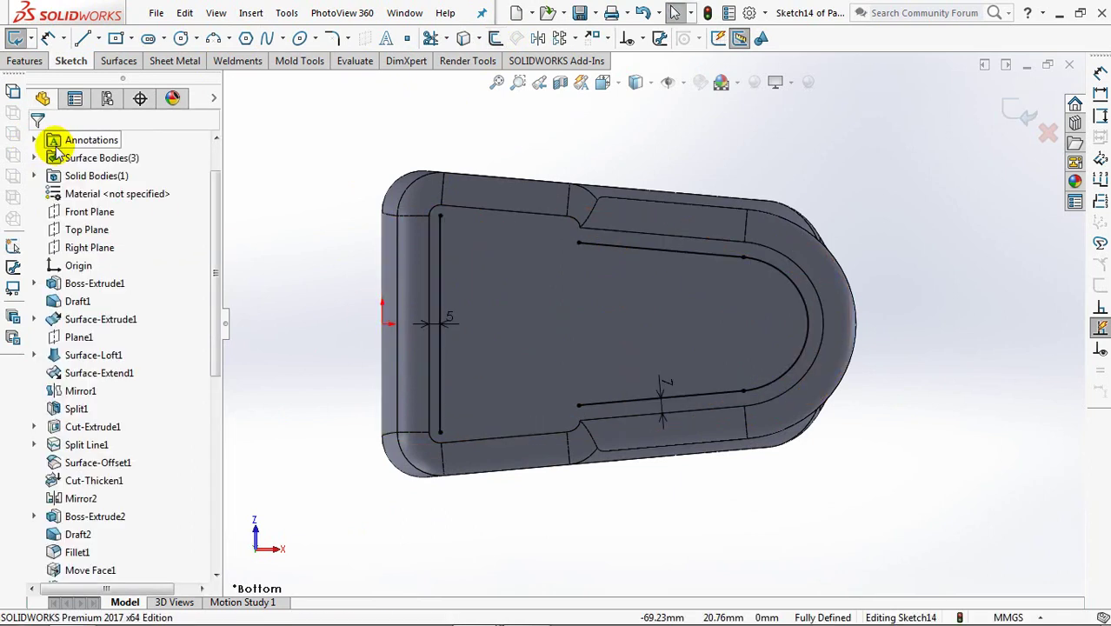
Round the two left sketch corners with R25 fillets
left_click(333, 40)
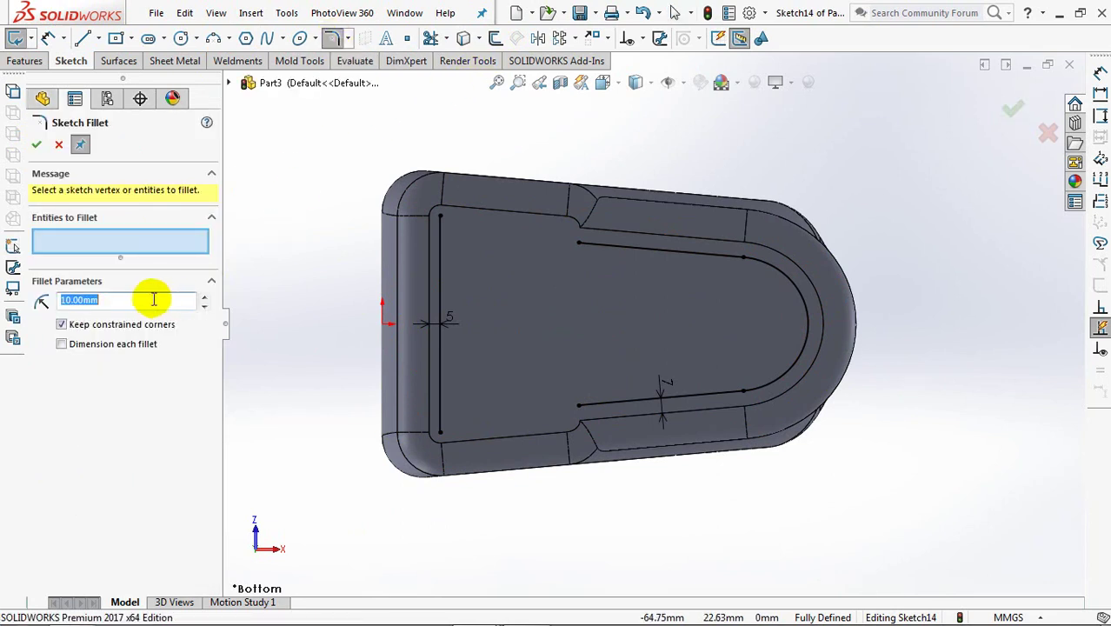
left_click(441, 291)
left_click(609, 246)
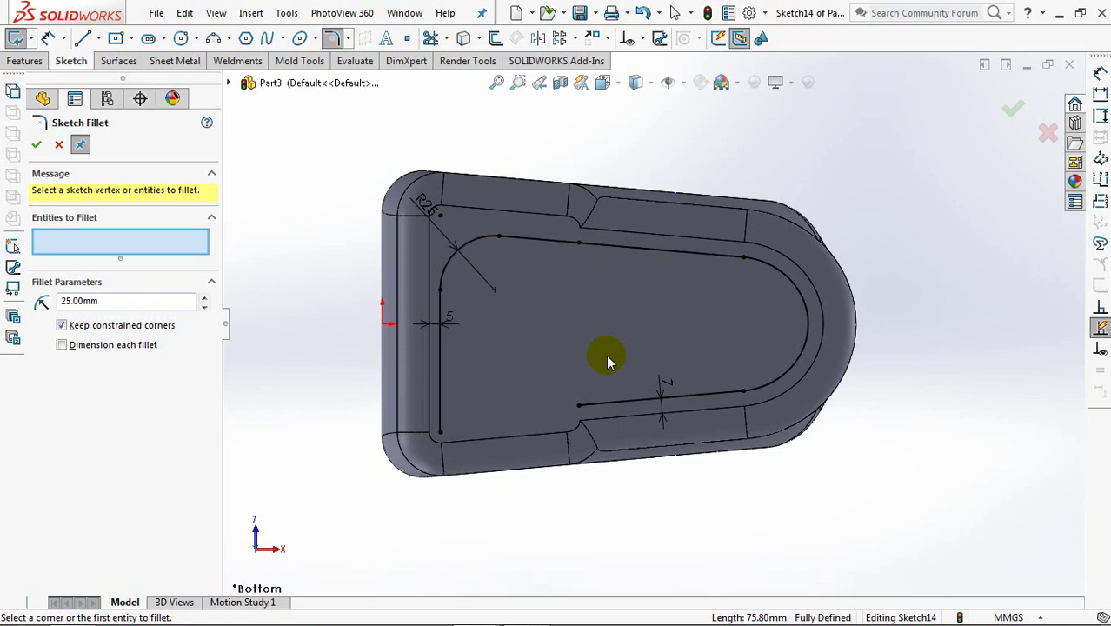
left_click(603, 400)
left_click(440, 388)
left_click(36, 145)
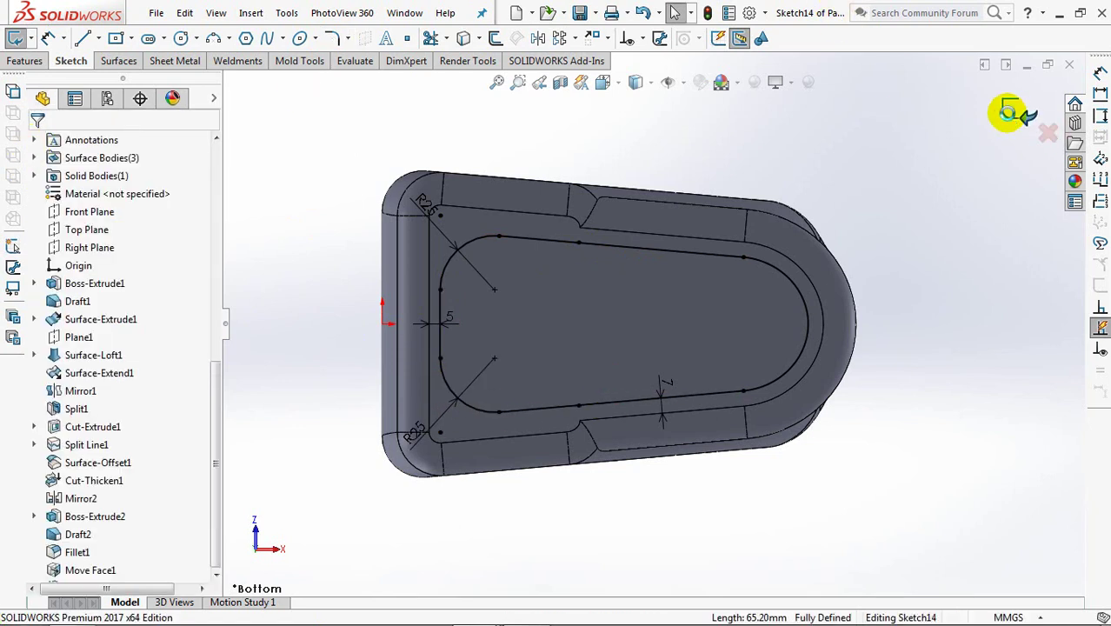
Cut the outline 4 mm deep with a 45° draft on the pocket walls
key("ctrl+e")
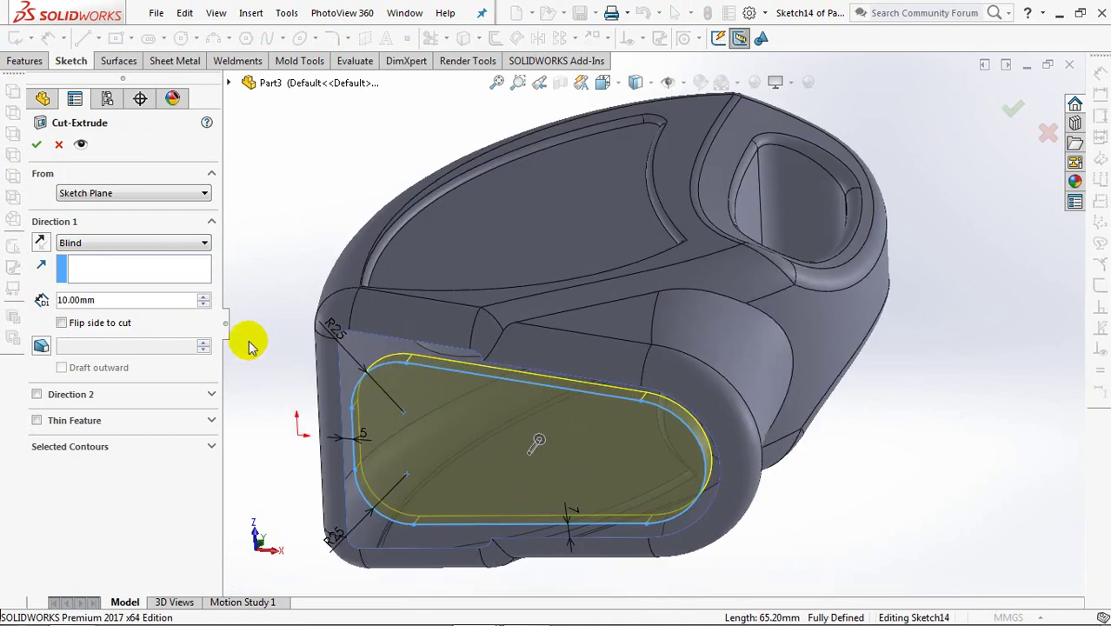
type("4")
key("Return")
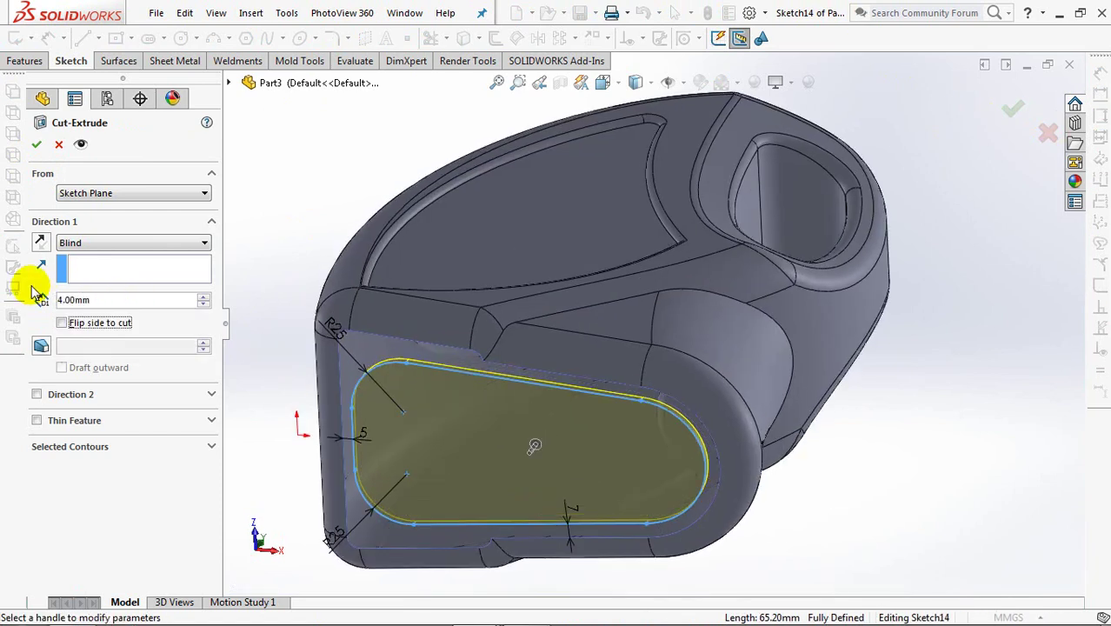
left_click(41, 346)
type("45")
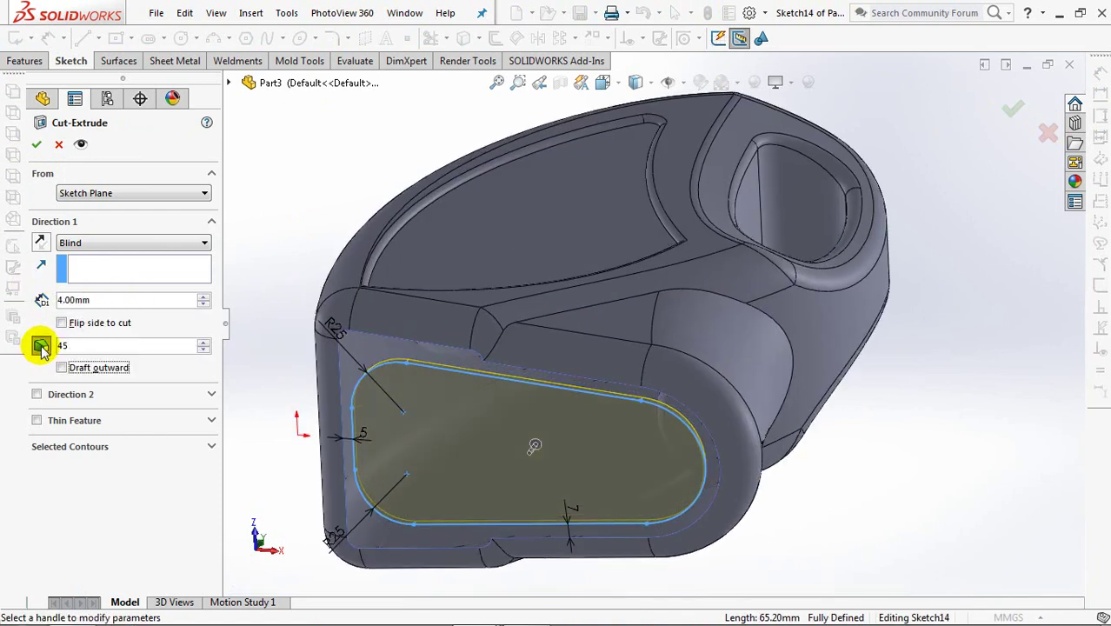
key("Return")
left_click(35, 148)
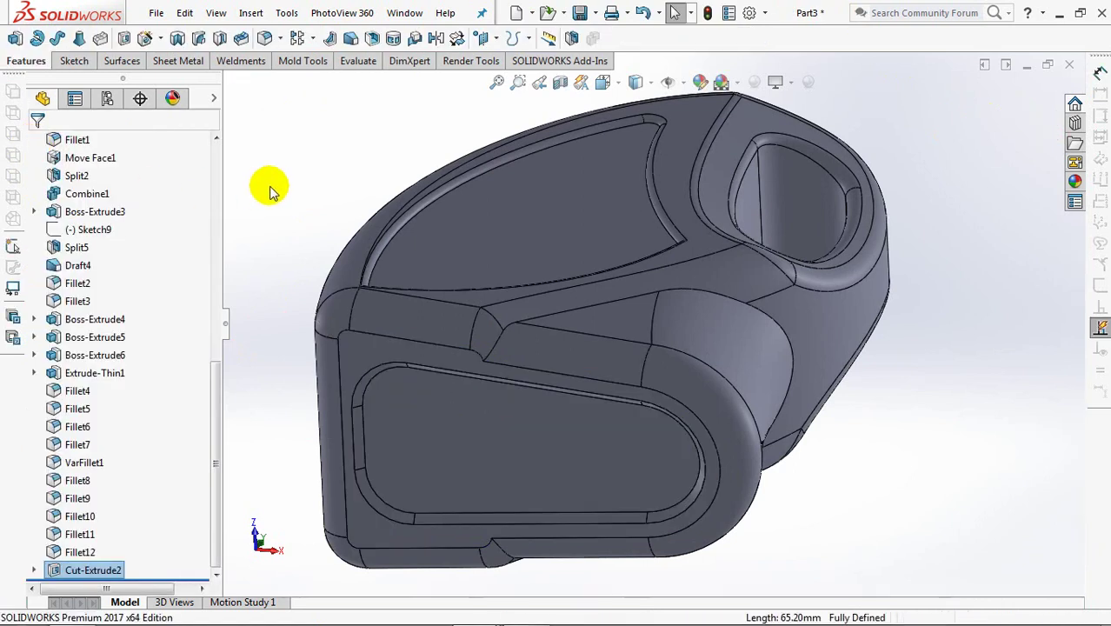
On the pocket floor, sketch a horizontal line from the origin to the rounded end
left_click(127, 40)
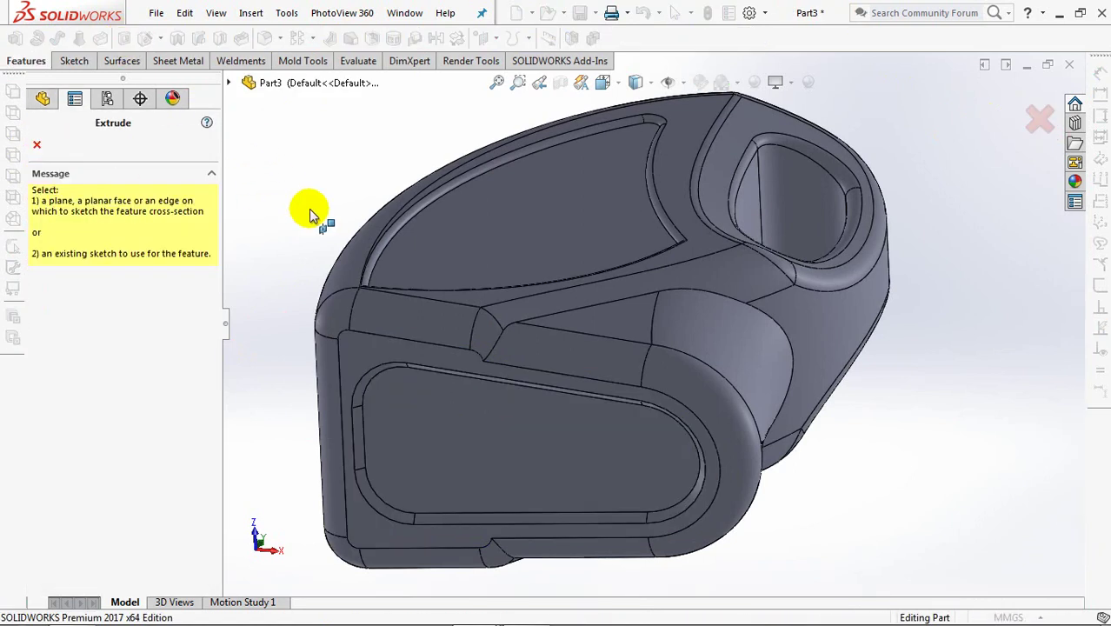
left_click(358, 355)
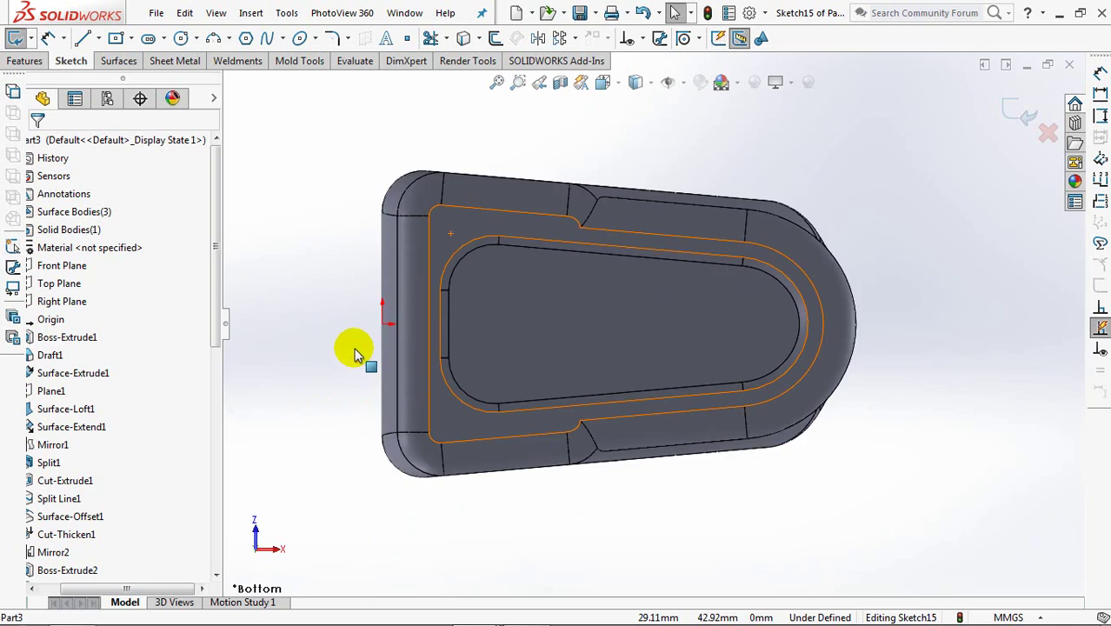
left_click(82, 39)
left_click(385, 325)
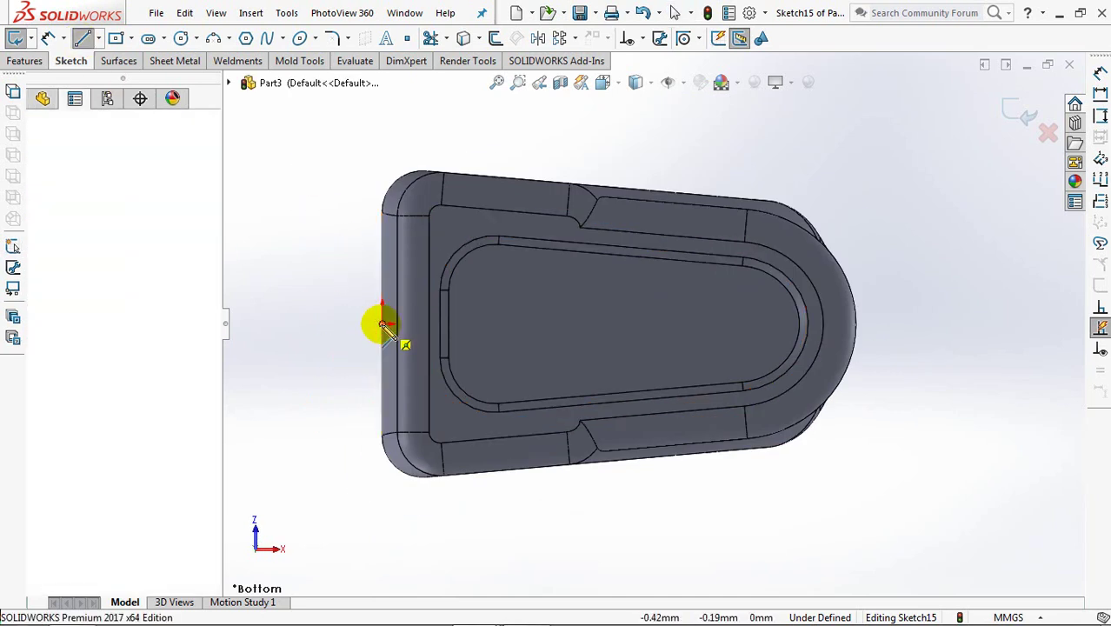
left_click(857, 325)
right_click(857, 326)
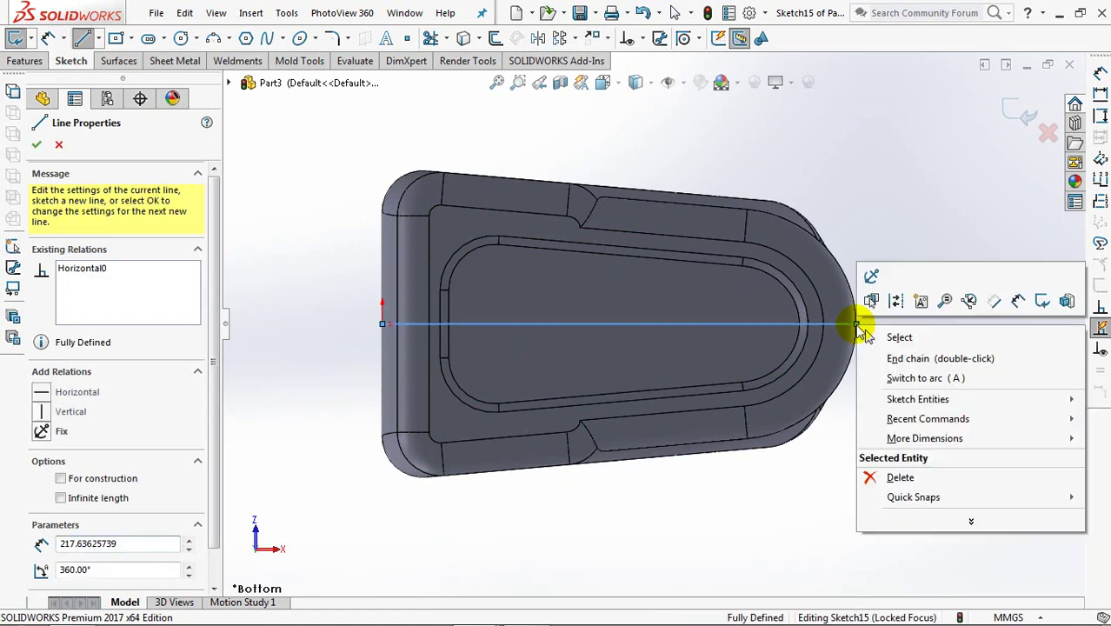
left_click(892, 338)
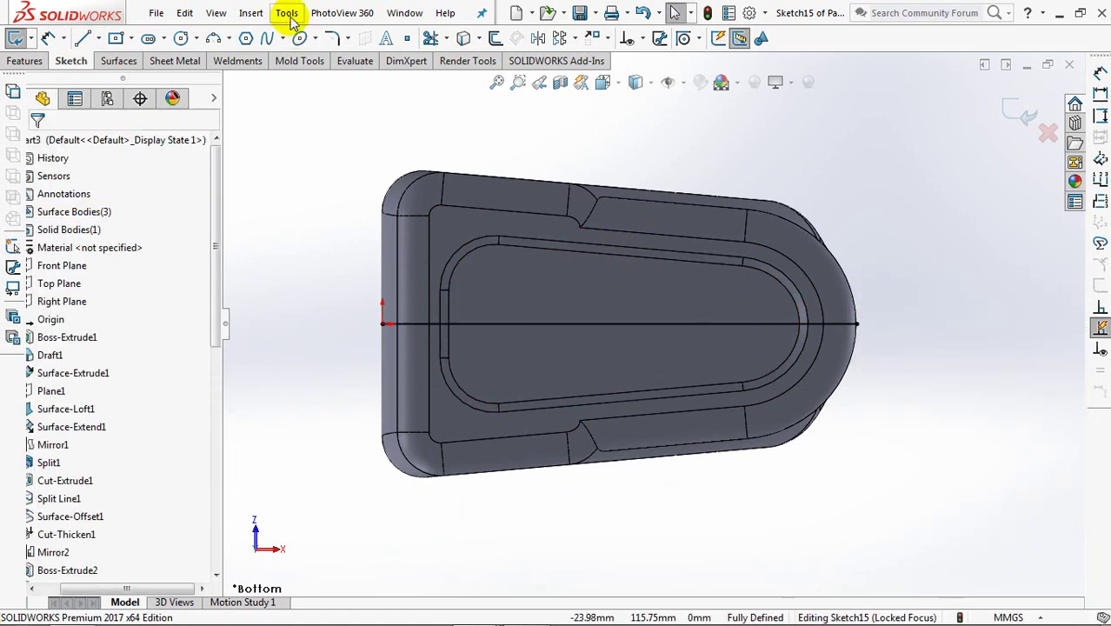
Segment the horizontal line into three equal parts
left_click(497, 325)
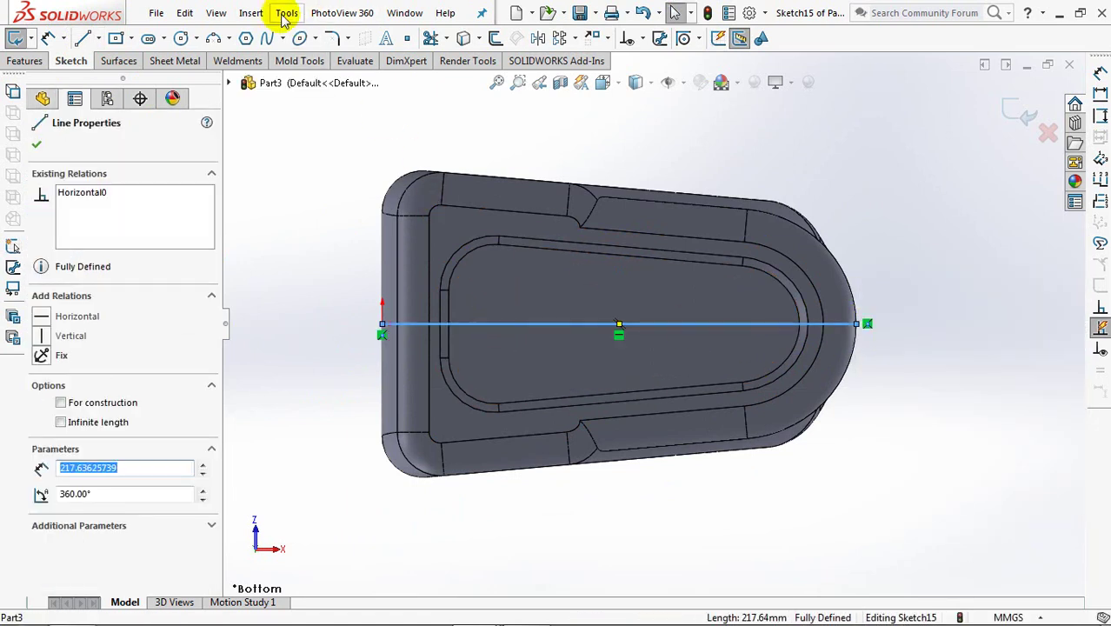
left_click(285, 14)
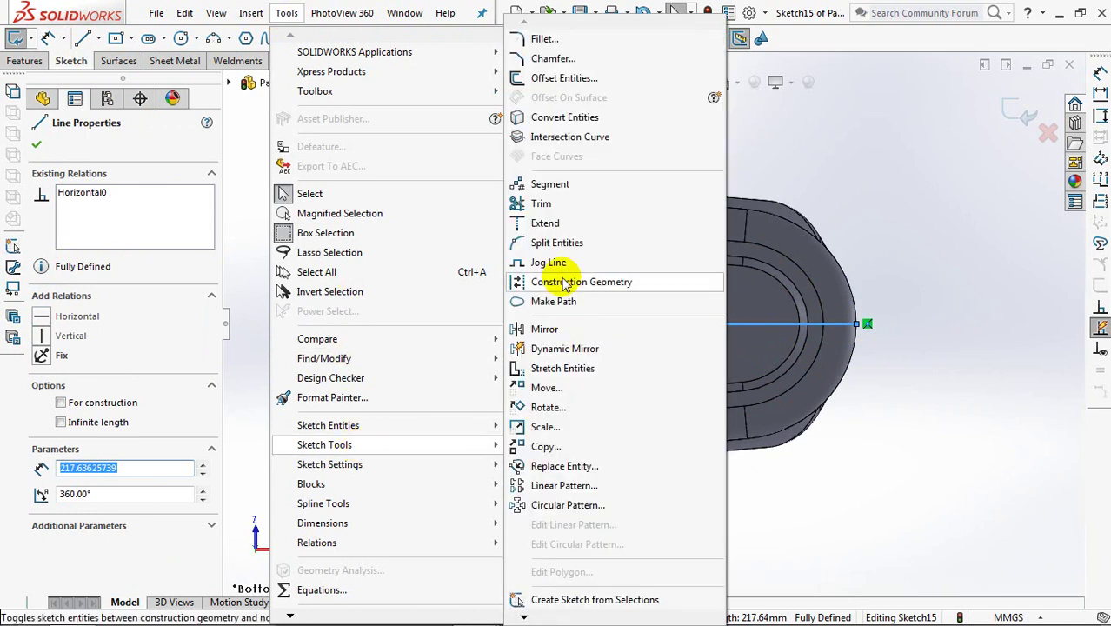
left_click(549, 183)
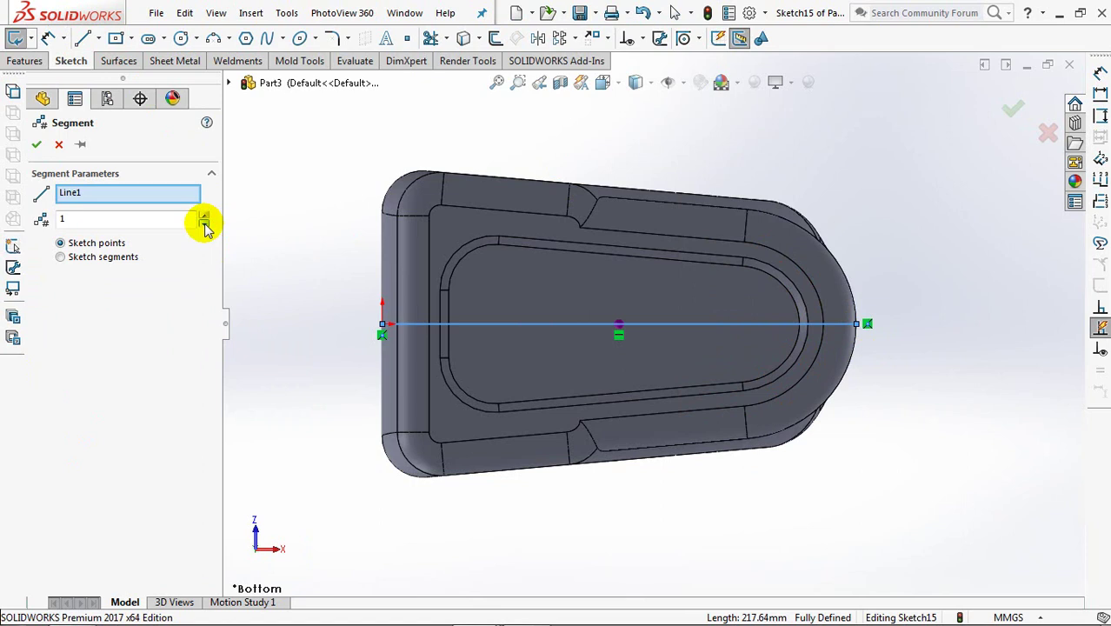
left_click(35, 148)
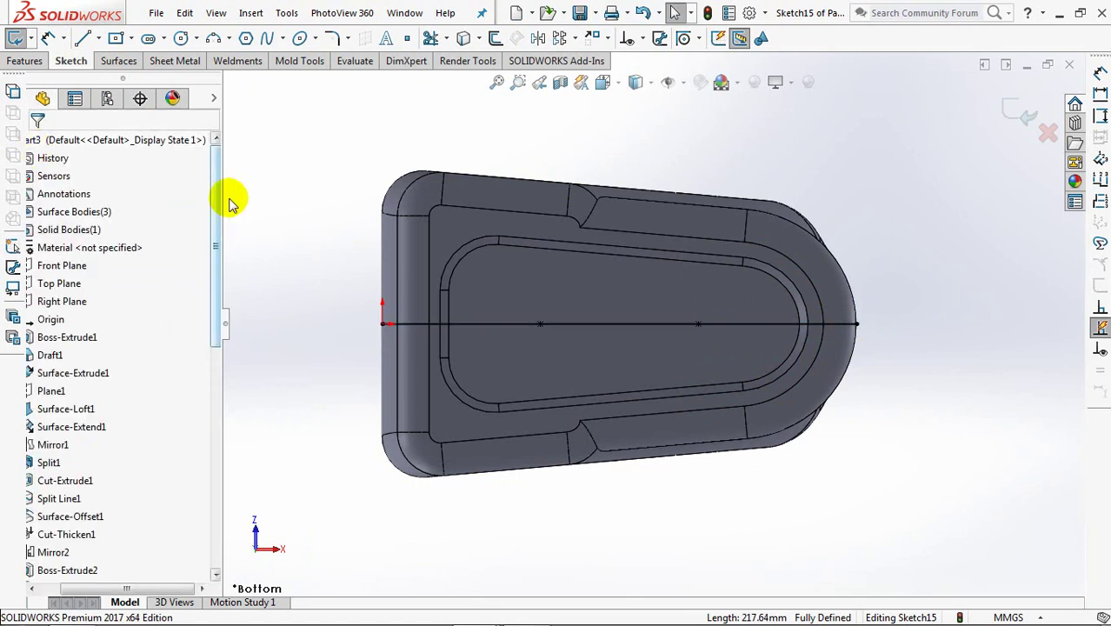
Draw a vertical midpoint line centred on the first division point
left_click(83, 39)
left_click(61, 369)
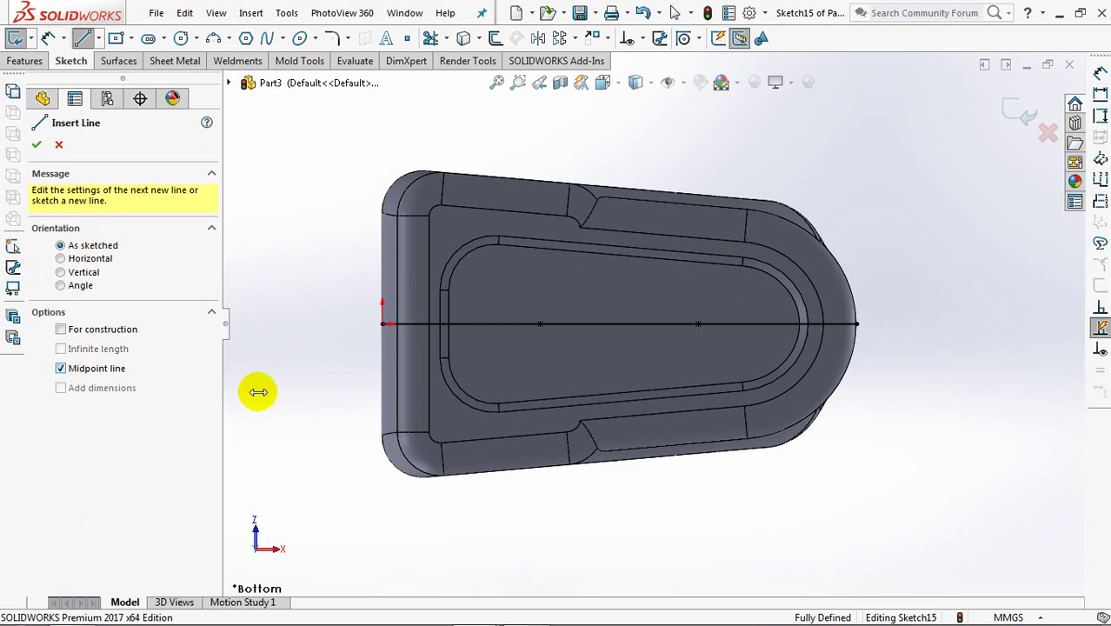
left_click(540, 324)
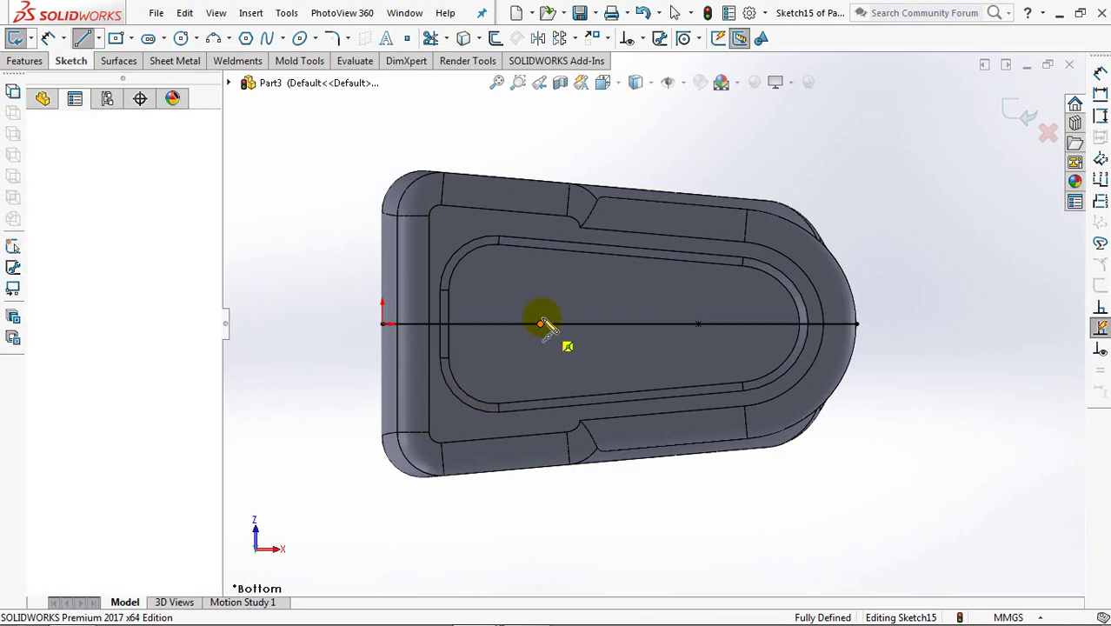
left_click(540, 168)
right_click(542, 168)
left_click(609, 201)
Draw a second vertical midpoint line centred on the other division point
left_click(83, 38)
left_click(83, 38)
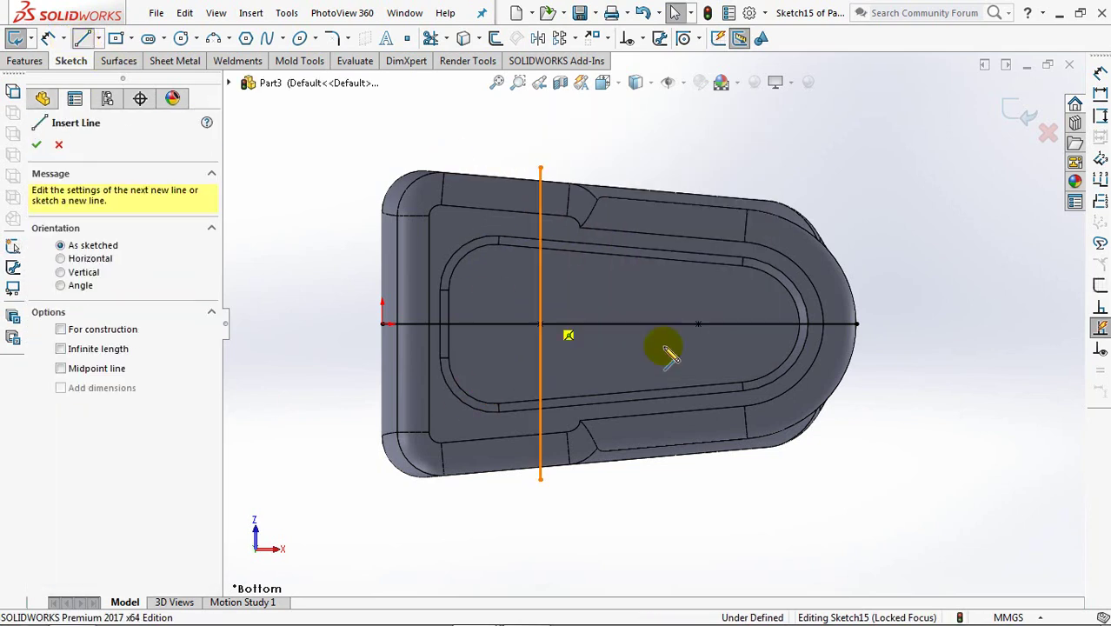
left_click(61, 369)
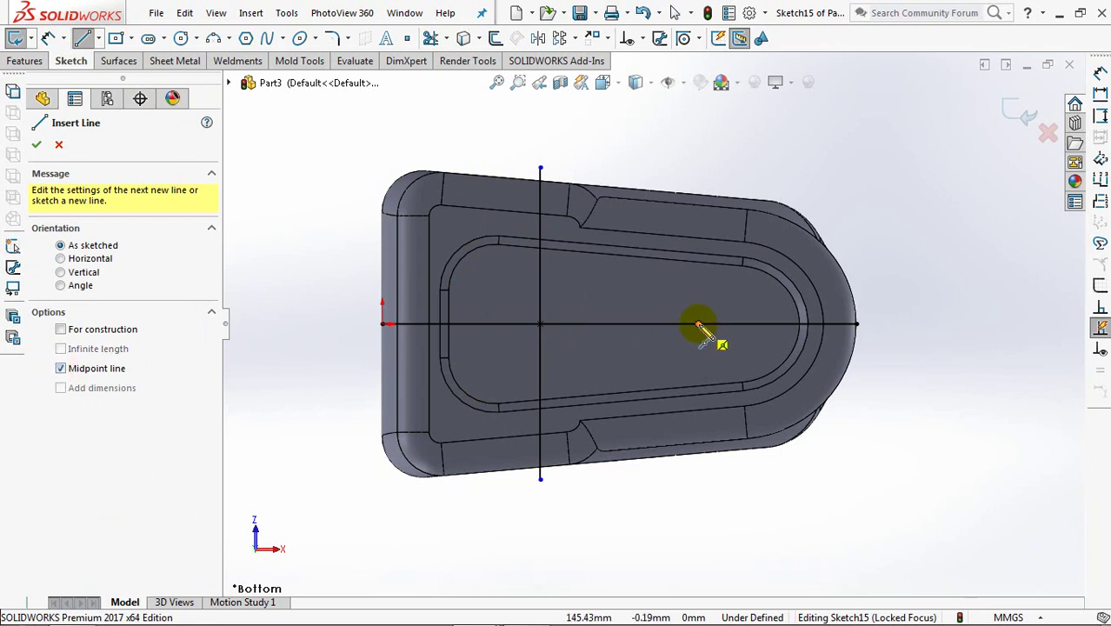
left_click(698, 324)
left_click(698, 175)
right_click(699, 175)
left_click(729, 190)
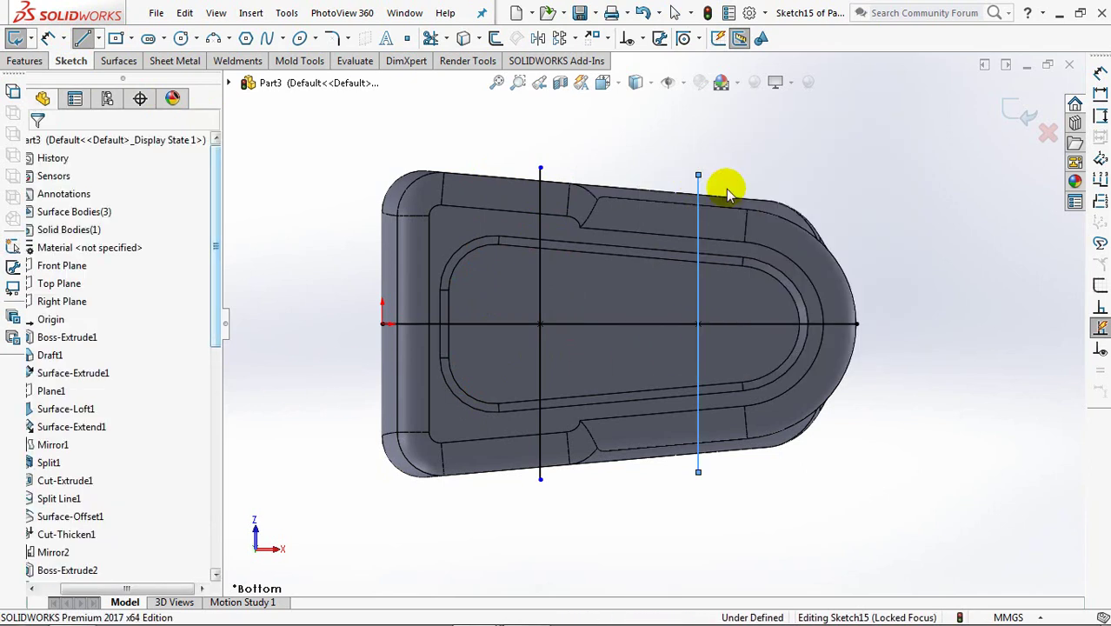
Begin a cut from the sketch, starting 3 mm offset from the sketch plane
left_click(1012, 112)
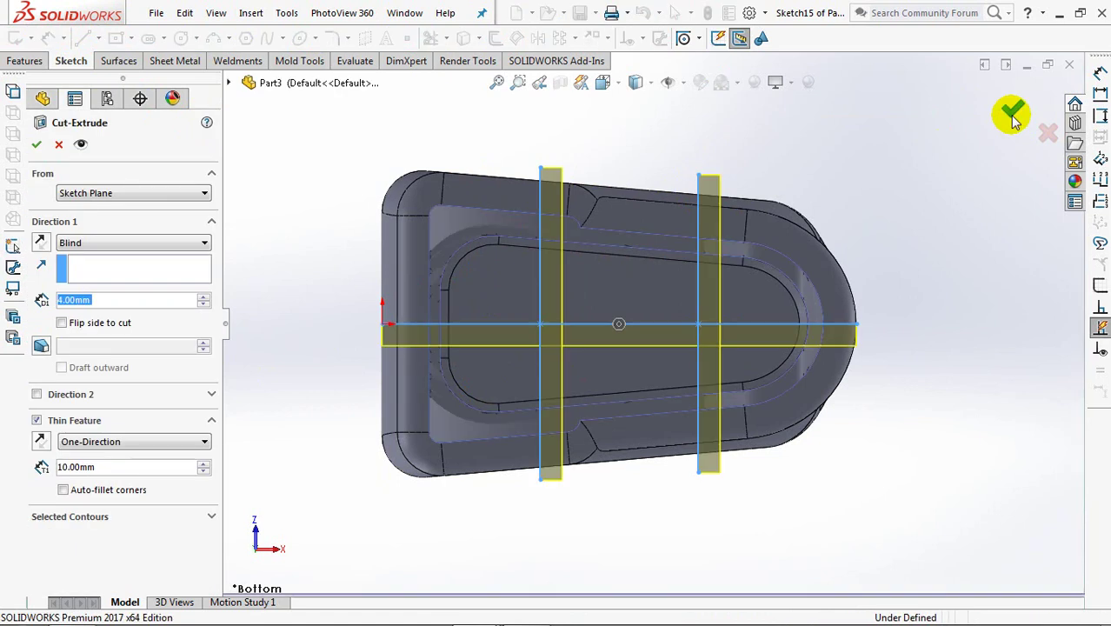
left_click(125, 193)
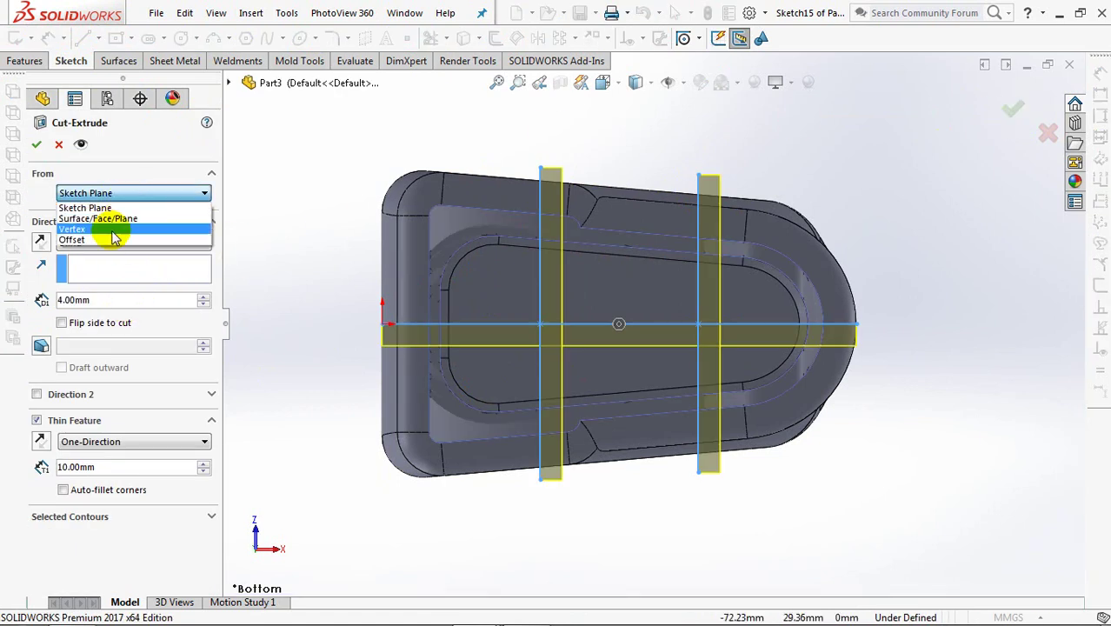
left_click(111, 237)
mouse_move(344, 358)
middle_mouse_down()
mouse_move(354, 256)
mouse_move(341, 252)
middle_mouse_up()
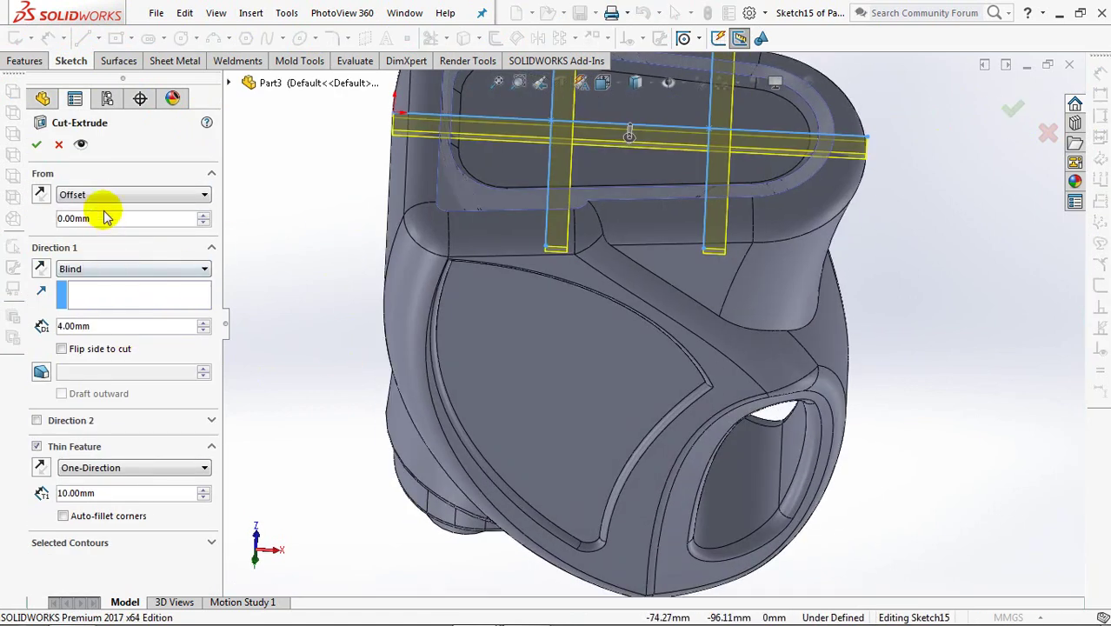
type("3")
key("Return")
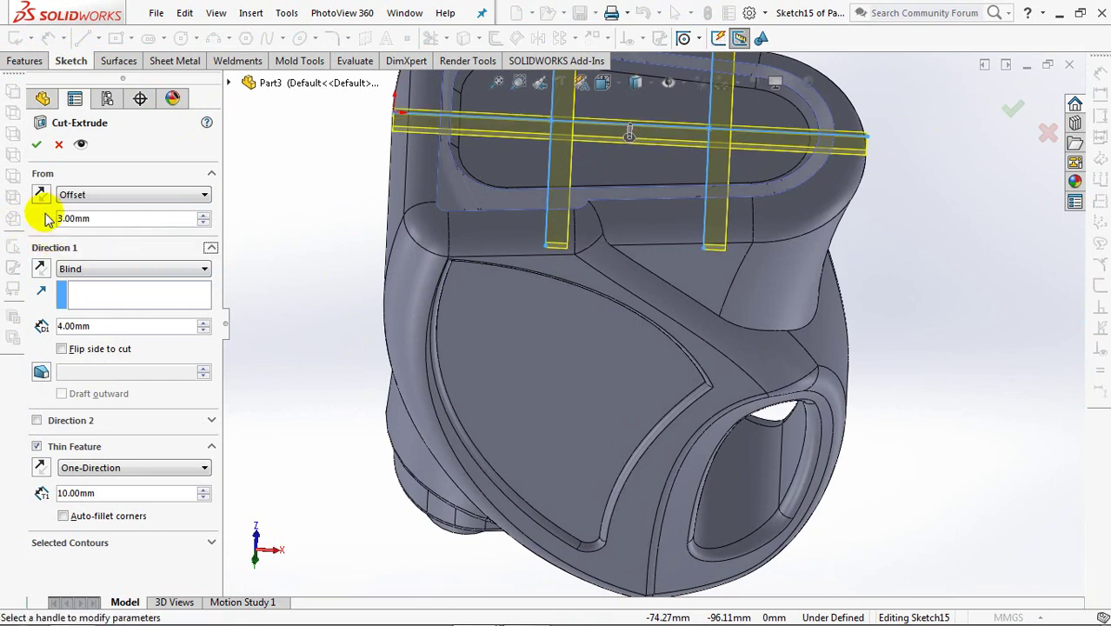
Cut reversed 3 mm deep with outward 45° draft as a 10 mm mid-plane thin feature
left_click(41, 271)
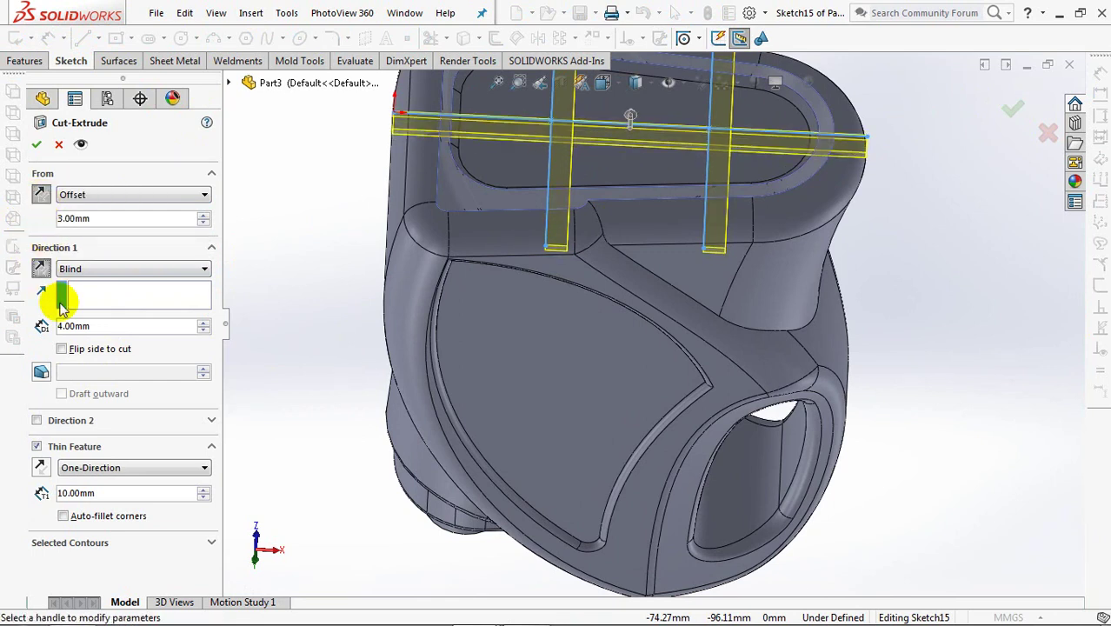
type("3")
key("Return")
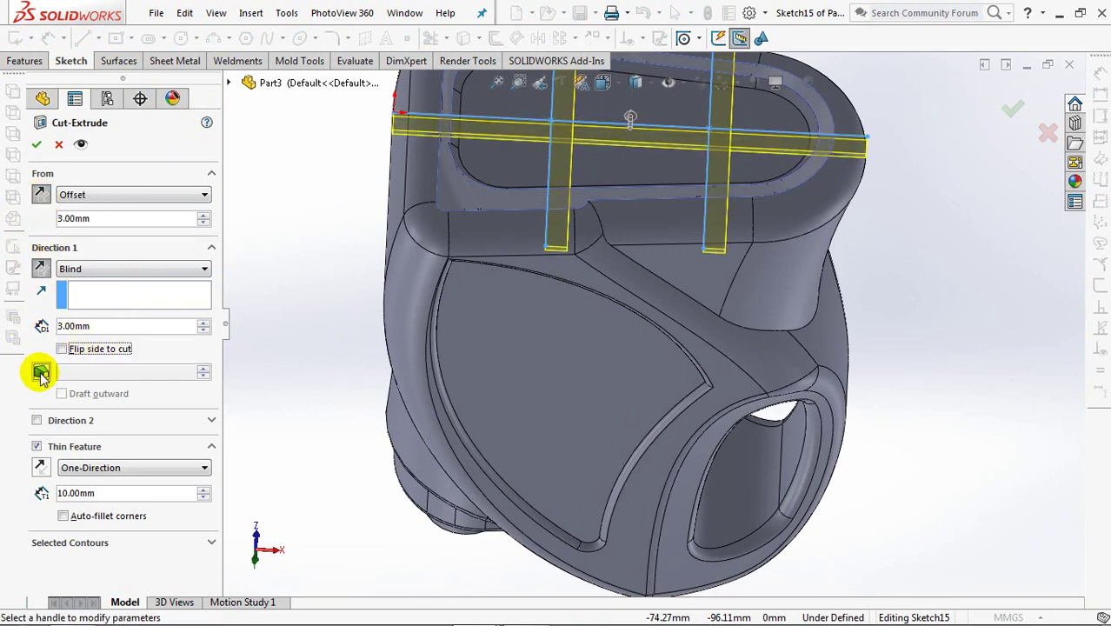
left_click(41, 374)
left_click(62, 394)
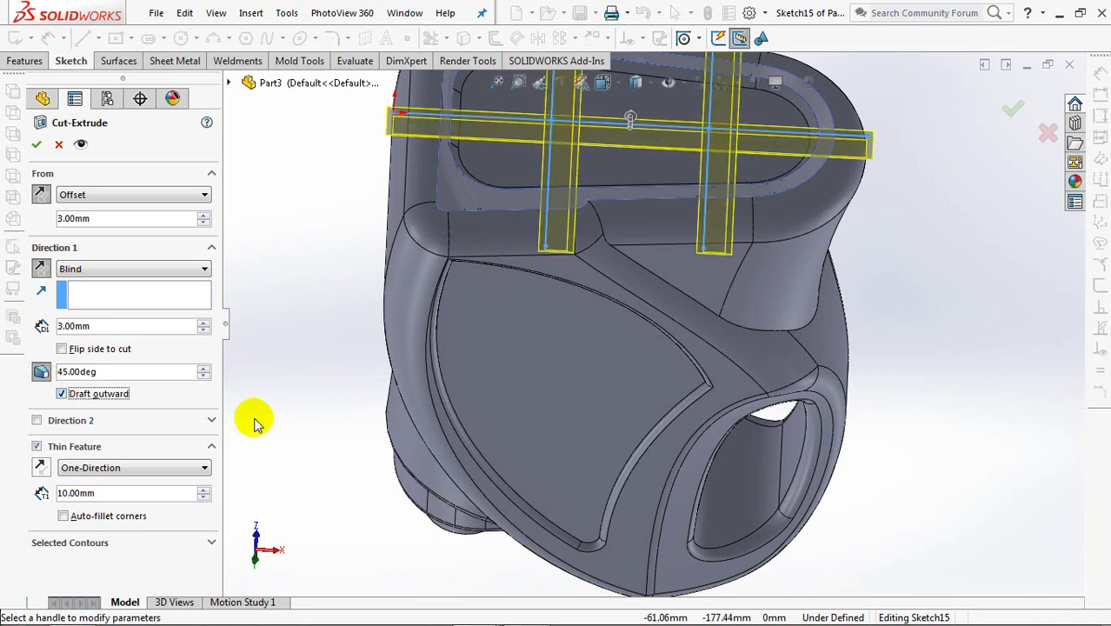
left_click(82, 484)
mouse_move(296, 455)
middle_mouse_down()
mouse_move(321, 389)
mouse_move(309, 371)
mouse_move(332, 468)
mouse_move(434, 331)
middle_mouse_up()
scroll(439, 296, "down", 3)
mouse_move(442, 281)
middle_mouse_down()
mouse_move(559, 251)
mouse_move(600, 278)
middle_mouse_up()
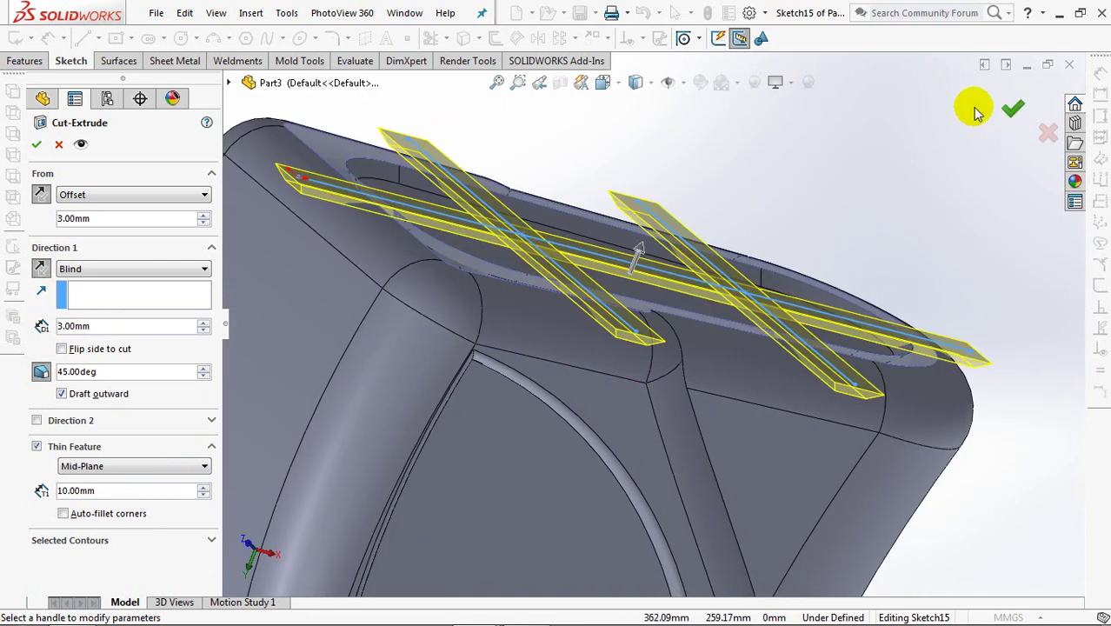
left_click(1017, 111)
mouse_move(923, 156)
middle_mouse_down()
mouse_move(908, 189)
mouse_move(875, 203)
middle_mouse_up()
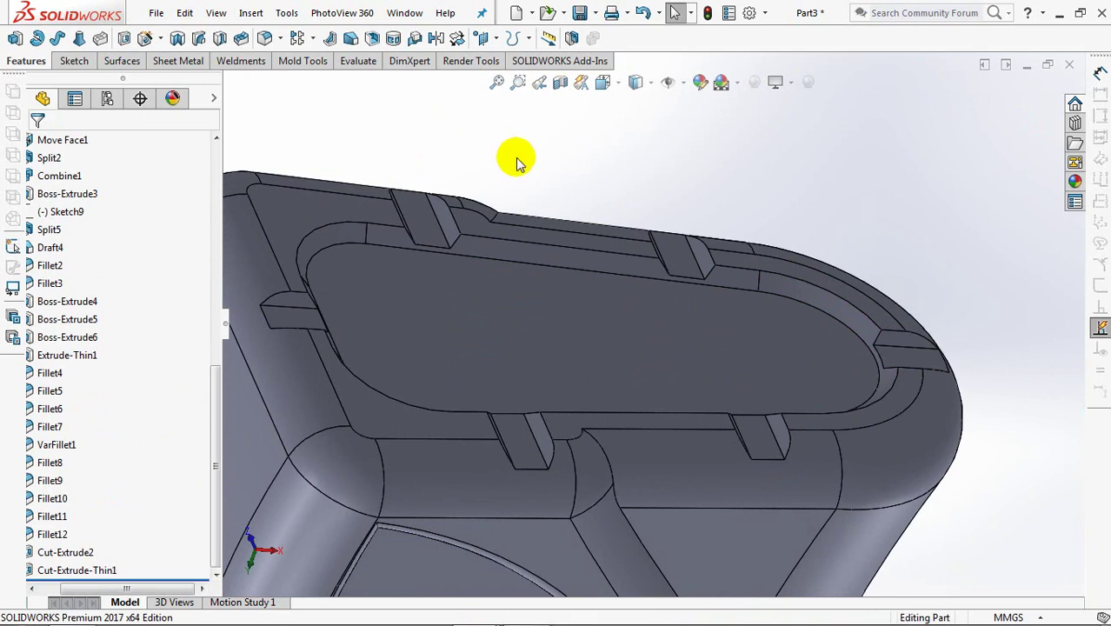
Start a sketch on the face and convert Sketch15's three lines into it
key("e")
left_click(413, 217)
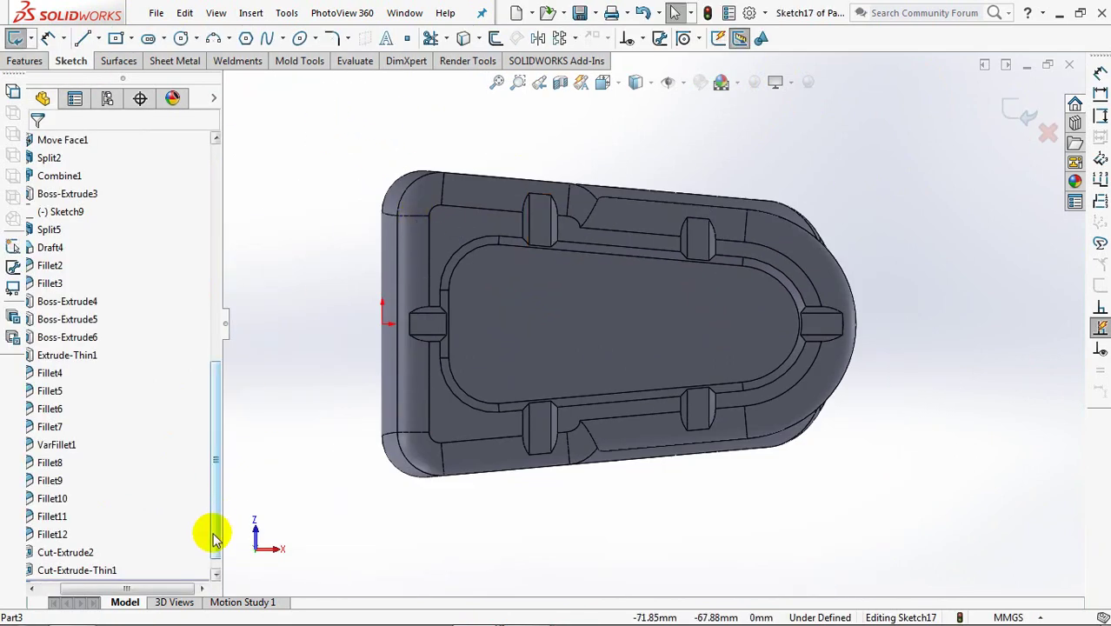
left_click(71, 576)
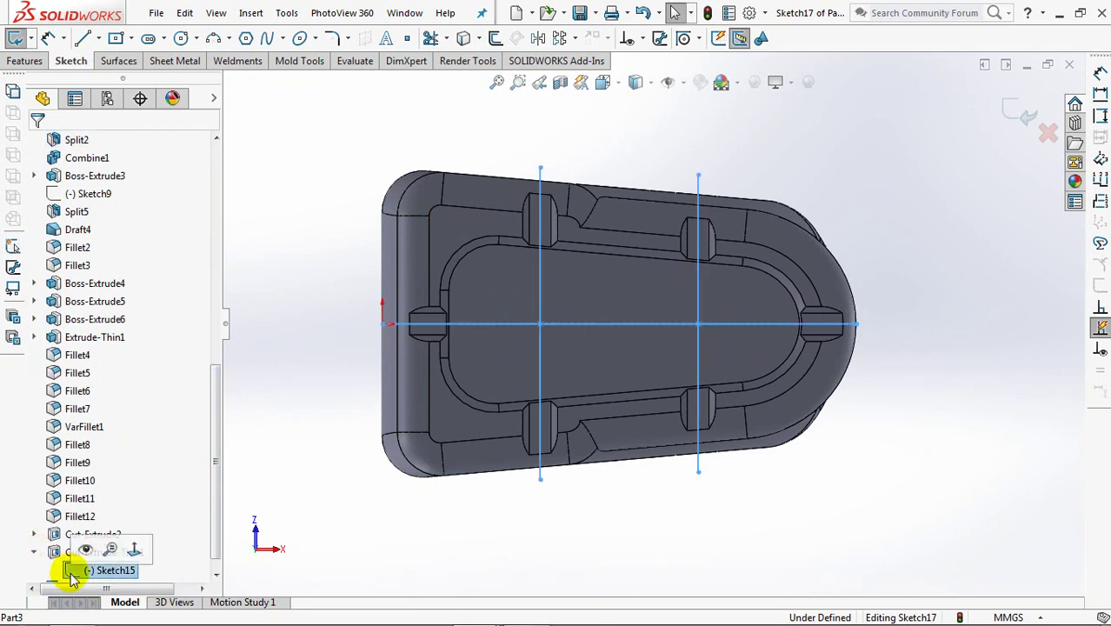
left_click(461, 38)
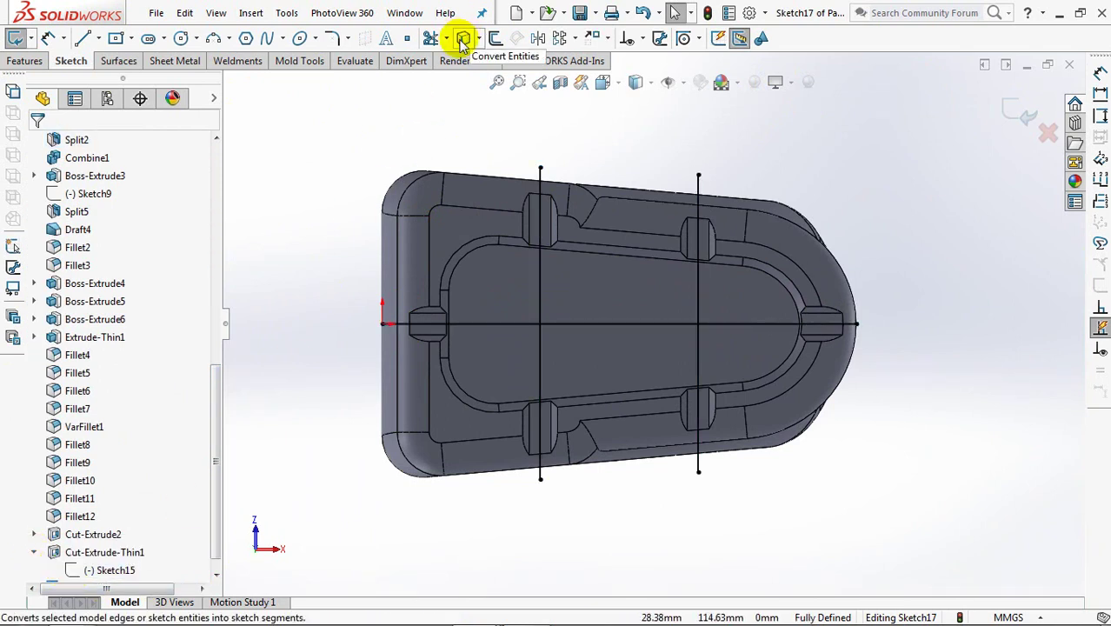
Pull all six line ends back into their notches
left_click(540, 213)
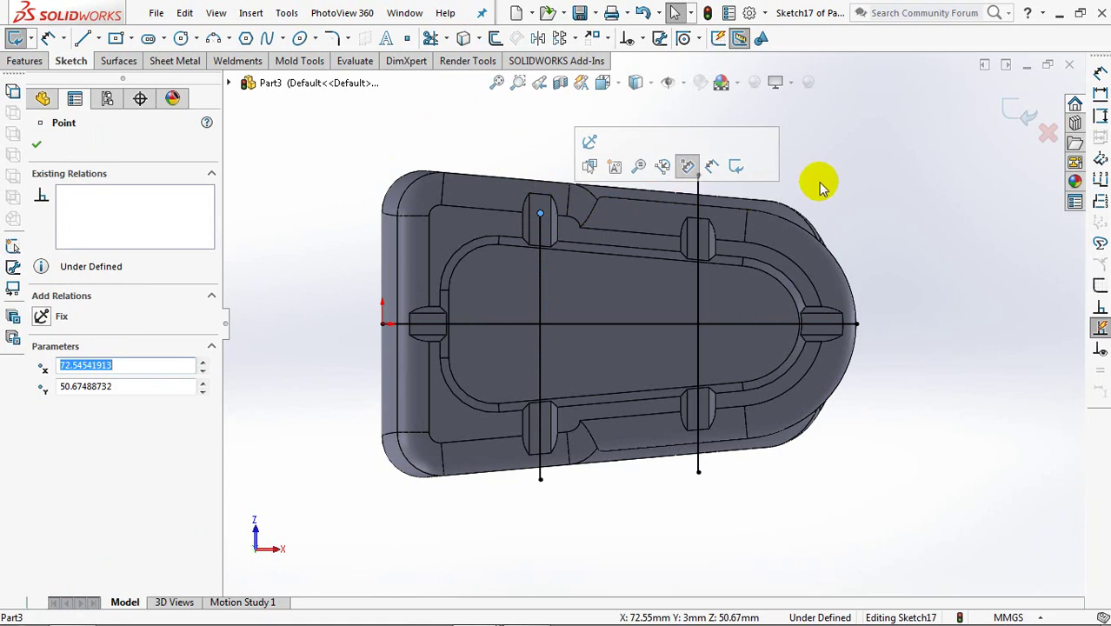
left_click(439, 324)
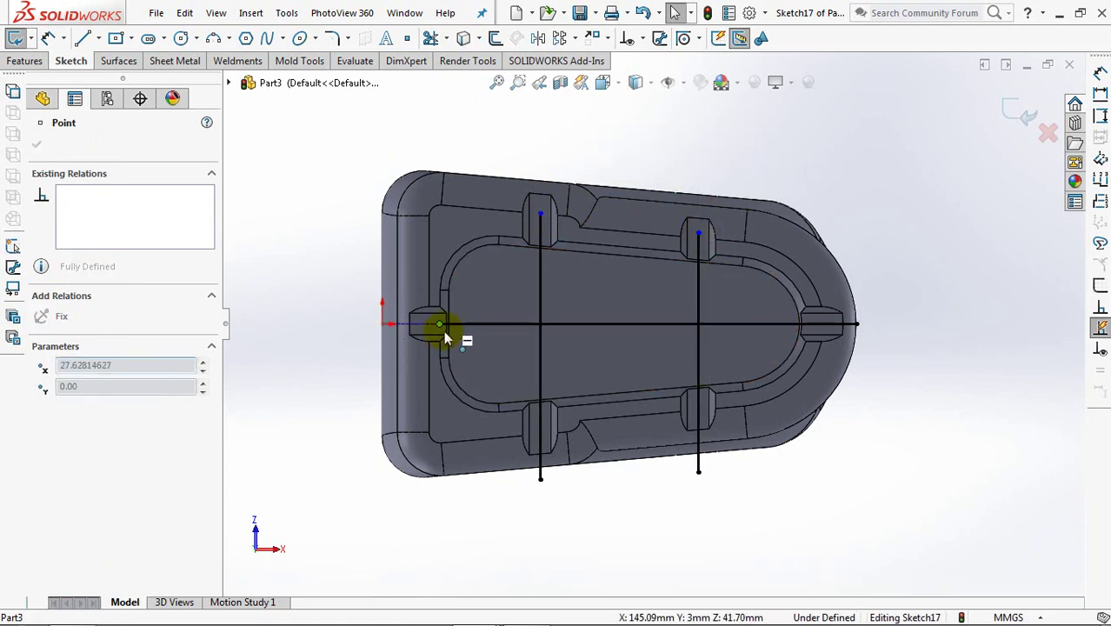
left_click_drag(540, 476, 540, 432)
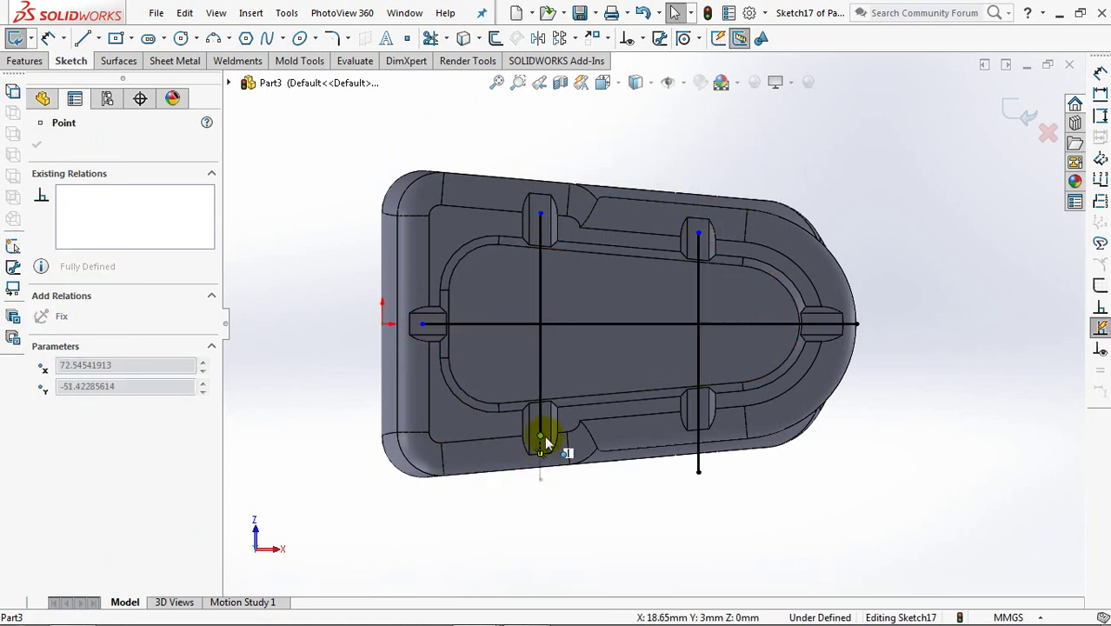
left_click_drag(699, 470, 699, 413)
left_click(845, 358)
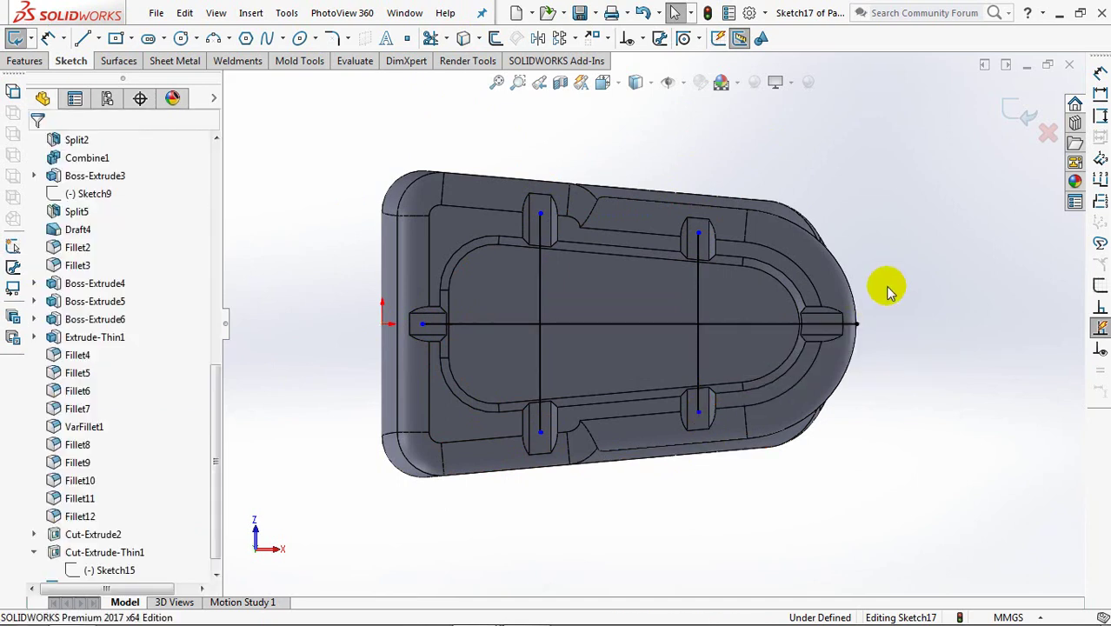
left_click_drag(856, 332, 821, 324)
left_click(891, 160)
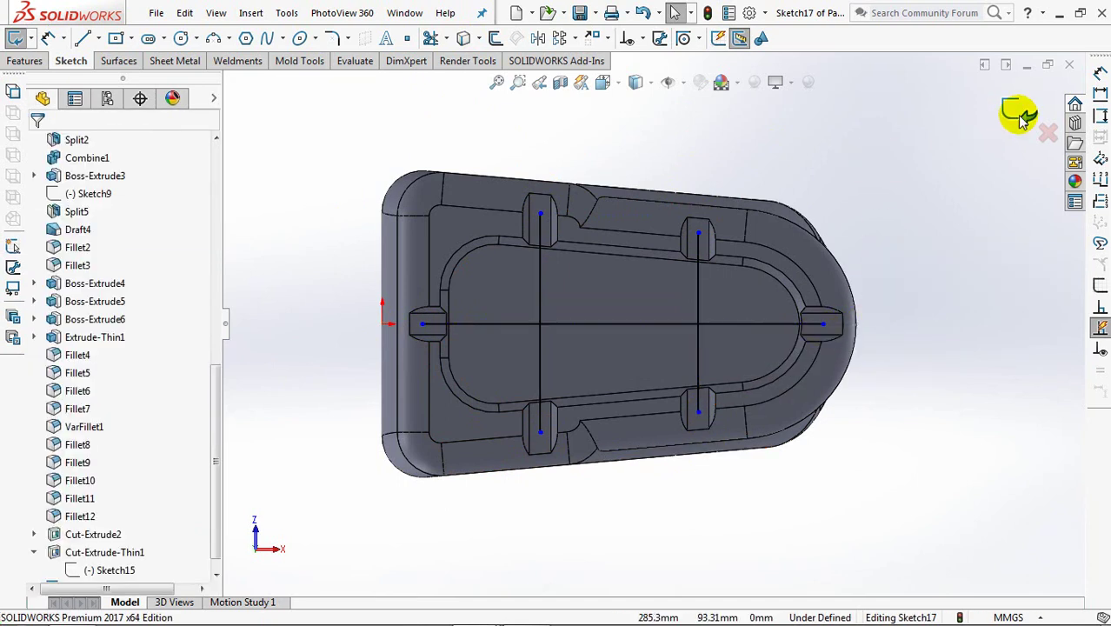
Extrude the sketch lines up to the pocket floor surface
left_click(1013, 109)
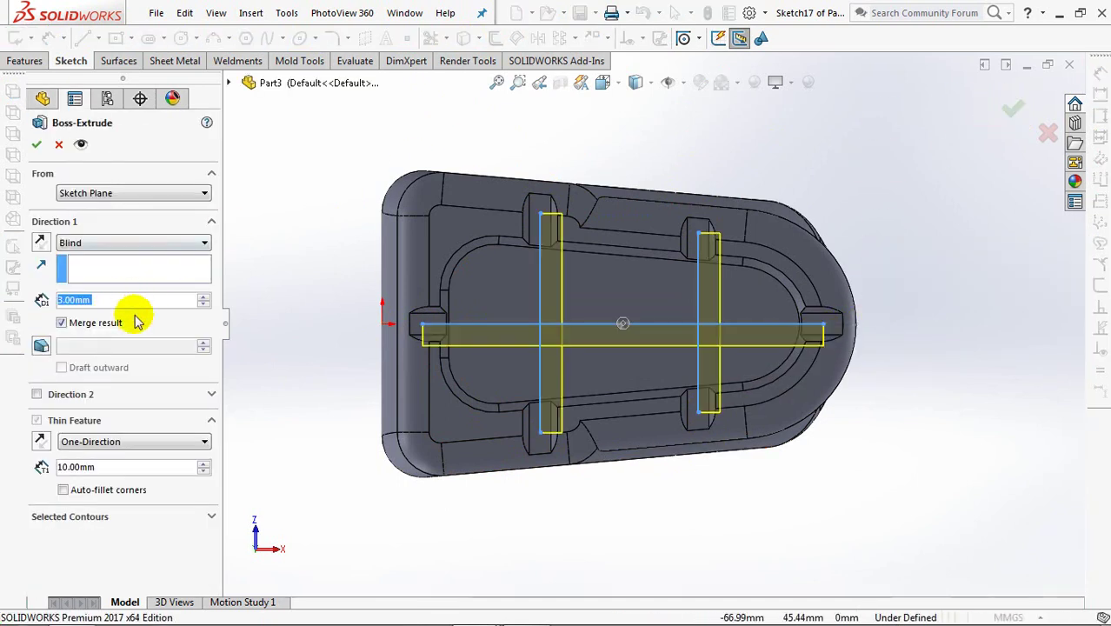
middle_click_drag(315, 359, 327, 278)
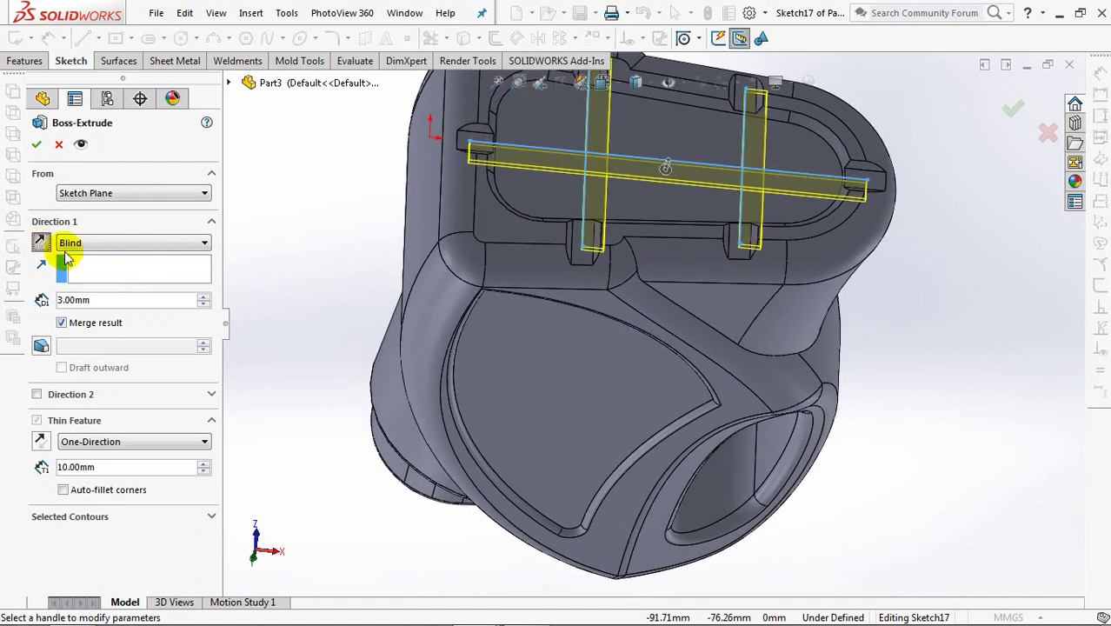
left_click(102, 245)
left_click(104, 290)
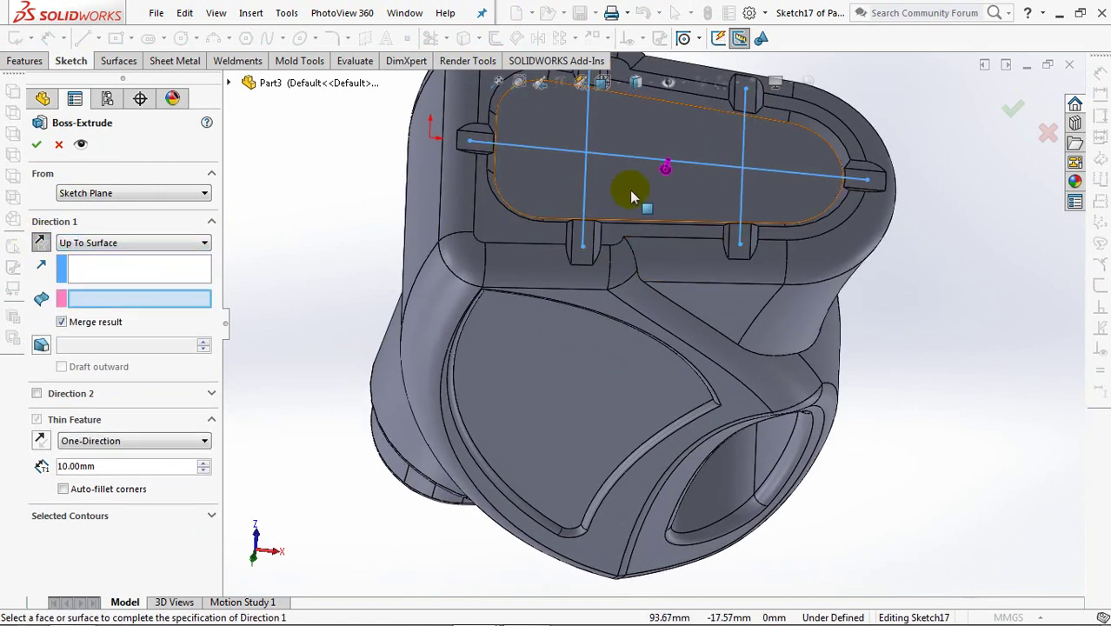
left_click(629, 189)
Make the ribs 10 mm mid-plane thin walls with a 45° outward draft
left_click(112, 447)
left_click(101, 462)
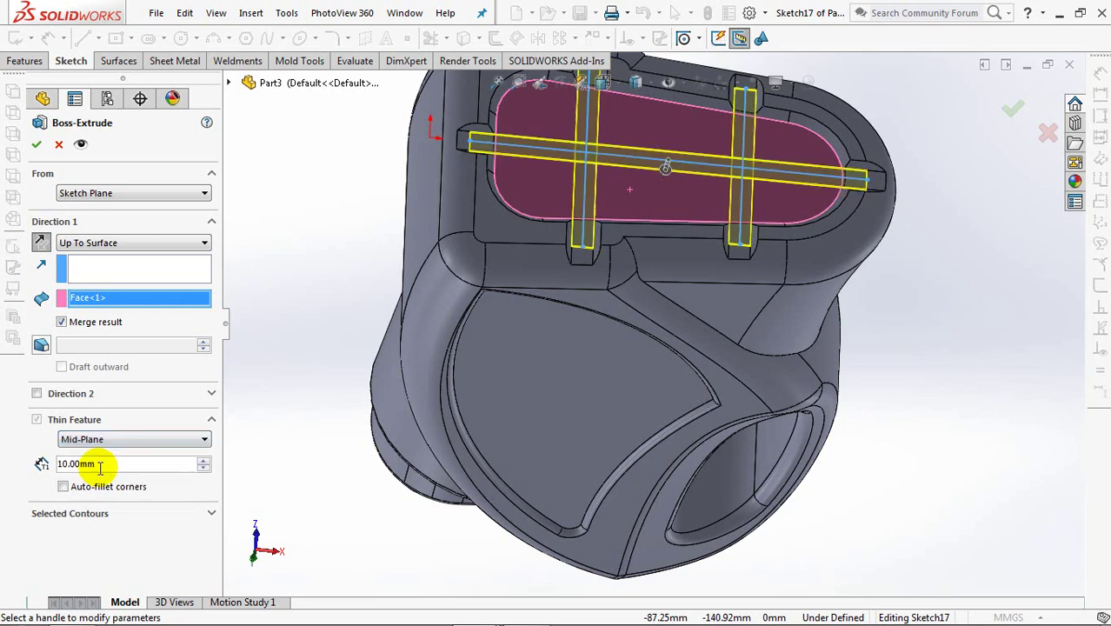
left_click(39, 346)
mouse_move(342, 395)
middle_mouse_down()
mouse_move(310, 309)
mouse_move(389, 557)
middle_mouse_up()
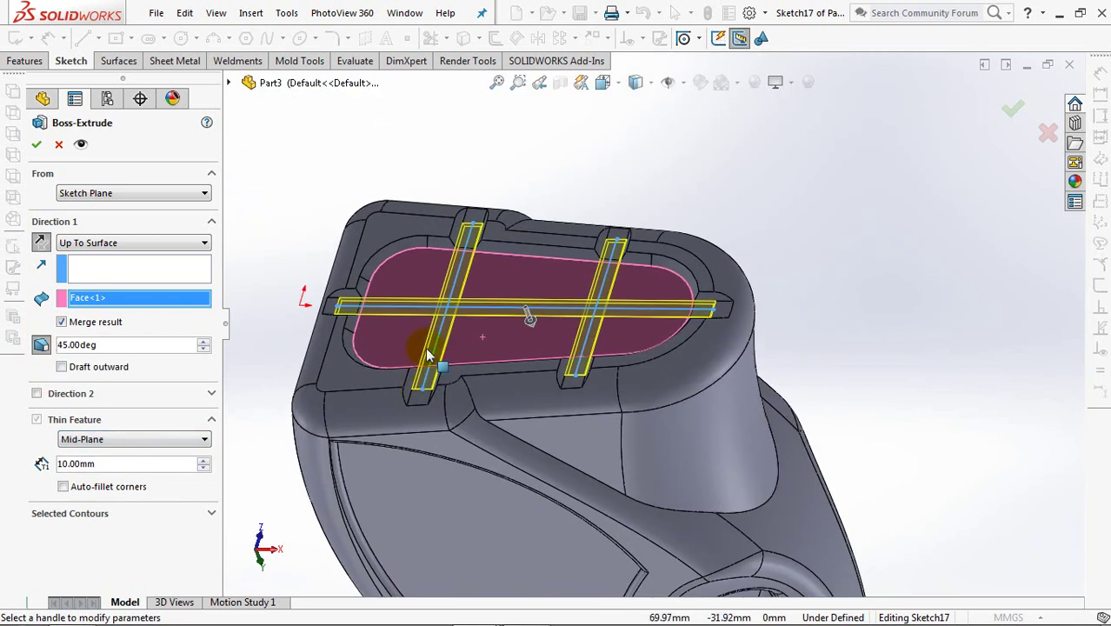
scroll(425, 347, "down", 5)
scroll(465, 321, "up", 3)
mouse_move(465, 321)
middle_mouse_down()
mouse_move(459, 261)
mouse_move(355, 317)
middle_mouse_up()
left_click(62, 368)
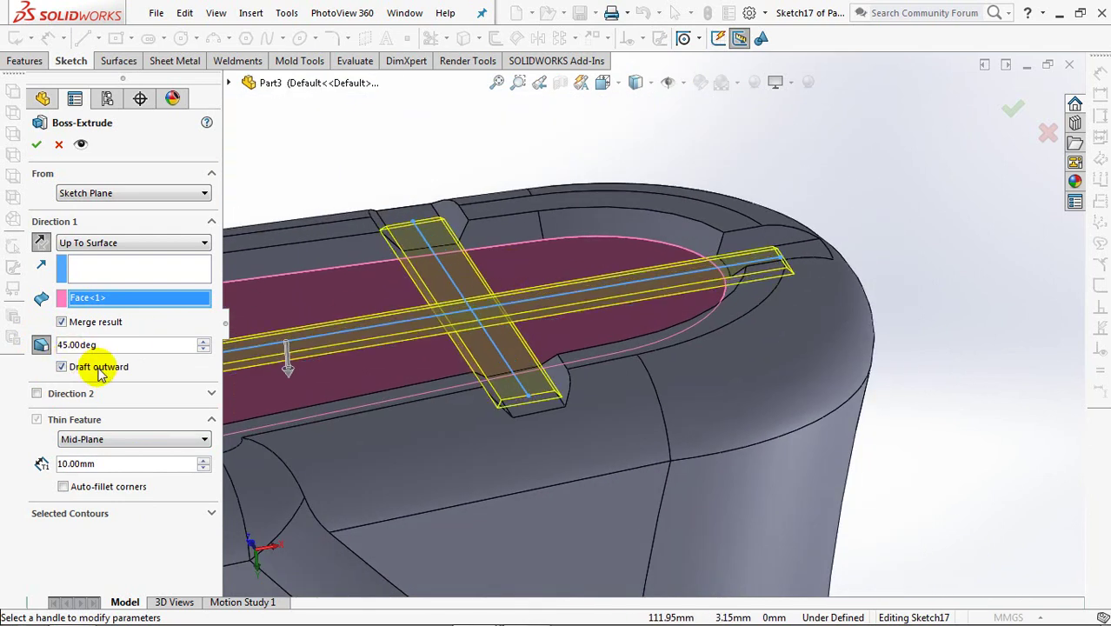
left_click(38, 145)
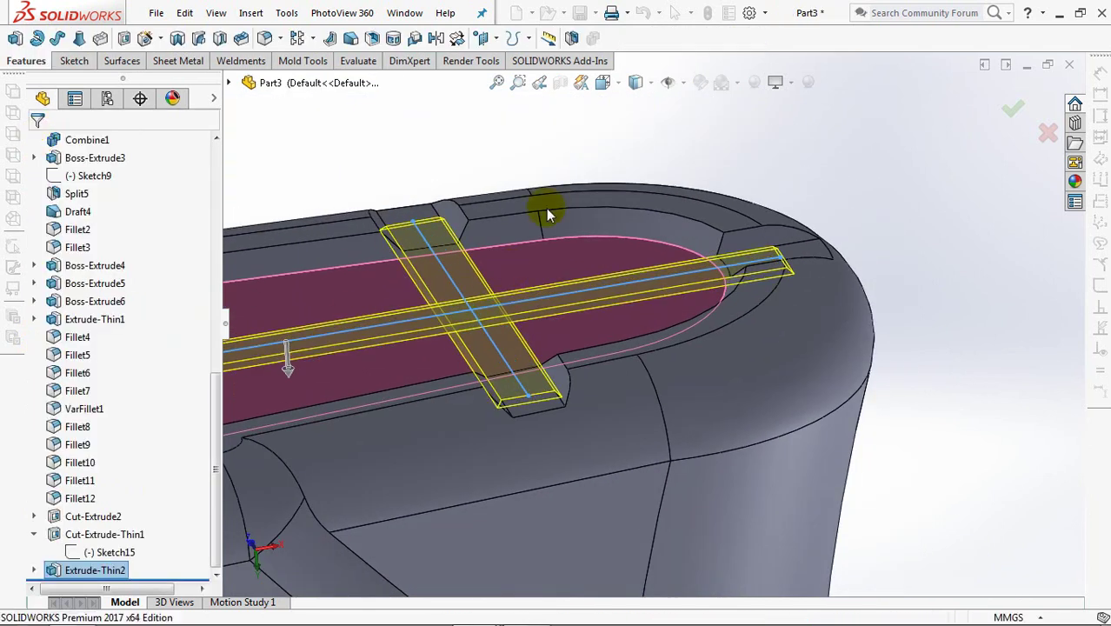
middle_click_drag(554, 263, 795, 230, "ctrl")
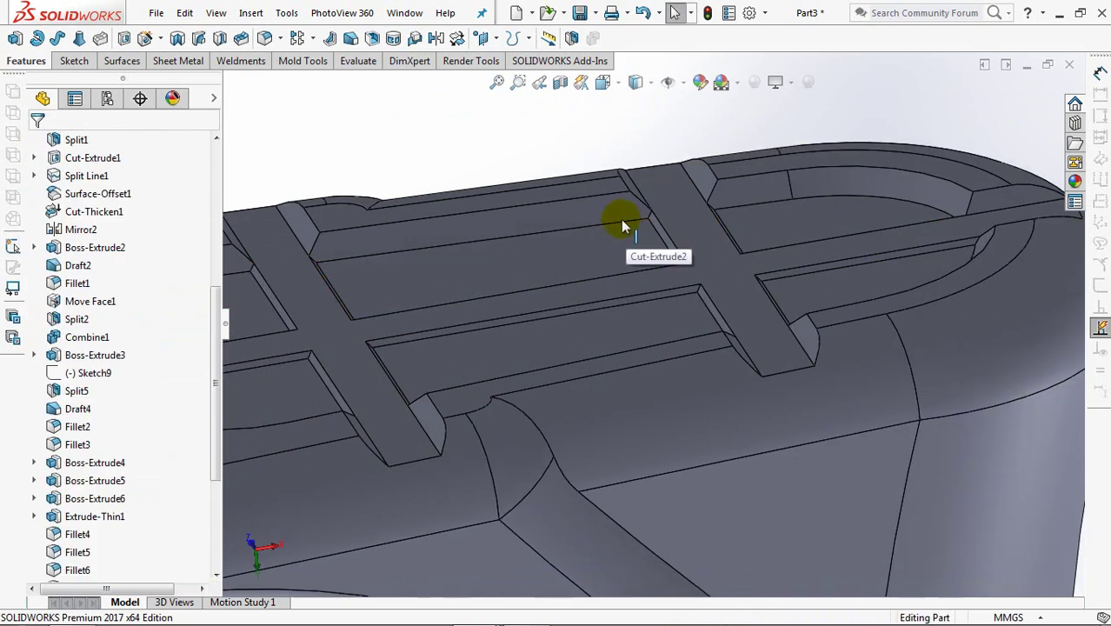
scroll(622, 226, "up", 5)
scroll(678, 252, "up", 1)
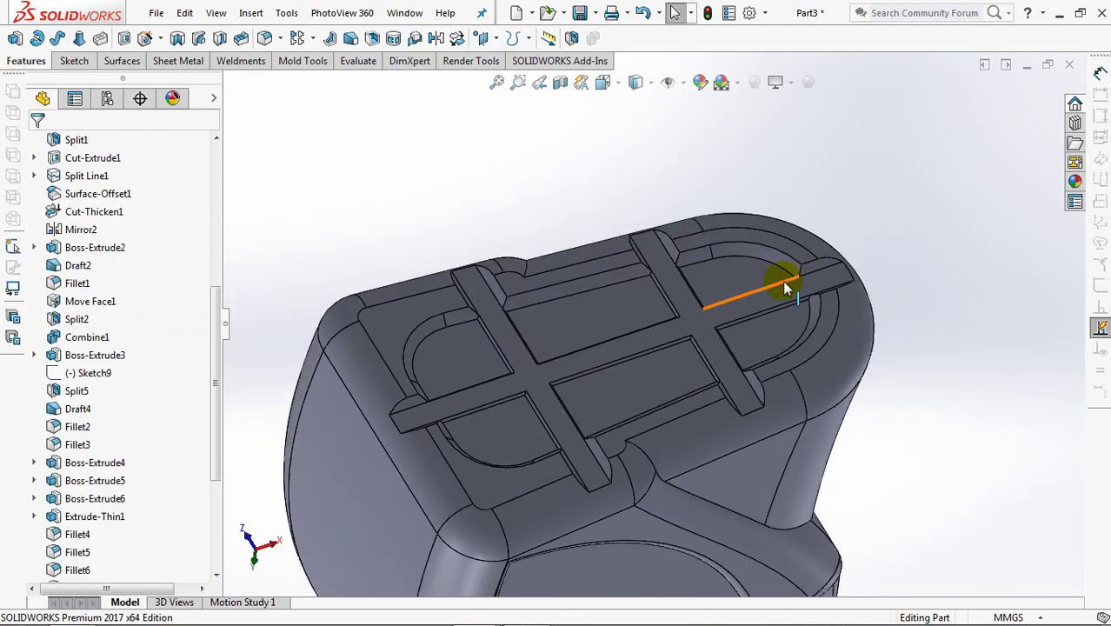
key("ctrl+7")
mouse_move(788, 276)
middle_mouse_down()
mouse_move(788, 303)
mouse_move(793, 293)
middle_mouse_up()
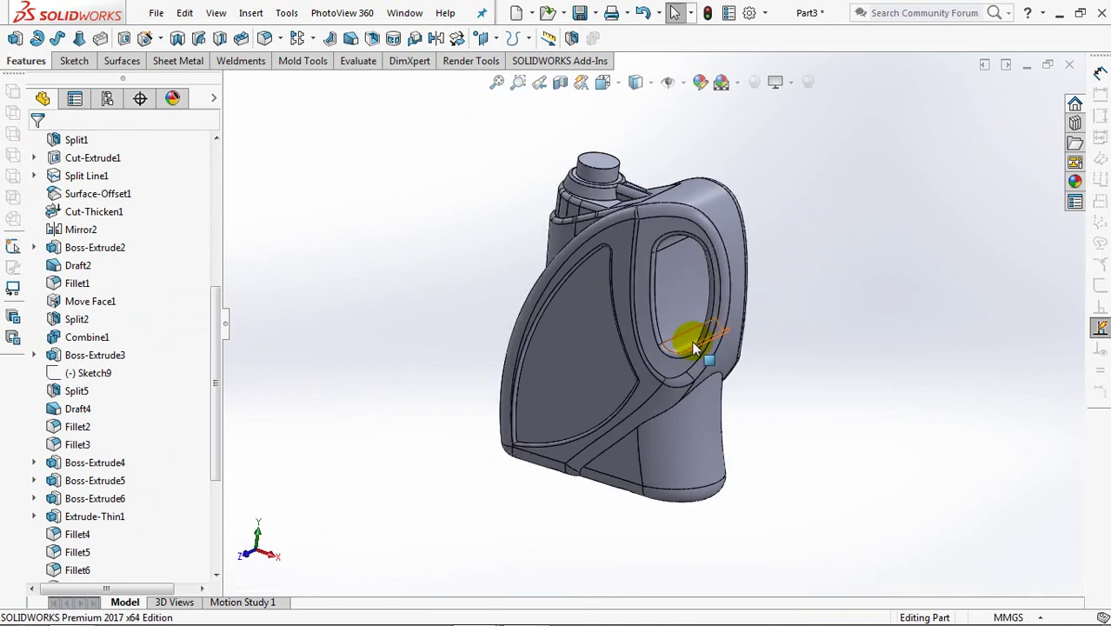
scroll(704, 330, "down", 3)
scroll(695, 313, "up", 2)
mouse_move(658, 402)
middle_mouse_down()
mouse_move(632, 378)
mouse_move(701, 293)
mouse_move(588, 432)
mouse_move(635, 246)
mouse_move(582, 467)
mouse_move(799, 414)
mouse_move(766, 486)
mouse_move(761, 448)
middle_mouse_up()
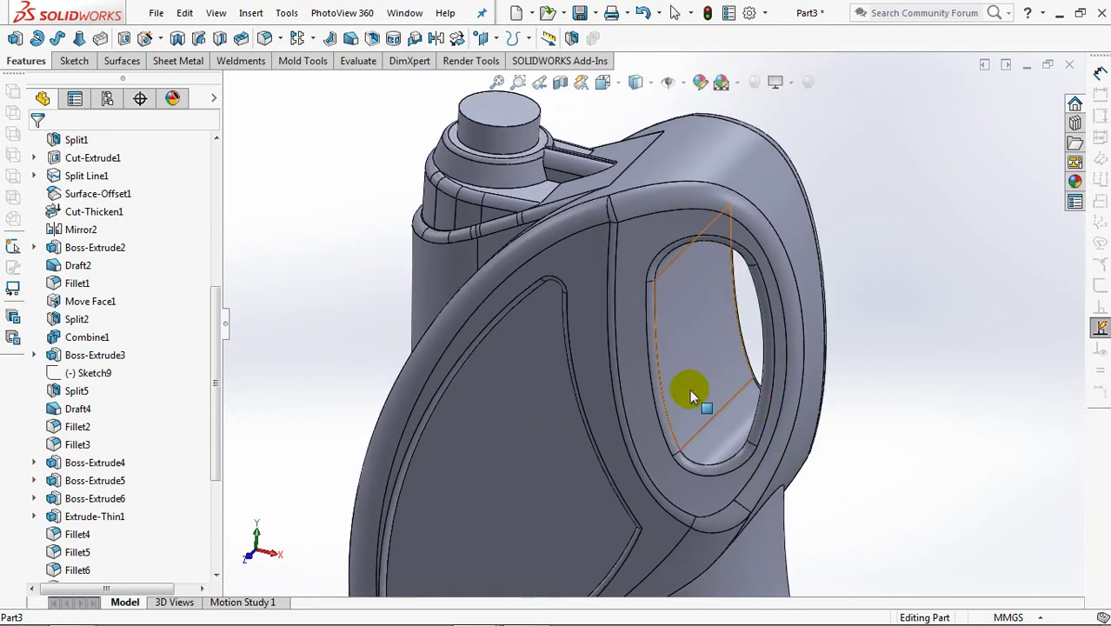
key("ctrl+7")
mouse_move(588, 413)
middle_mouse_down()
mouse_move(789, 372)
mouse_move(818, 273)
mouse_move(824, 289)
middle_mouse_up()
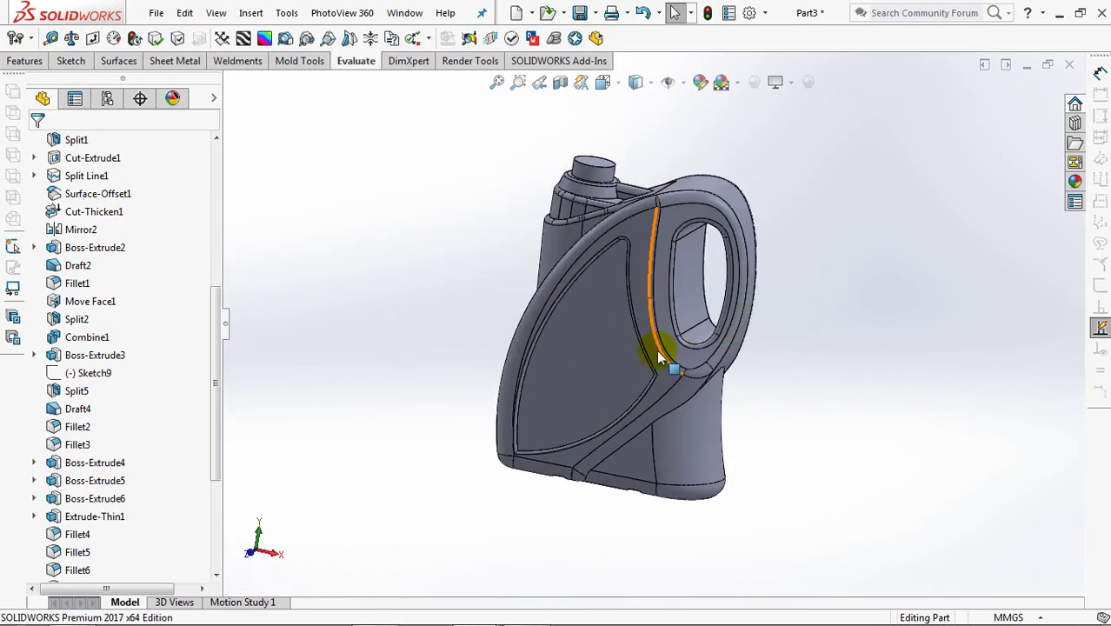
key("ctrl+1")
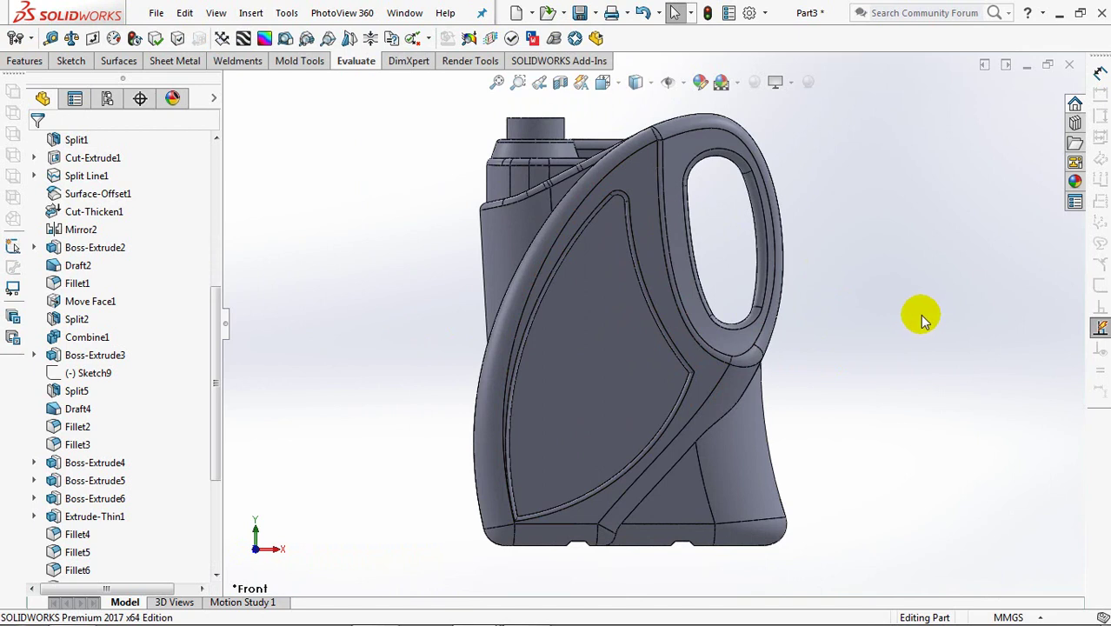